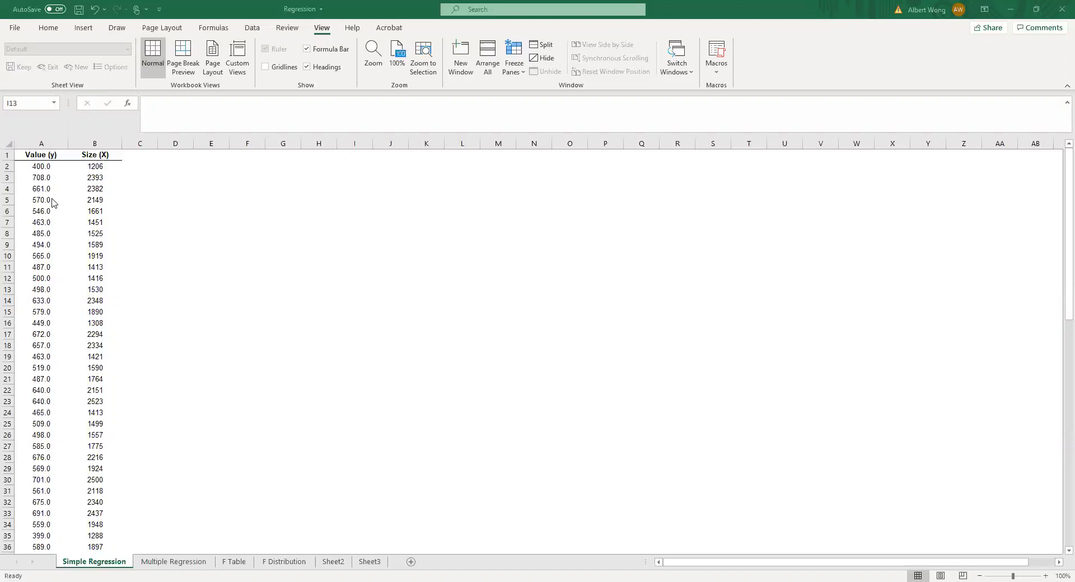
Move the Value (y) column from column A to column C, after the Size (X) column.
{"action": "left_click", "coordinate": [48, 144]}
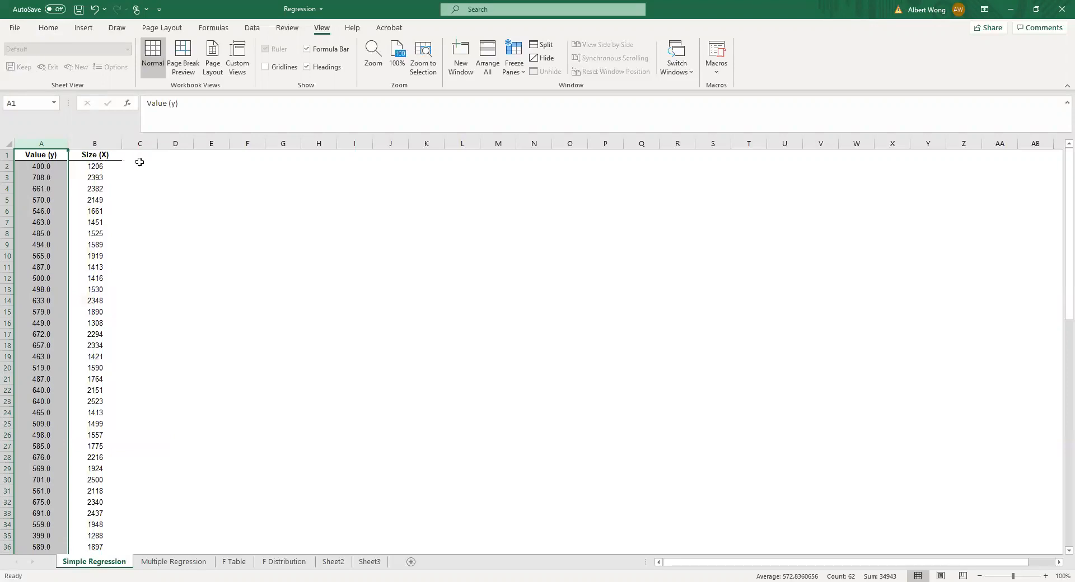
{"action": "left_click", "coordinate": [48, 28]}
{"action": "left_click", "coordinate": [46, 47]}
{"action": "left_click", "coordinate": [140, 143]}
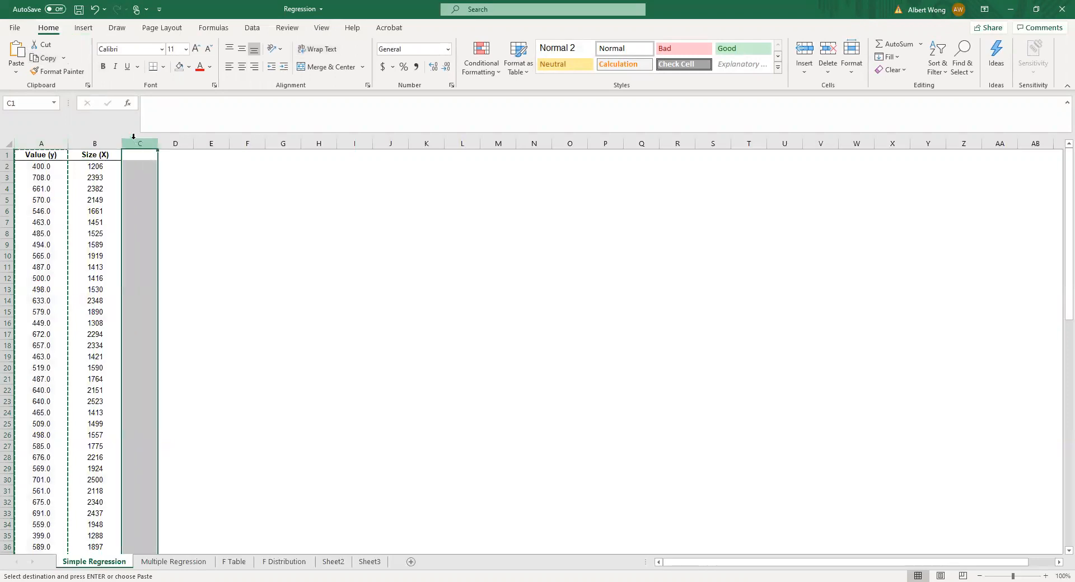
{"action": "left_click", "coordinate": [17, 49]}
{"action": "left_click_drag", "start_coordinate": [249, 222], "coordinate": [283, 223]}
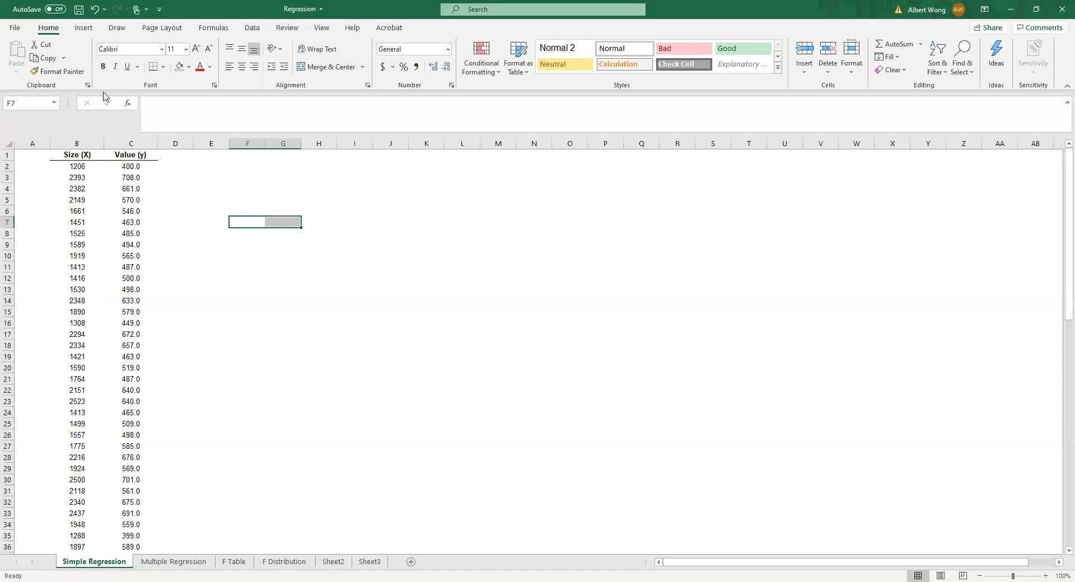
{"action": "left_click", "coordinate": [84, 28]}
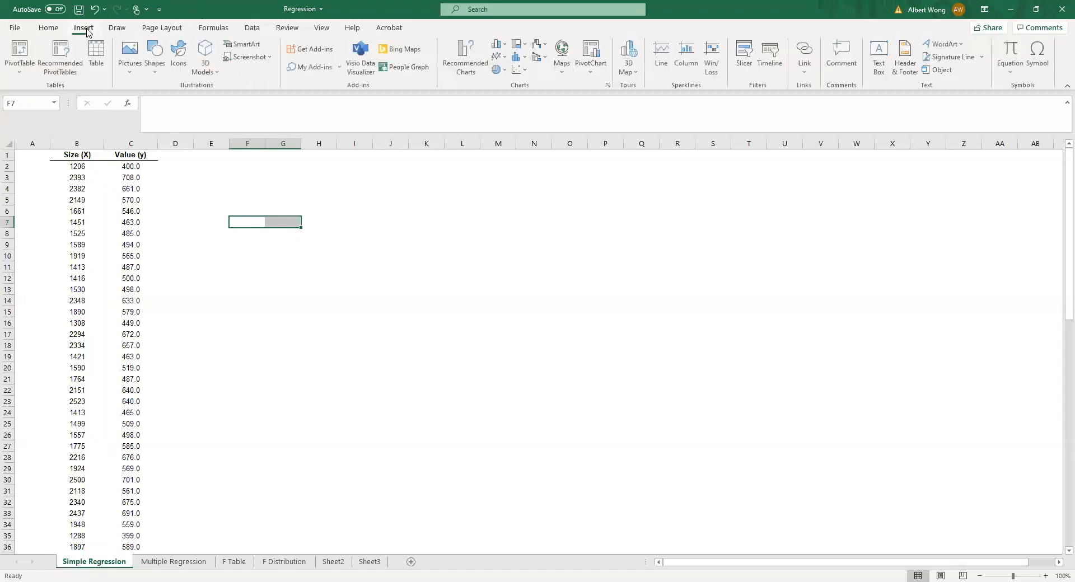
{"action": "left_click", "coordinate": [521, 70]}
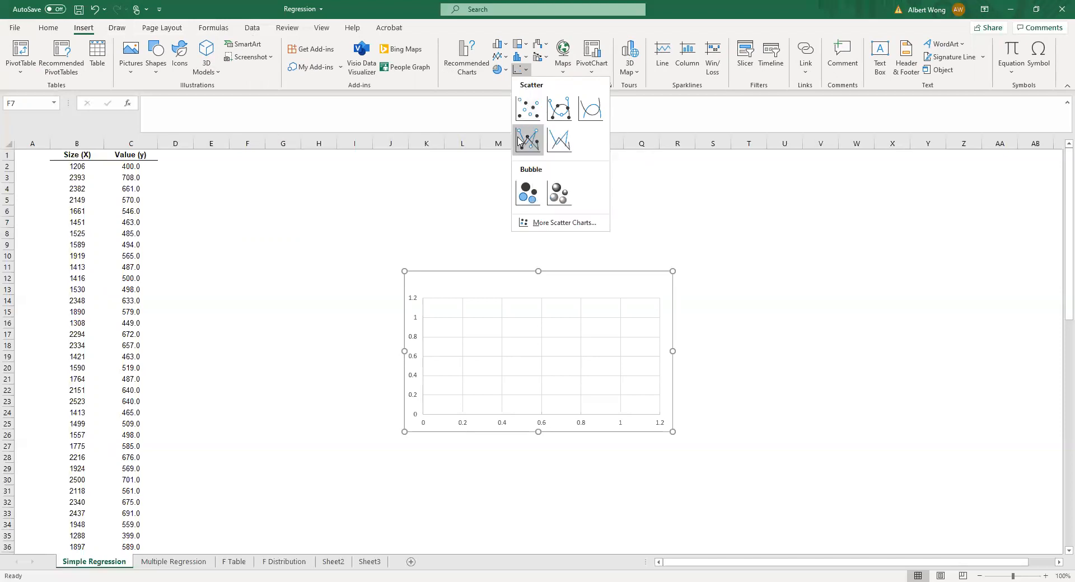
{"action": "left_click", "coordinate": [530, 106]}
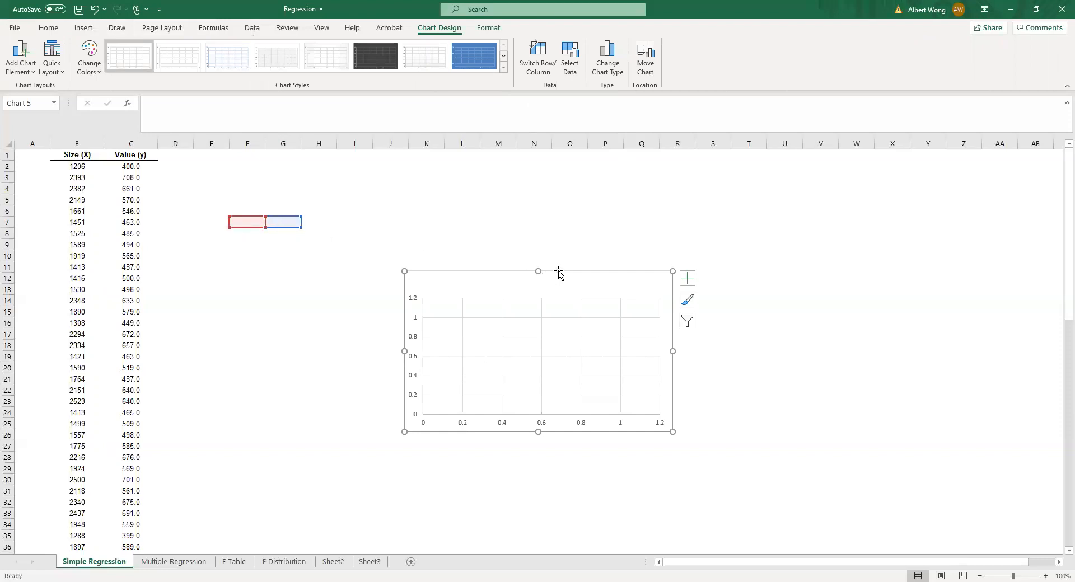
{"action": "key", "text": "Delete"}
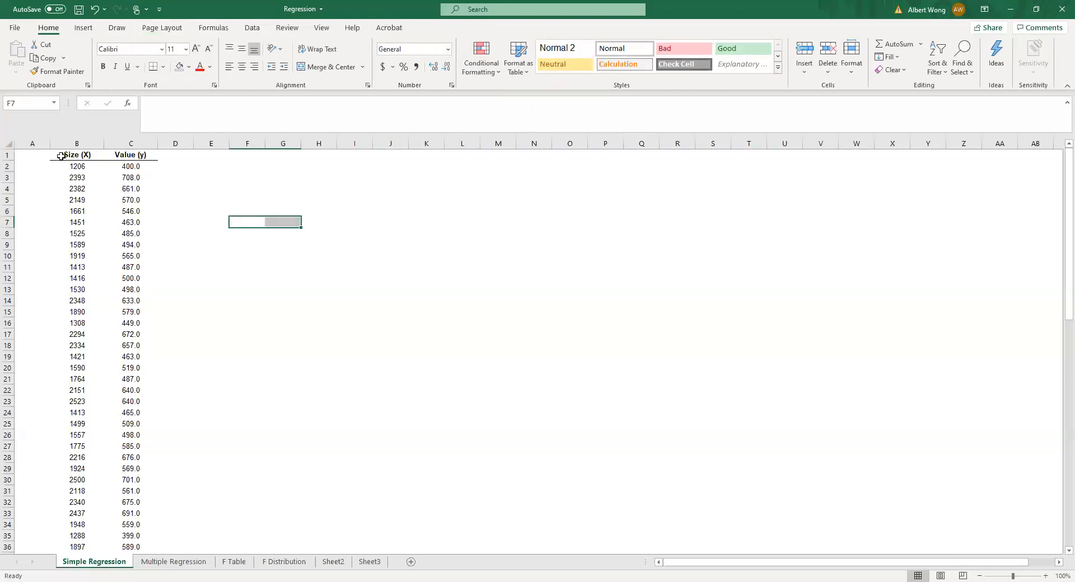
Insert a markers-only scatter chart from the Size (X) and Value (y) data in B1:C62.
{"action": "left_click_drag", "start_coordinate": [63, 154], "coordinate": [121, 531]}
{"action": "left_click", "coordinate": [83, 28]}
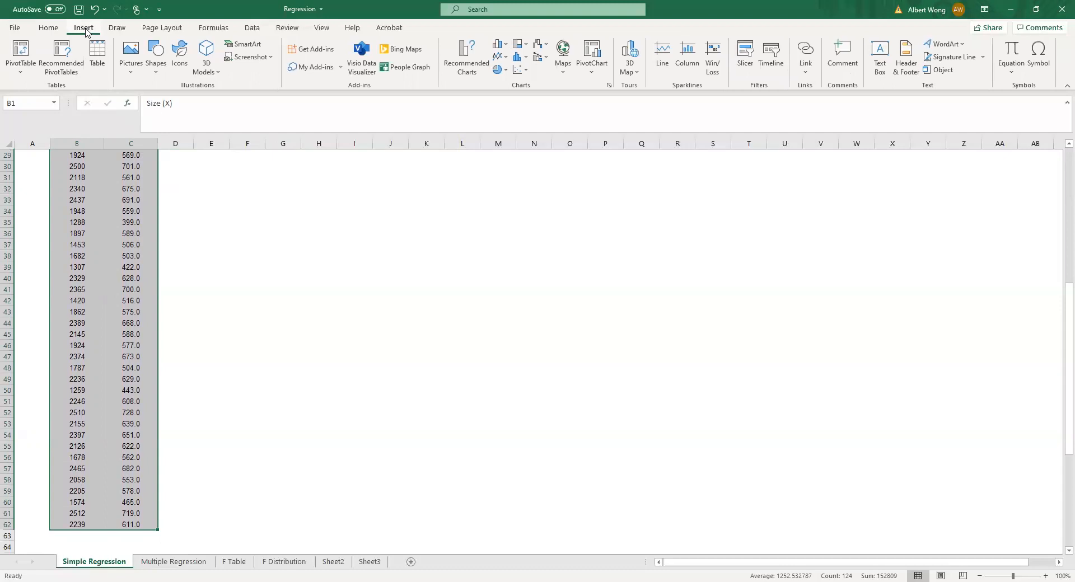
{"action": "left_click", "coordinate": [520, 73]}
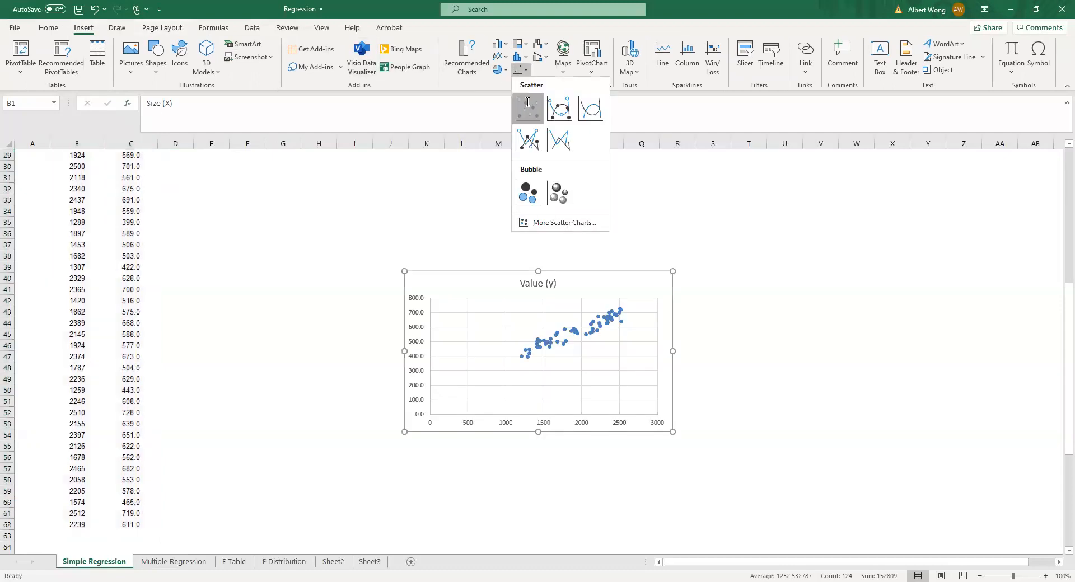
{"action": "left_click", "coordinate": [527, 102]}
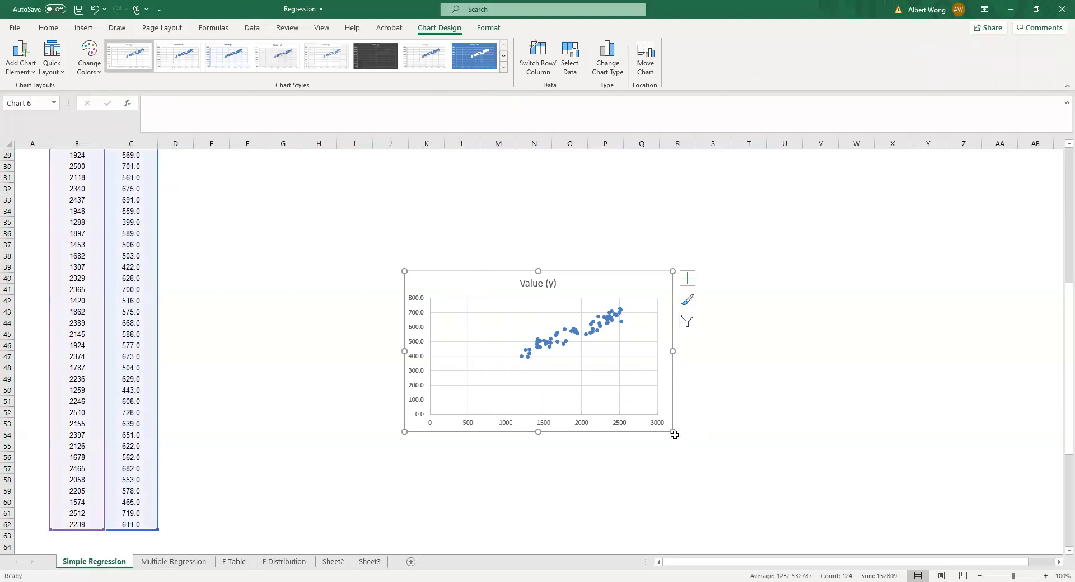
Enlarge the scatter chart by extending its lower-right and upper-left corners outward, checking it against the source data.
{"action": "left_click_drag", "start_coordinate": [674, 430], "coordinate": [752, 499]}
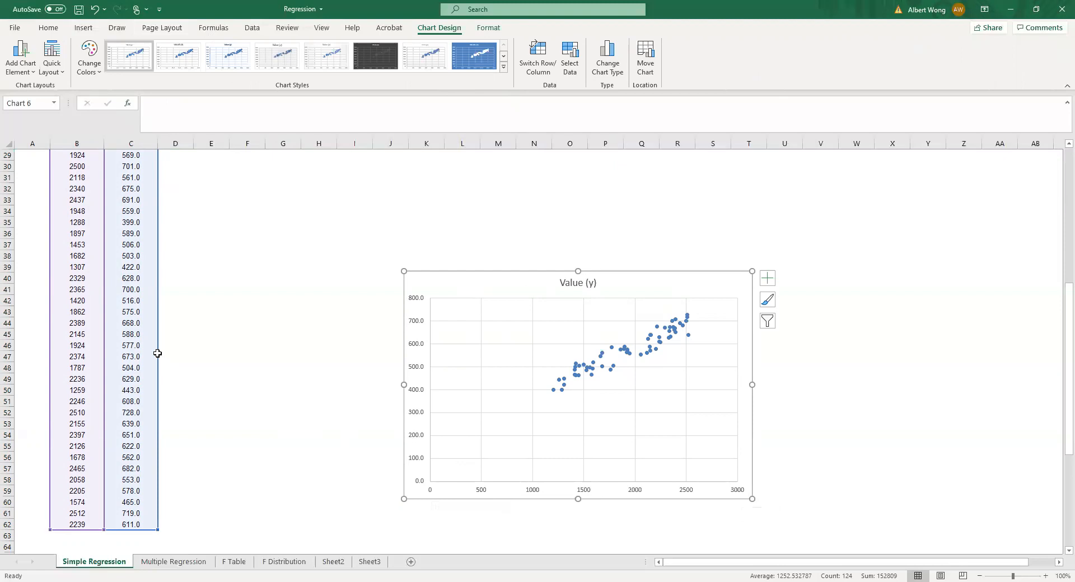
{"action": "scroll", "coordinate": [103, 286], "scroll_direction": "up", "scroll_amount": 9}
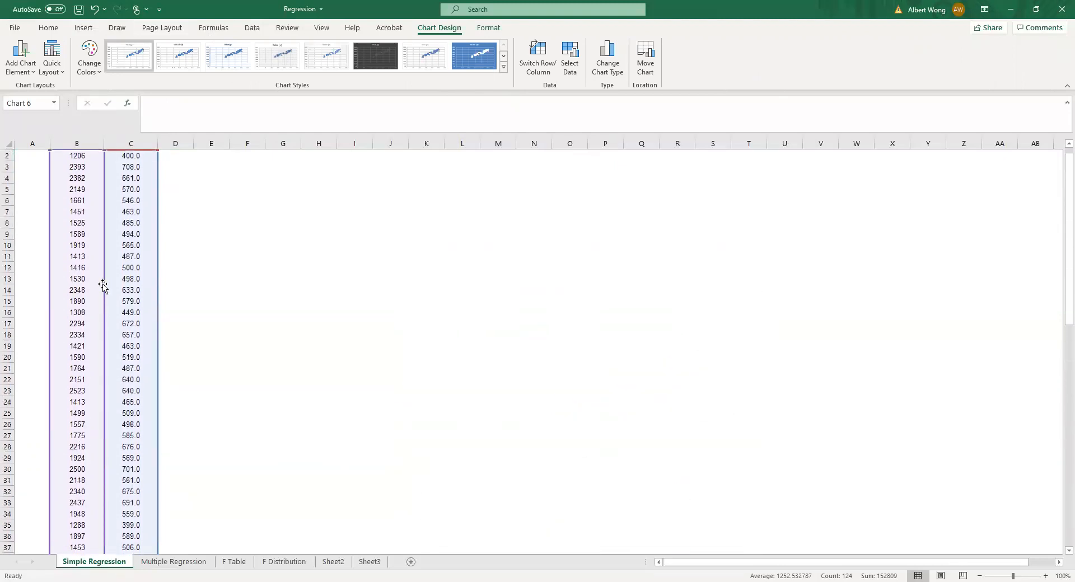
{"action": "scroll", "coordinate": [408, 357], "scroll_direction": "down", "scroll_amount": 10}
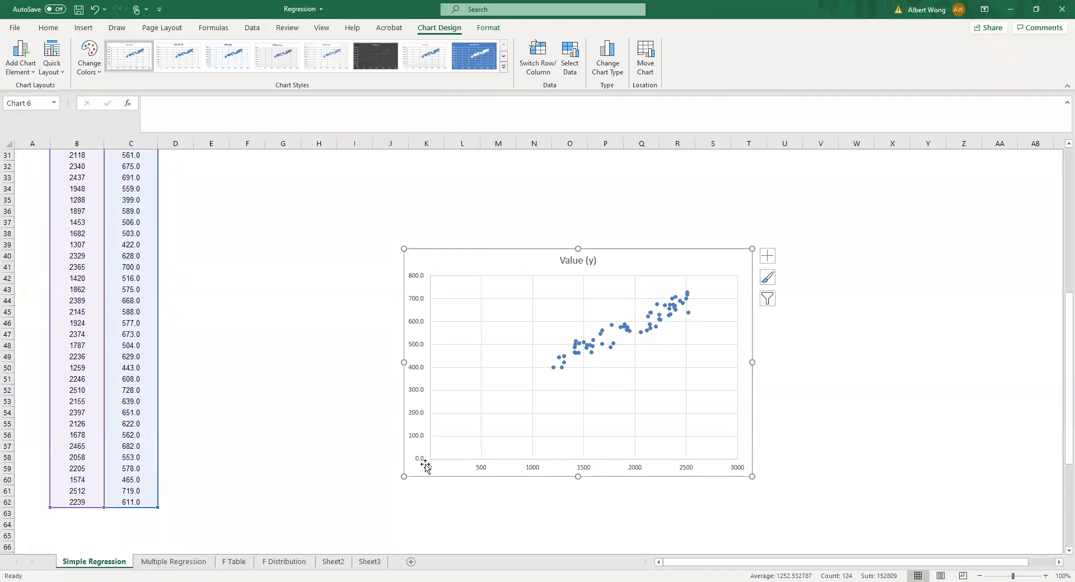
{"action": "scroll", "coordinate": [232, 282], "scroll_direction": "up", "scroll_amount": 9}
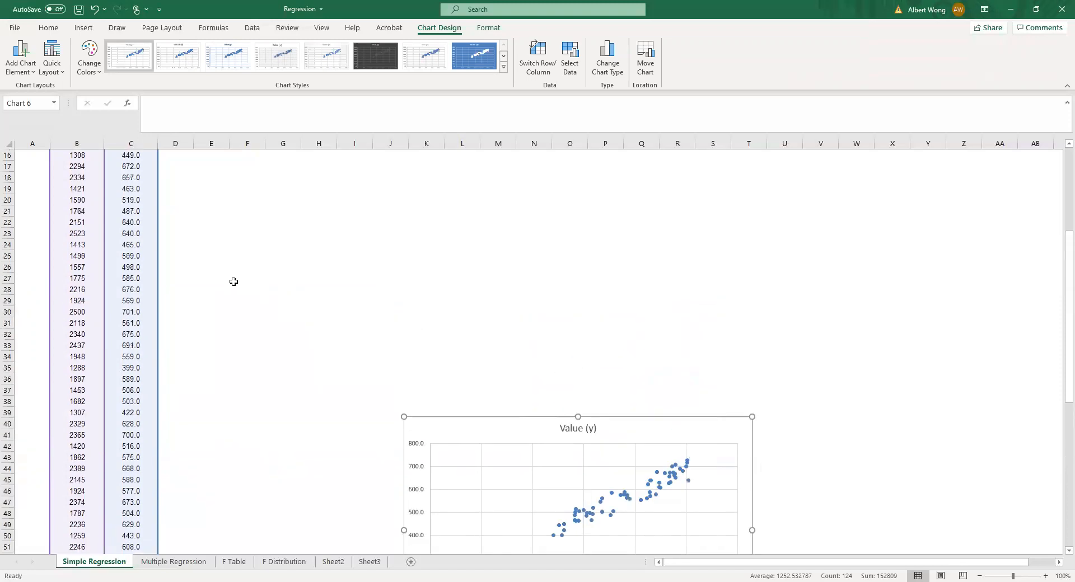
{"action": "scroll", "coordinate": [233, 281], "scroll_direction": "up", "scroll_amount": 1}
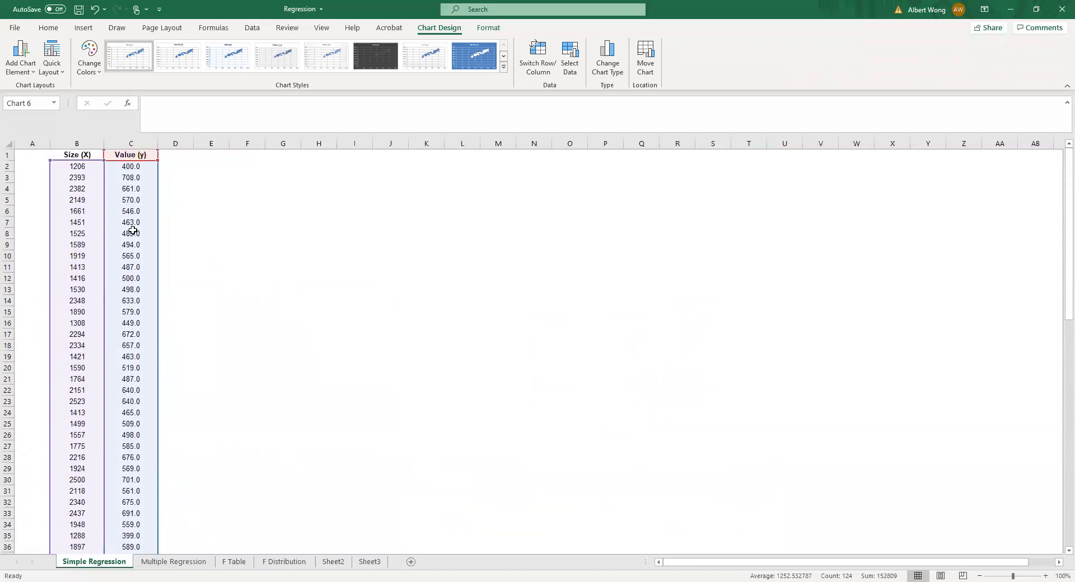
{"action": "scroll", "coordinate": [446, 330], "scroll_direction": "down", "scroll_amount": 9}
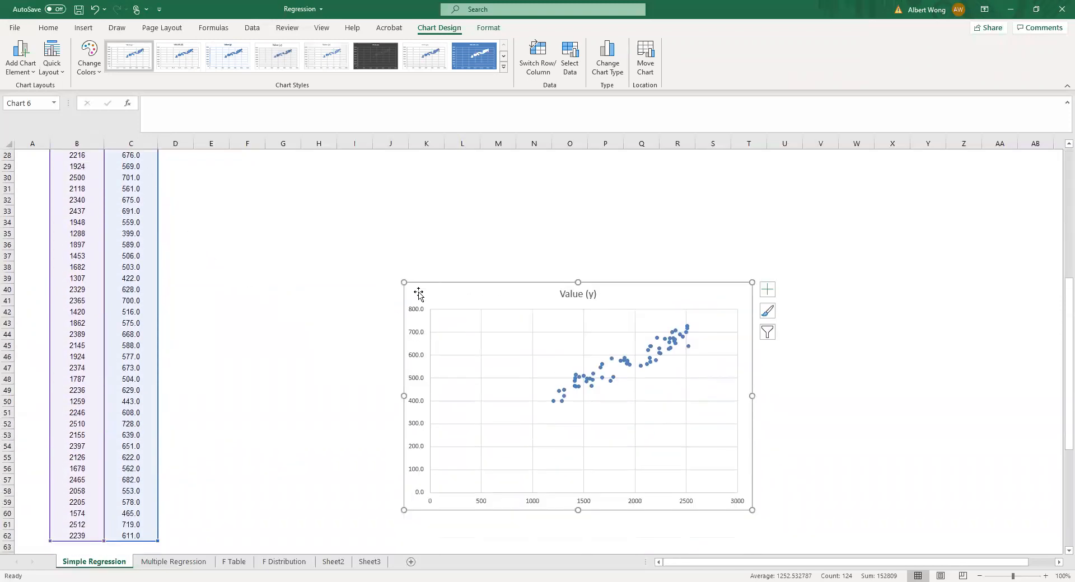
{"action": "left_click_drag", "start_coordinate": [401, 285], "coordinate": [348, 201]}
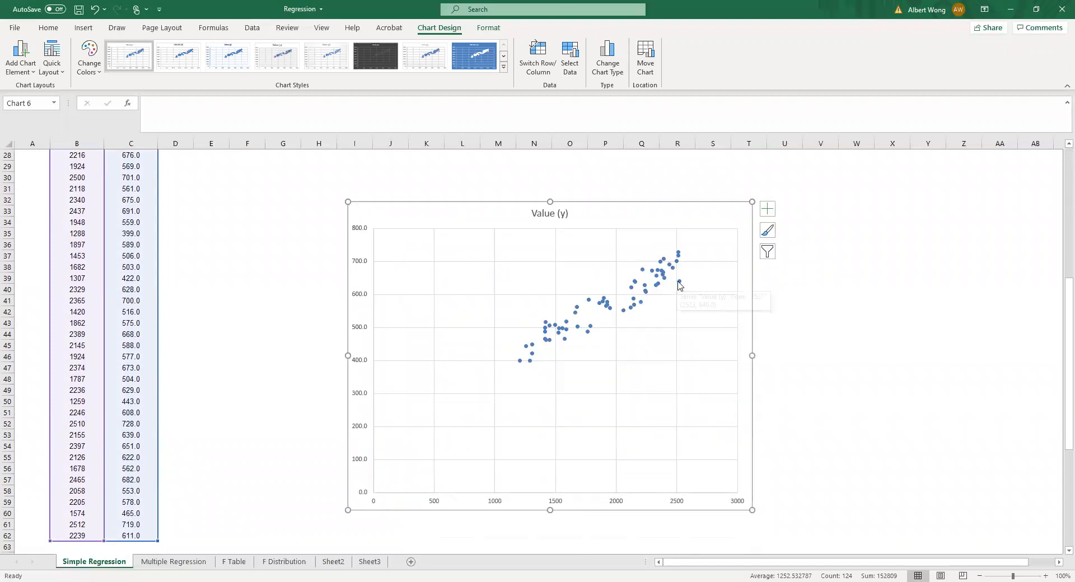
Add a linear trendline to the scatter chart's Value (y) data points.
{"action": "mouse_move", "coordinate": [679, 284]}
{"action": "mouse_move", "coordinate": [634, 306]}
{"action": "scroll", "coordinate": [70, 229], "scroll_direction": "up", "scroll_amount": 4}
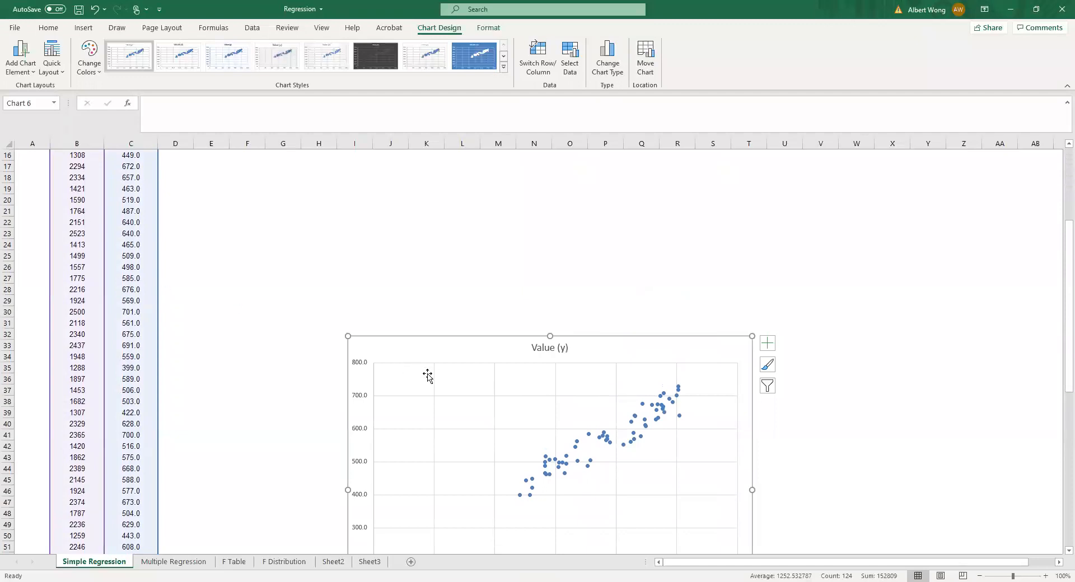
{"action": "scroll", "coordinate": [427, 375], "scroll_direction": "down", "scroll_amount": 1}
{"action": "scroll", "coordinate": [427, 375], "scroll_direction": "down", "scroll_amount": 1}
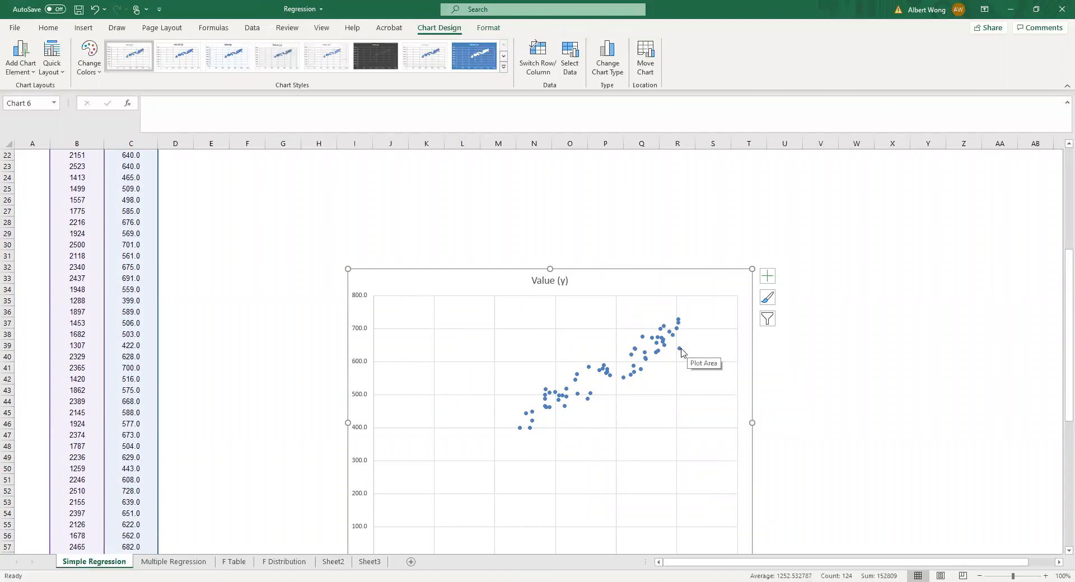
{"action": "scroll", "coordinate": [644, 401], "scroll_direction": "down", "scroll_amount": 2}
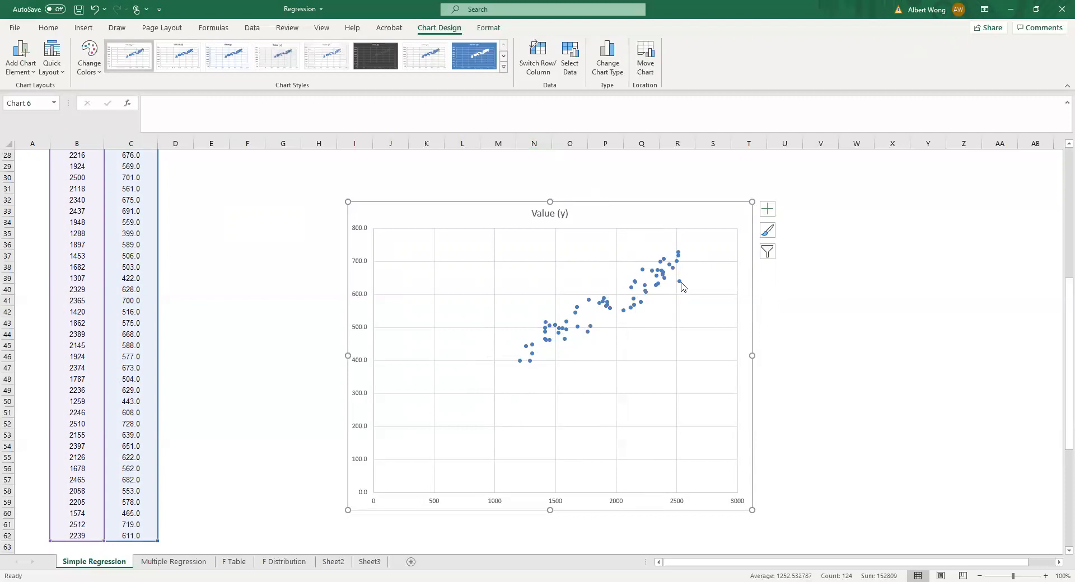
{"action": "right_click", "coordinate": [680, 282]}
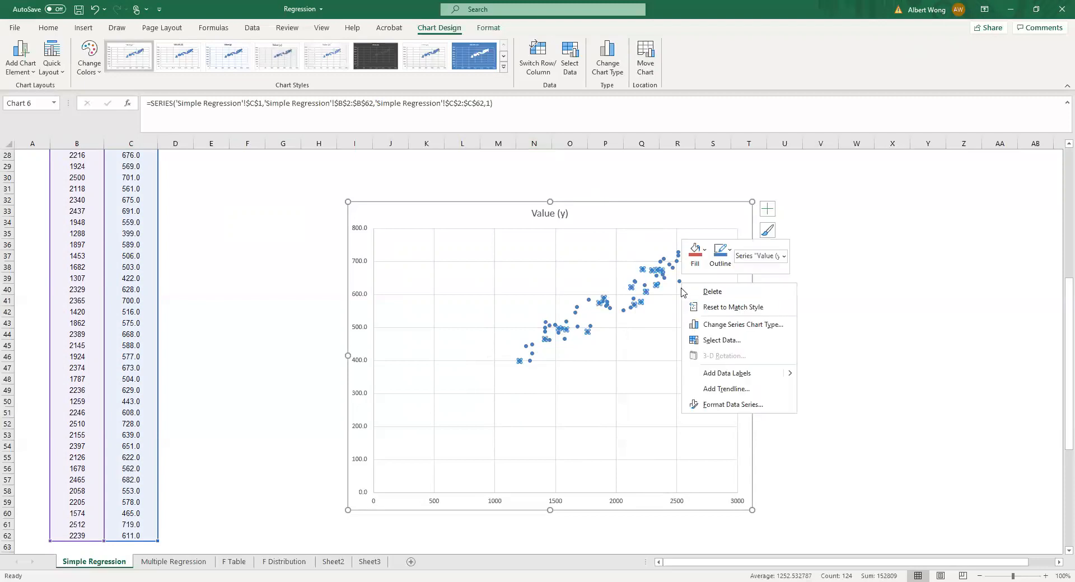
{"action": "left_click", "coordinate": [737, 396]}
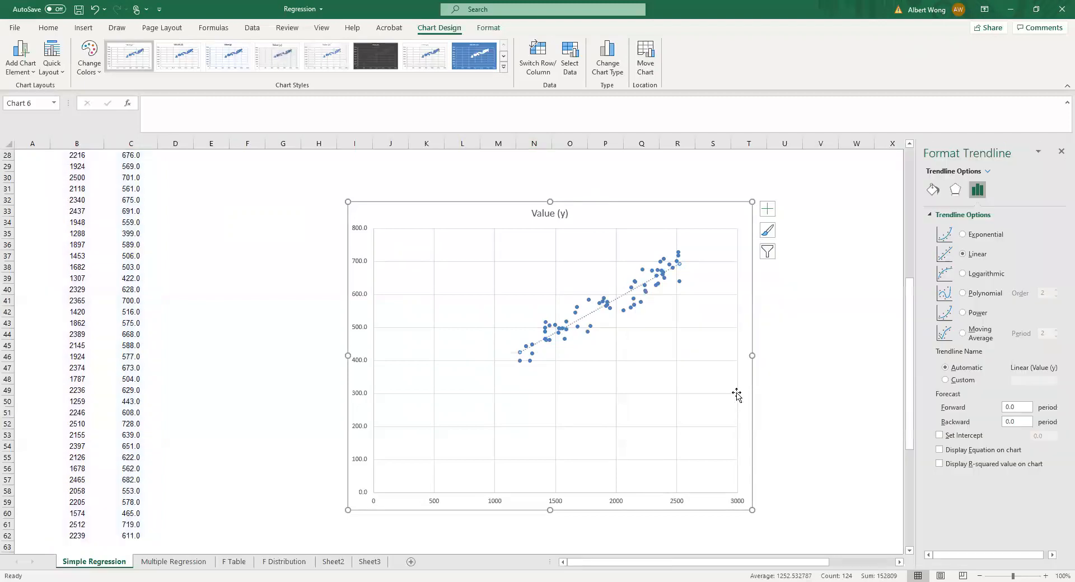
Show the trendline's equation and R-squared value on the chart, and move their label to the empty area above the points.
{"action": "right_click", "coordinate": [621, 300]}
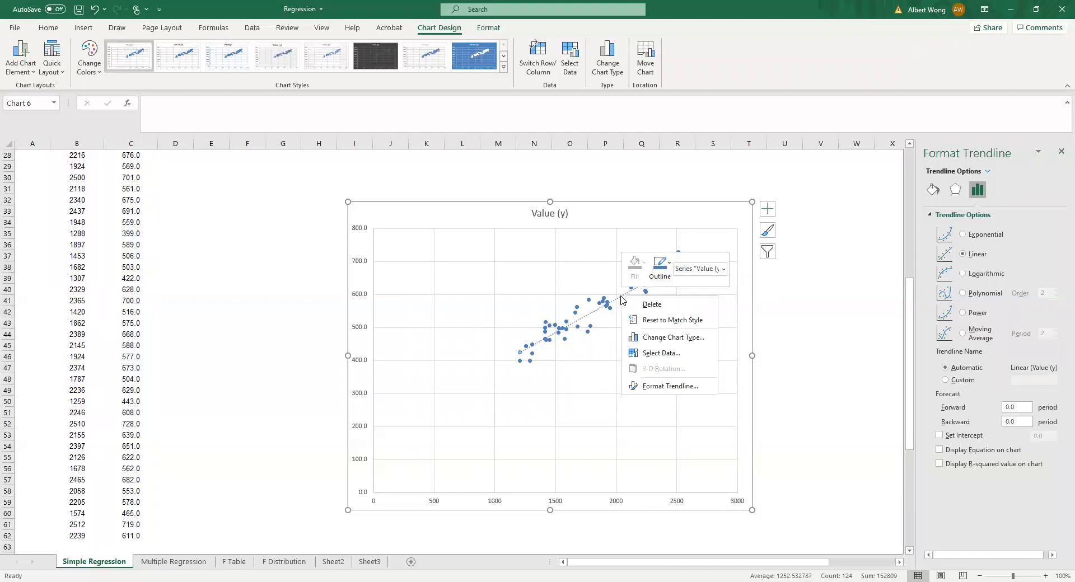
{"action": "left_click", "coordinate": [676, 387]}
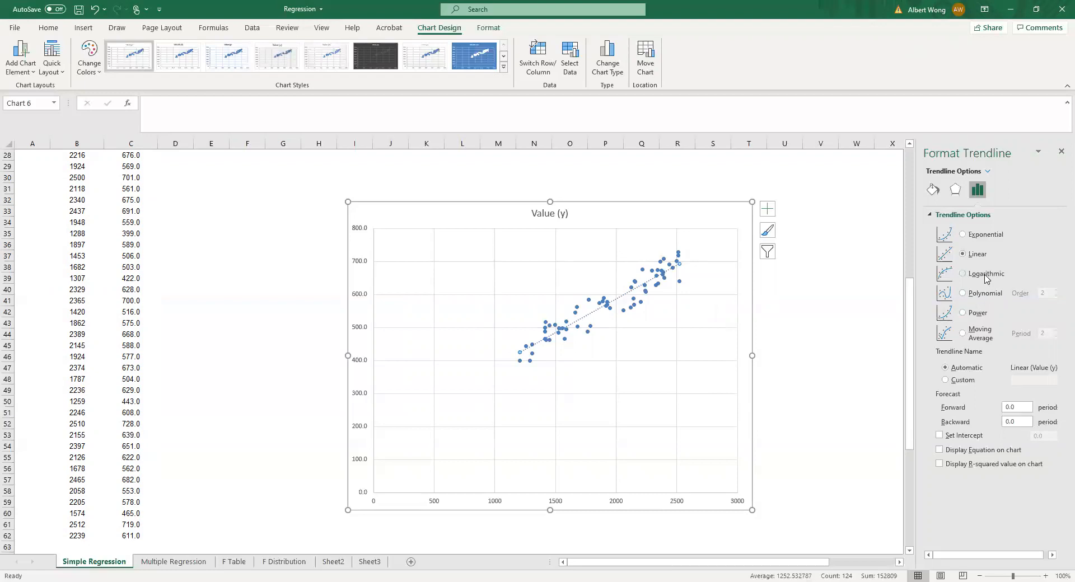
{"action": "left_click", "coordinate": [999, 458]}
{"action": "left_click_drag", "start_coordinate": [641, 259], "coordinate": [558, 262]}
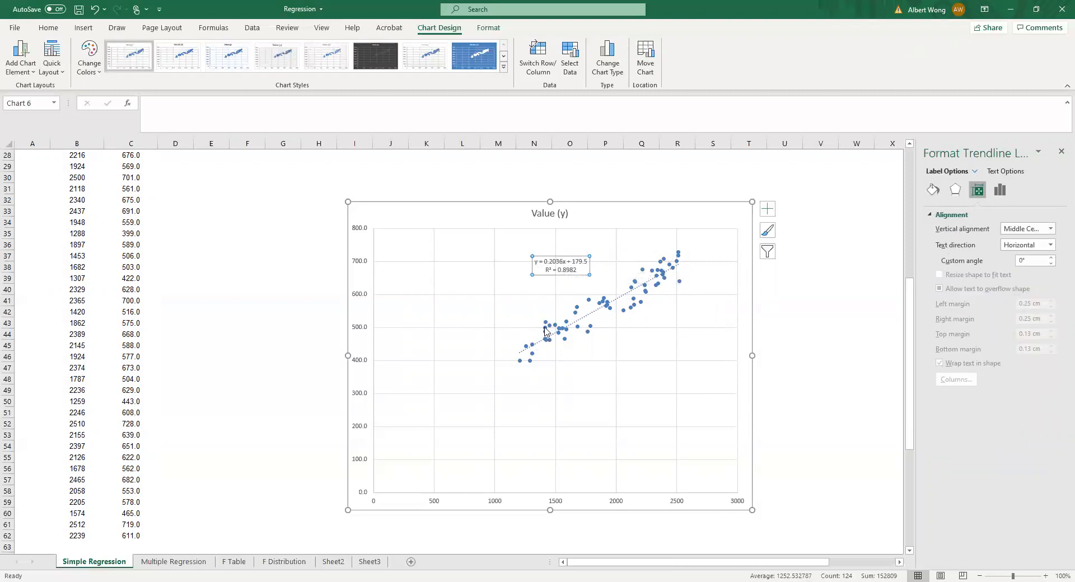
{"action": "left_click", "coordinate": [1061, 151]}
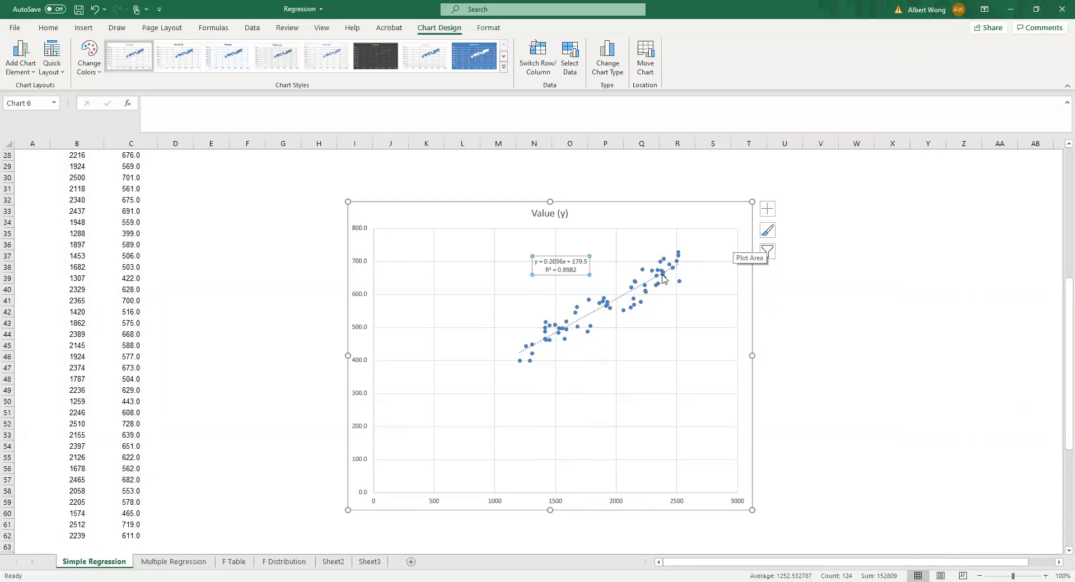
Calculate the correlation between Size and Value in cell H21 with =CORREL(B2:B62,C2:C62).
{"action": "mouse_move", "coordinate": [579, 314]}
{"action": "scroll", "coordinate": [261, 268], "scroll_direction": "up", "scroll_amount": 4}
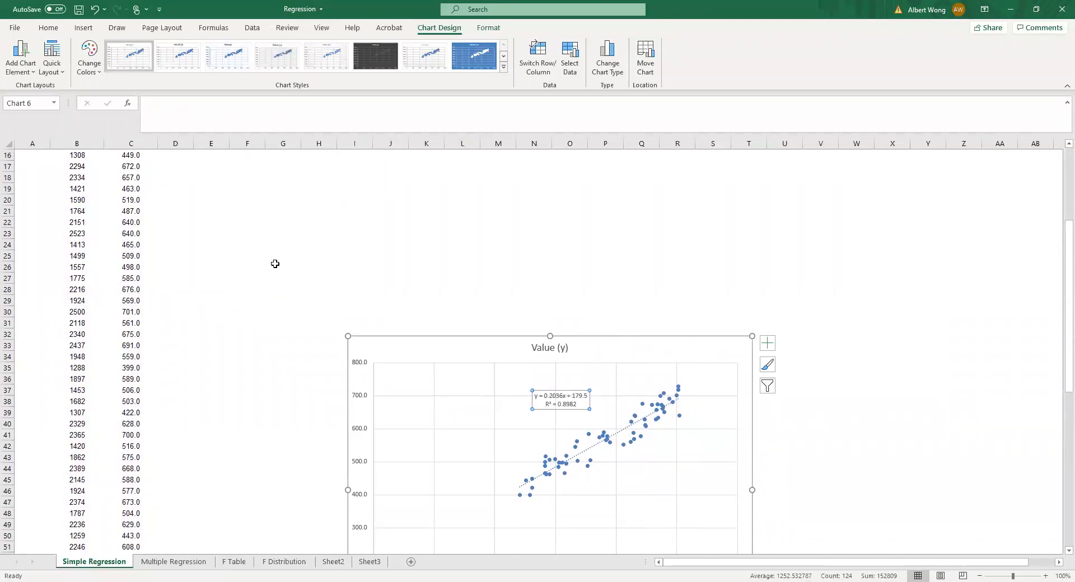
{"action": "left_click", "coordinate": [331, 214]}
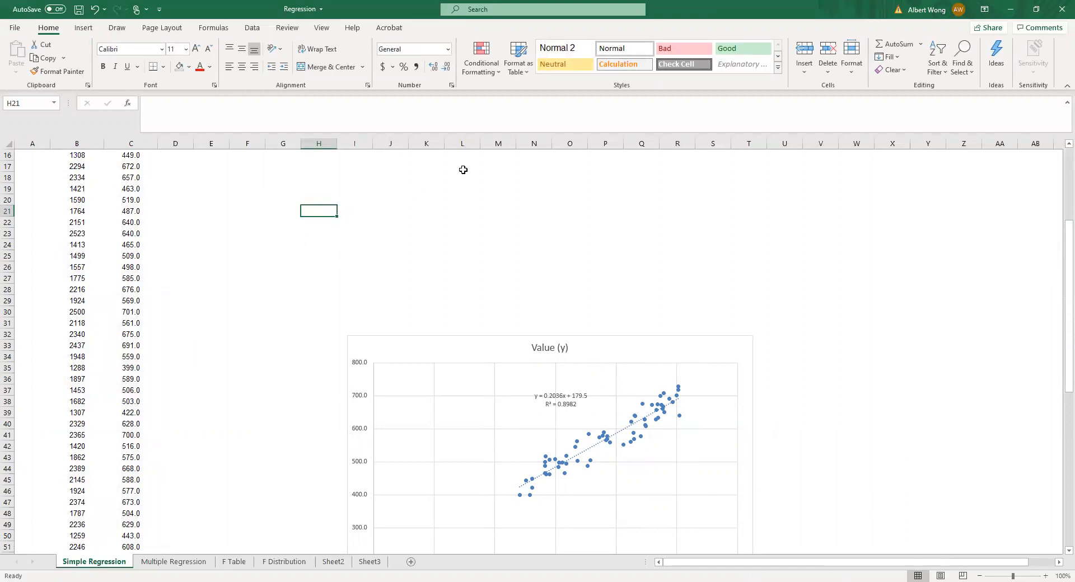
{"action": "type", "text": "="}
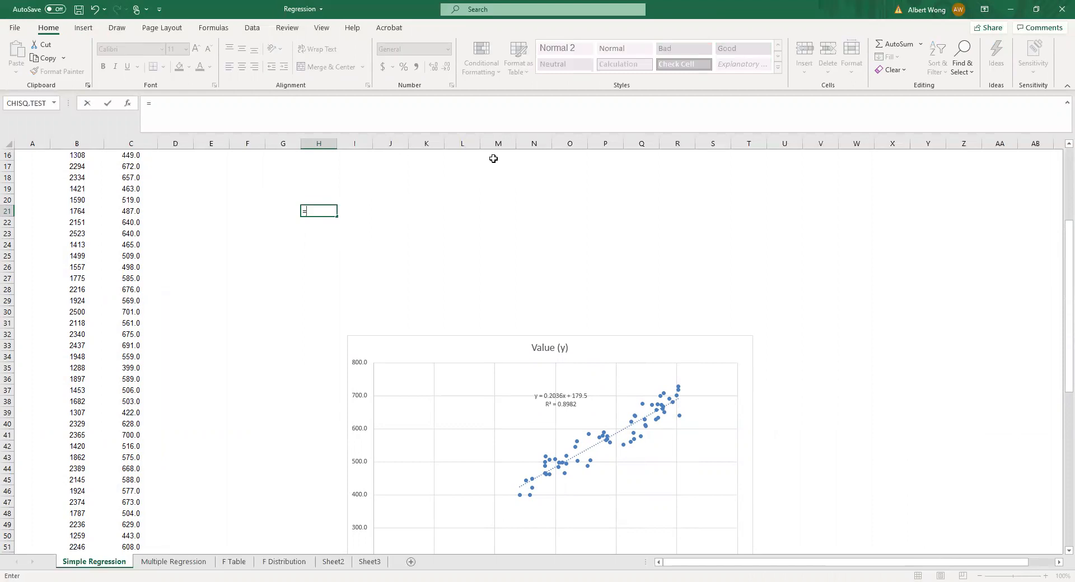
{"action": "type", "text": "correl"}
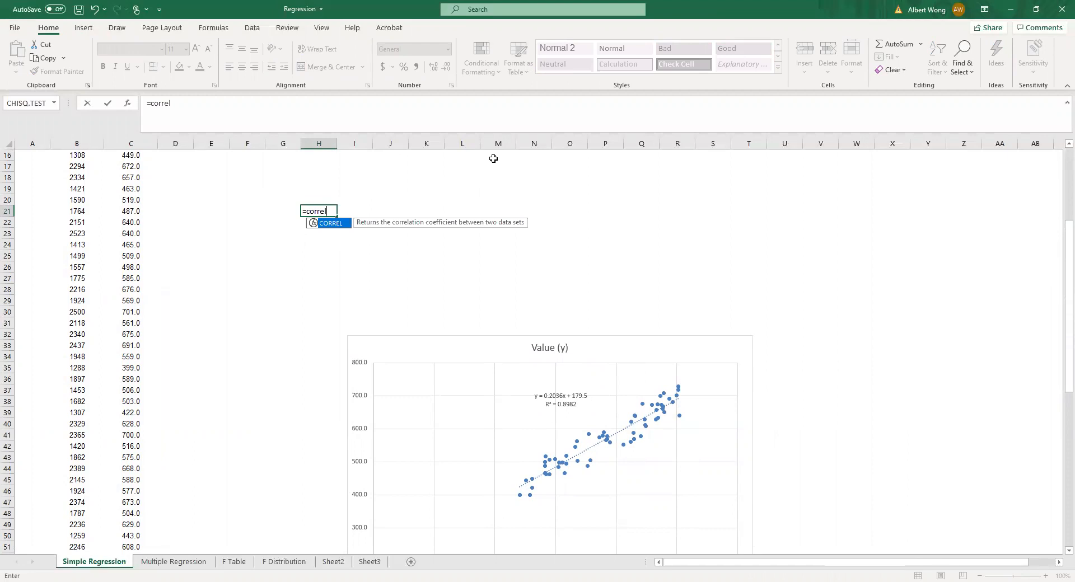
{"action": "left_click", "coordinate": [221, 100]}
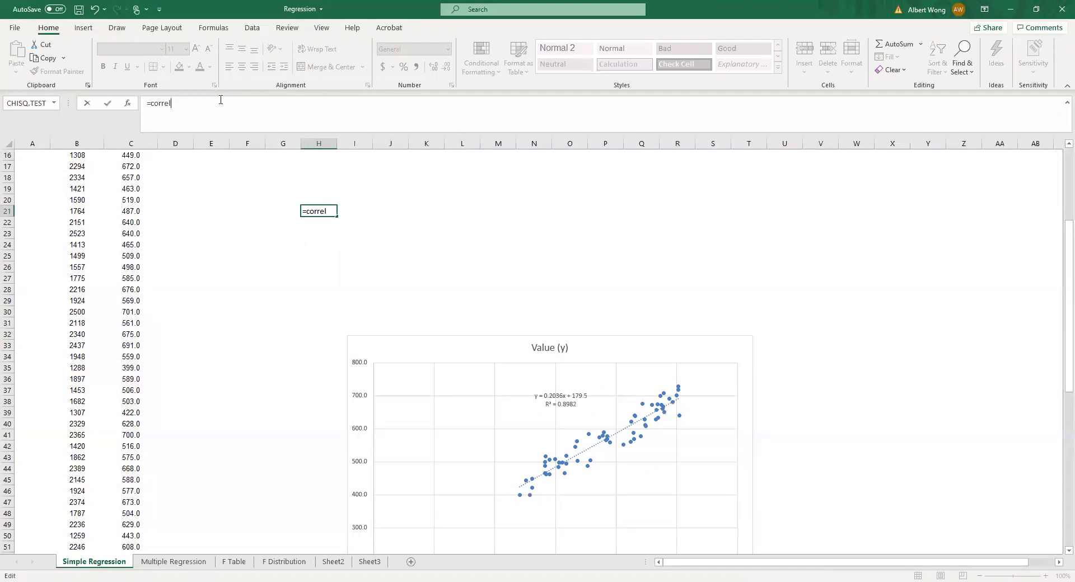
{"action": "type", "text": "("}
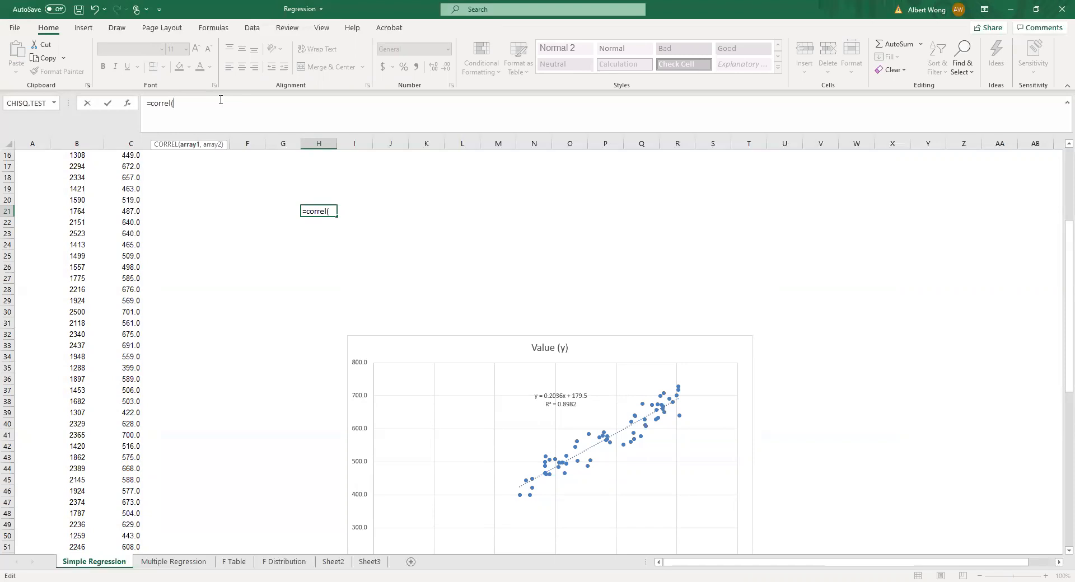
{"action": "type", "text": "b2:b62"}
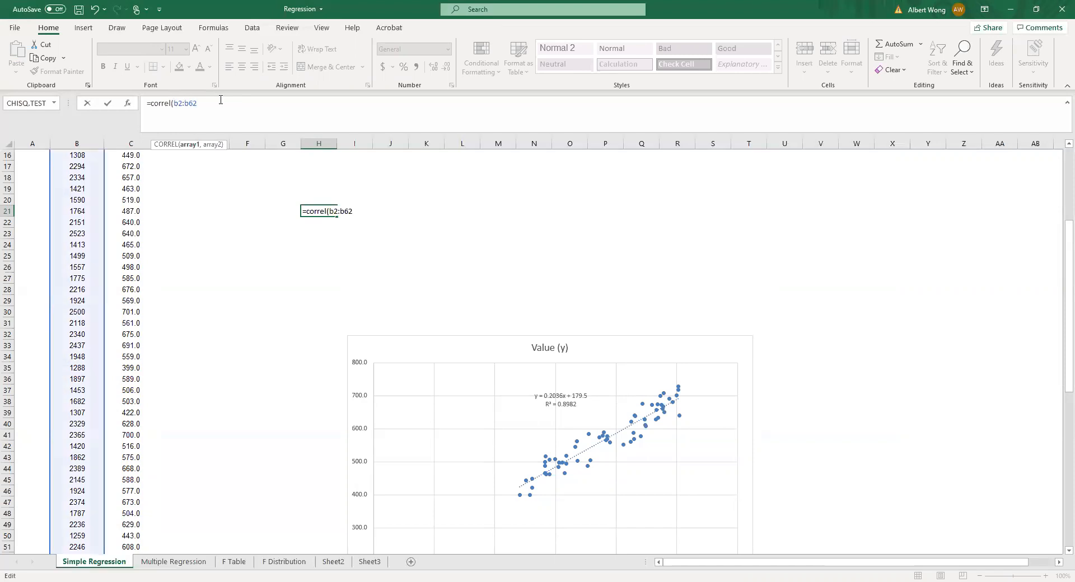
{"action": "scroll", "coordinate": [183, 318], "scroll_direction": "down", "scroll_amount": 6}
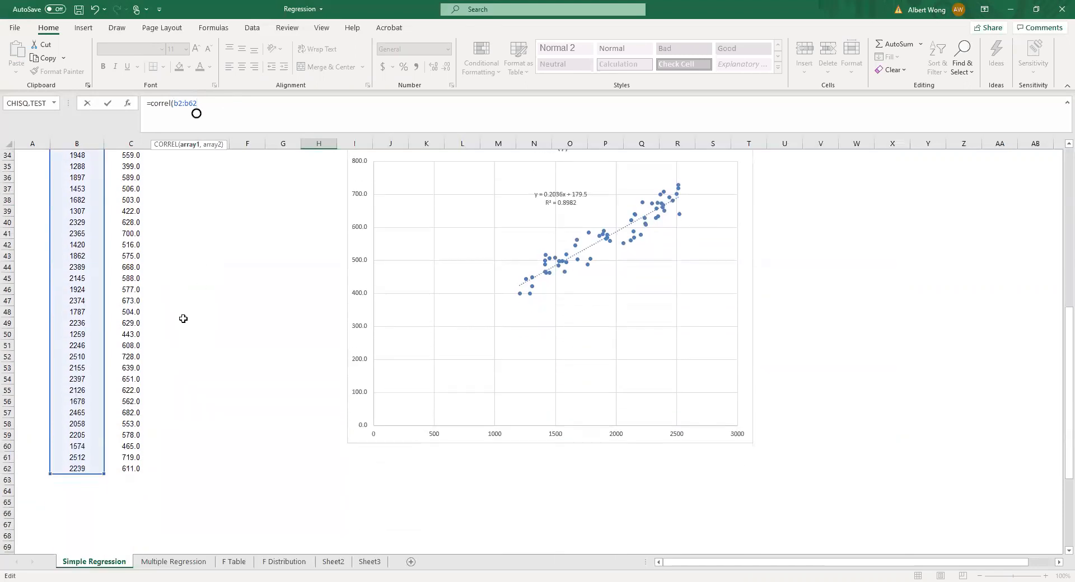
{"action": "scroll", "coordinate": [183, 318], "scroll_direction": "up", "scroll_amount": 8}
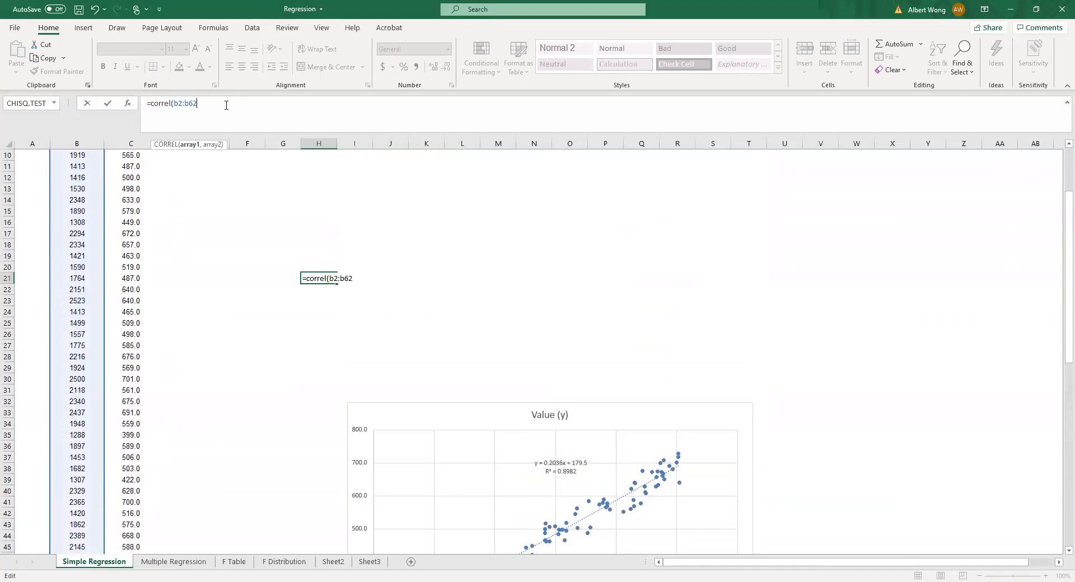
{"action": "type", "text": ",c2:c62"}
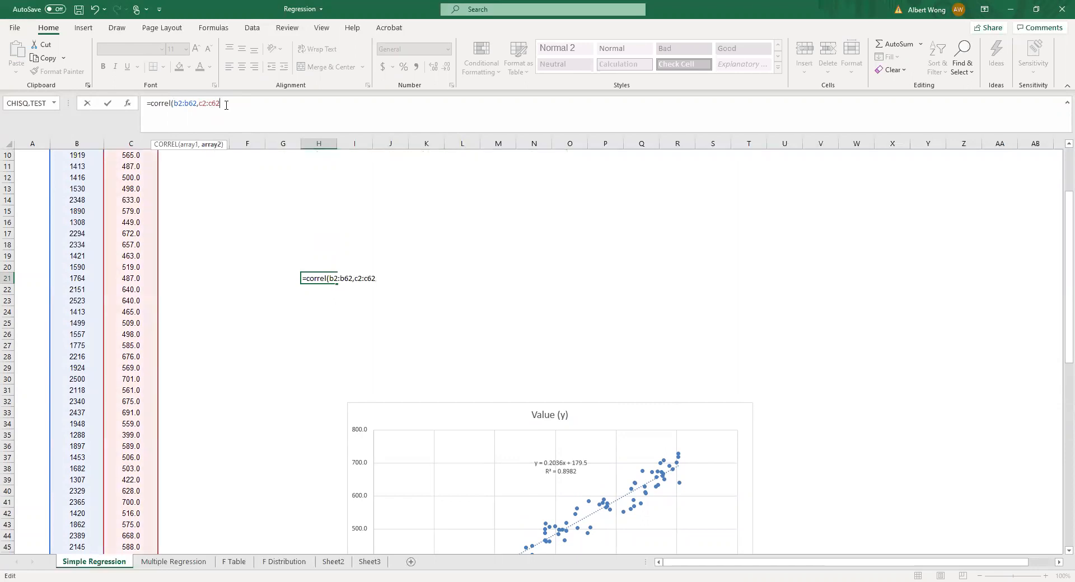
{"action": "type", "text": ")"}
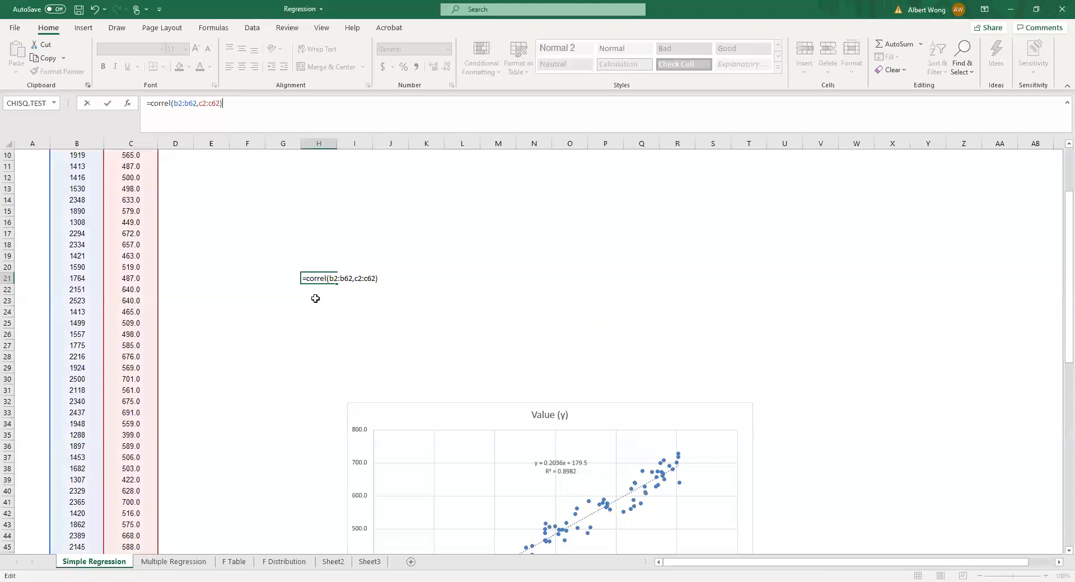
{"action": "key", "text": "Return"}
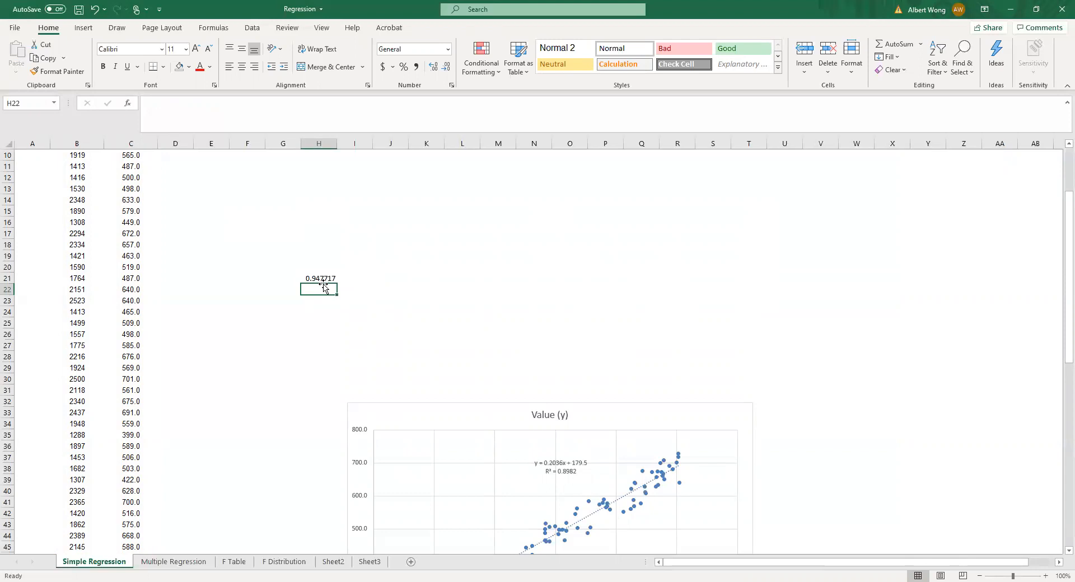
{"action": "left_click", "coordinate": [326, 278]}
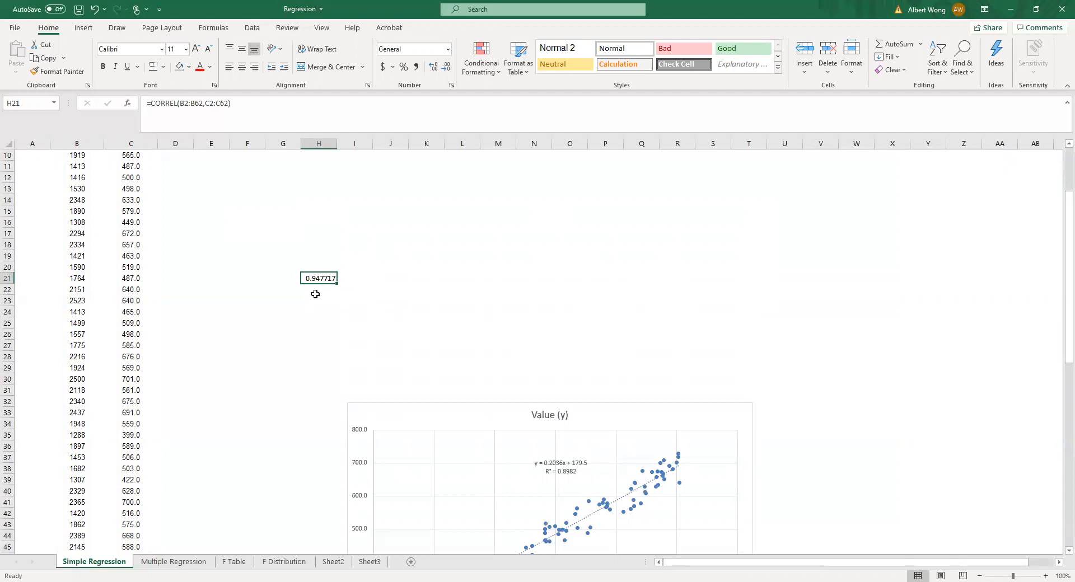
Square the correlation coefficient in cell J21 with =H21*H21, for comparison with the chart's R-squared label.
{"action": "scroll", "coordinate": [453, 324], "scroll_direction": "down", "scroll_amount": 1}
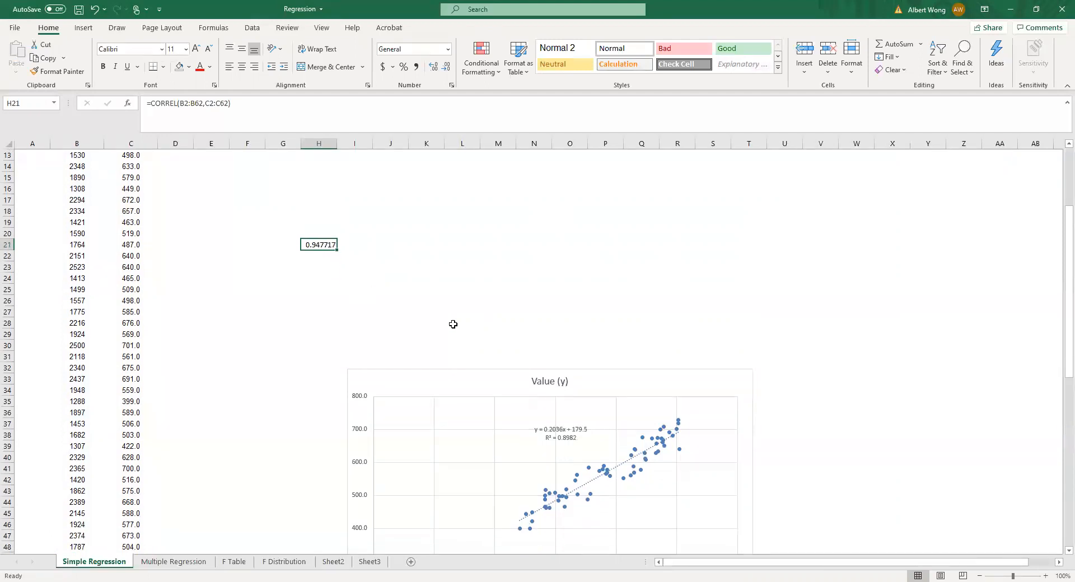
{"action": "left_click", "coordinate": [563, 440]}
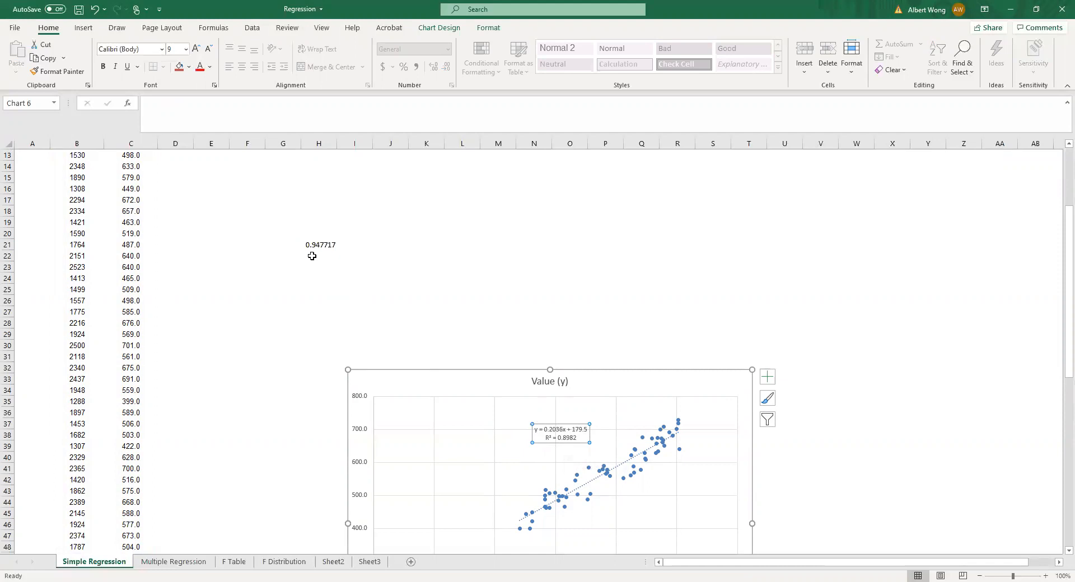
{"action": "left_click", "coordinate": [377, 246]}
{"action": "type", "text": "=h"}
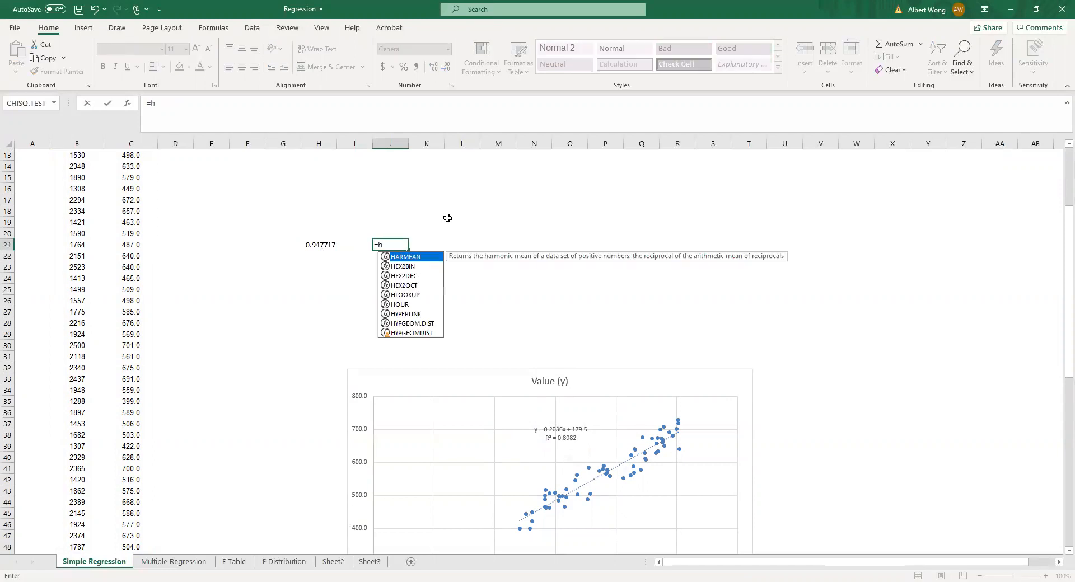
{"action": "type", "text": "21"}
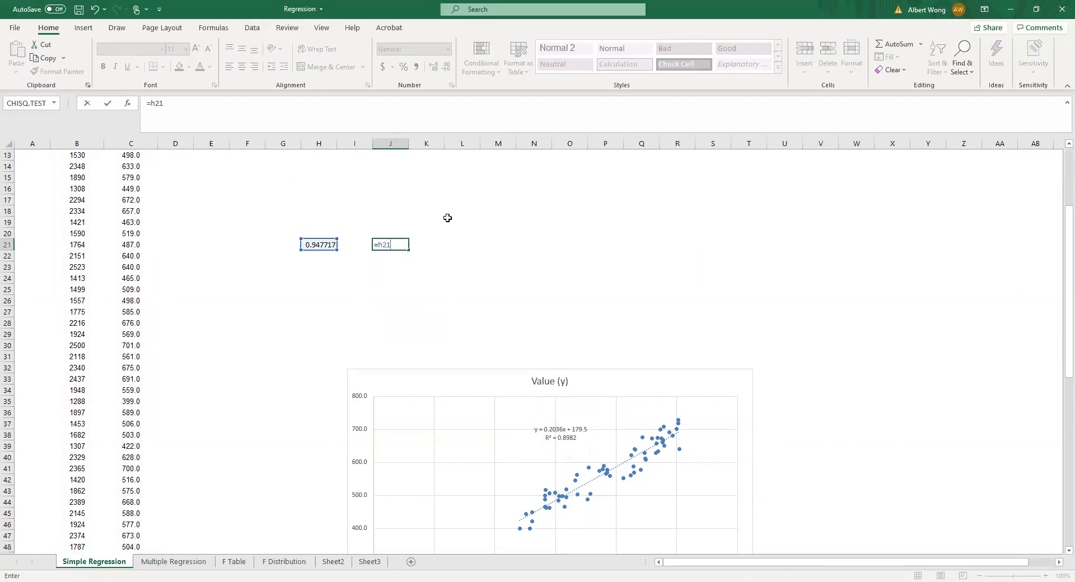
{"action": "type", "text": "*h21"}
{"action": "key", "text": "Return"}
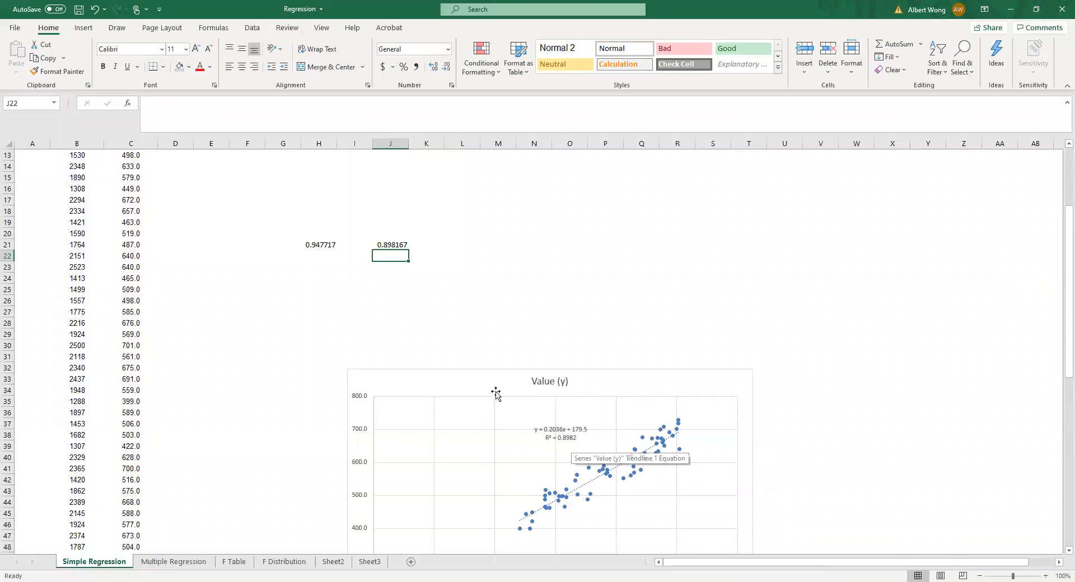
{"action": "left_click", "coordinate": [397, 241]}
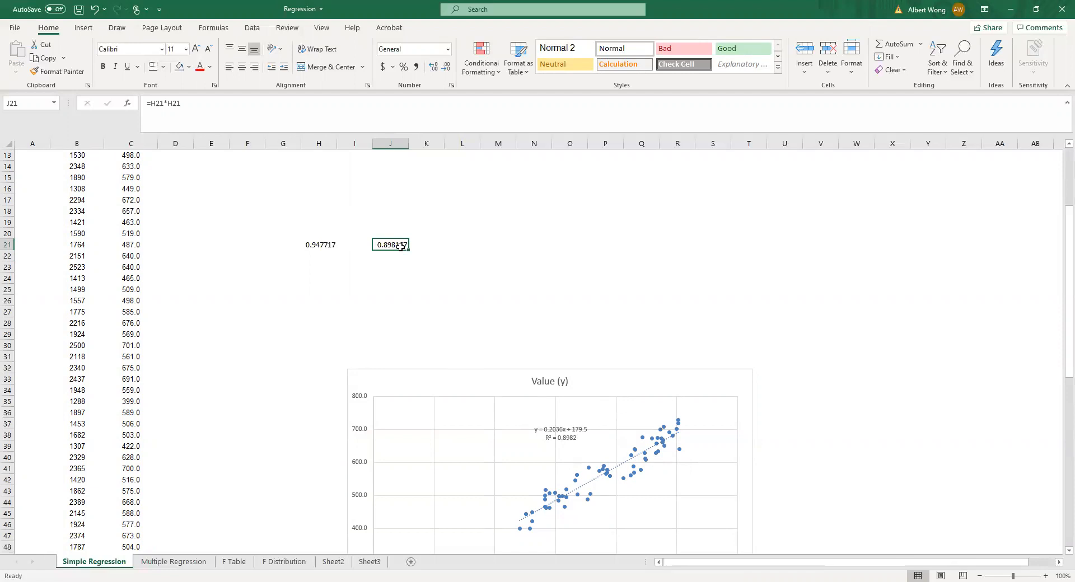
Write the note "89.8% of the variation of y can be explained by the linear relatinship with x" in cell L21.
{"action": "left_click", "coordinate": [453, 244]}
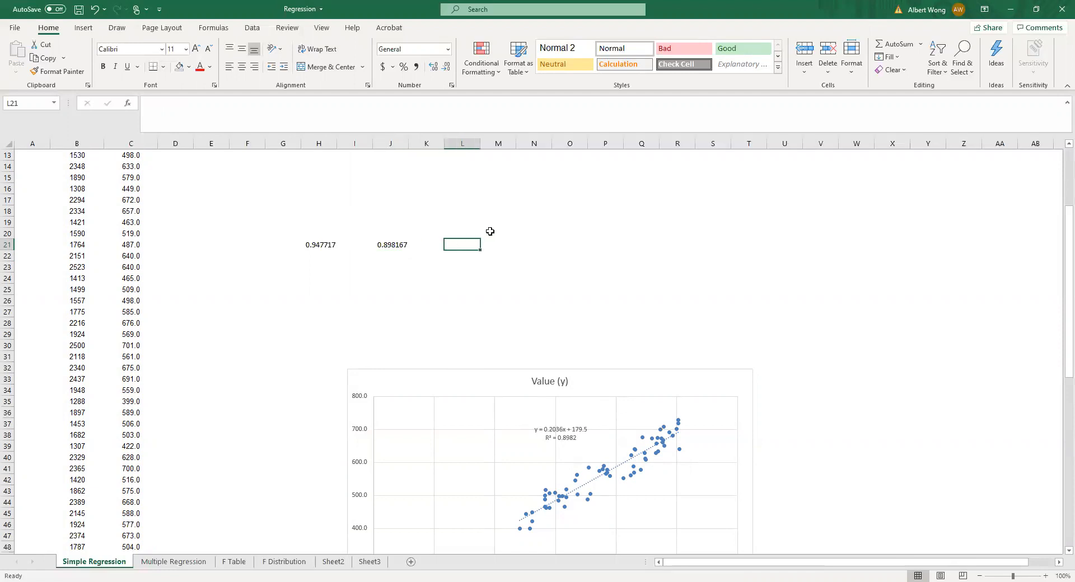
{"action": "type", "text": "89"}
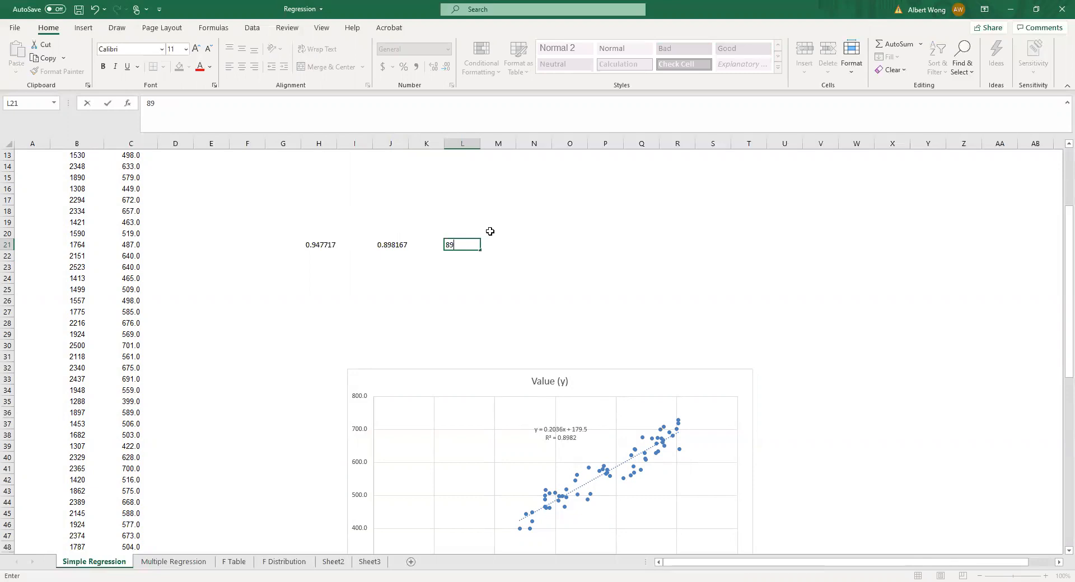
{"action": "type", "text": "."}
{"action": "type", "text": "8% o"}
{"action": "type", "text": "f the varia"}
{"action": "type", "text": "tions"}
{"action": "key", "text": "BackSpace"}
{"action": "key", "text": "BackSpace"}
{"action": "key", "text": "BackSpace"}
{"action": "key", "text": "BackSpace"}
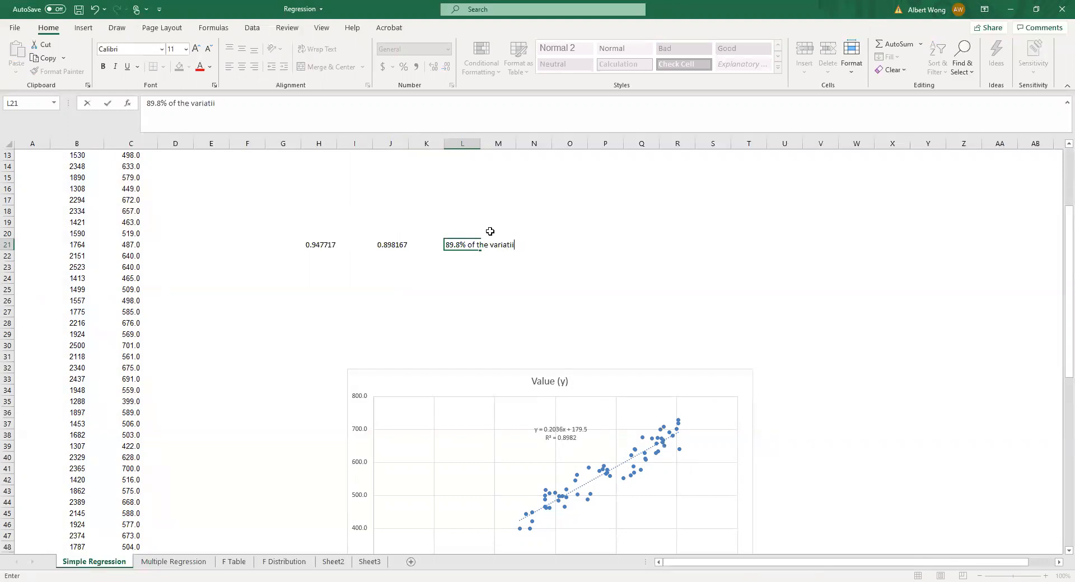
{"action": "type", "text": "ion of y can be explained "}
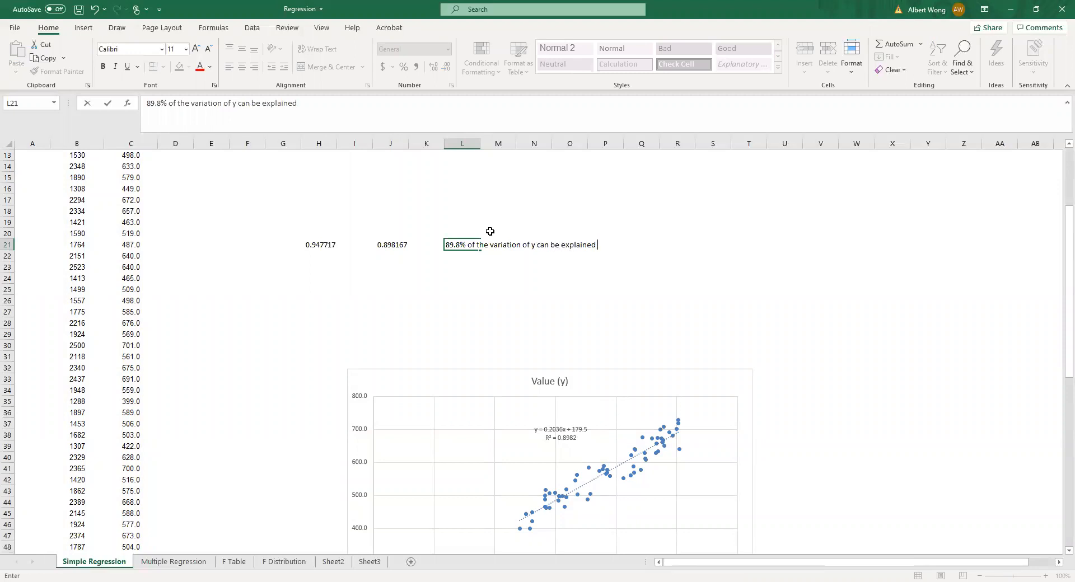
{"action": "type", "text": "by the linear relati"}
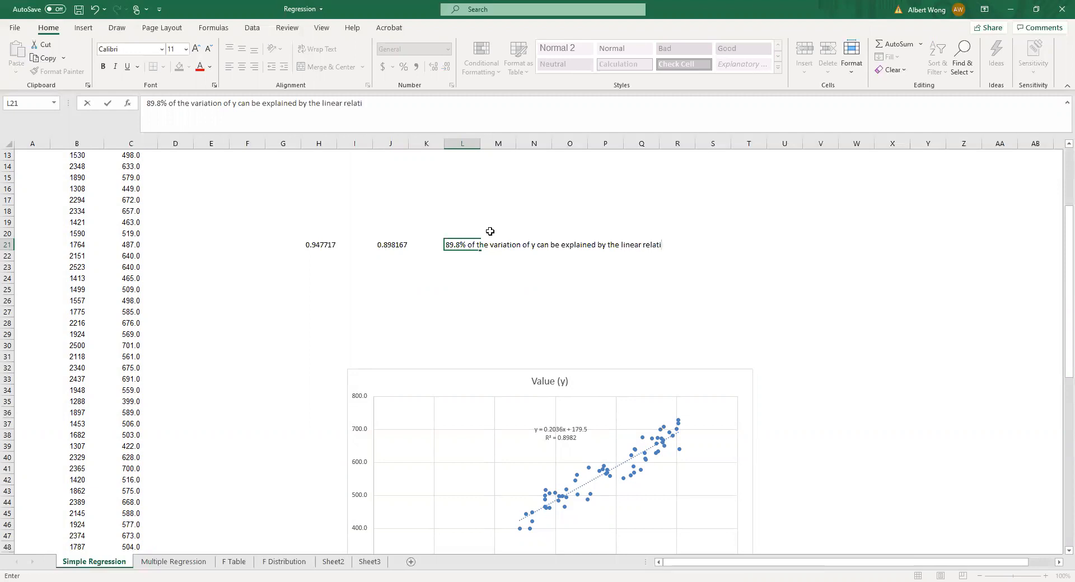
{"action": "type", "text": "nship with x"}
Replace "the" before "linear" with "its" in the L21 note and commit the entry.
{"action": "scroll", "coordinate": [490, 231], "scroll_direction": "up", "scroll_amount": 1}
{"action": "left_click_drag", "start_coordinate": [309, 105], "coordinate": [320, 104]}
{"action": "type", "text": "its"}
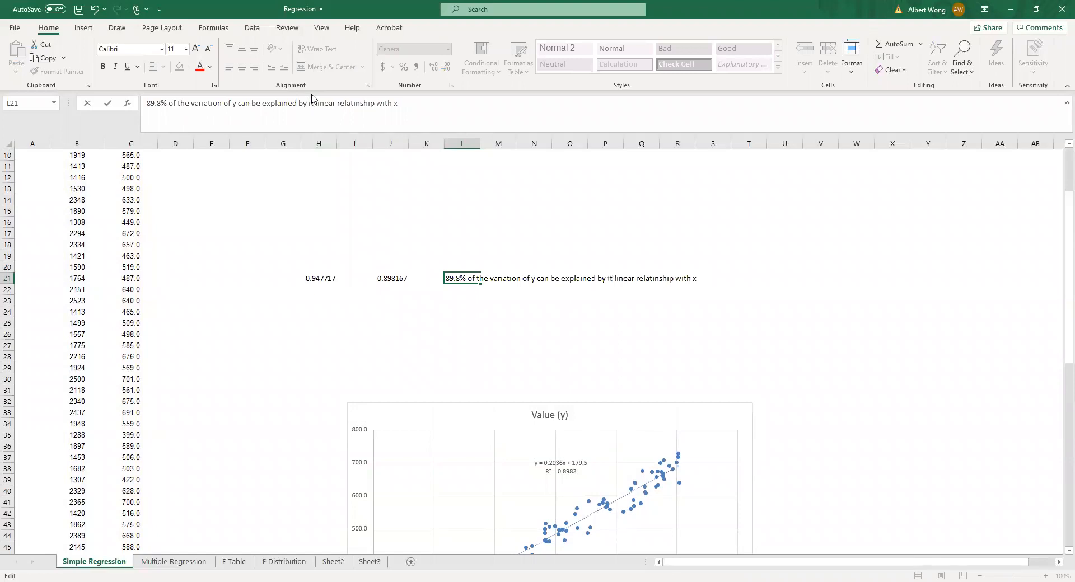
{"action": "key", "text": "Return"}
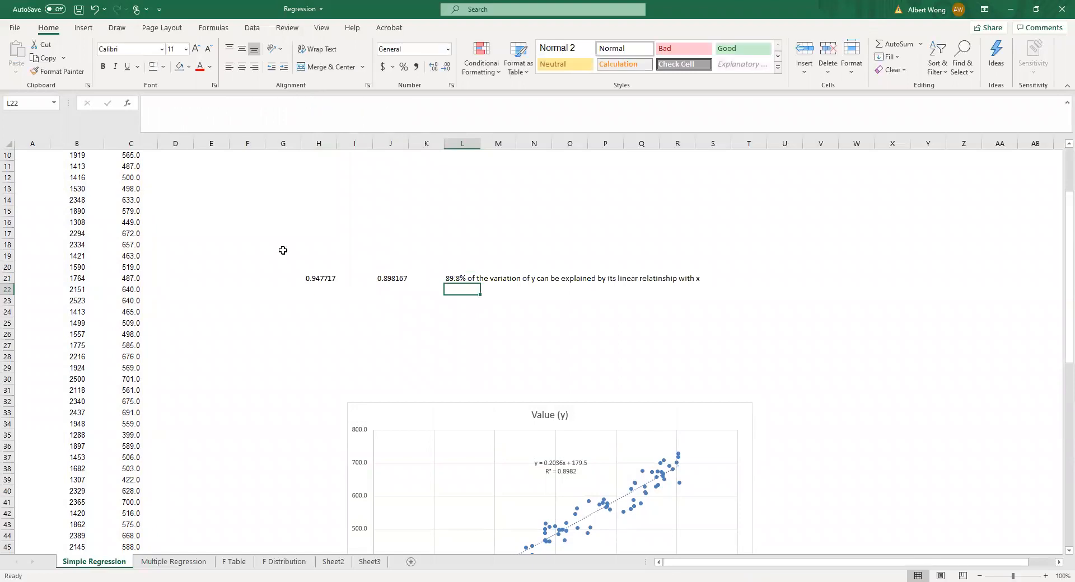
Set the results in H21:S22 to font size 16 and make the note in L21 bold.
{"action": "left_click_drag", "start_coordinate": [305, 278], "coordinate": [703, 294]}
{"action": "left_click", "coordinate": [186, 49]}
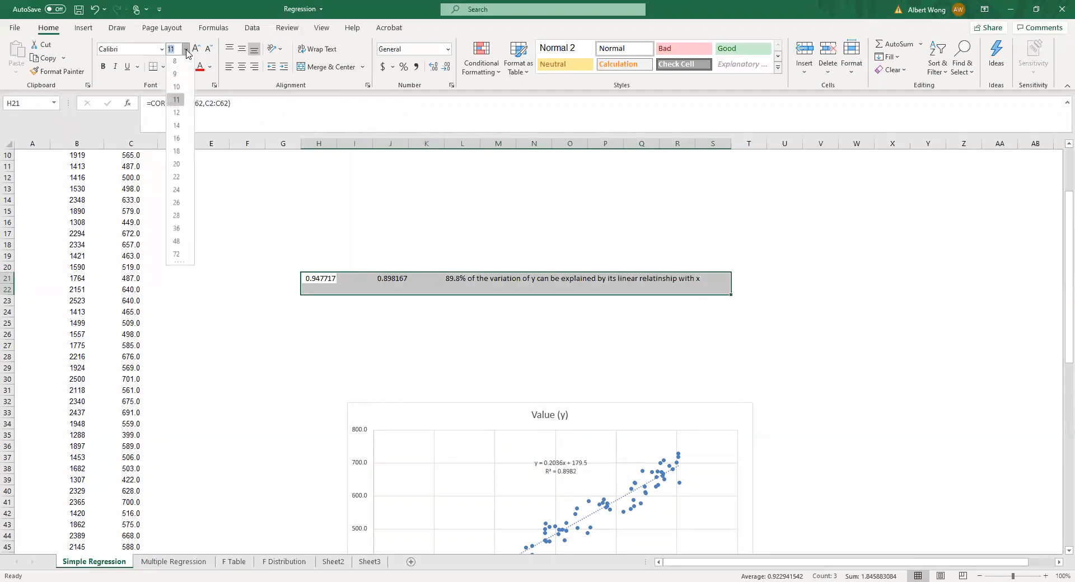
{"action": "left_click", "coordinate": [169, 138]}
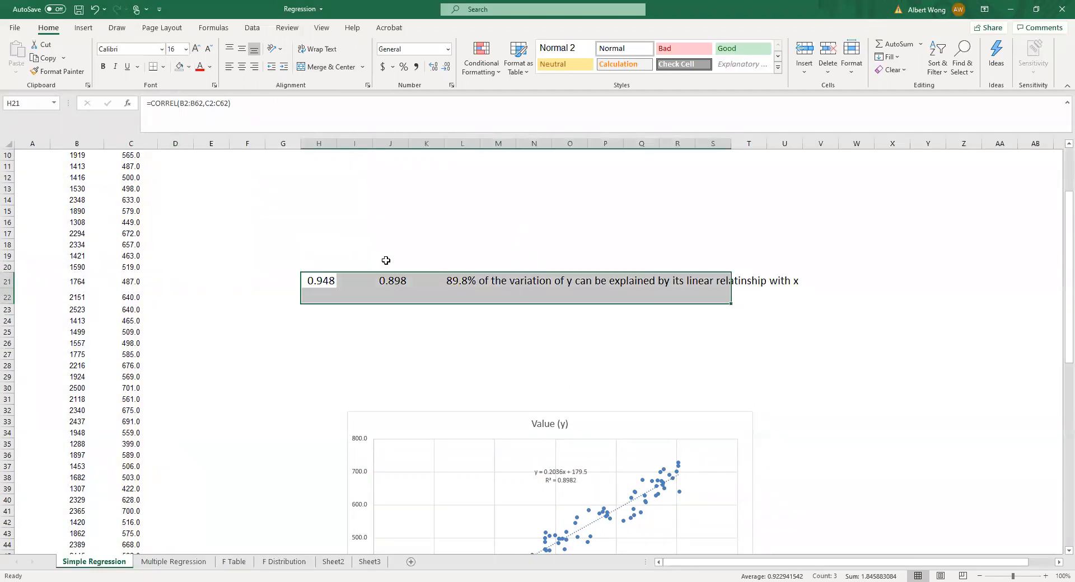
{"action": "left_click", "coordinate": [451, 280]}
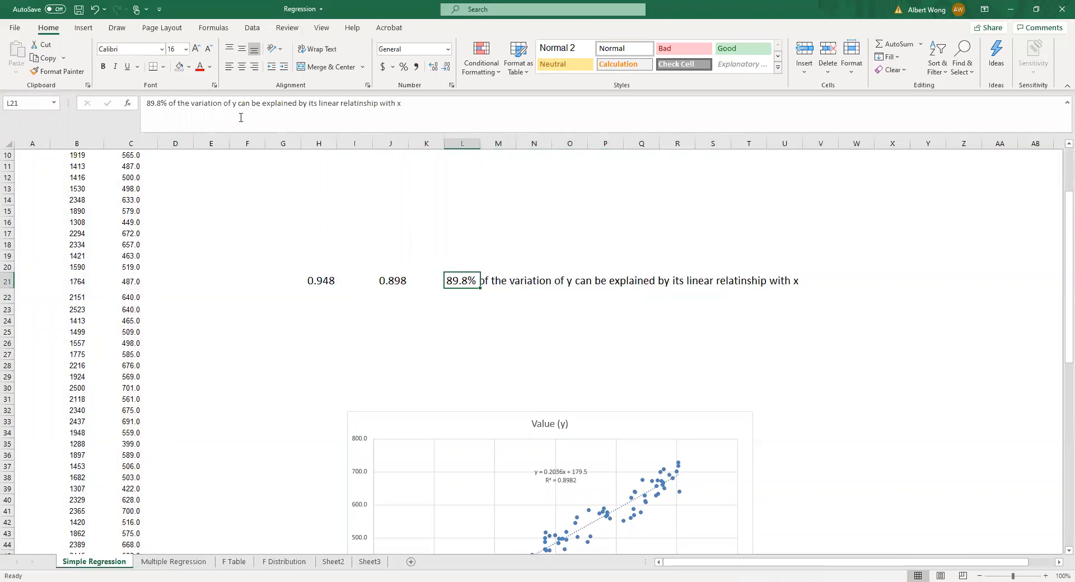
{"action": "left_click", "coordinate": [103, 67]}
Label the correlation result by entering "Correlation Coefficient" in cell H19.
{"action": "left_click", "coordinate": [408, 283]}
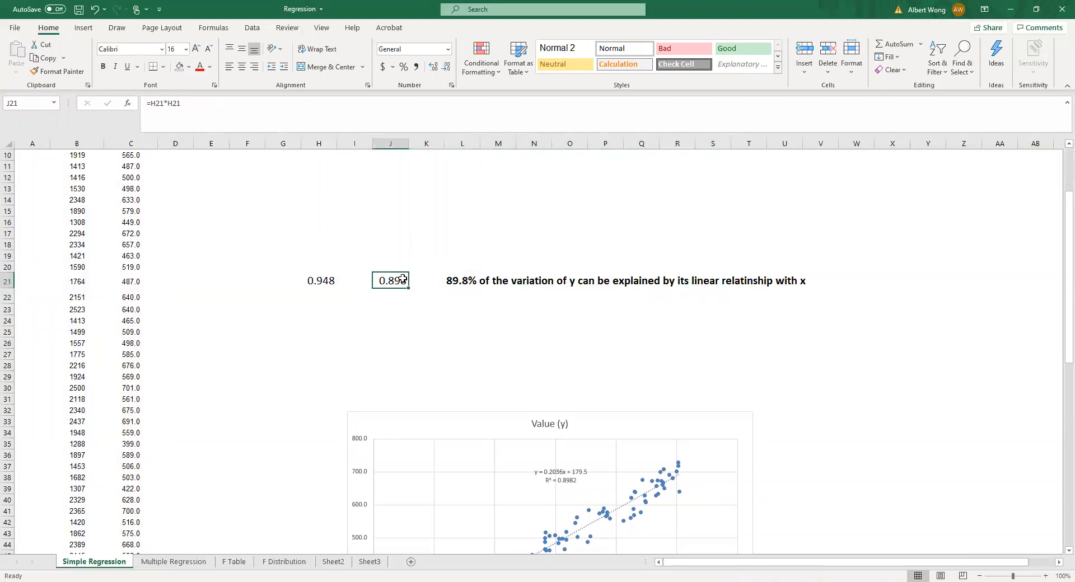
{"action": "left_click", "coordinate": [319, 280]}
{"action": "left_click", "coordinate": [311, 257]}
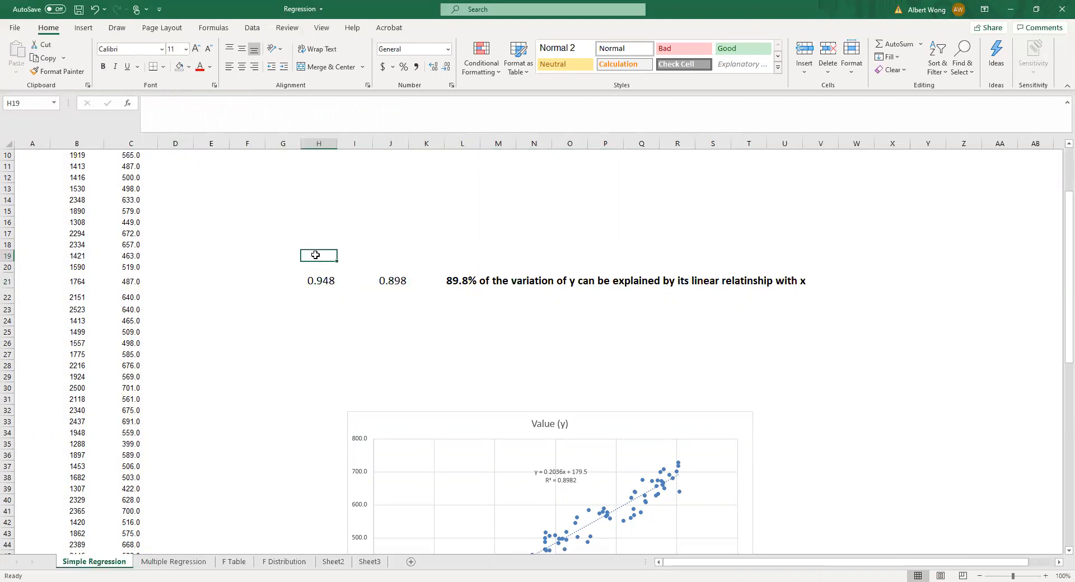
{"action": "type", "text": "Cooreltati"}
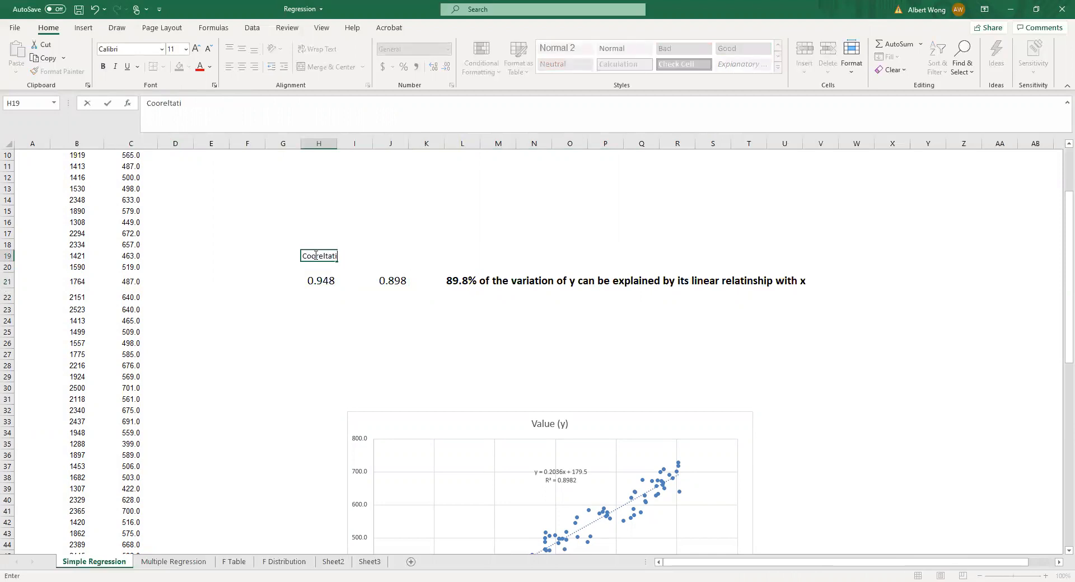
{"action": "key", "text": "BackSpace"}
{"action": "key", "text": "BackSpace"}
{"action": "key", "text": "BackSpace"}
{"action": "key", "text": "BackSpace"}
{"action": "key", "text": "BackSpace"}
{"action": "key", "text": "BackSpace"}
{"action": "type", "text": "re"}
{"action": "key", "text": "BackSpace"}
{"action": "type", "text": "relation Coefficient"}
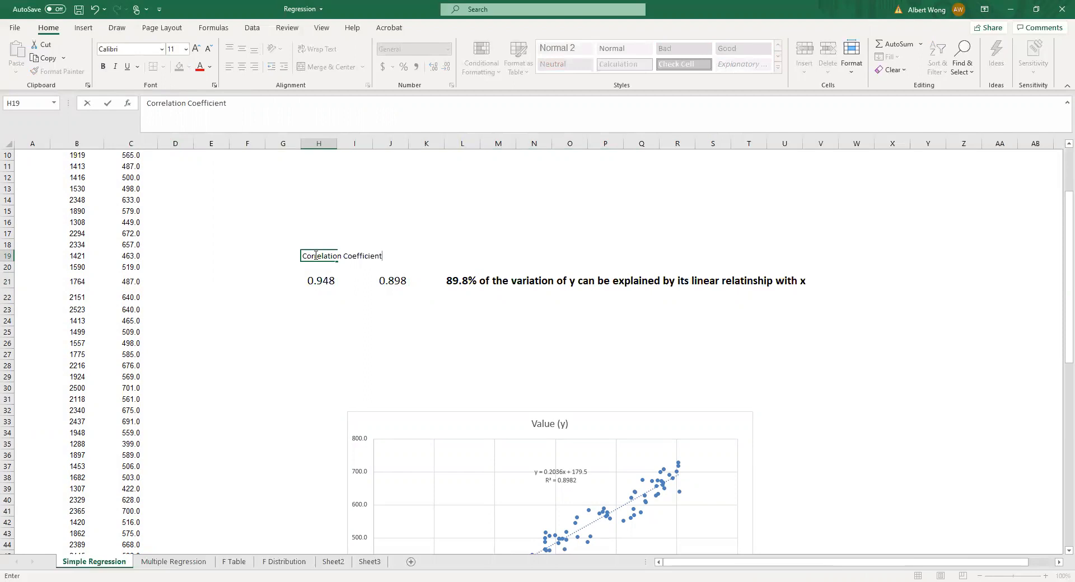
{"action": "key", "text": "Return"}
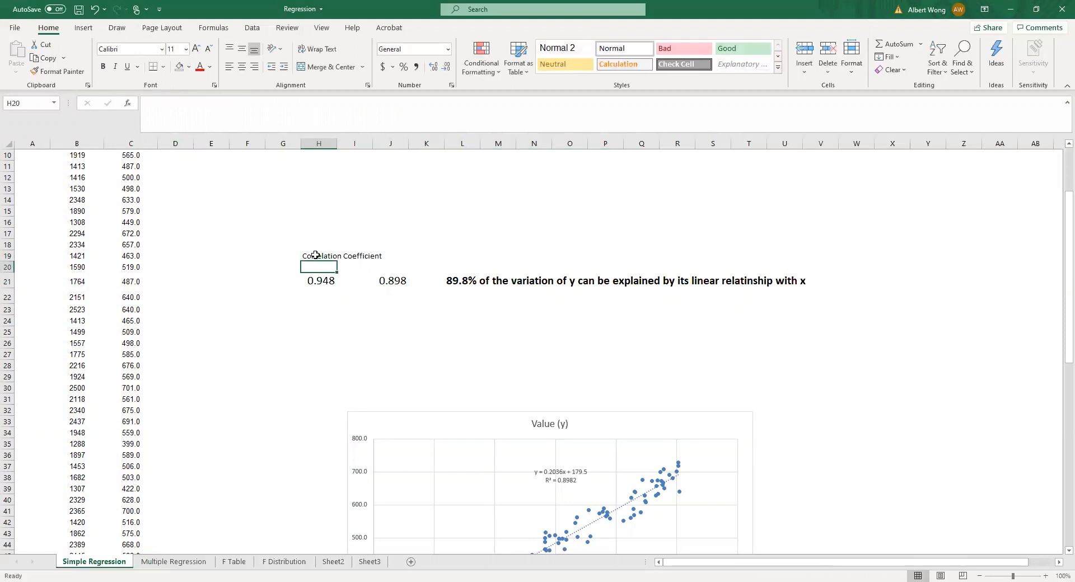
{"action": "left_click", "coordinate": [399, 281]}
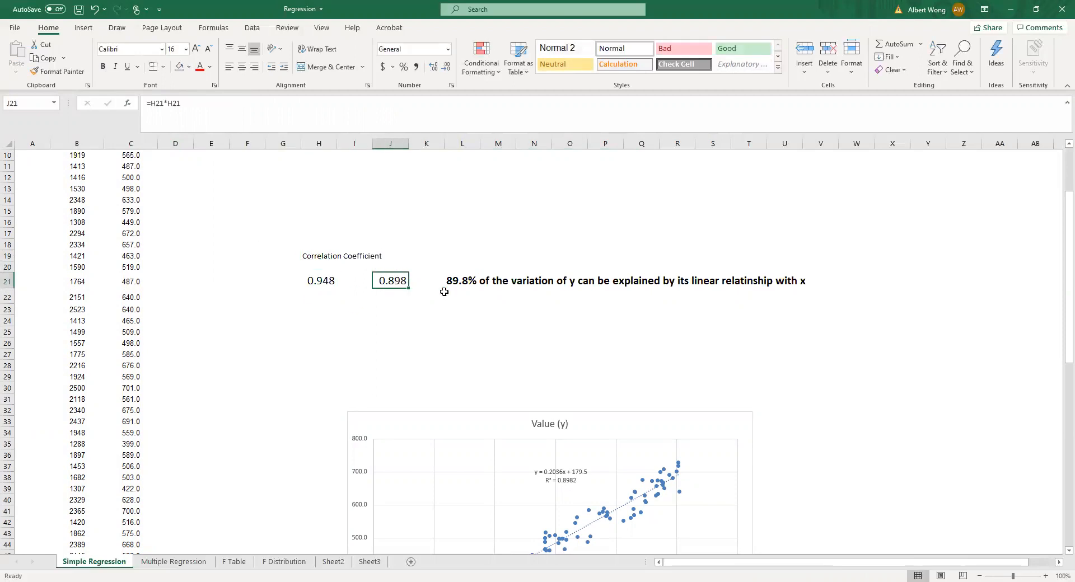
Label the squared correlation in J21 by entering "Coefficent of Determination" in cell J23.
{"action": "left_click", "coordinate": [182, 114]}
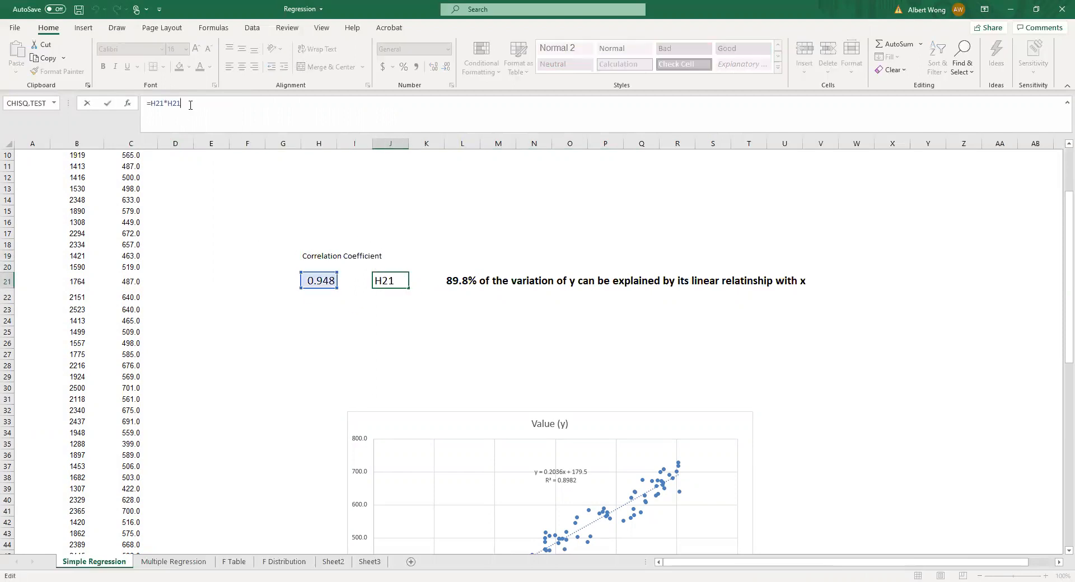
{"action": "left_click", "coordinate": [383, 307]}
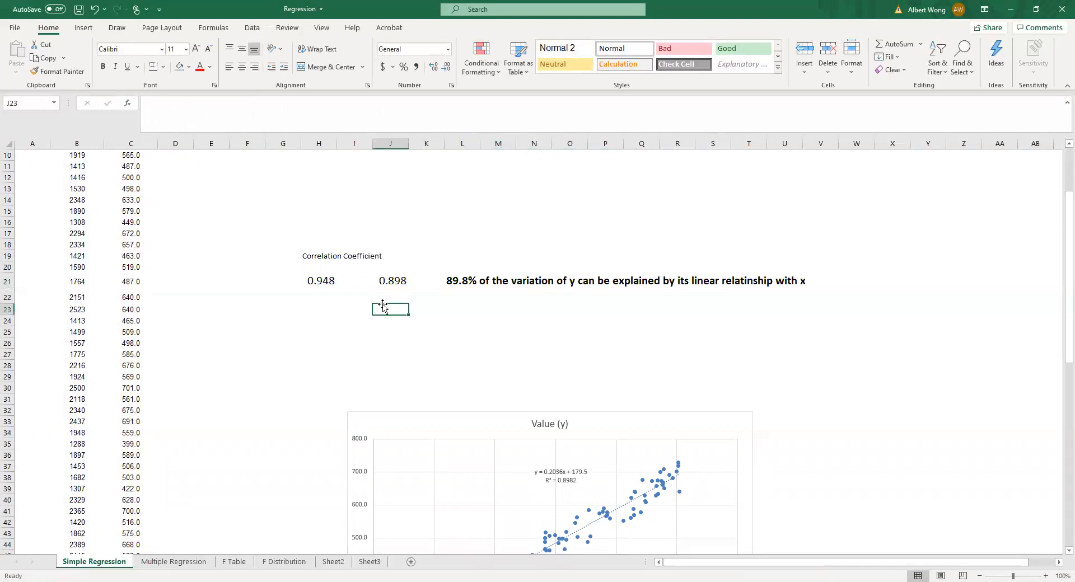
{"action": "type", "text": "Coef"}
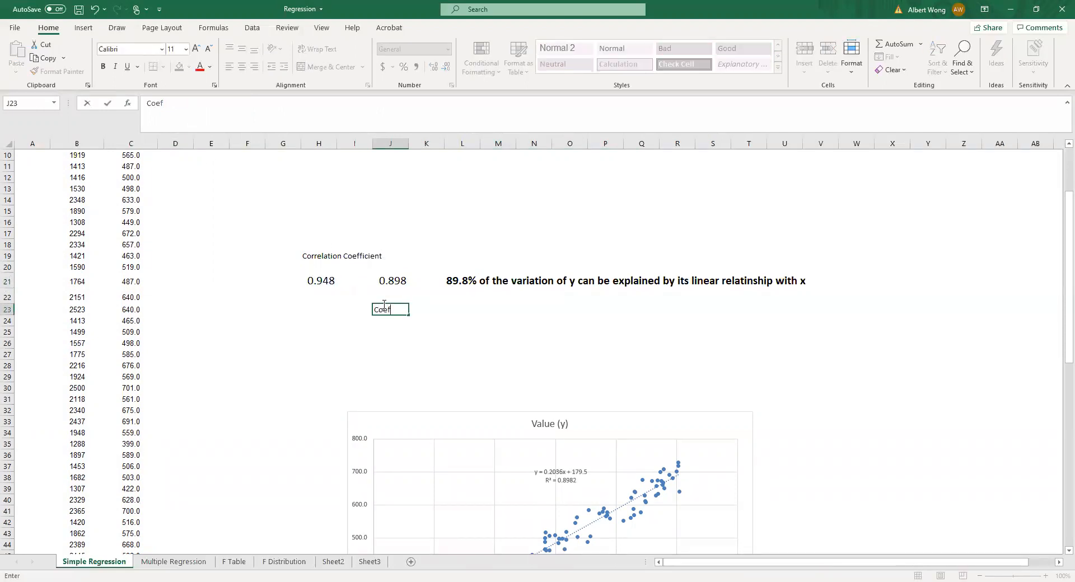
{"action": "type", "text": "ficent of Determina"}
{"action": "key", "text": "BackSpace"}
{"action": "key", "text": "BackSpace"}
{"action": "key", "text": "BackSpace"}
{"action": "type", "text": "min"}
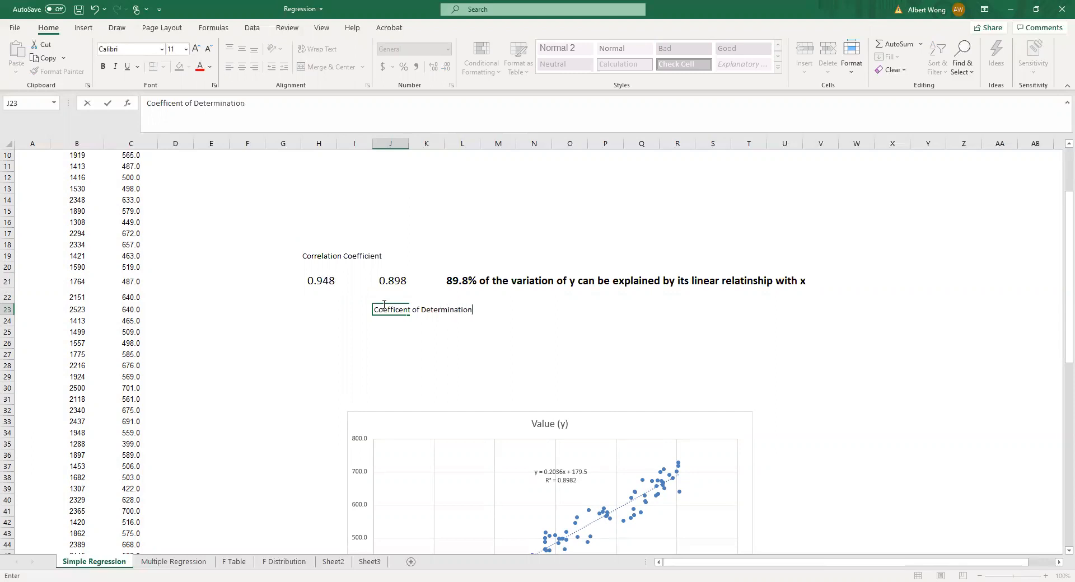
{"action": "key", "text": "Return"}
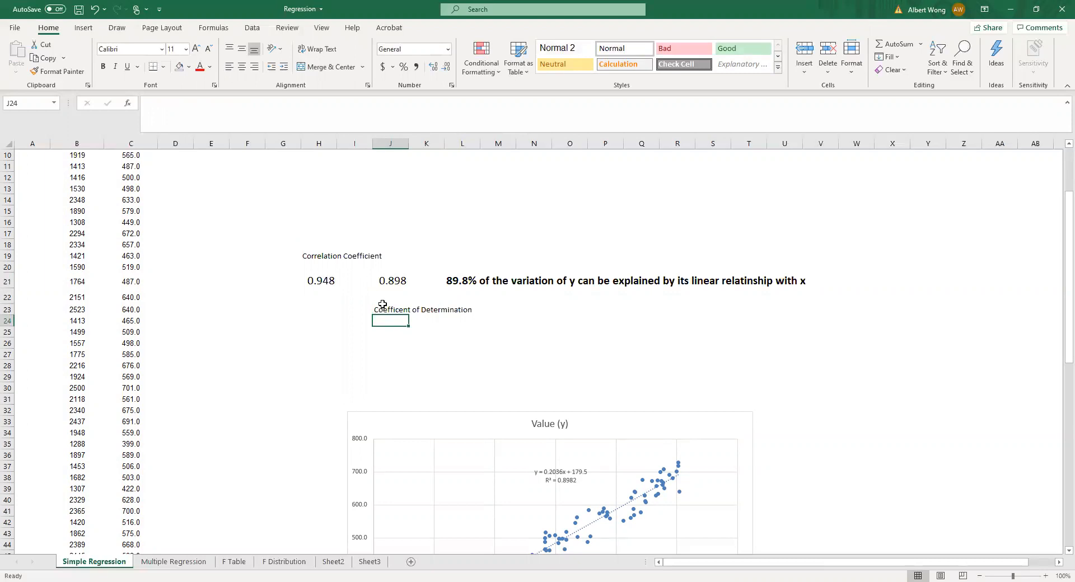
Set the font size of columns H through Q to 14.
{"action": "left_click", "coordinate": [323, 148]}
{"action": "left_click_drag", "start_coordinate": [324, 148], "coordinate": [642, 144]}
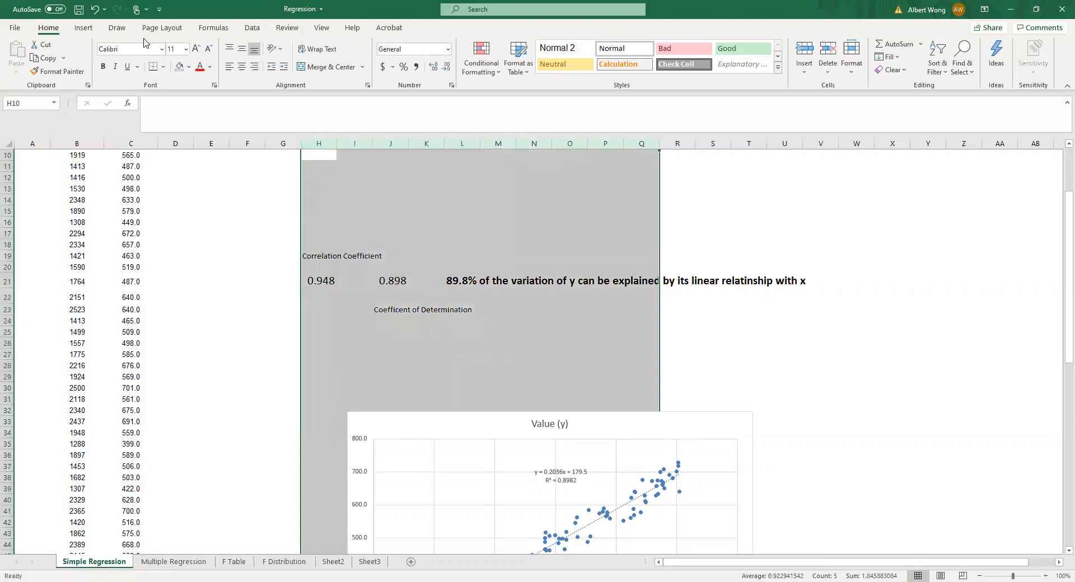
{"action": "left_click", "coordinate": [187, 49]}
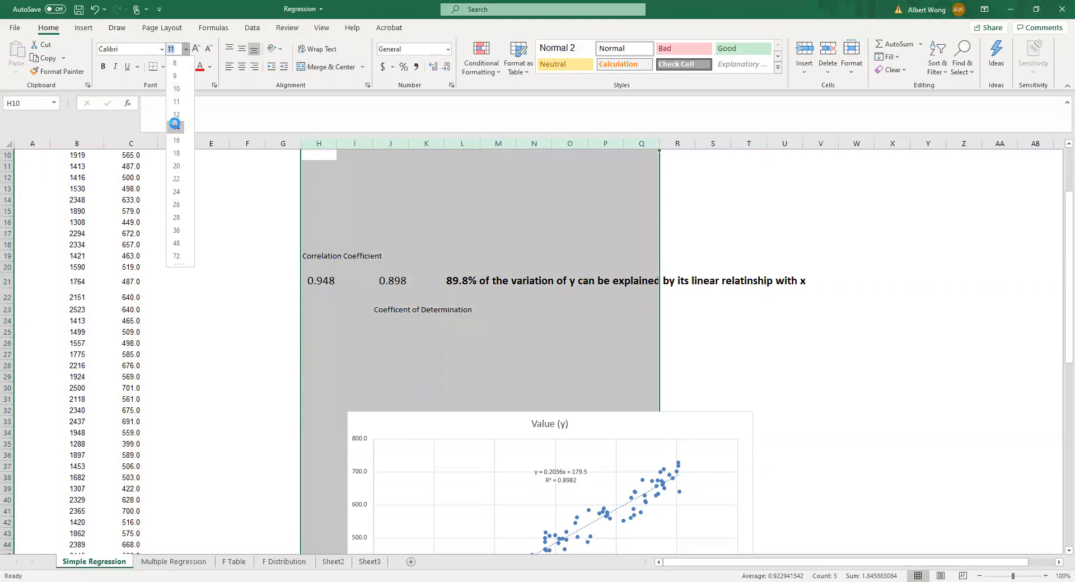
{"action": "left_click", "coordinate": [176, 126]}
{"action": "left_click", "coordinate": [415, 347]}
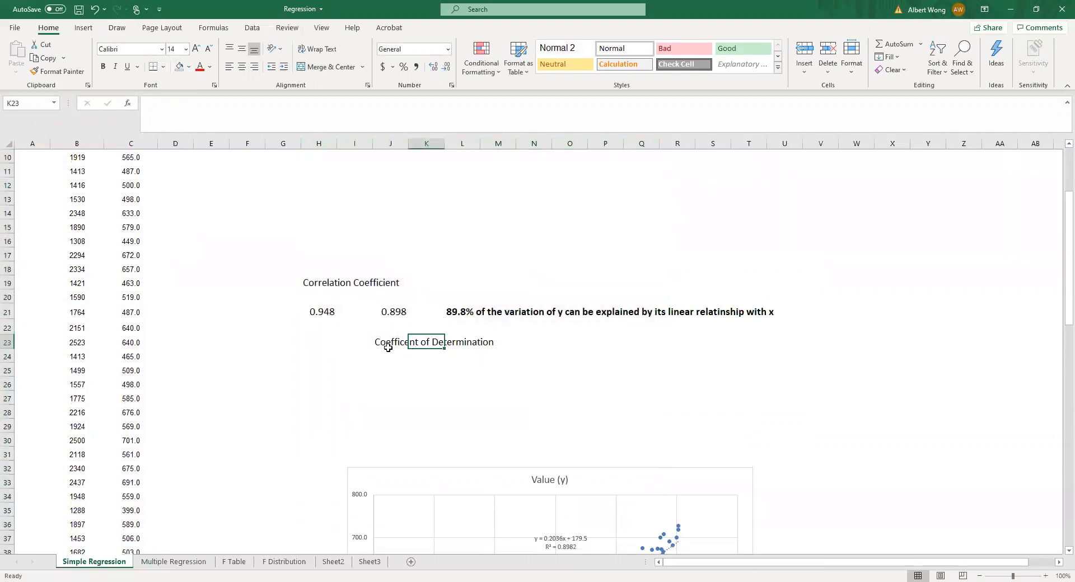
Review the correlation results and interpretation note against the size and value data and the scatter chart's trendline equation.
{"action": "left_click", "coordinate": [485, 312]}
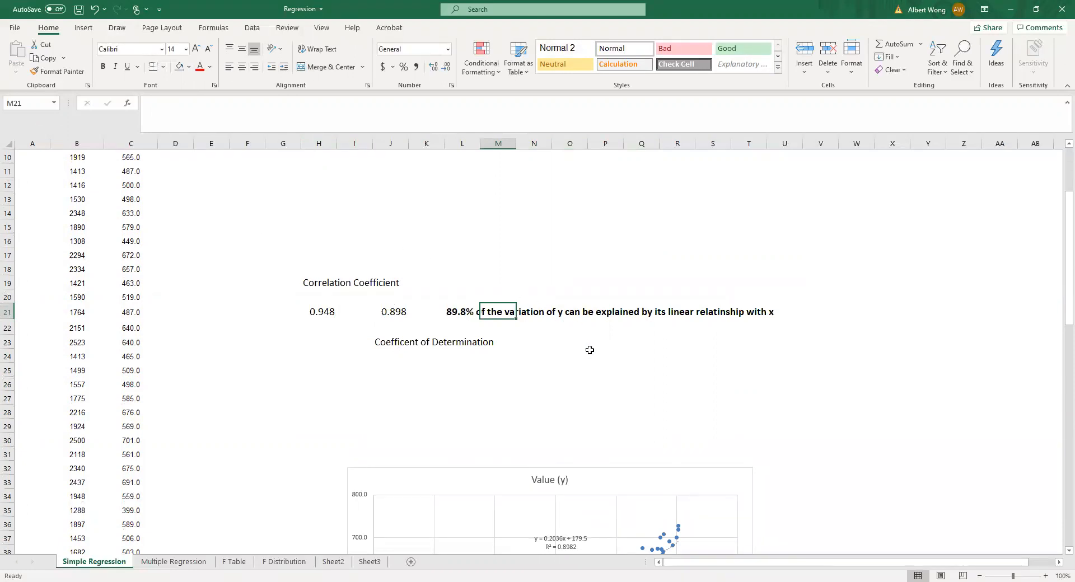
{"action": "scroll", "coordinate": [242, 275], "scroll_direction": "up", "scroll_amount": 3}
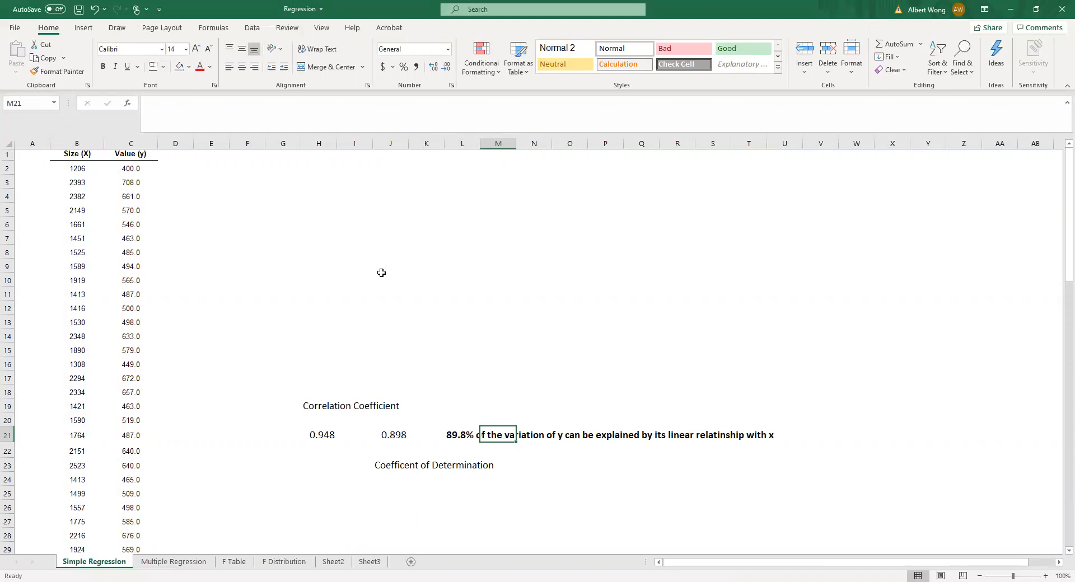
{"action": "scroll", "coordinate": [409, 297], "scroll_direction": "down", "scroll_amount": 8}
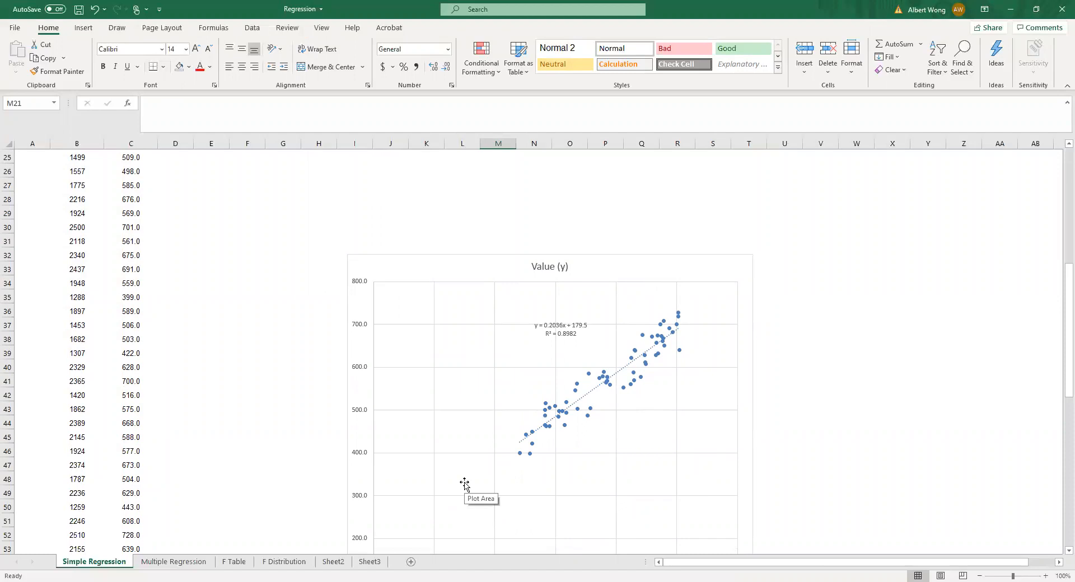
{"action": "scroll", "coordinate": [465, 485], "scroll_direction": "up", "scroll_amount": 7}
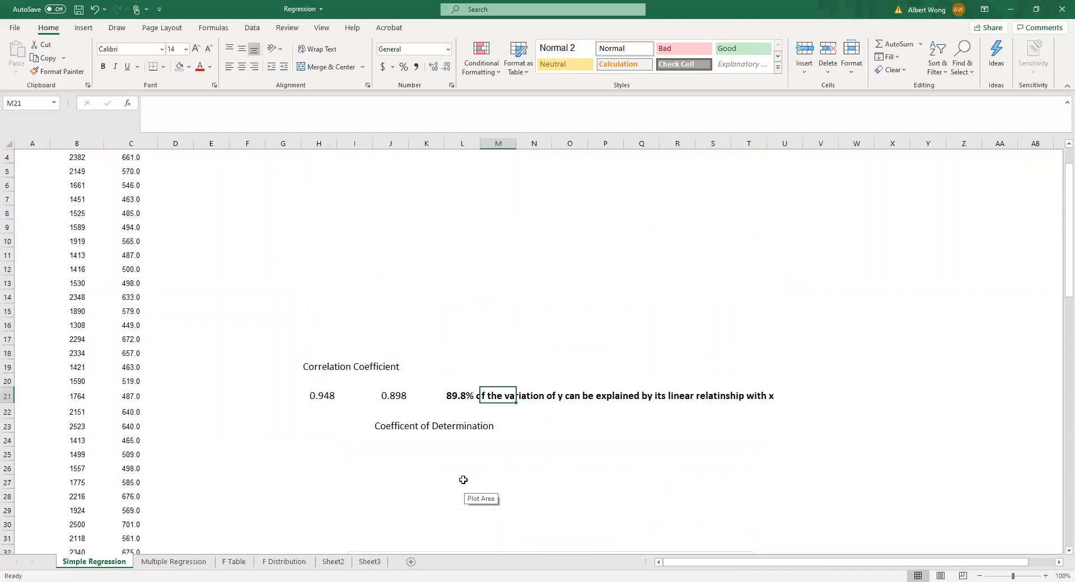
{"action": "left_click", "coordinate": [329, 364]}
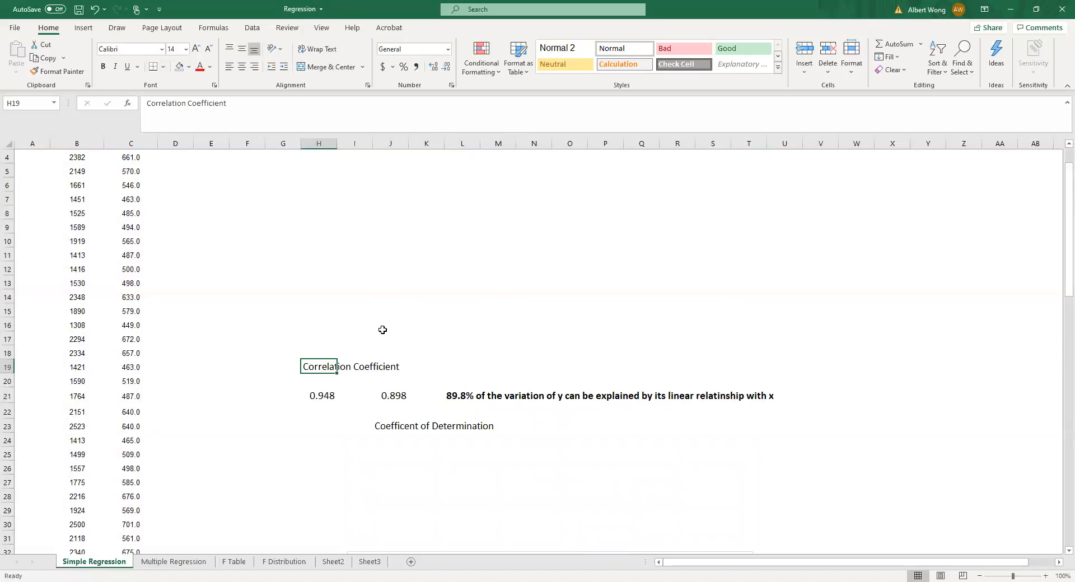
{"action": "scroll", "coordinate": [387, 331], "scroll_direction": "up", "scroll_amount": 1}
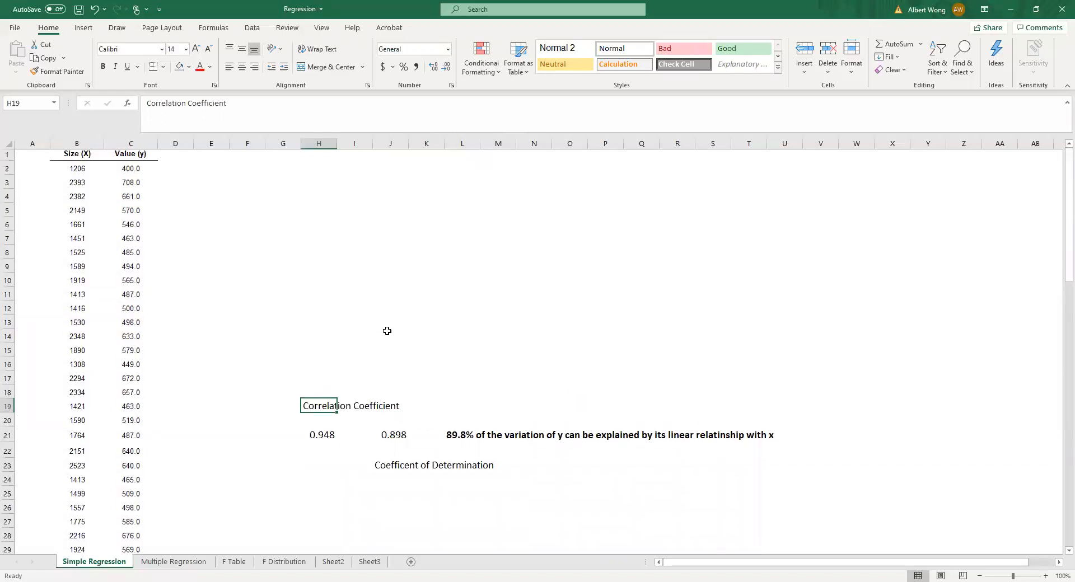
{"action": "scroll", "coordinate": [387, 331], "scroll_direction": "down", "scroll_amount": 1}
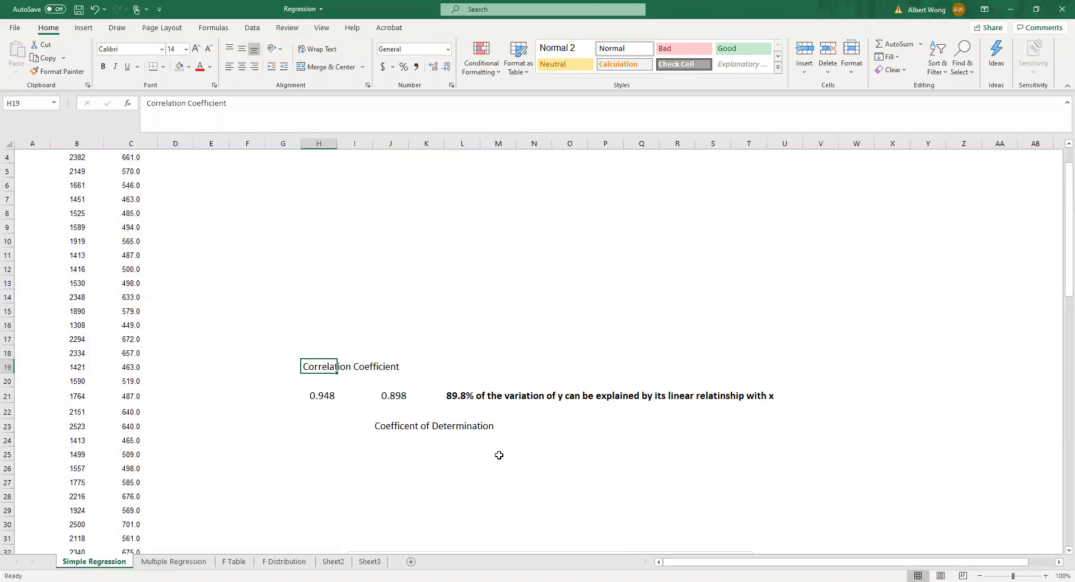
{"action": "scroll", "coordinate": [498, 455], "scroll_direction": "down", "scroll_amount": 2}
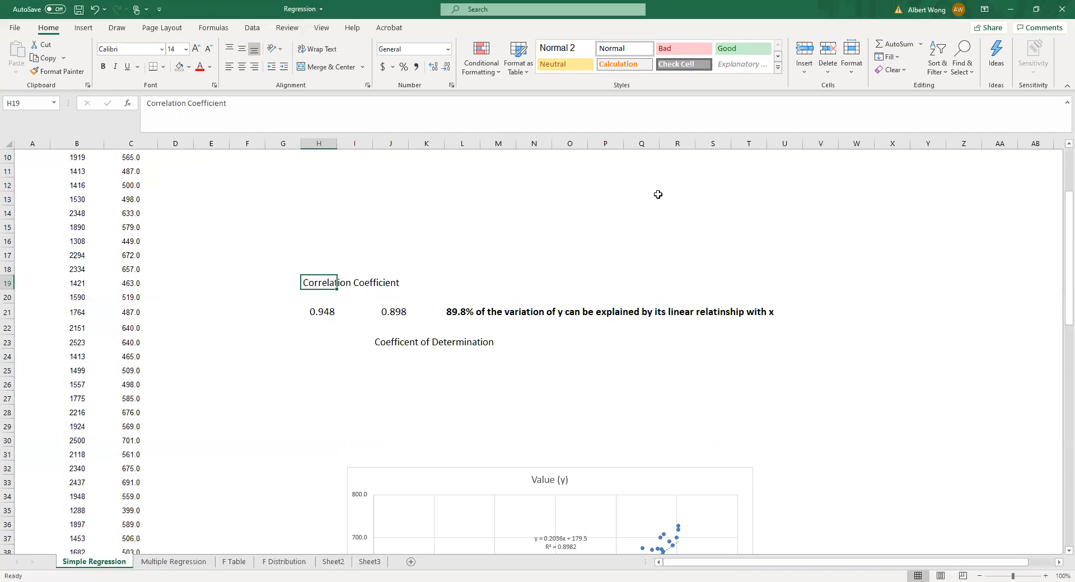
{"action": "scroll", "coordinate": [658, 195], "scroll_direction": "down", "scroll_amount": 4}
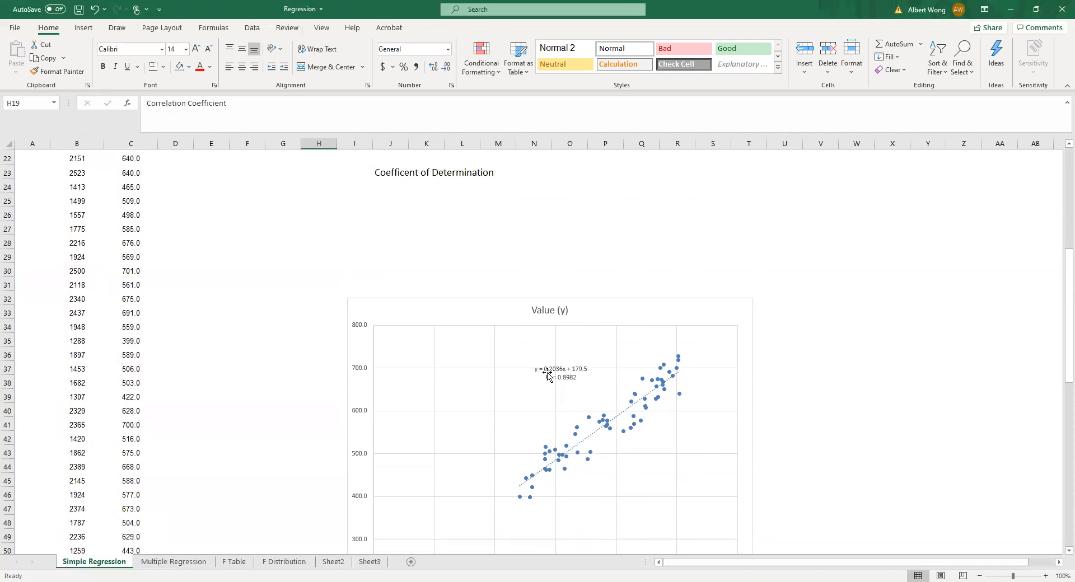
{"action": "left_click", "coordinate": [547, 374]}
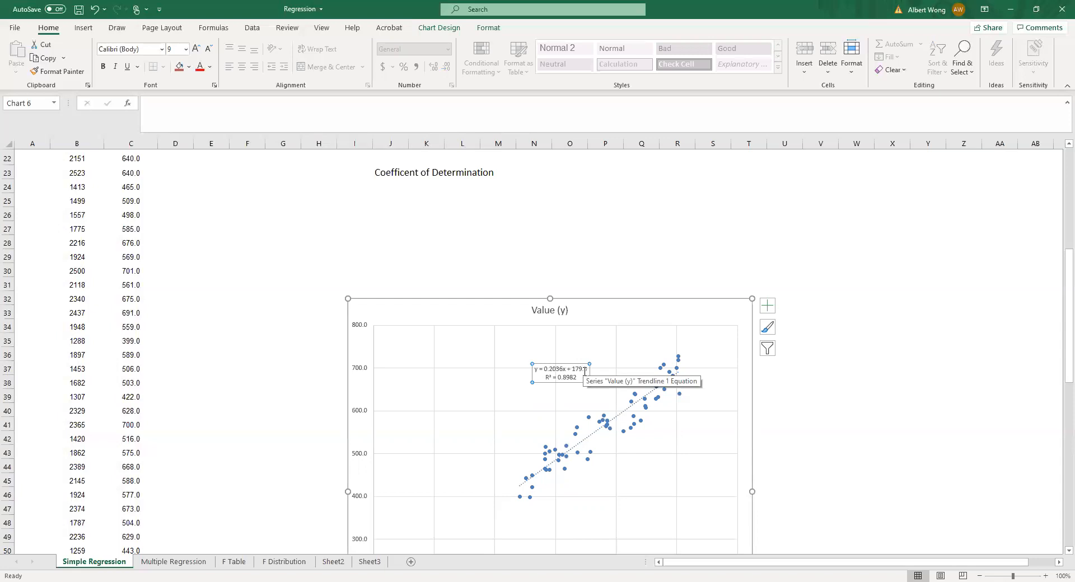
{"action": "scroll", "coordinate": [493, 247], "scroll_direction": "up", "scroll_amount": 7}
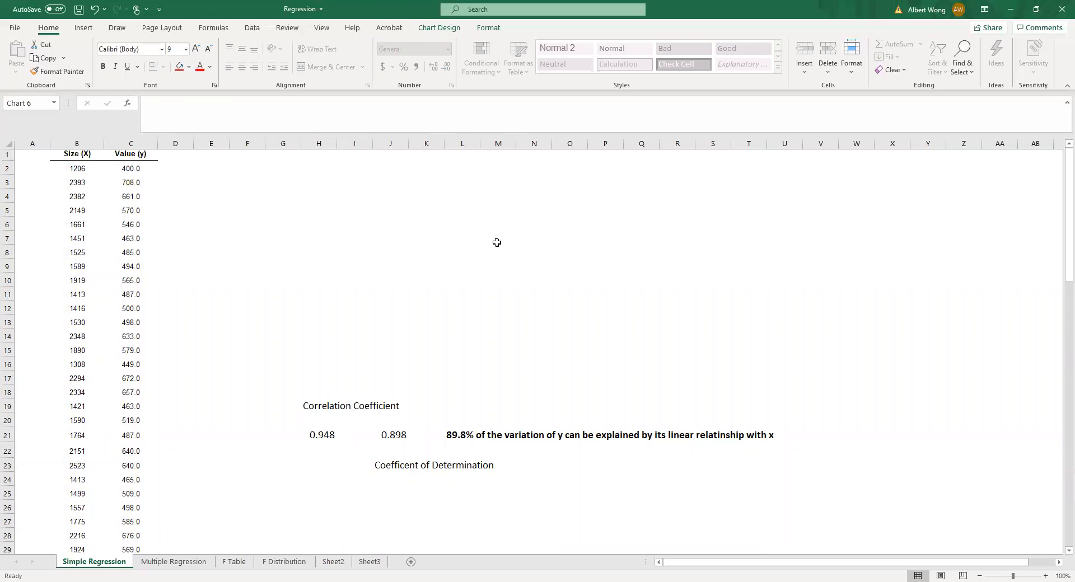
Start the Regression tool from the Data Analysis tools.
{"action": "left_click", "coordinate": [252, 28]}
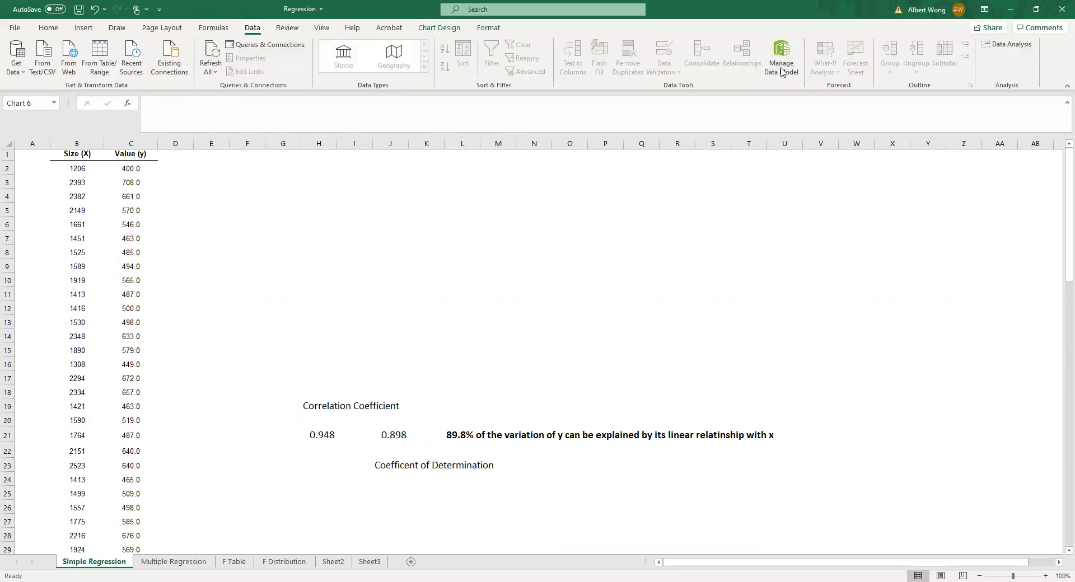
{"action": "left_click", "coordinate": [1012, 49]}
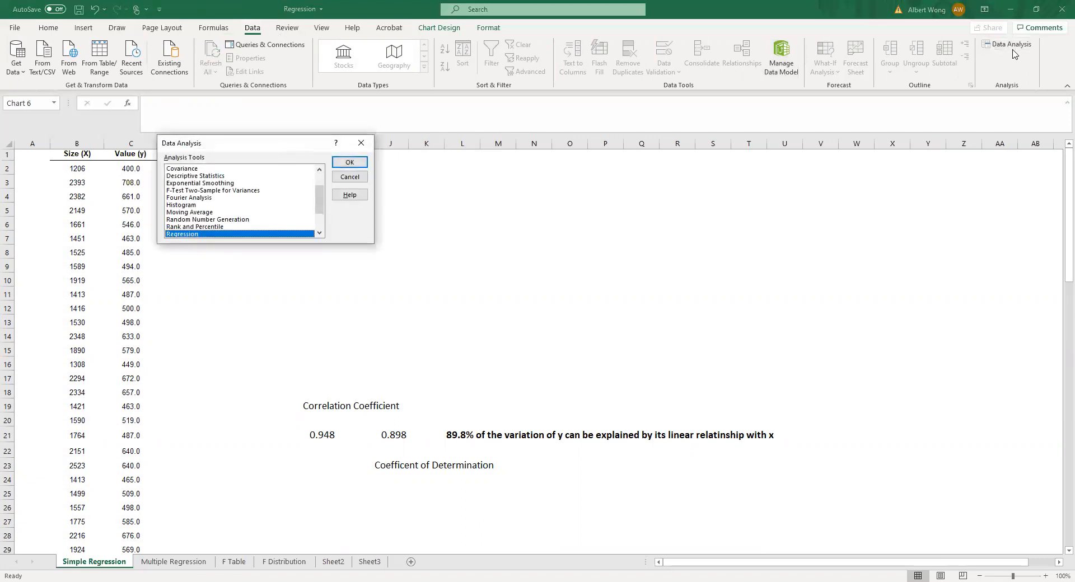
{"action": "left_click_drag", "start_coordinate": [321, 197], "coordinate": [321, 212]}
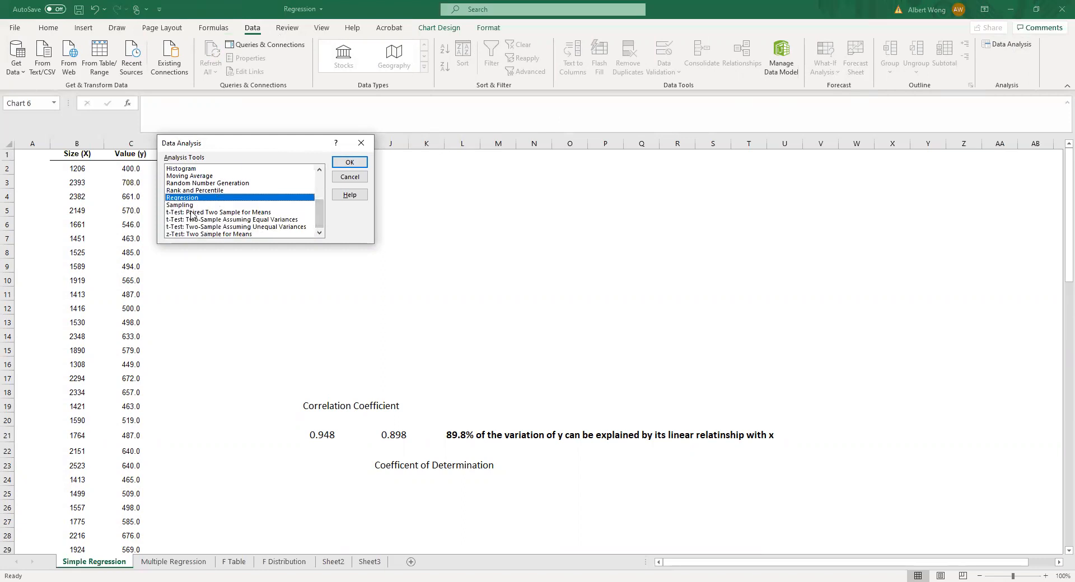
{"action": "left_click", "coordinate": [359, 163]}
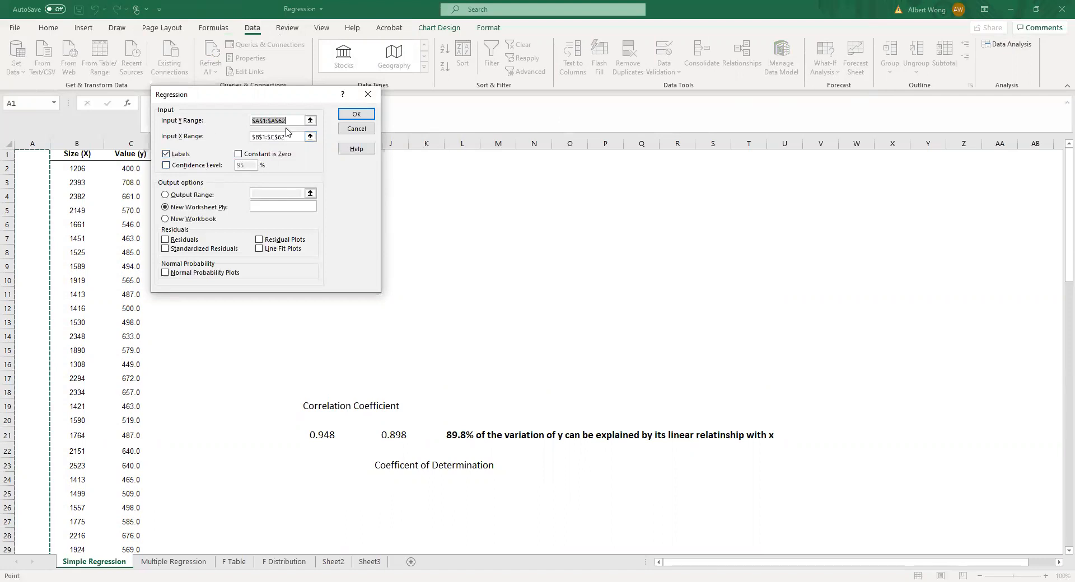
Set the regression's Input Y Range to the Value (y) data including its header, C1:C62.
{"action": "left_click", "coordinate": [308, 123]}
{"action": "left_click", "coordinate": [131, 157]}
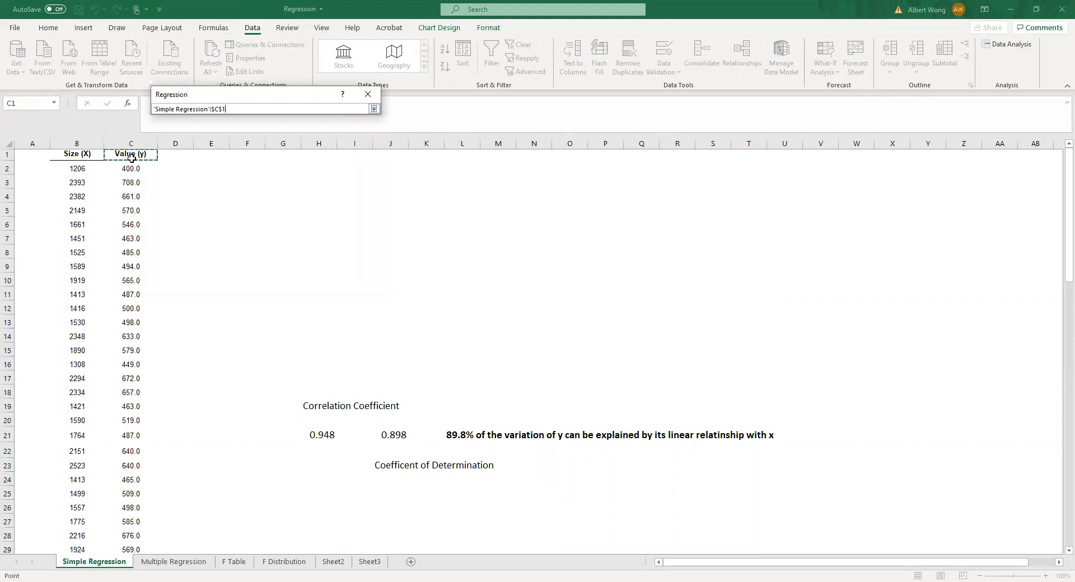
{"action": "left_click_drag", "start_coordinate": [131, 158], "coordinate": [133, 534]}
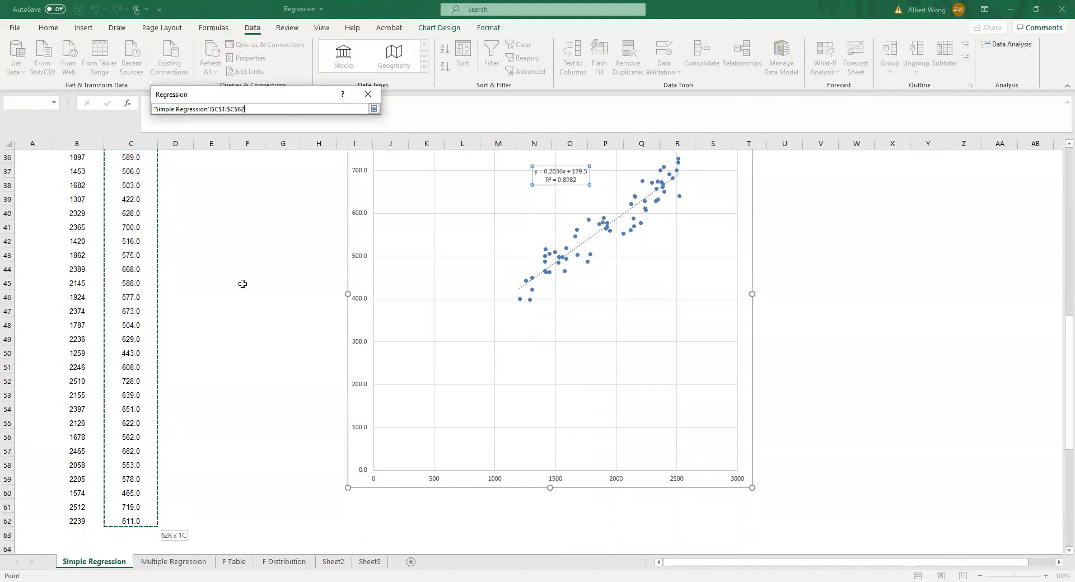
{"action": "left_click", "coordinate": [375, 110]}
{"action": "left_click", "coordinate": [375, 109]}
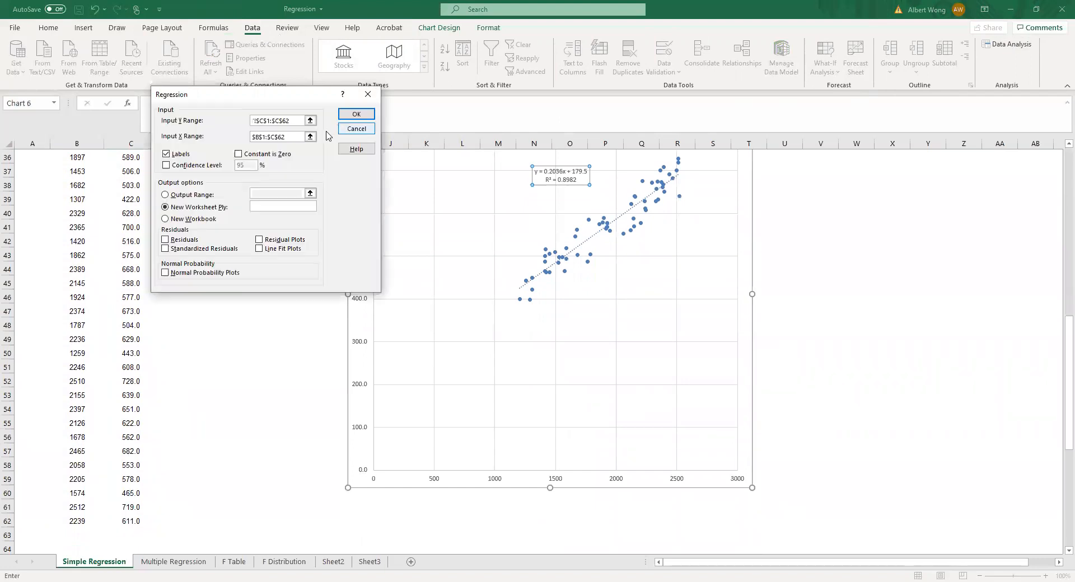
Set the Input X Range to the Size (X) data in B1:B62 and run the regression with Labels into a new worksheet.
{"action": "left_click", "coordinate": [314, 139]}
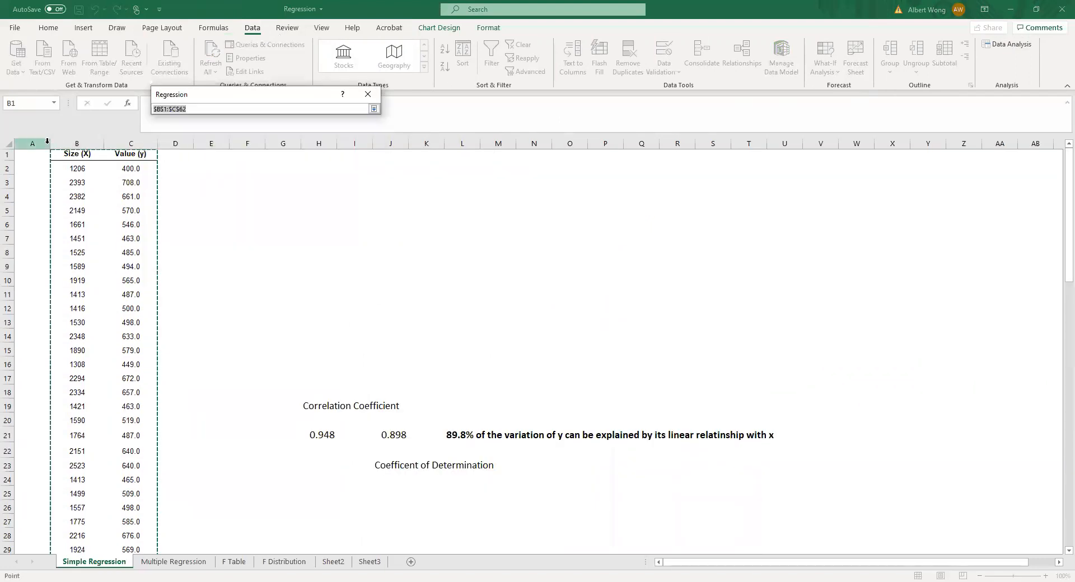
{"action": "left_click", "coordinate": [70, 162]}
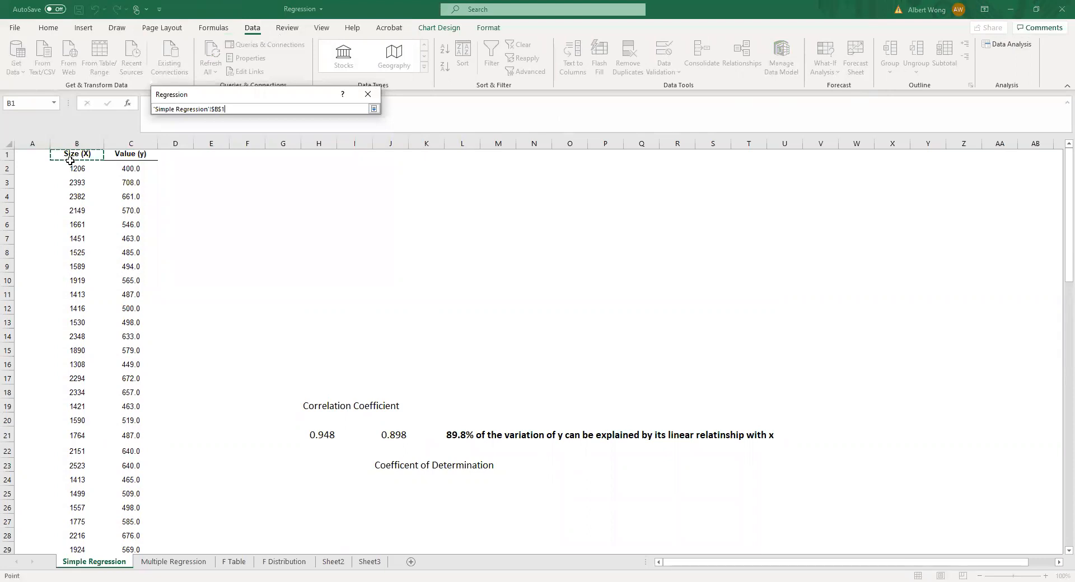
{"action": "left_click_drag", "start_coordinate": [70, 162], "coordinate": [76, 550]}
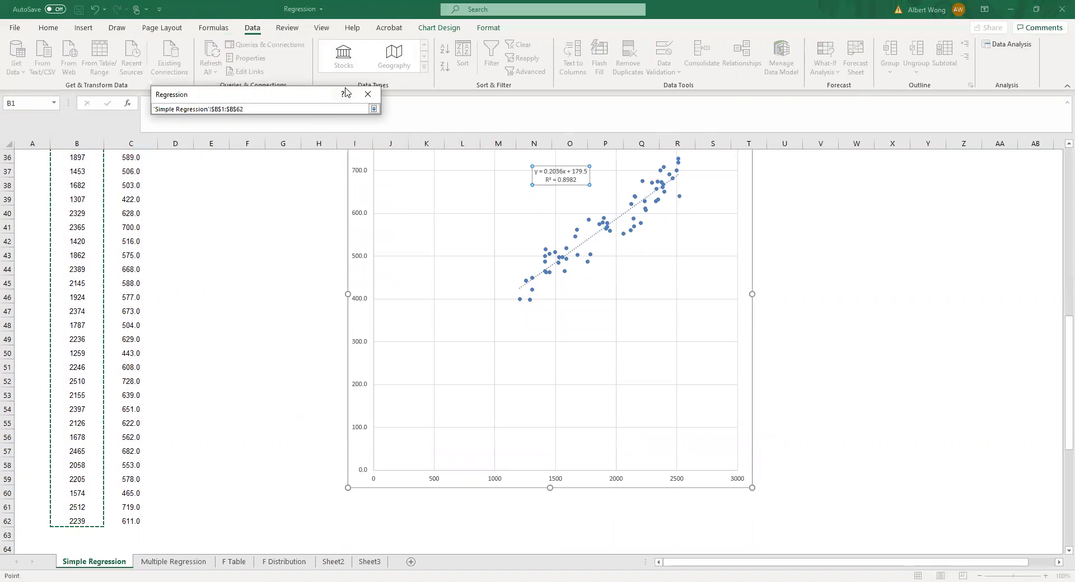
{"action": "left_click", "coordinate": [374, 109]}
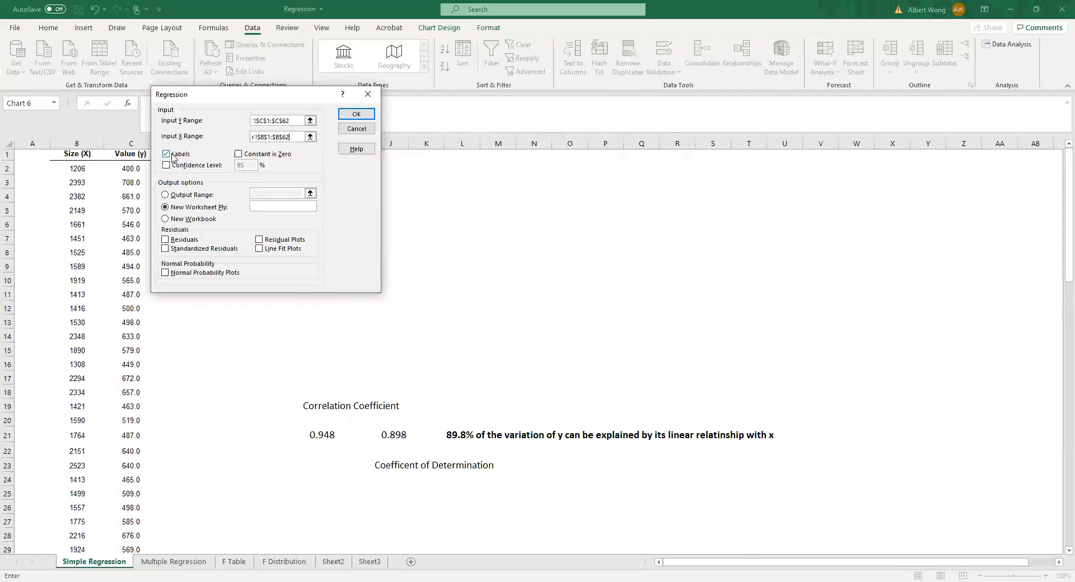
{"action": "left_click", "coordinate": [172, 159]}
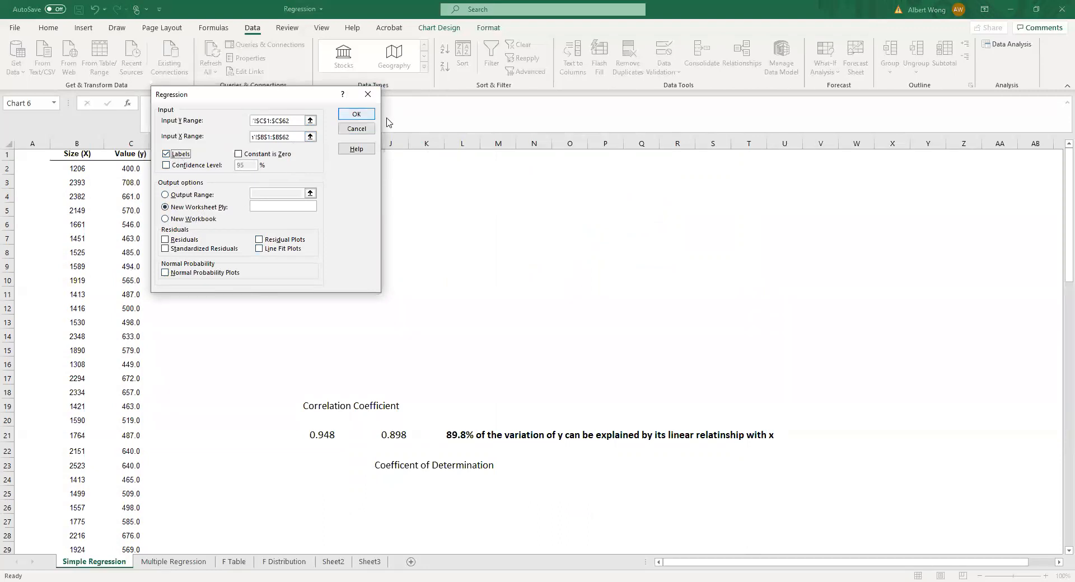
{"action": "left_click", "coordinate": [357, 114]}
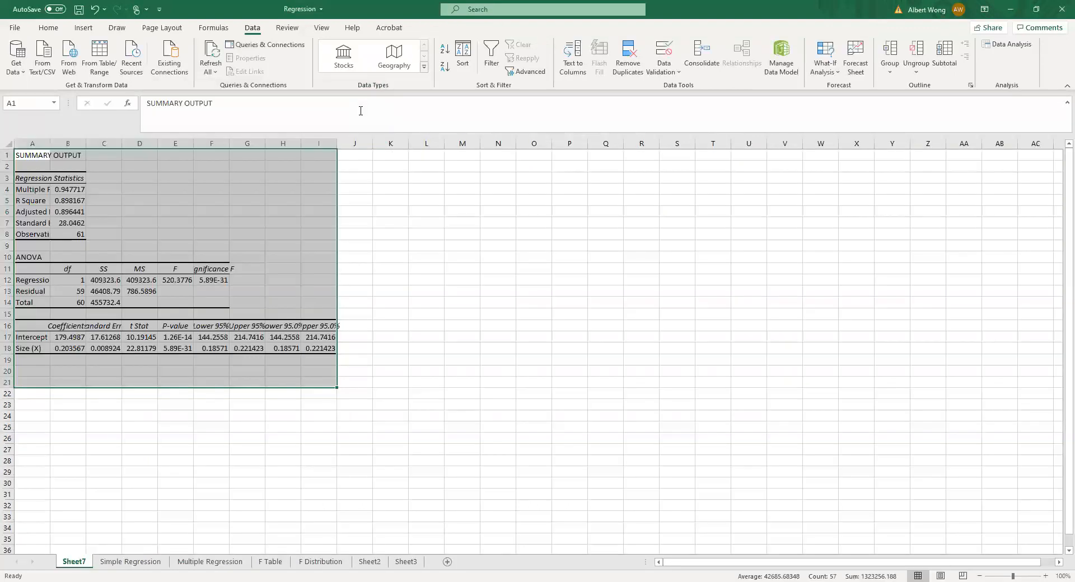
Fit the widths of columns A and F to their contents in the regression summary output.
{"action": "left_click", "coordinate": [473, 314]}
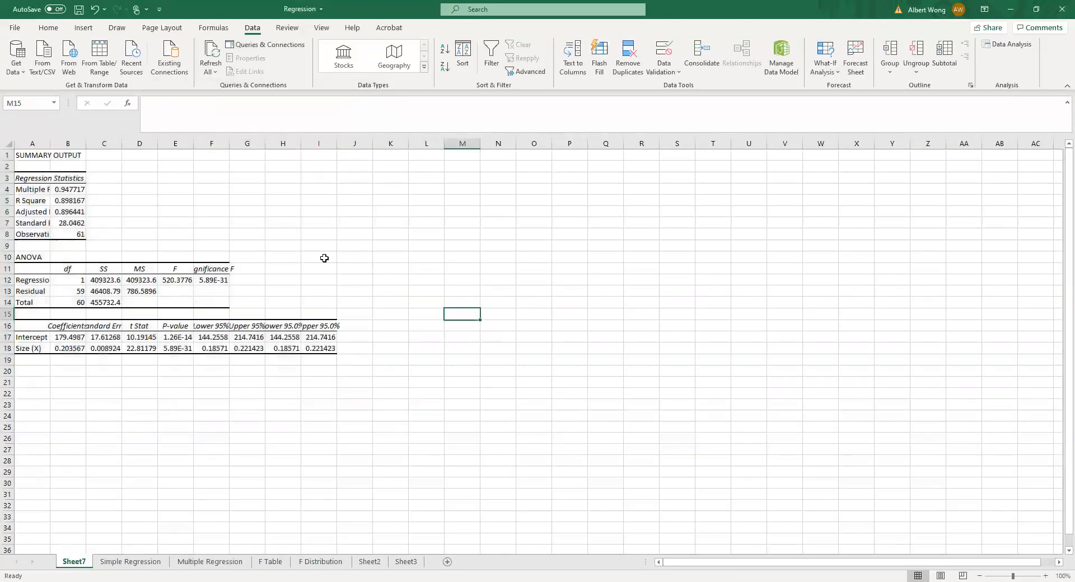
{"action": "double_click", "coordinate": [49, 144]}
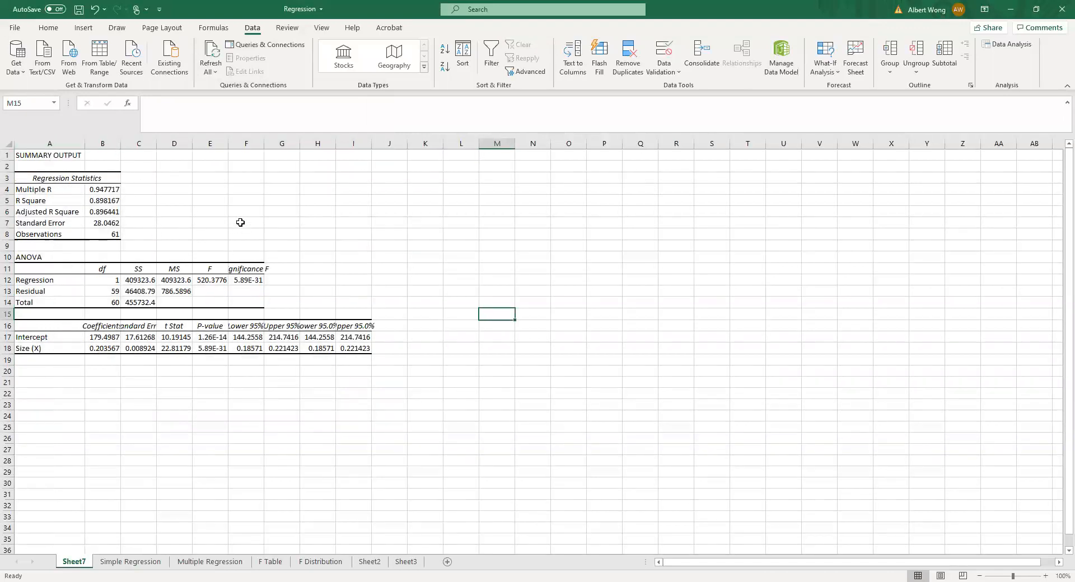
{"action": "double_click", "coordinate": [265, 147]}
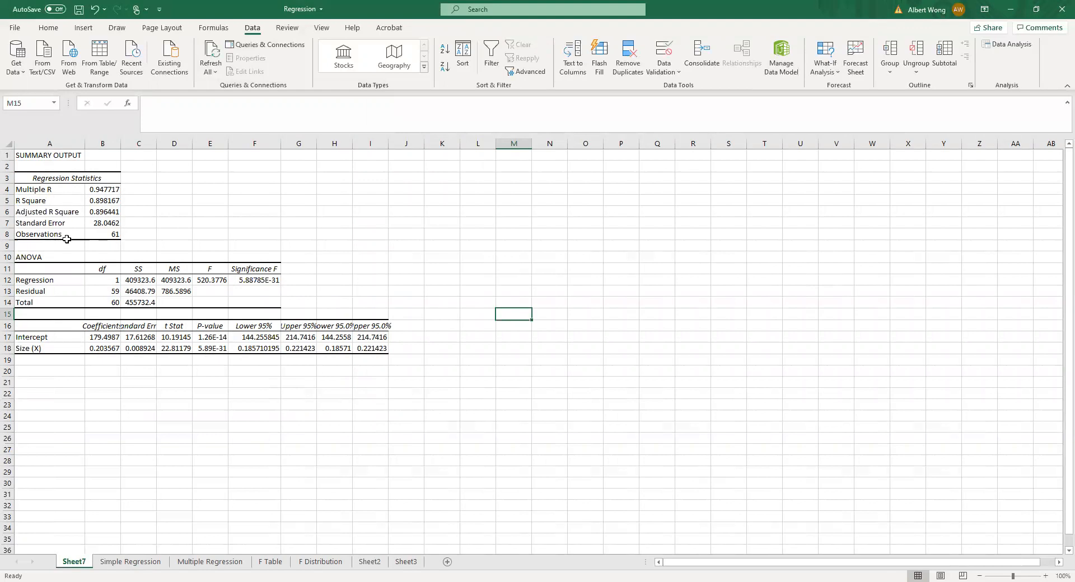
Compare the summary output's R Square and Multiple R with the correlation coefficient on the Simple Regression sheet, and check the Observations row.
{"action": "left_click", "coordinate": [36, 203]}
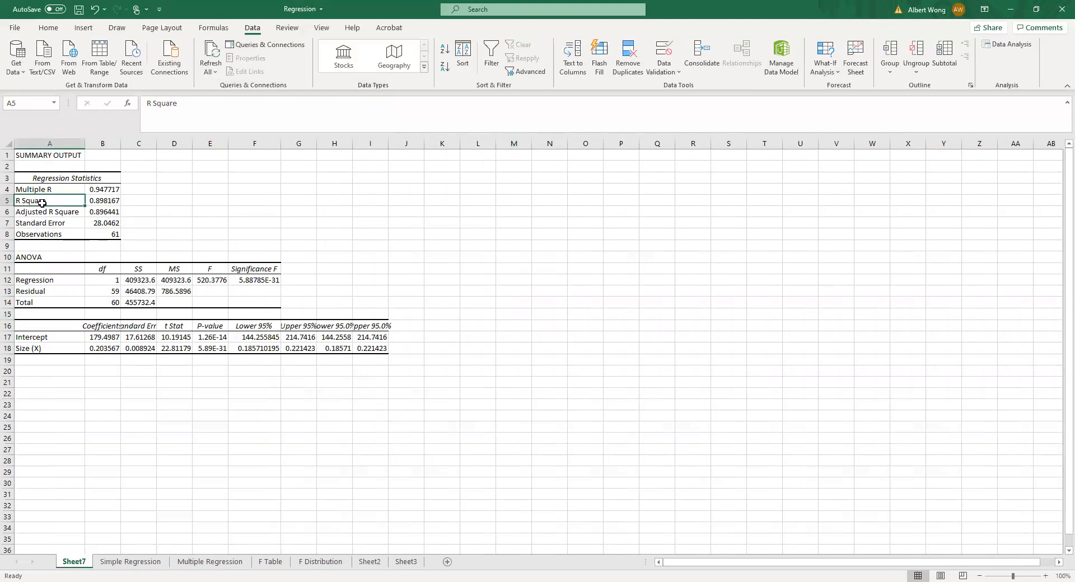
{"action": "left_click", "coordinate": [116, 202]}
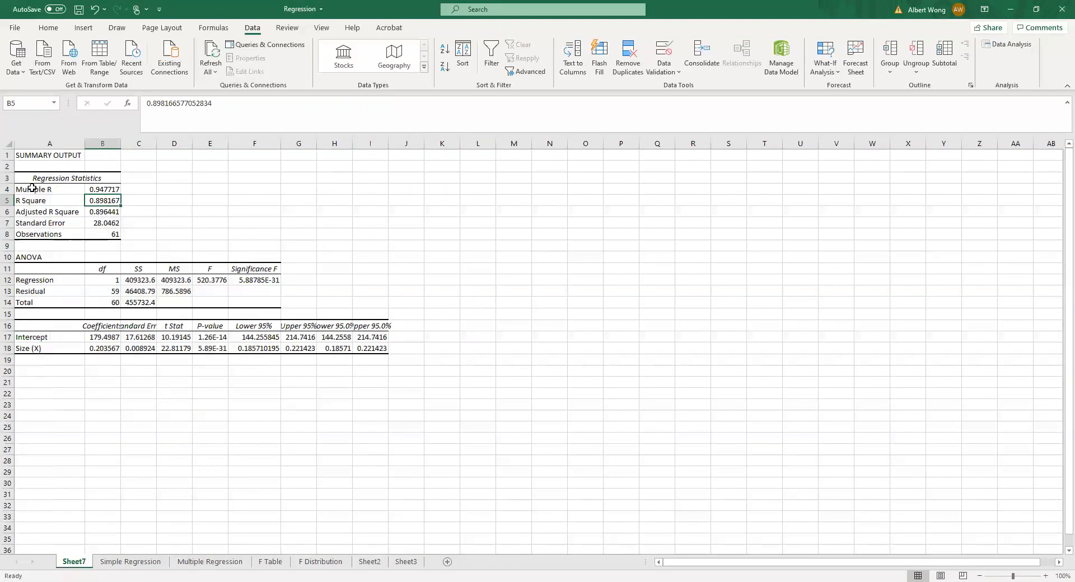
{"action": "left_click", "coordinate": [116, 189]}
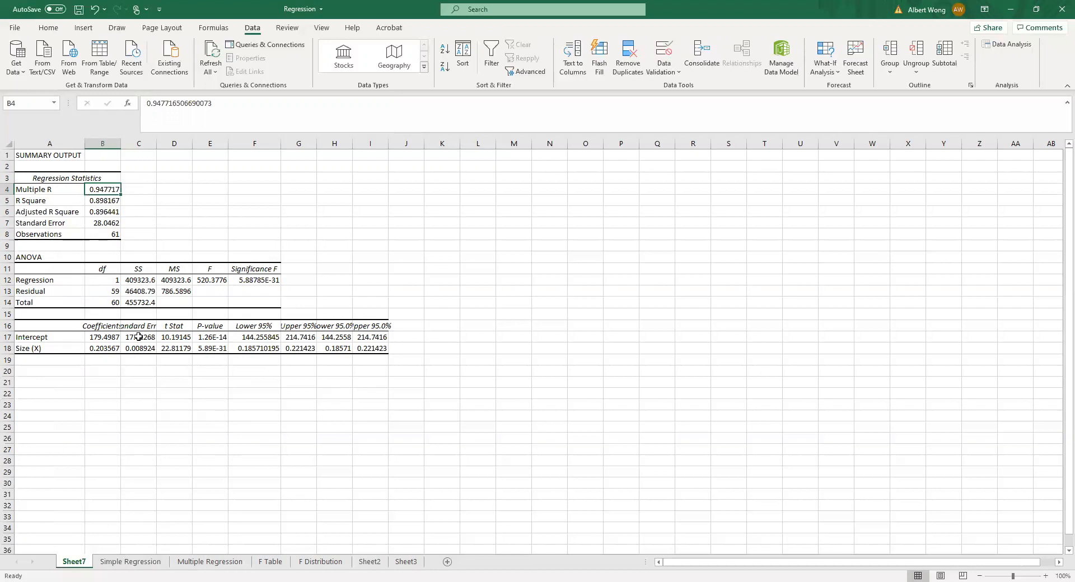
{"action": "left_click", "coordinate": [140, 564]}
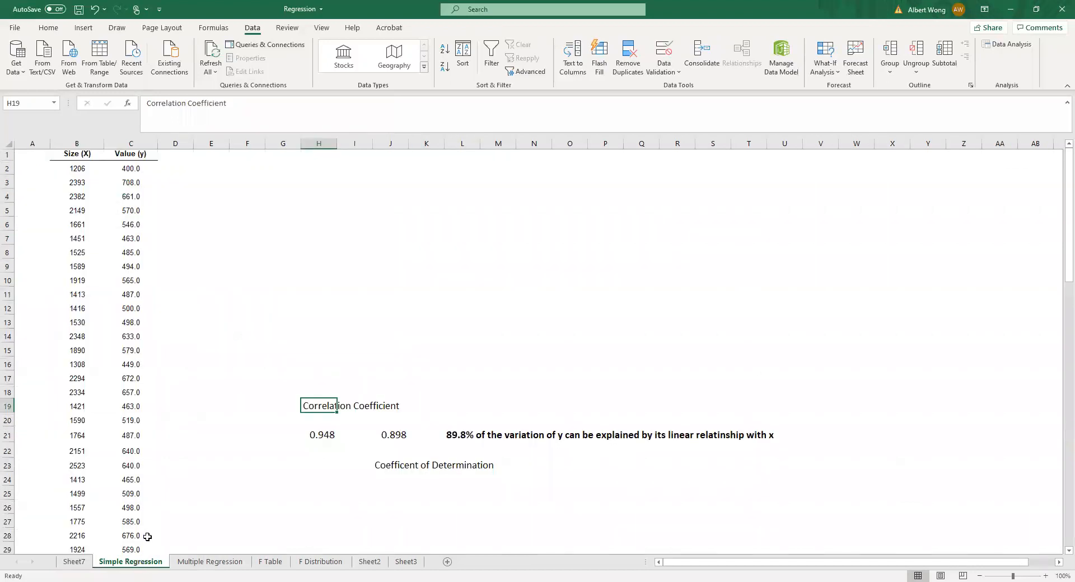
{"action": "left_click", "coordinate": [326, 436]}
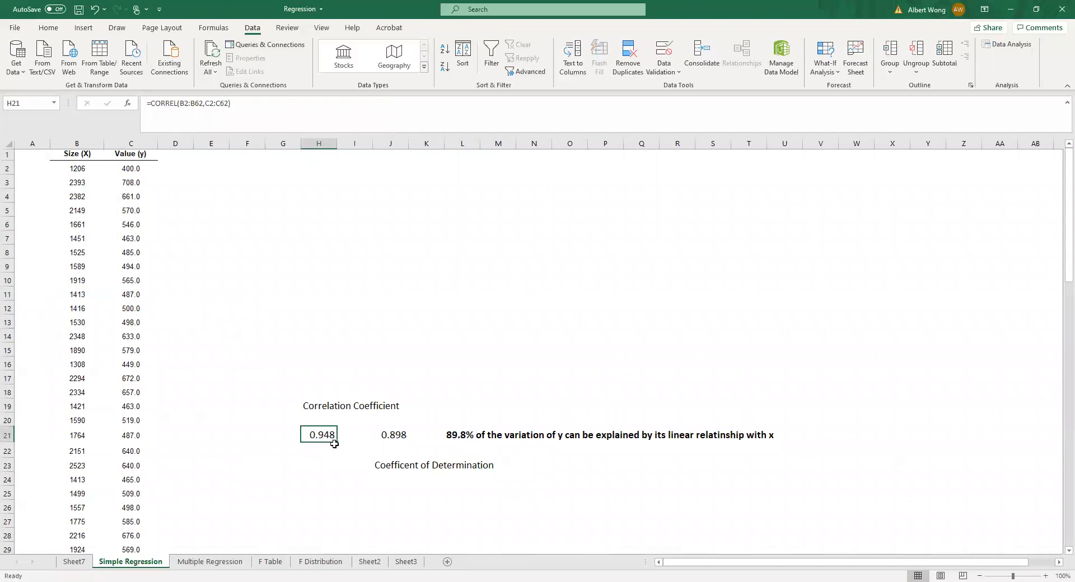
{"action": "left_click", "coordinate": [75, 562]}
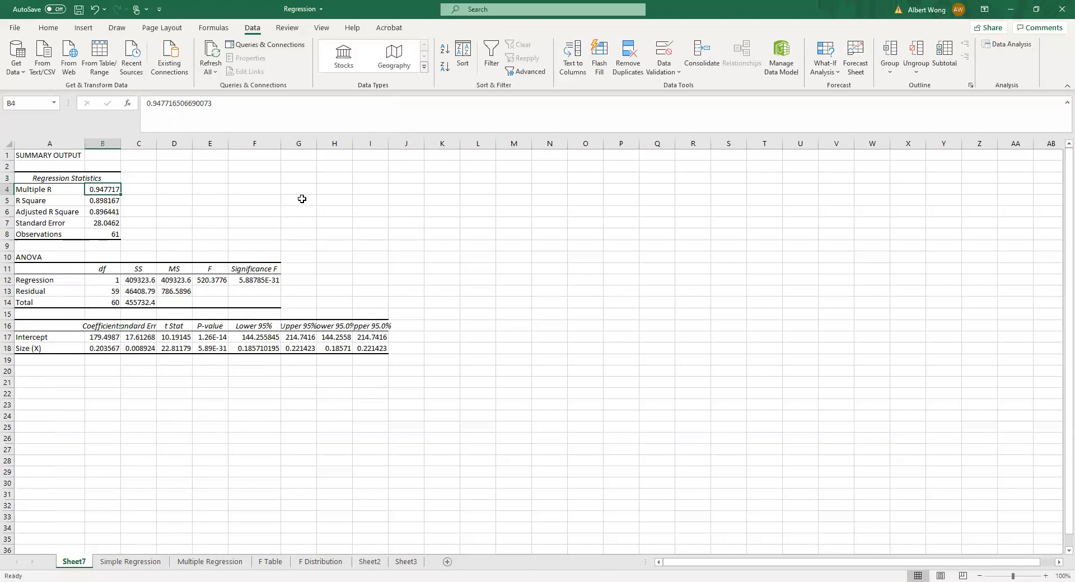
{"action": "left_click", "coordinate": [33, 236]}
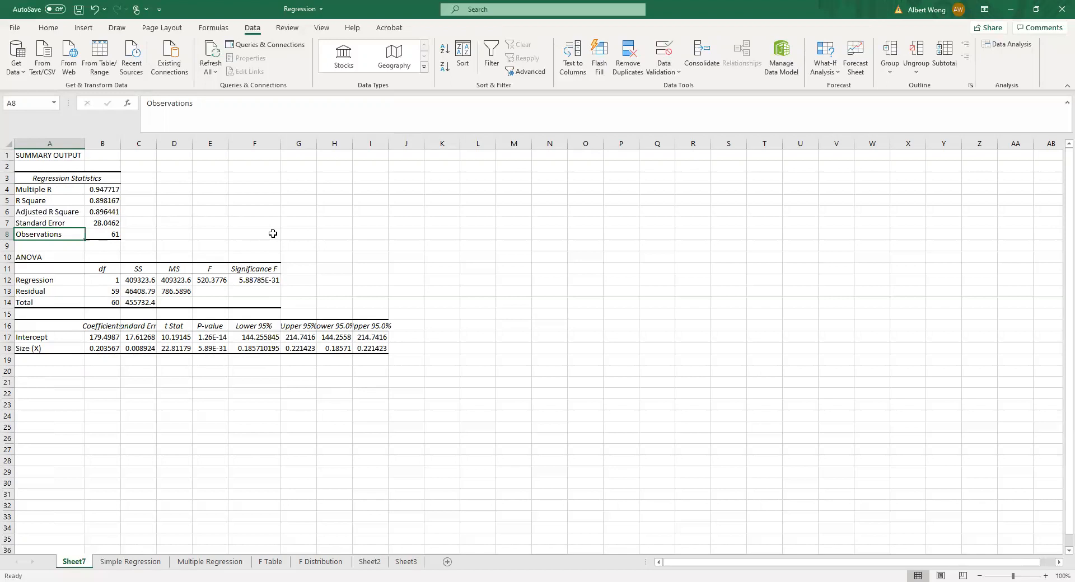
Change the Residual label in the ANOVA table to "Residual (error)".
{"action": "left_click", "coordinate": [109, 280]}
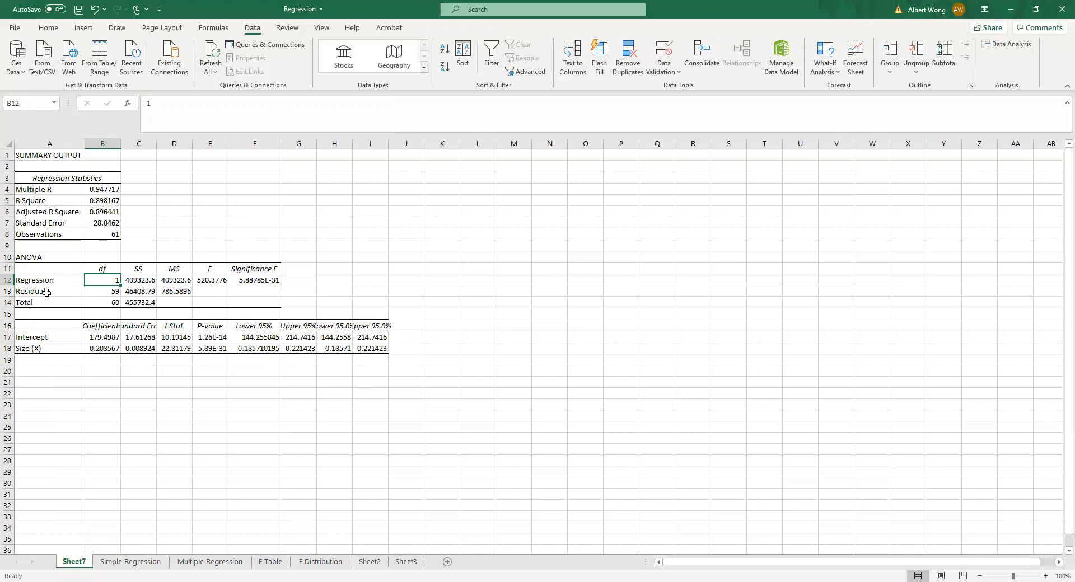
{"action": "left_click", "coordinate": [50, 292]}
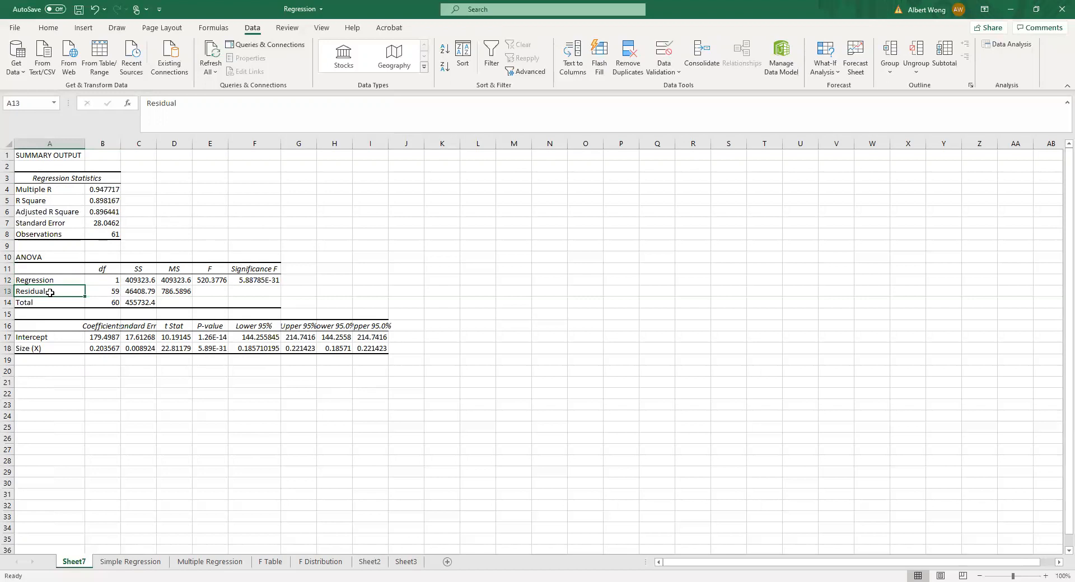
{"action": "left_click", "coordinate": [202, 100]}
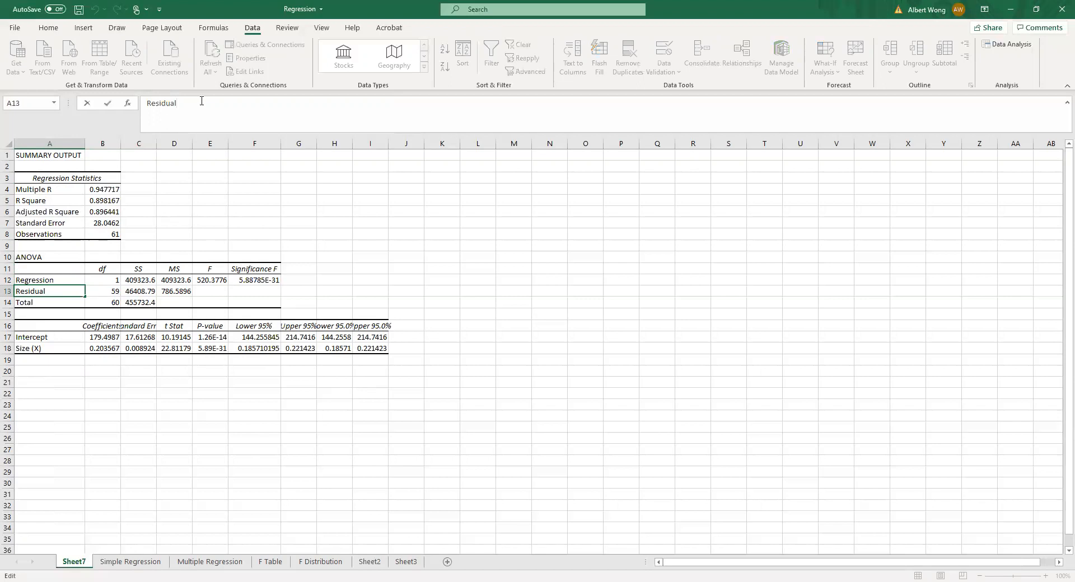
{"action": "type", "text": "(error"}
{"action": "left_click", "coordinate": [56, 306]}
{"action": "left_click", "coordinate": [56, 294]}
{"action": "left_click", "coordinate": [45, 303]}
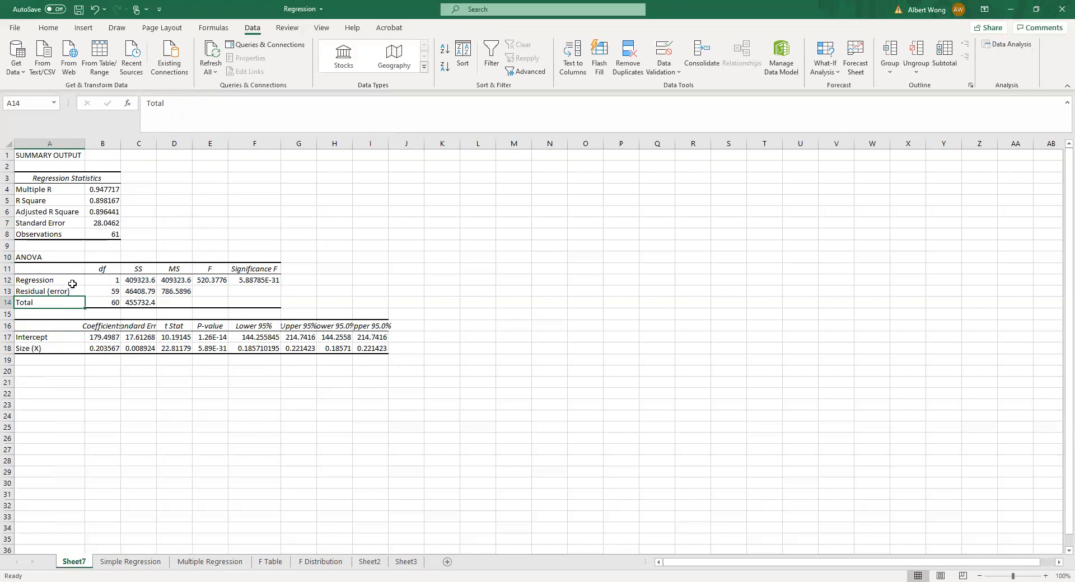
Examine how the regression and residual rows add up to the total for degrees of freedom and sums of squares in the ANOVA table.
{"action": "left_click", "coordinate": [120, 281]}
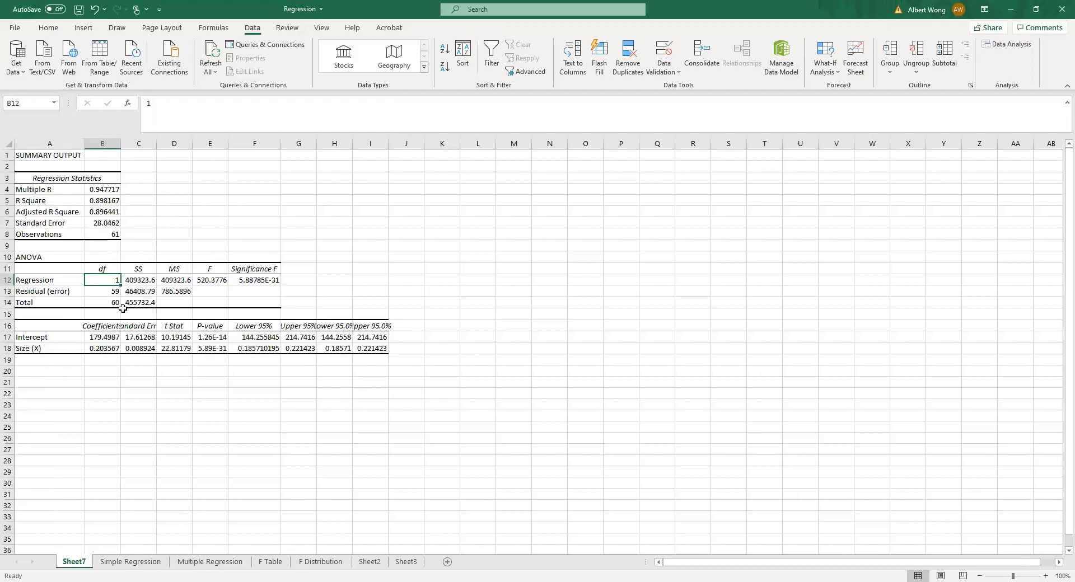
{"action": "left_click", "coordinate": [104, 301]}
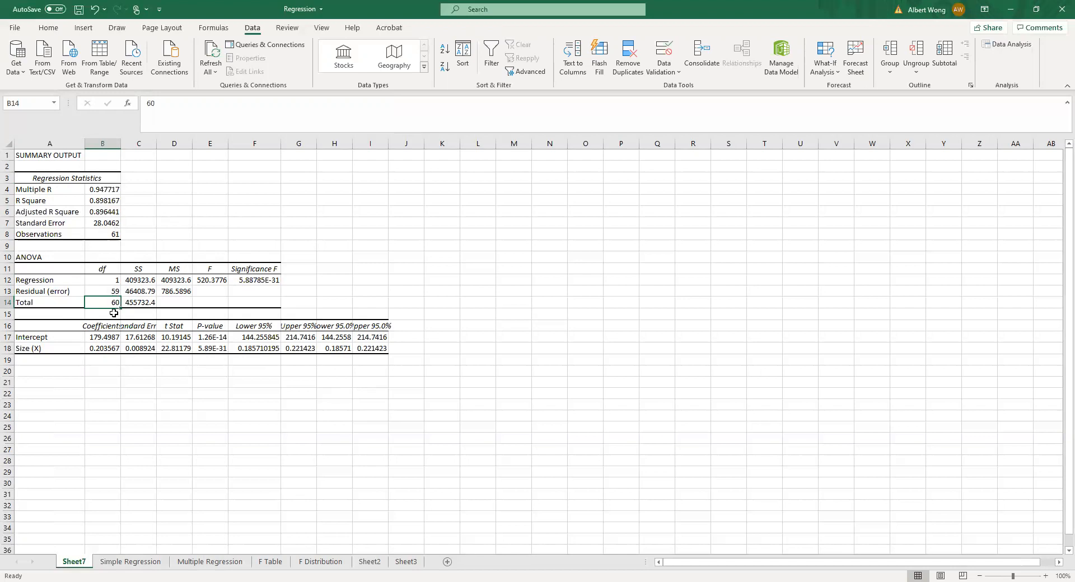
{"action": "left_click", "coordinate": [115, 281]}
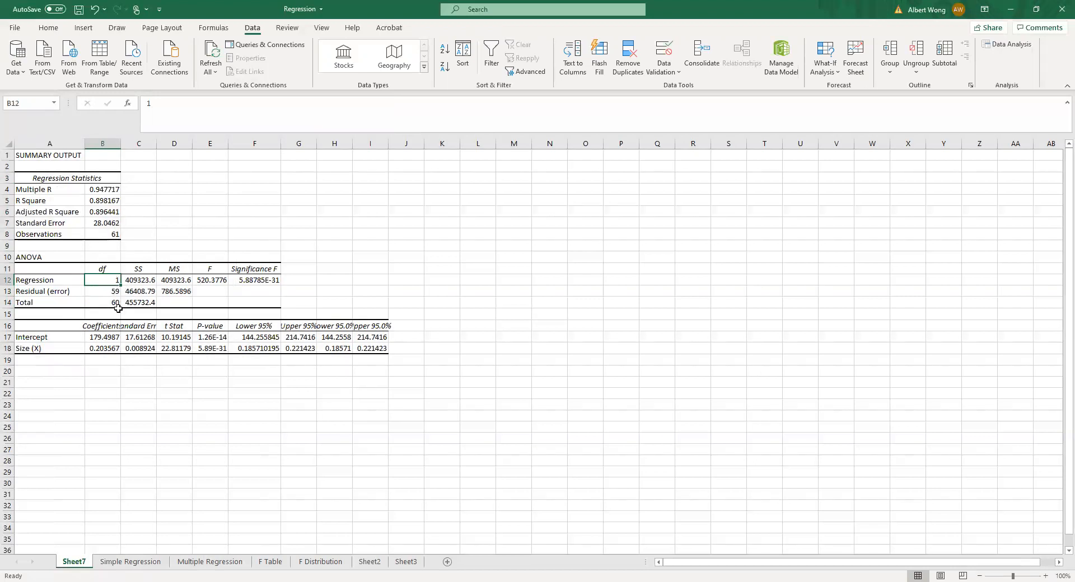
{"action": "left_click", "coordinate": [115, 292]}
{"action": "left_click", "coordinate": [112, 303]}
{"action": "left_click", "coordinate": [115, 292]}
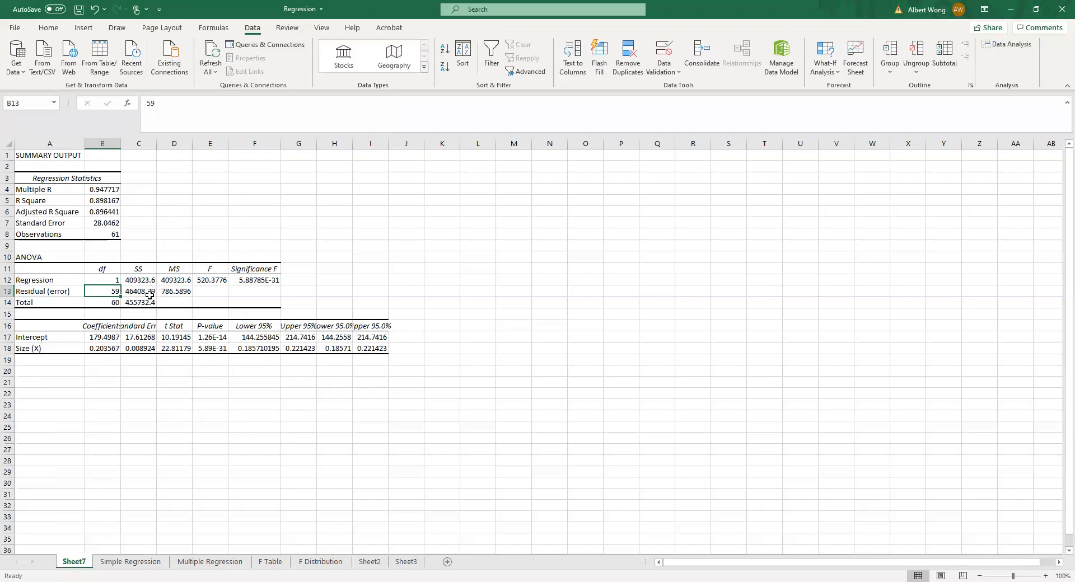
{"action": "left_click_drag", "start_coordinate": [147, 280], "coordinate": [147, 292]}
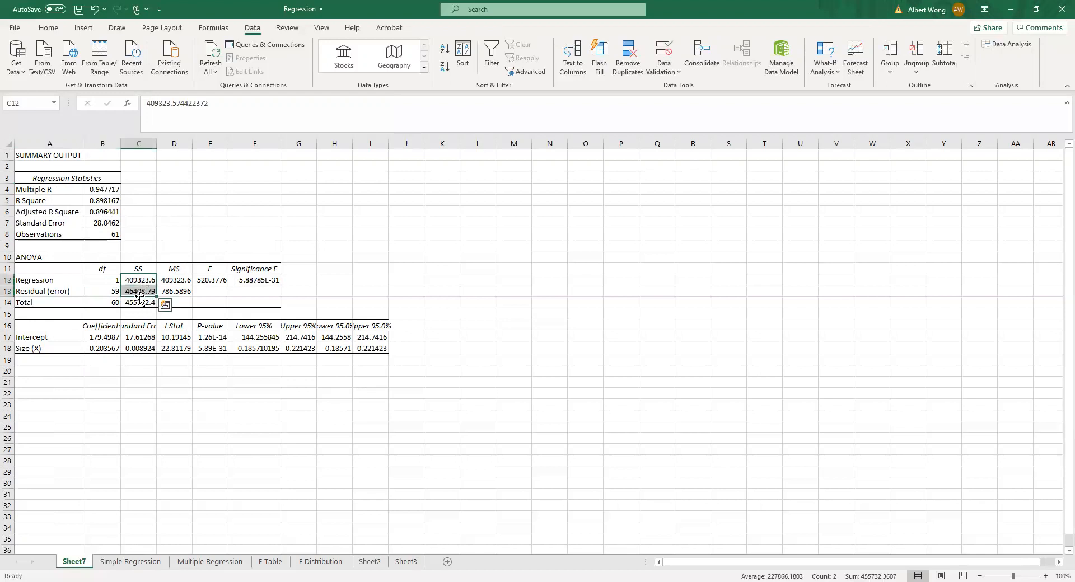
{"action": "left_click", "coordinate": [150, 281]}
{"action": "left_click", "coordinate": [150, 291]}
{"action": "left_click", "coordinate": [149, 303]}
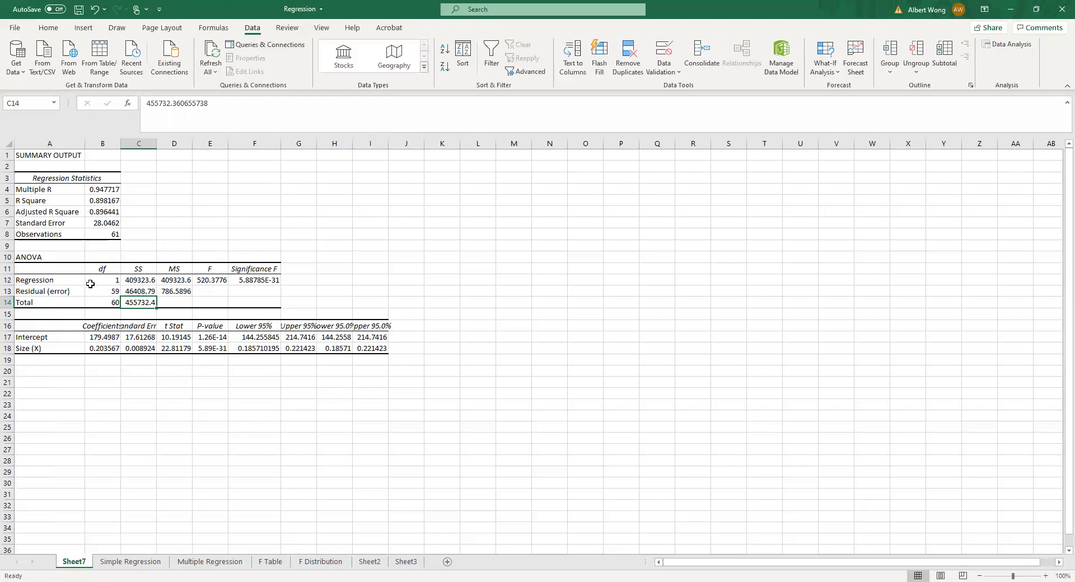
Trace the regression and residual mean squares back to their sums of squares and degrees of freedom.
{"action": "left_click", "coordinate": [174, 279]}
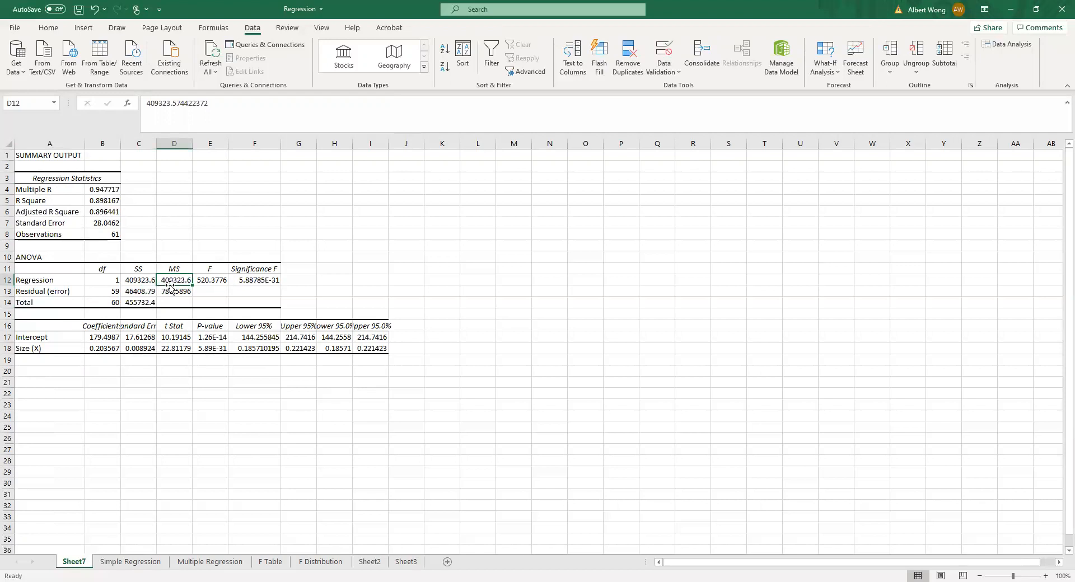
{"action": "left_click", "coordinate": [140, 280]}
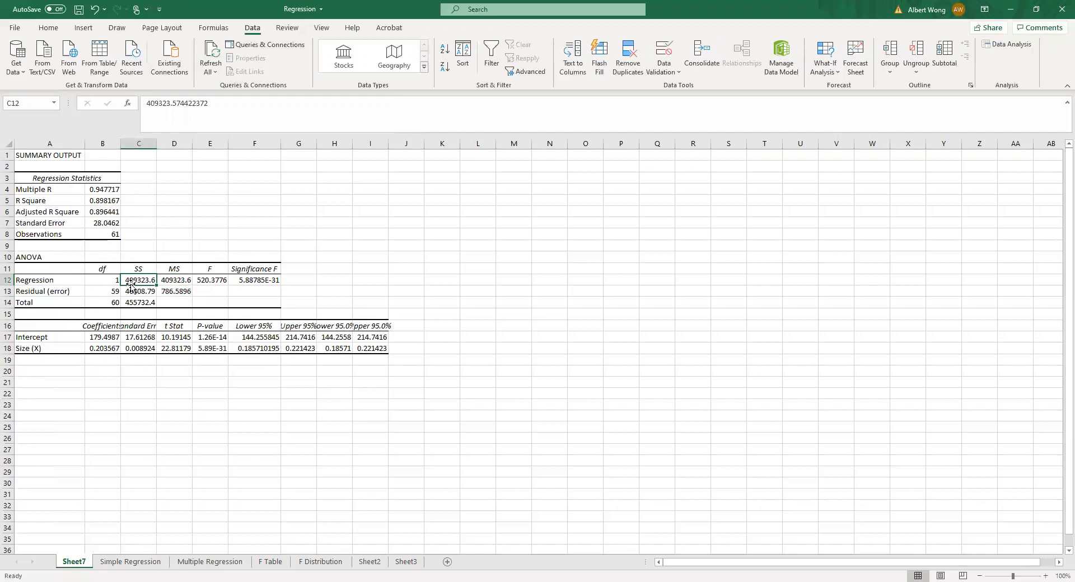
{"action": "left_click", "coordinate": [177, 282]}
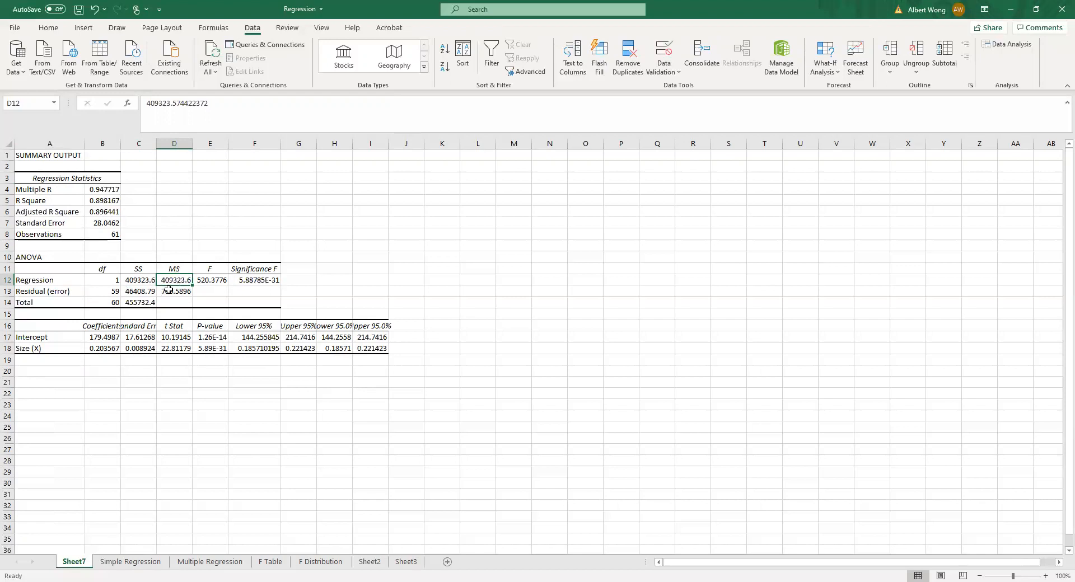
{"action": "left_click", "coordinate": [143, 279]}
{"action": "left_click", "coordinate": [150, 291]}
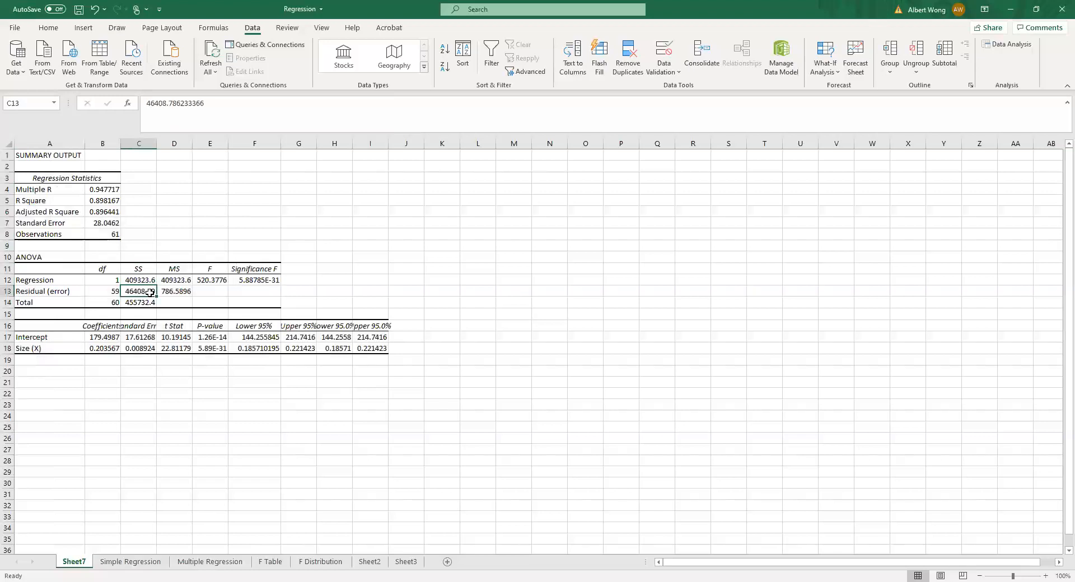
{"action": "left_click", "coordinate": [106, 291]}
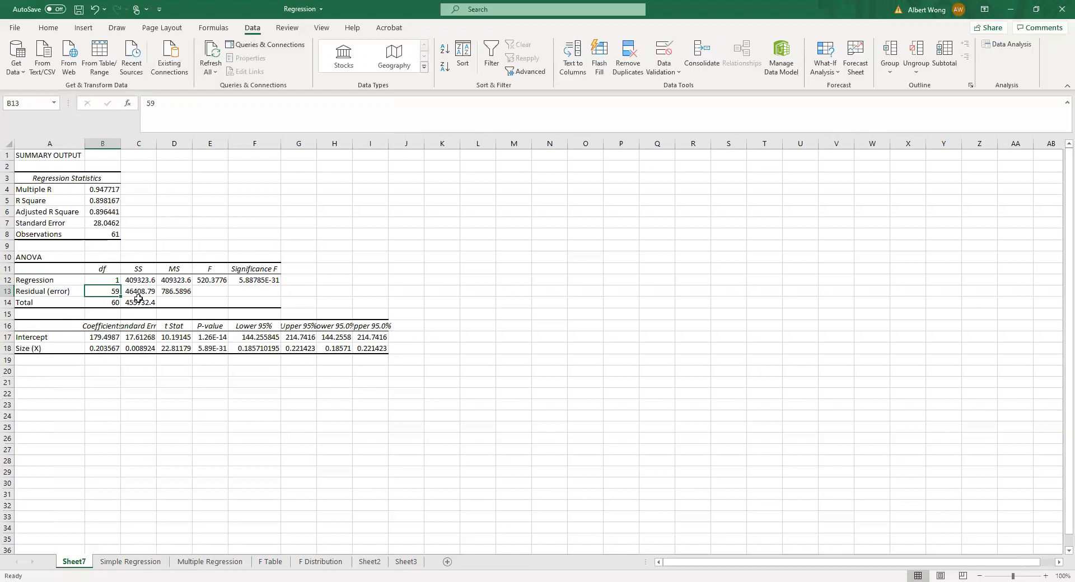
{"action": "left_click", "coordinate": [173, 276]}
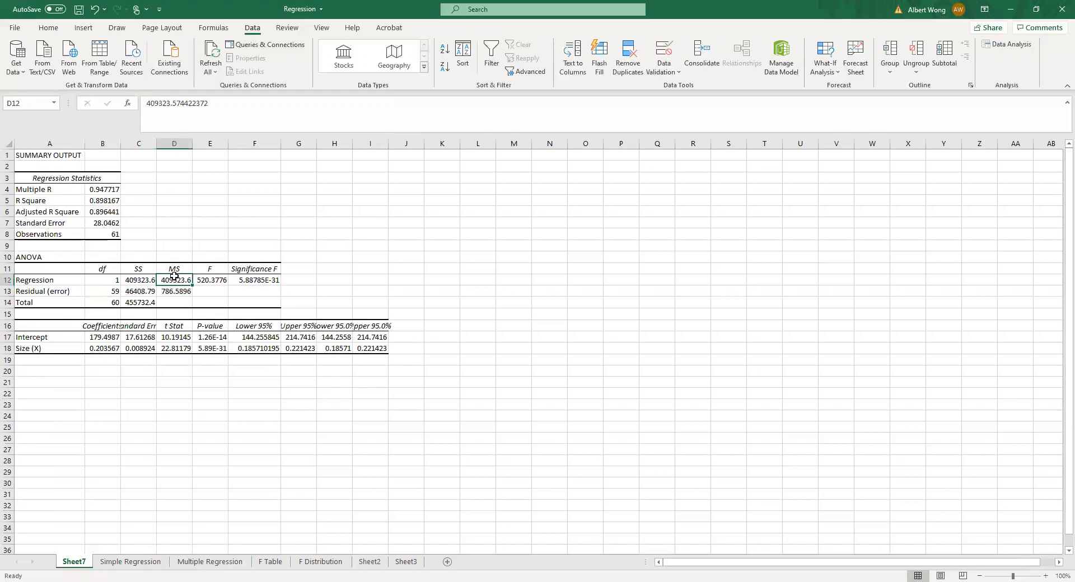
{"action": "left_click", "coordinate": [182, 296]}
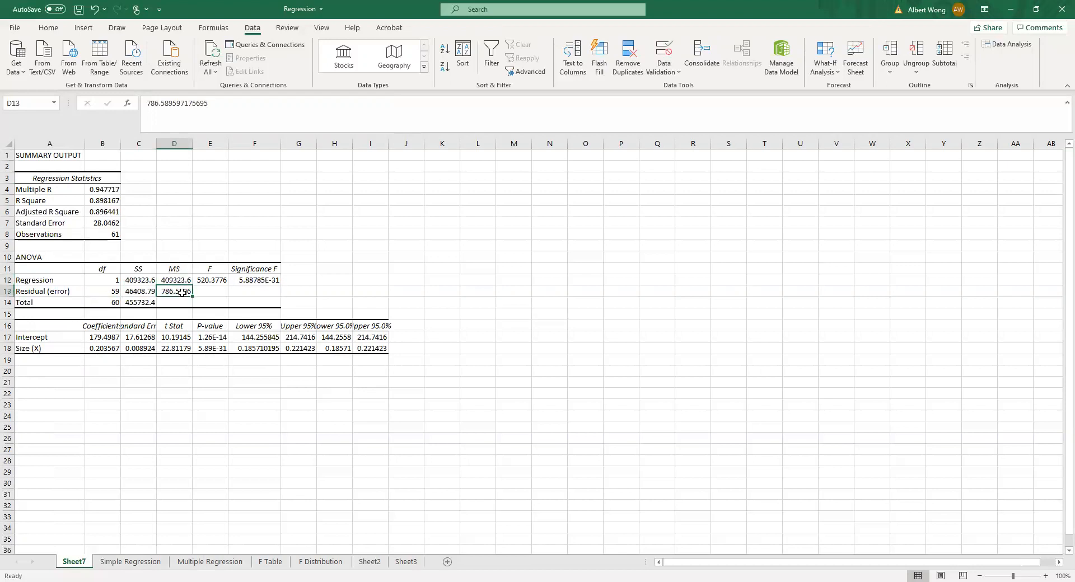
Examine how the F statistic derives from the two mean squares, and check the Significance F heading.
{"action": "left_click_drag", "start_coordinate": [187, 283], "coordinate": [187, 290]}
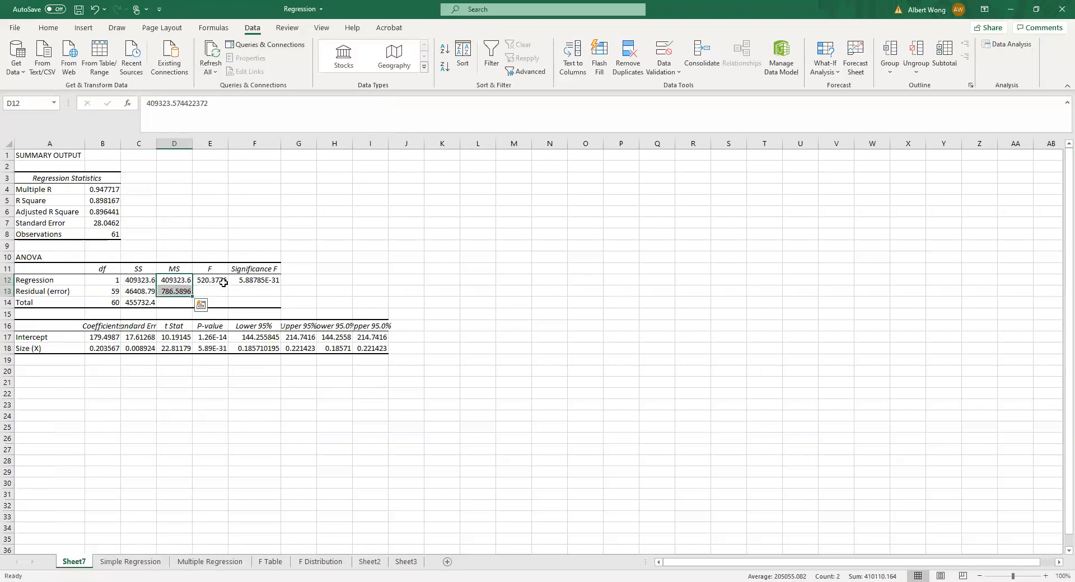
{"action": "left_click", "coordinate": [223, 283]}
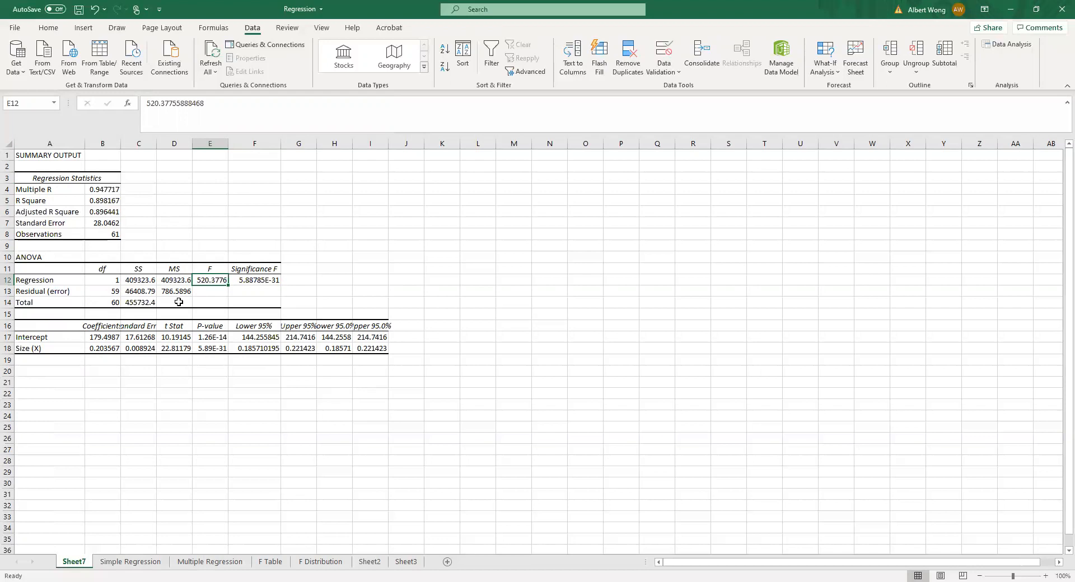
{"action": "left_click_drag", "start_coordinate": [181, 278], "coordinate": [182, 291]}
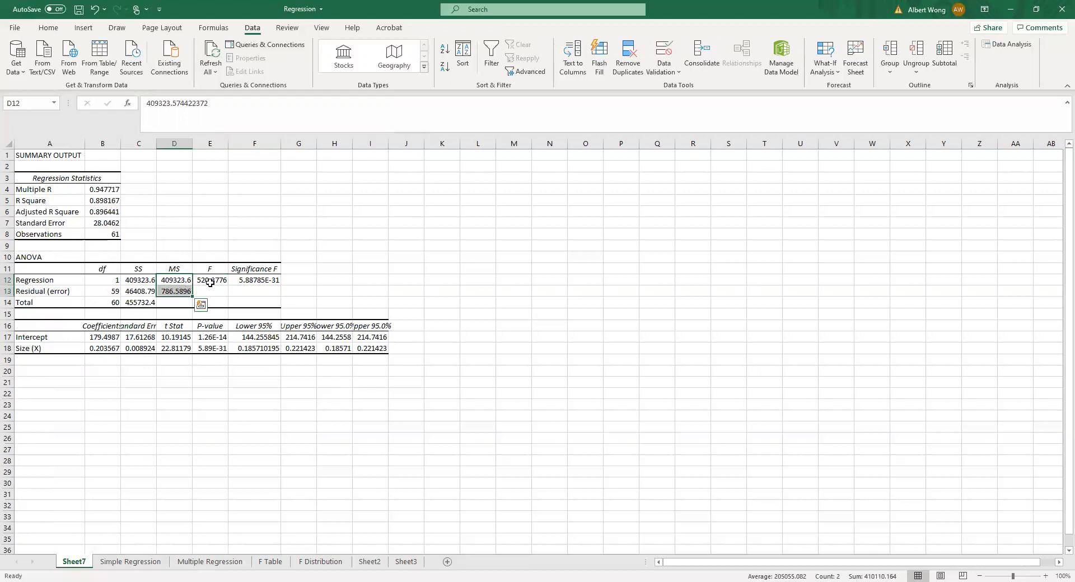
{"action": "left_click", "coordinate": [210, 281]}
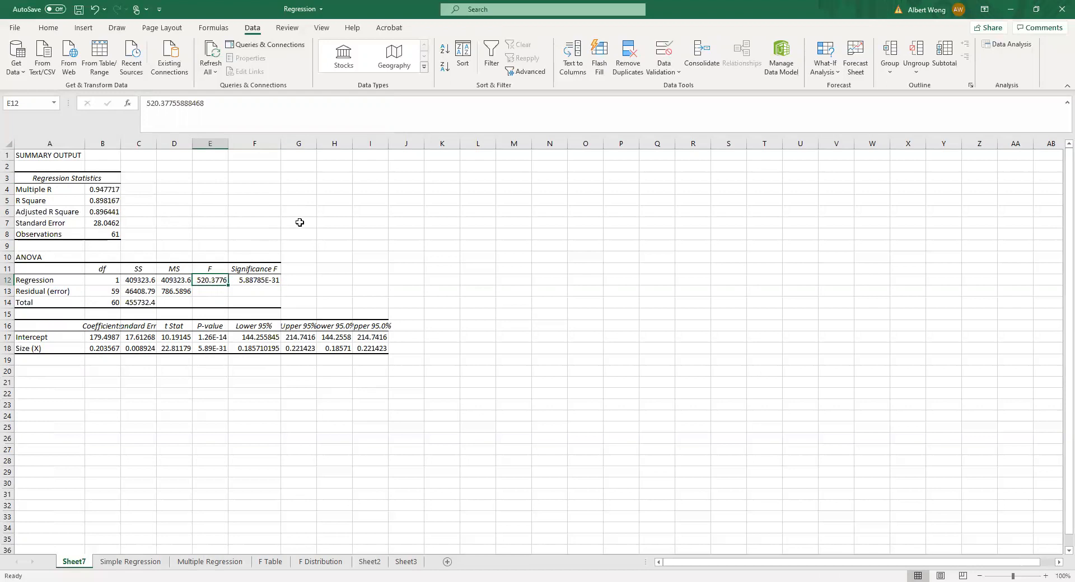
{"action": "left_click", "coordinate": [267, 269]}
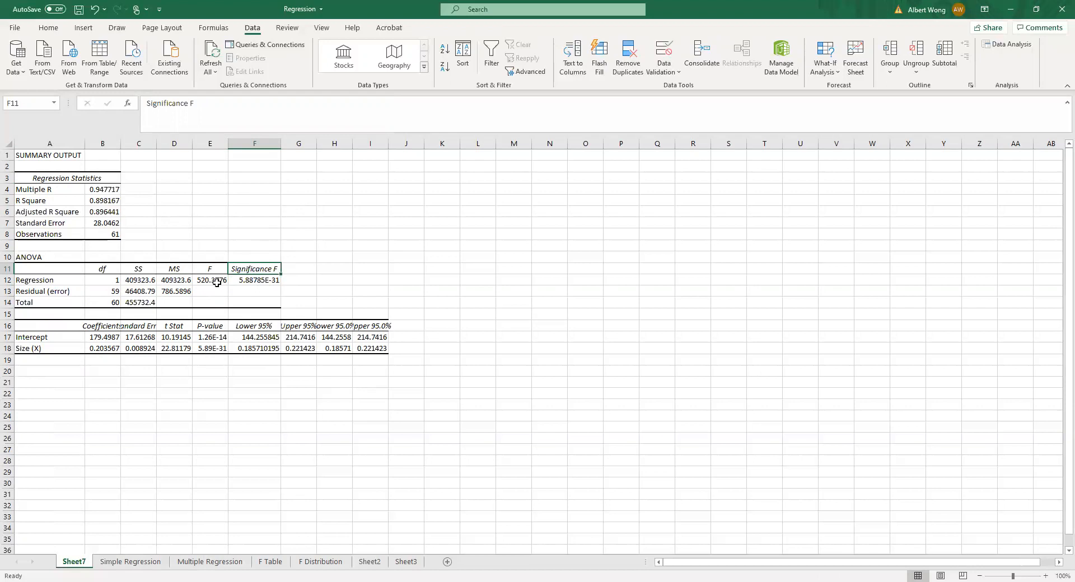
Format the Significance F value in F12 as a Number with 30 decimal places.
{"action": "left_click", "coordinate": [253, 278]}
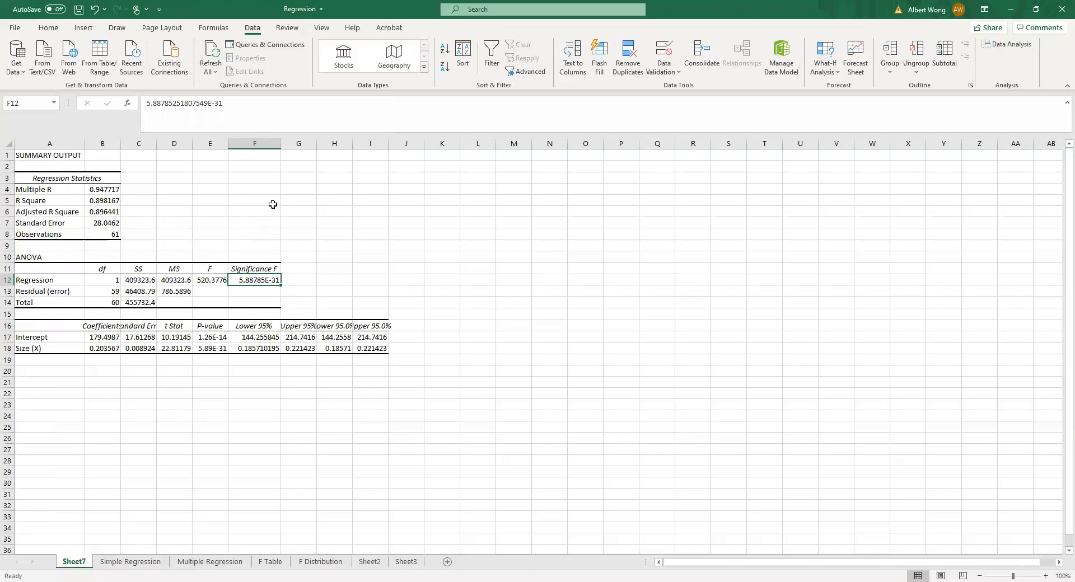
{"action": "right_click", "coordinate": [272, 281]}
{"action": "left_click", "coordinate": [609, 92]}
{"action": "left_click", "coordinate": [56, 29]}
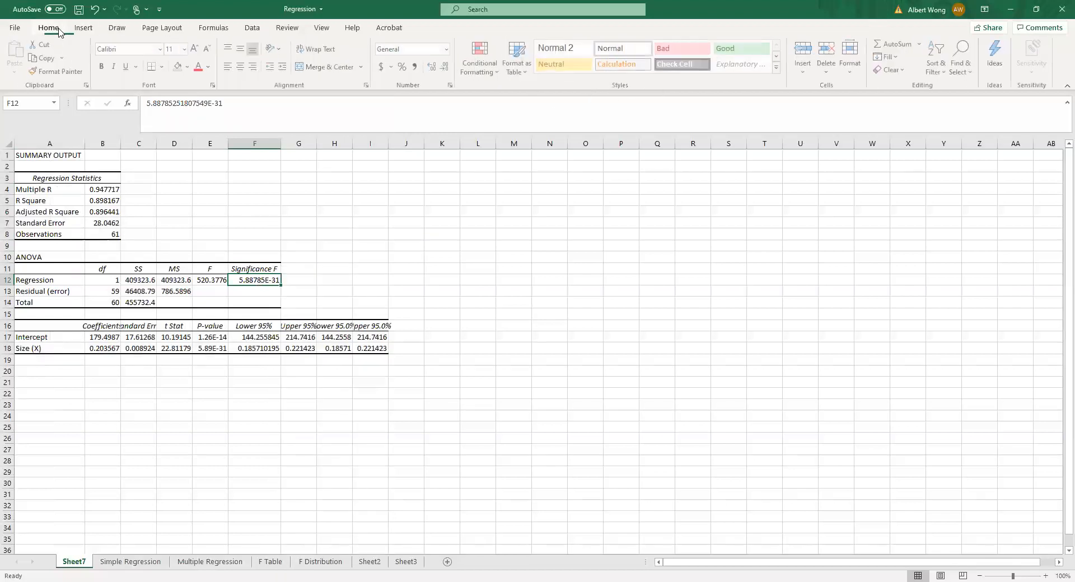
{"action": "left_click", "coordinate": [853, 67]}
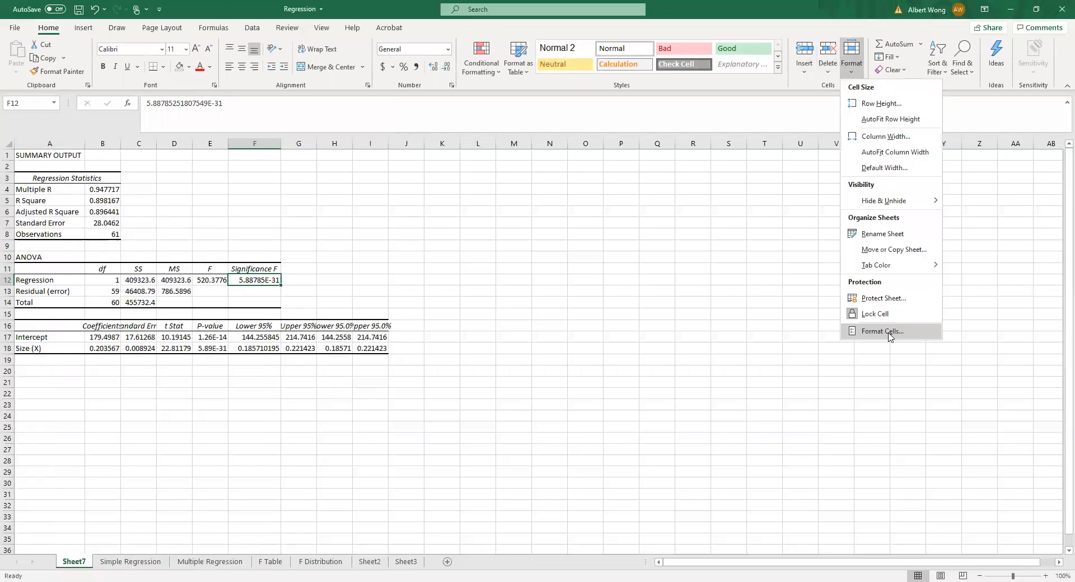
{"action": "left_click", "coordinate": [882, 331]}
{"action": "left_click", "coordinate": [145, 114]}
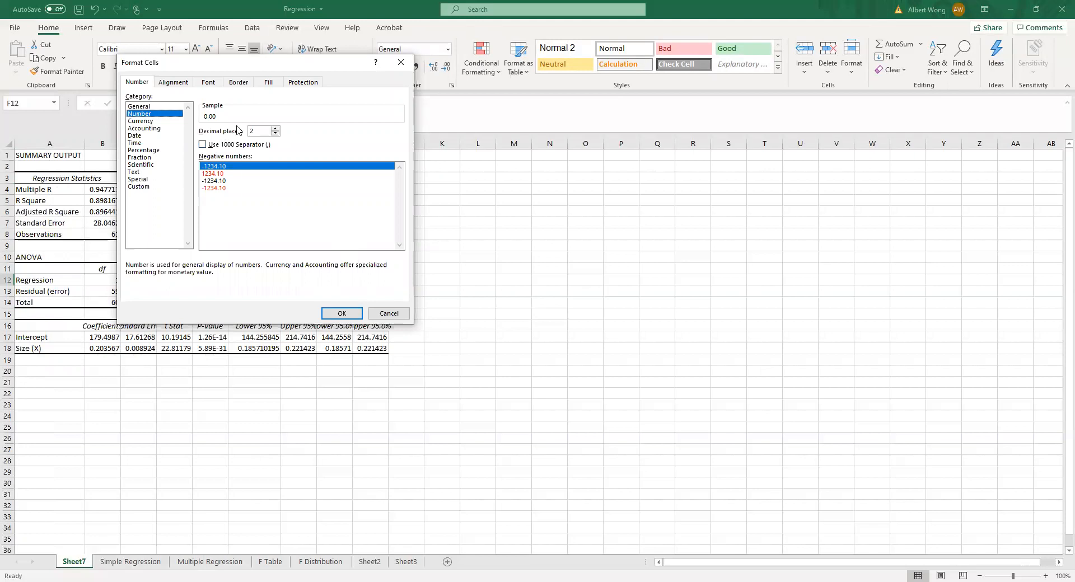
{"action": "left_click", "coordinate": [275, 128]}
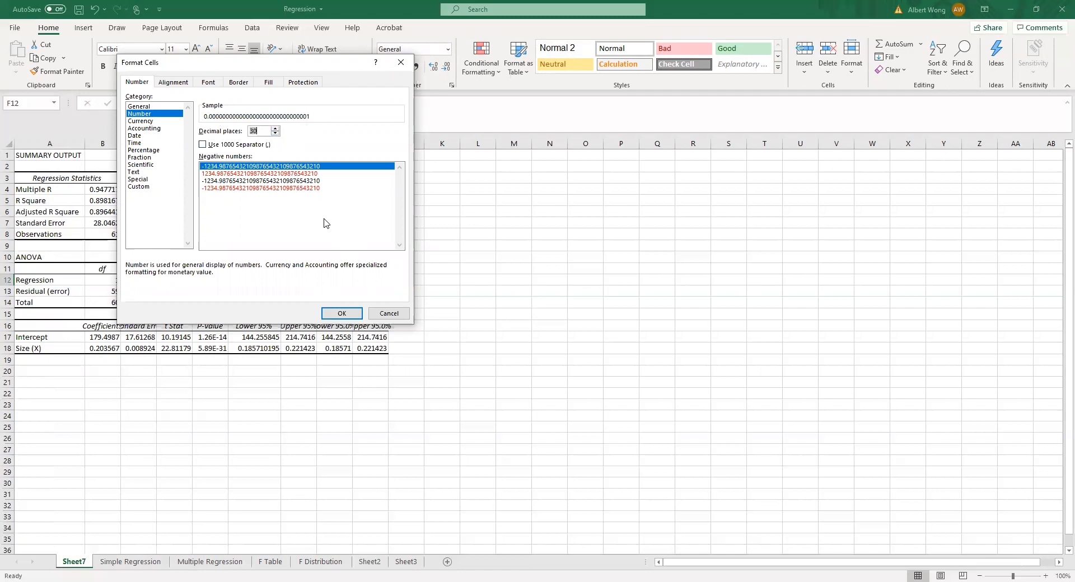
{"action": "left_click", "coordinate": [356, 314]}
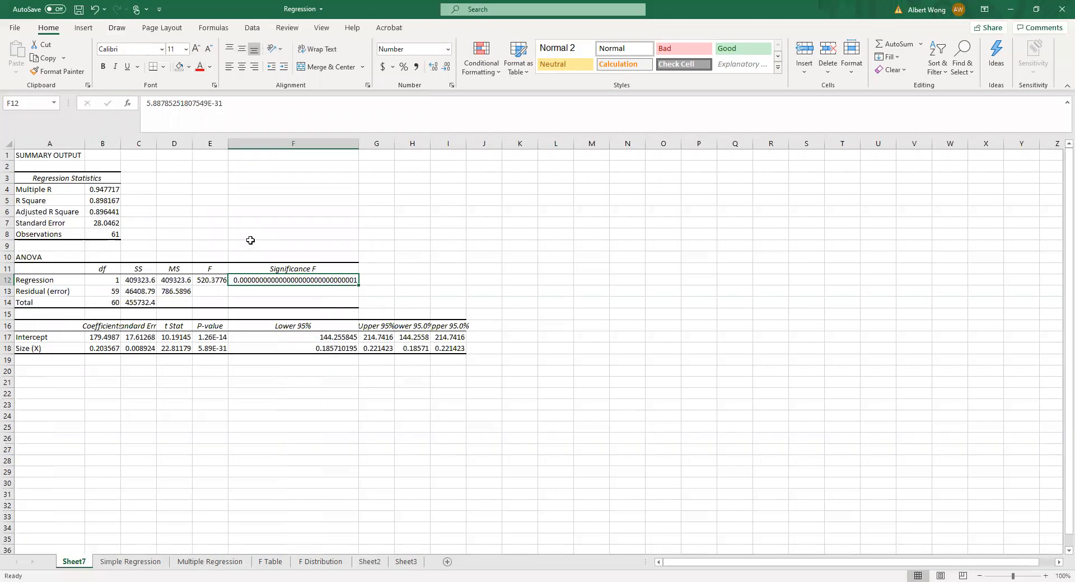
Reduce the Significance F value in F12 to three decimal places and autofit column F to its contents.
{"action": "left_click", "coordinate": [447, 68]}
{"action": "left_click", "coordinate": [446, 69]}
{"action": "left_click", "coordinate": [447, 68]}
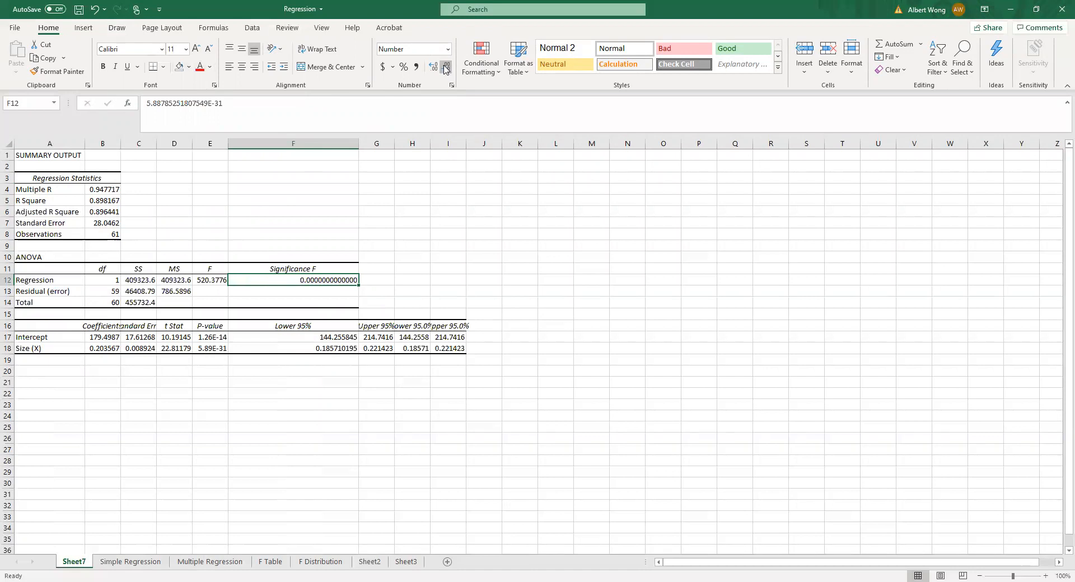
{"action": "left_click", "coordinate": [446, 69]}
{"action": "left_click", "coordinate": [446, 68]}
{"action": "left_click", "coordinate": [447, 69]}
{"action": "left_click", "coordinate": [446, 68]}
{"action": "left_click", "coordinate": [446, 69]}
{"action": "left_click", "coordinate": [446, 68]}
{"action": "left_click", "coordinate": [446, 69]}
{"action": "left_click", "coordinate": [446, 69]}
{"action": "left_click", "coordinate": [447, 69]}
{"action": "double_click", "coordinate": [360, 143]}
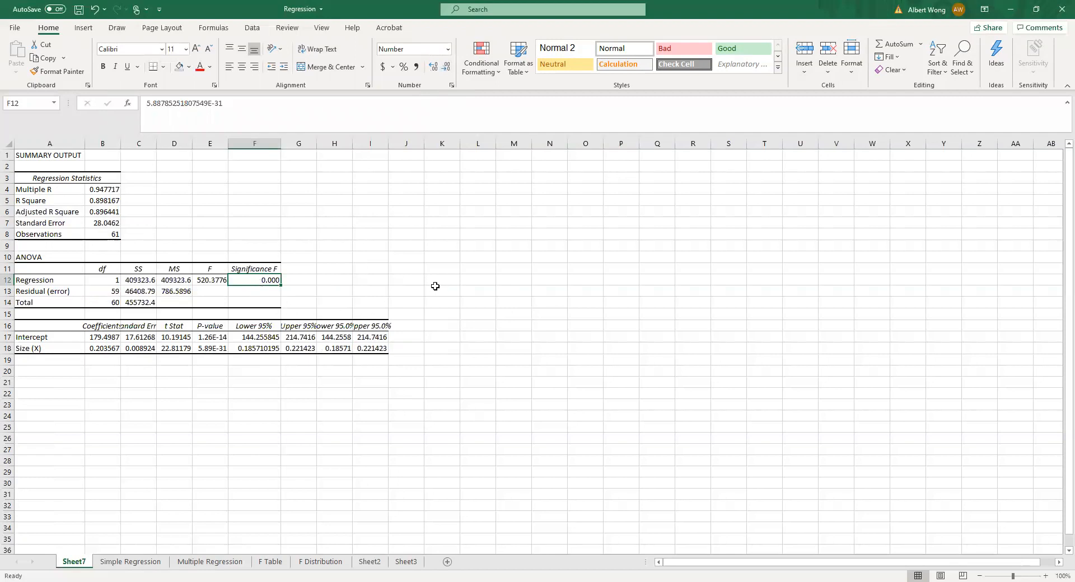
Make the F statistic in E12 bold red and colour the Significance F value in F12 red.
{"action": "left_click", "coordinate": [208, 278]}
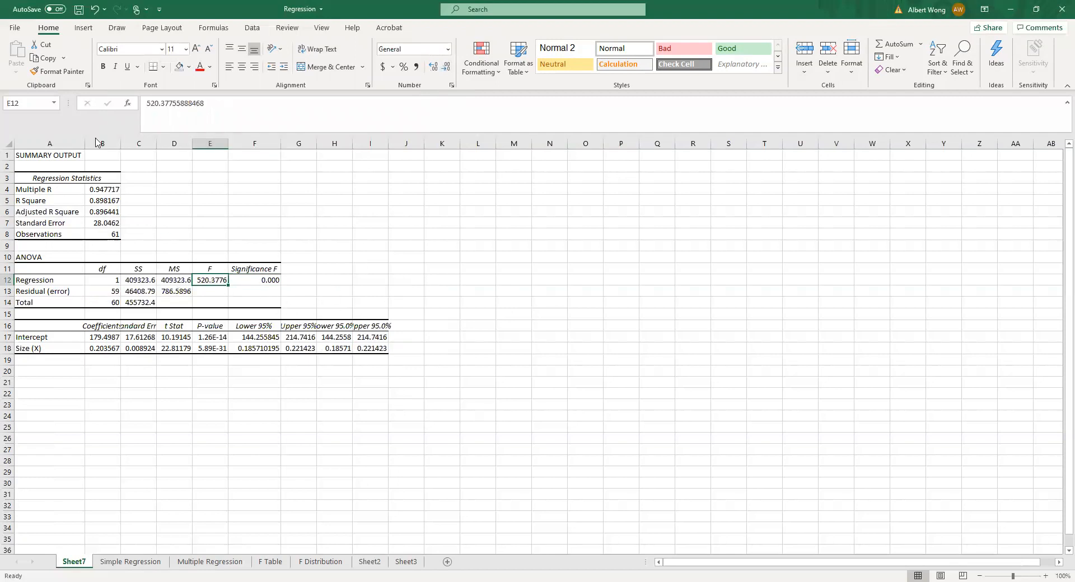
{"action": "left_click", "coordinate": [103, 66]}
{"action": "left_click", "coordinate": [197, 69]}
{"action": "left_click", "coordinate": [269, 281]}
{"action": "left_click", "coordinate": [200, 66]}
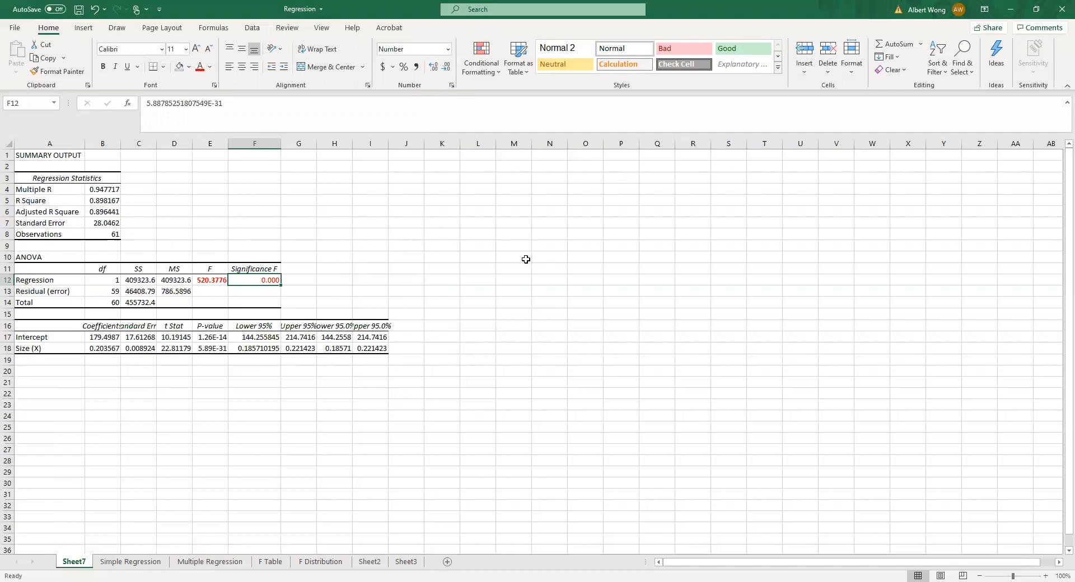
Enter the null hypothesis "H0; The regression model is not signficant" in cell M9.
{"action": "left_click", "coordinate": [512, 247]}
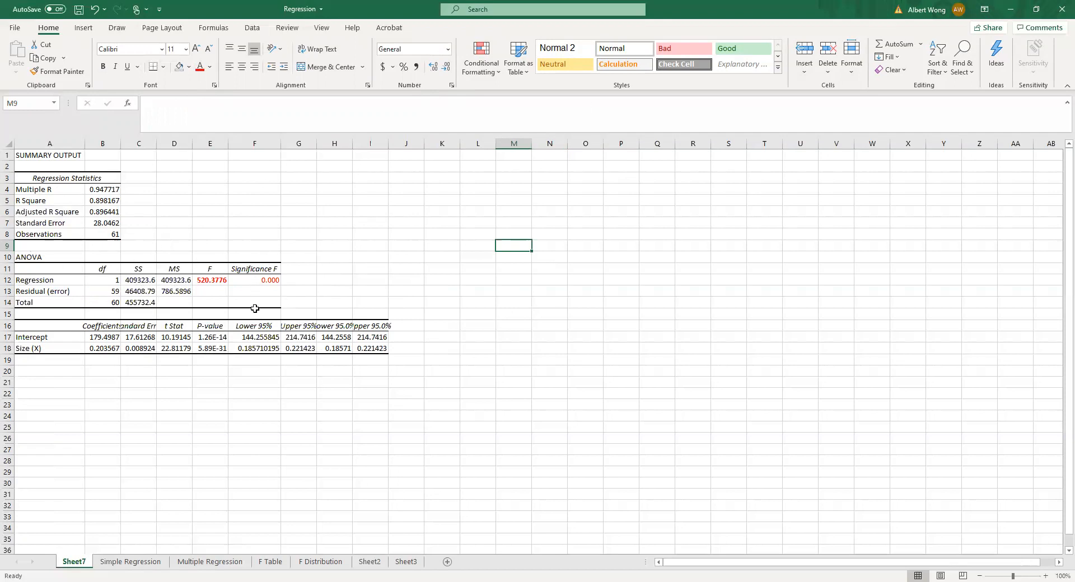
{"action": "type", "text": "H"}
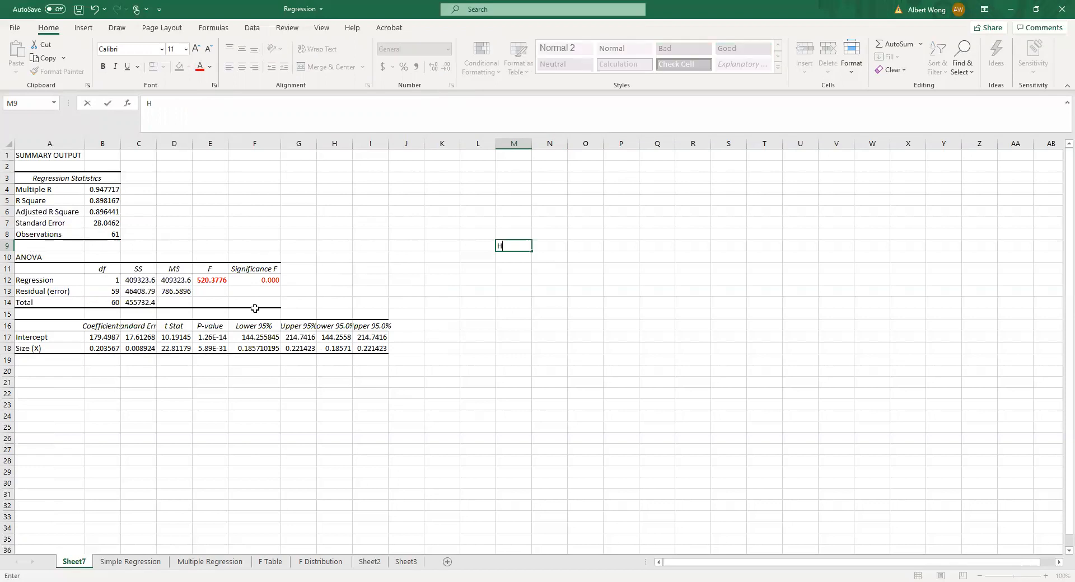
{"action": "type", "text": "); The regression model is s"}
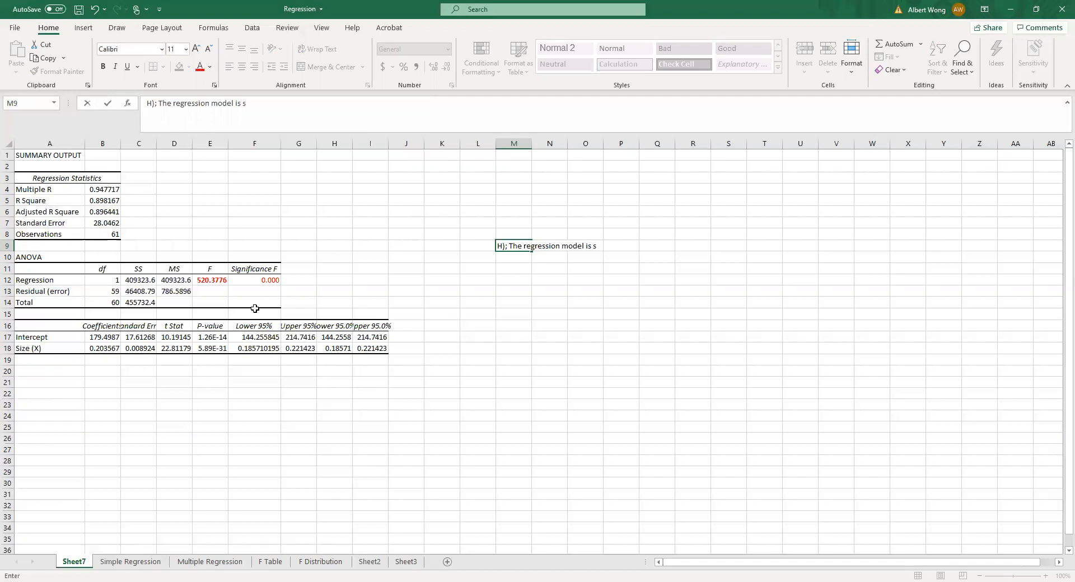
{"action": "type", "text": "ignficvant"}
{"action": "left_click", "coordinate": [154, 106]}
{"action": "key", "text": "BackSpace"}
{"action": "type", "text": "0"}
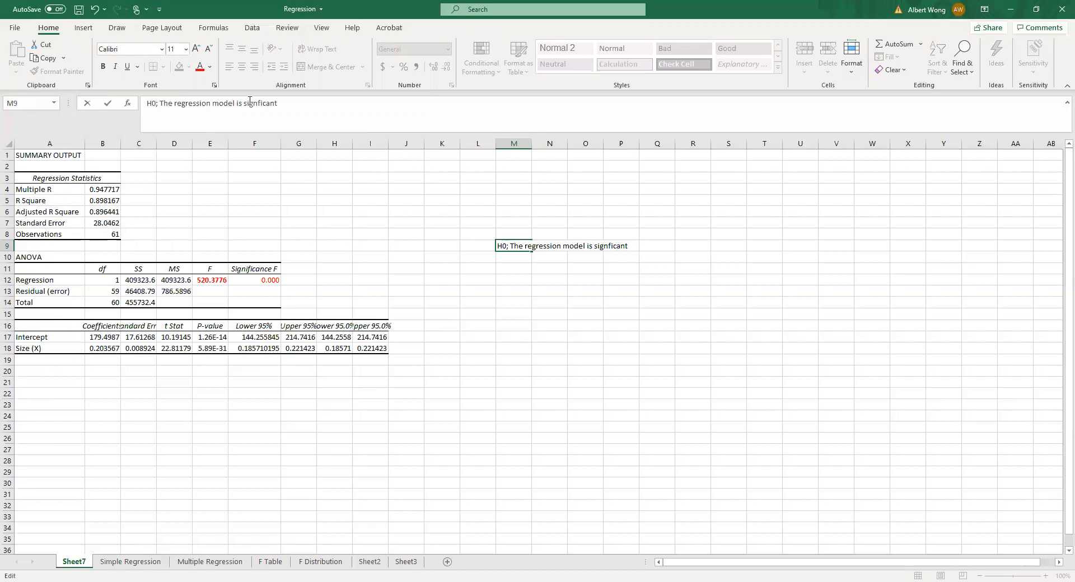
{"action": "left_click", "coordinate": [246, 102]}
{"action": "type", "text": "not"}
{"action": "key", "text": "Return"}
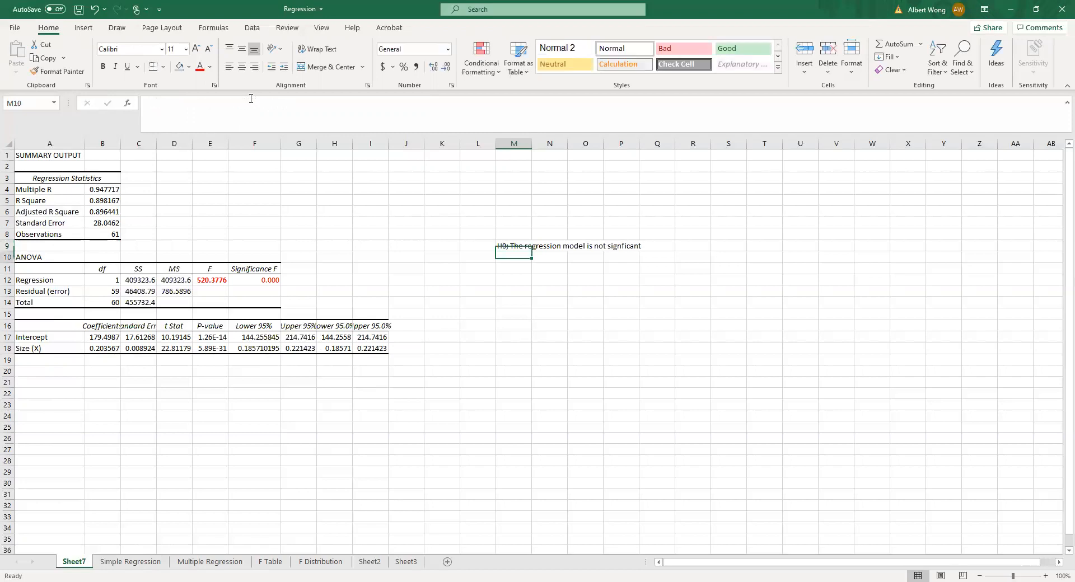
Replace the semicolon after H0 in cell M9 with a colon.
{"action": "left_click", "coordinate": [512, 246]}
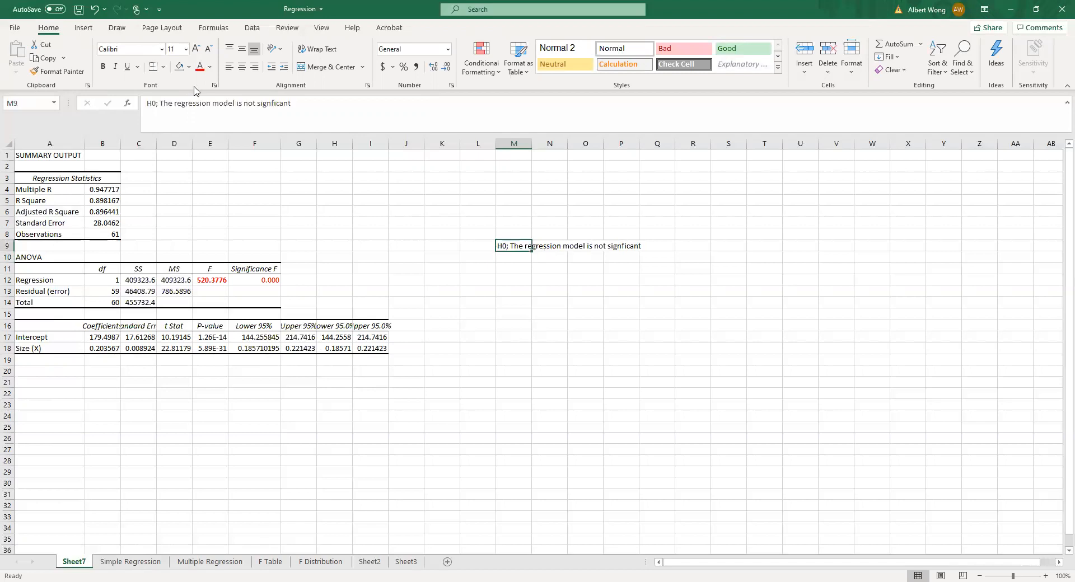
{"action": "left_click", "coordinate": [159, 105]}
{"action": "type", "text": ":"}
{"action": "key", "text": "Delete"}
{"action": "key", "text": "Return"}
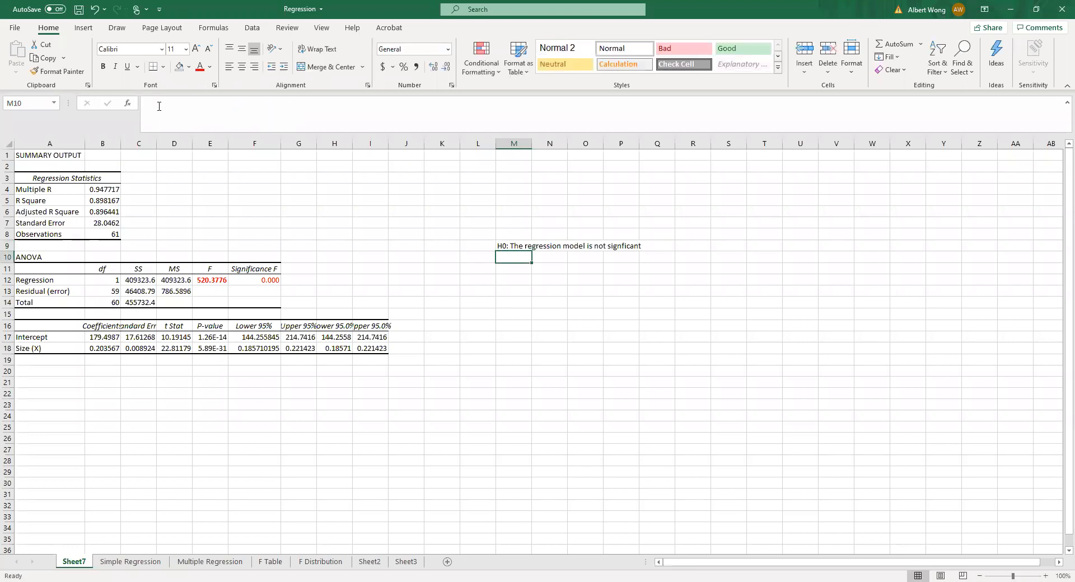
Copy the hypothesis from M9 to M10 and remove the word "not" from the copy.
{"action": "left_click", "coordinate": [510, 247]}
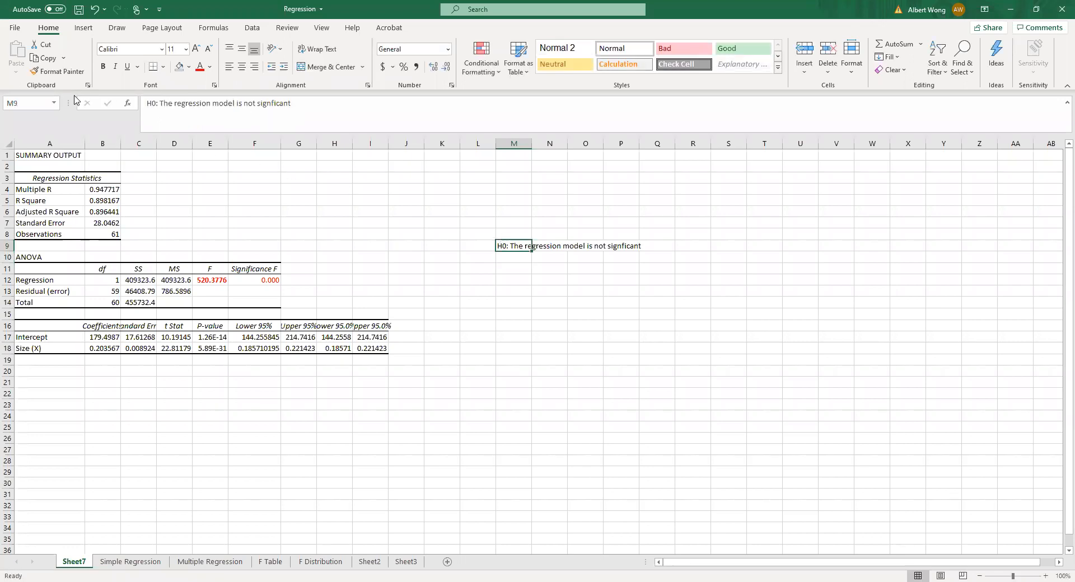
{"action": "left_click", "coordinate": [49, 49]}
{"action": "left_click", "coordinate": [501, 257]}
{"action": "left_click", "coordinate": [16, 56]}
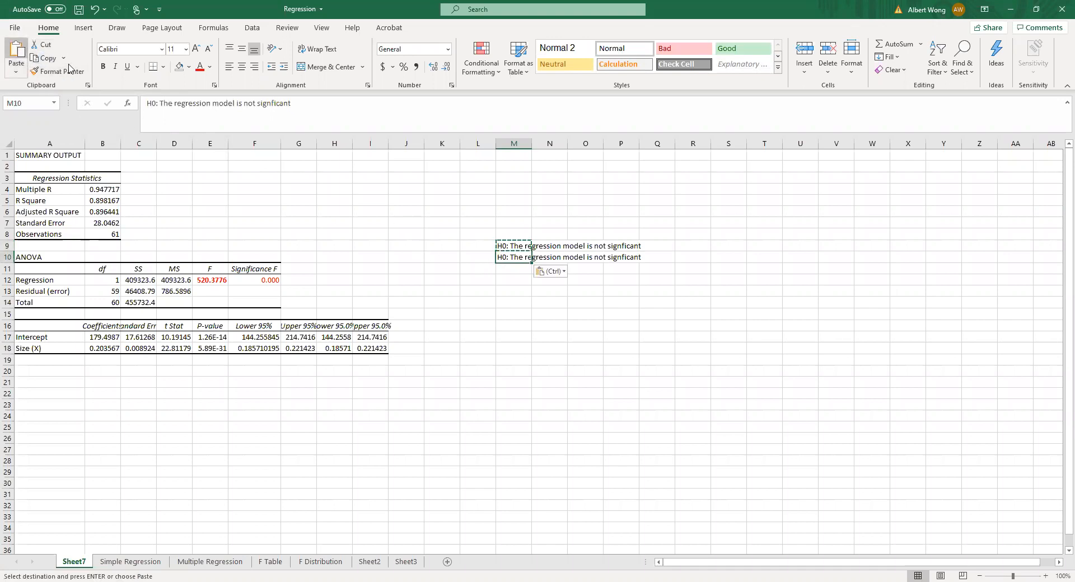
{"action": "left_click", "coordinate": [242, 104]}
{"action": "left_click_drag", "start_coordinate": [242, 105], "coordinate": [255, 103]}
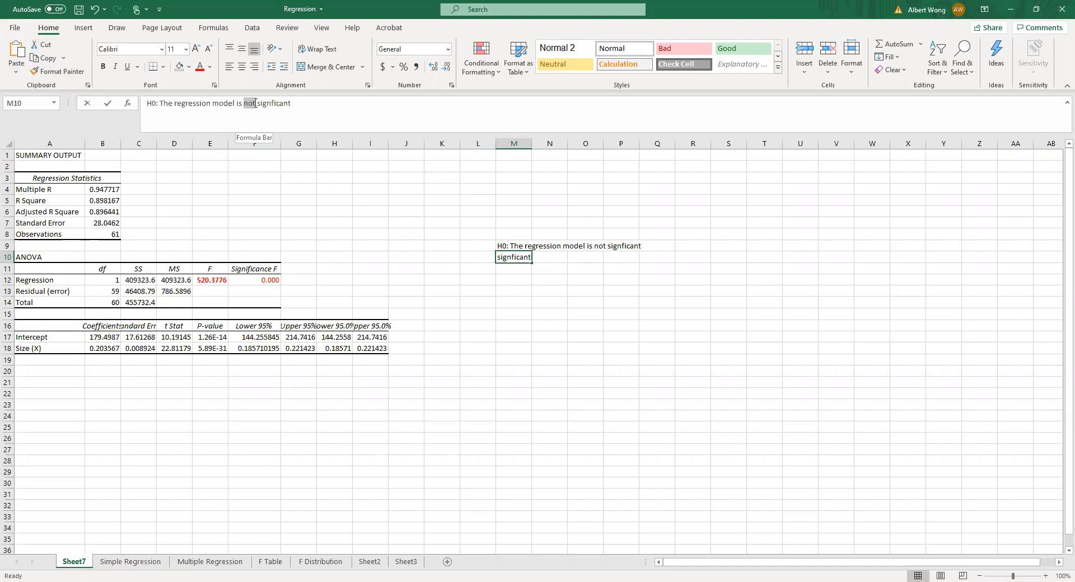
{"action": "key", "text": "BackSpace"}
{"action": "key", "text": "Return"}
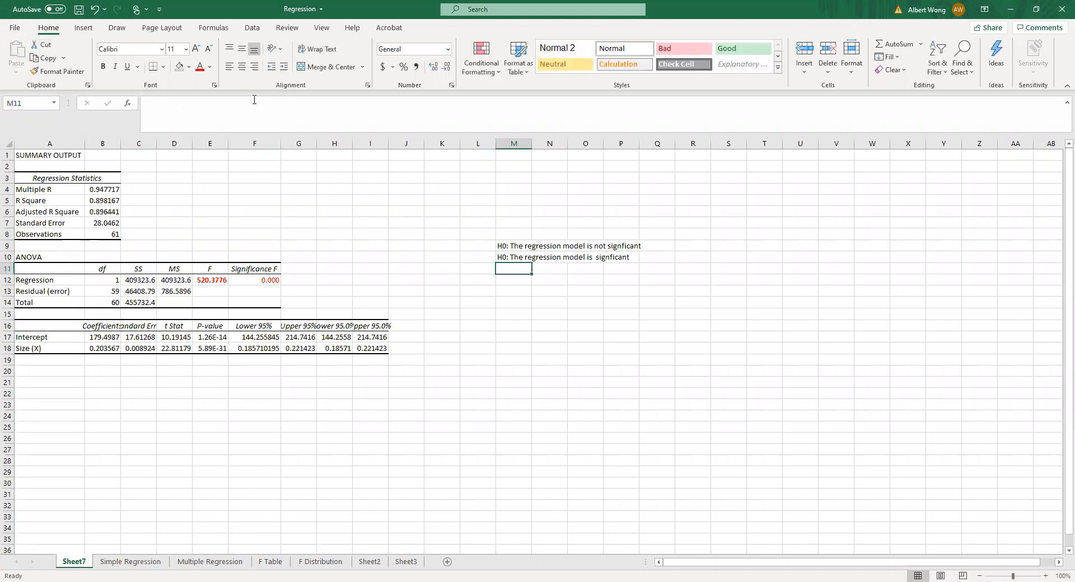
Enter "alpha =0.05" in M11 and the decision rule "Reject H0 if p-value<0.05" in M12.
{"action": "type", "text": "alp"}
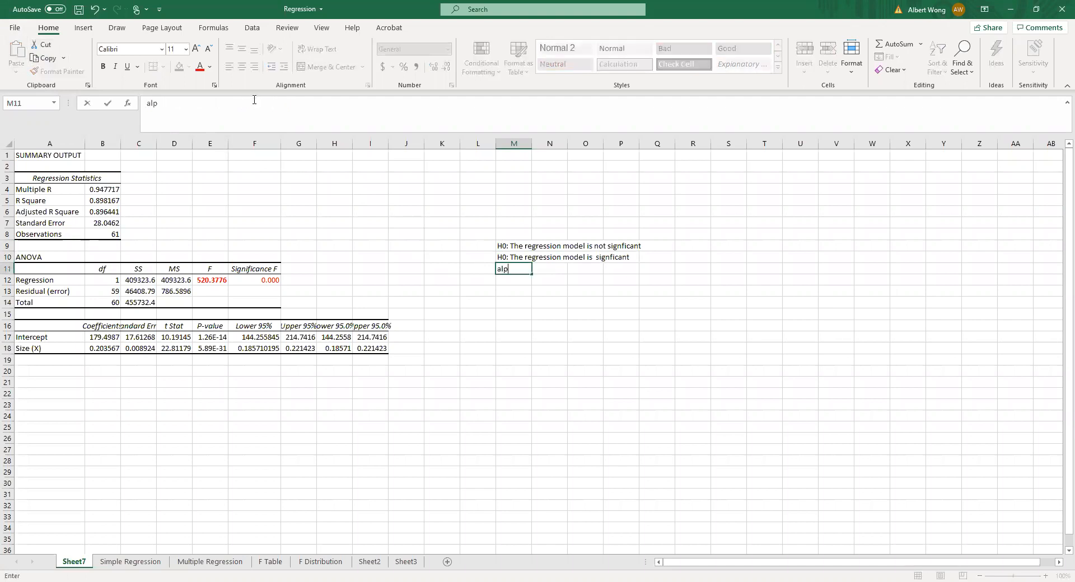
{"action": "type", "text": "ha =0.05"}
{"action": "key", "text": "Return"}
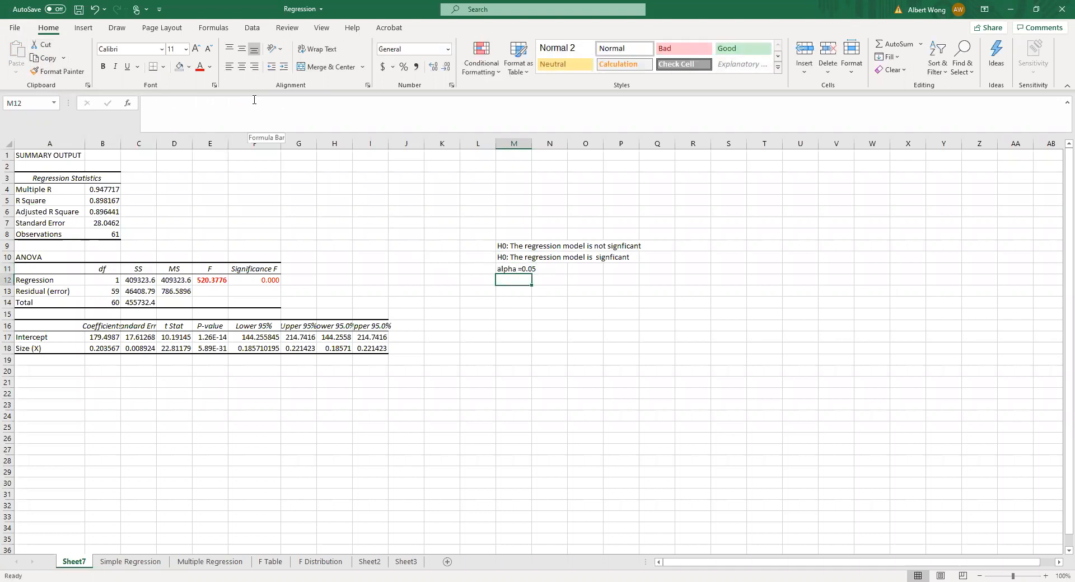
{"action": "type", "text": "Reject H"}
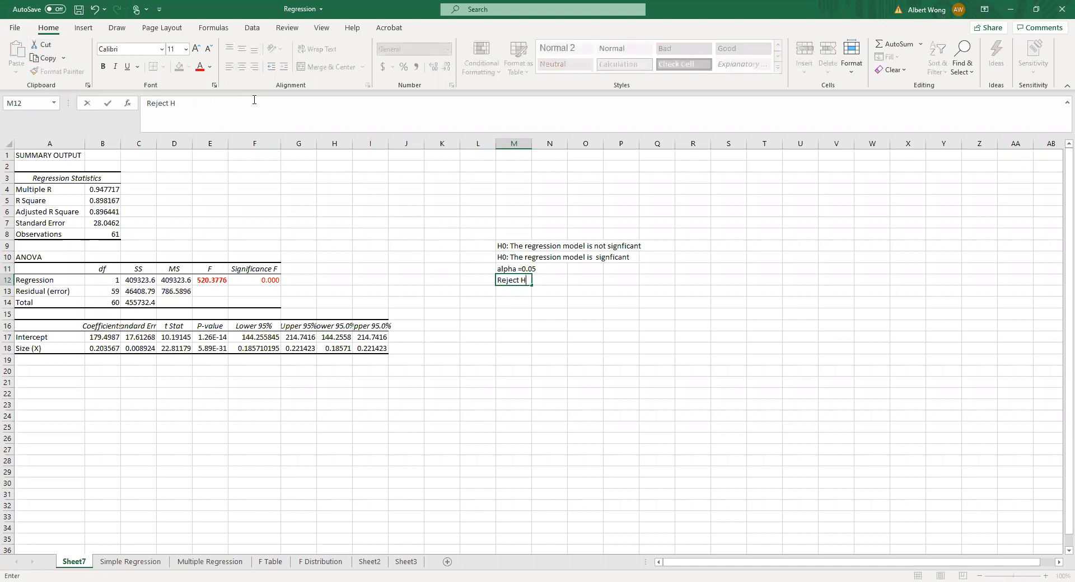
{"action": "type", "text": "0 if p-va;lue<0.05"}
{"action": "key", "text": "Return"}
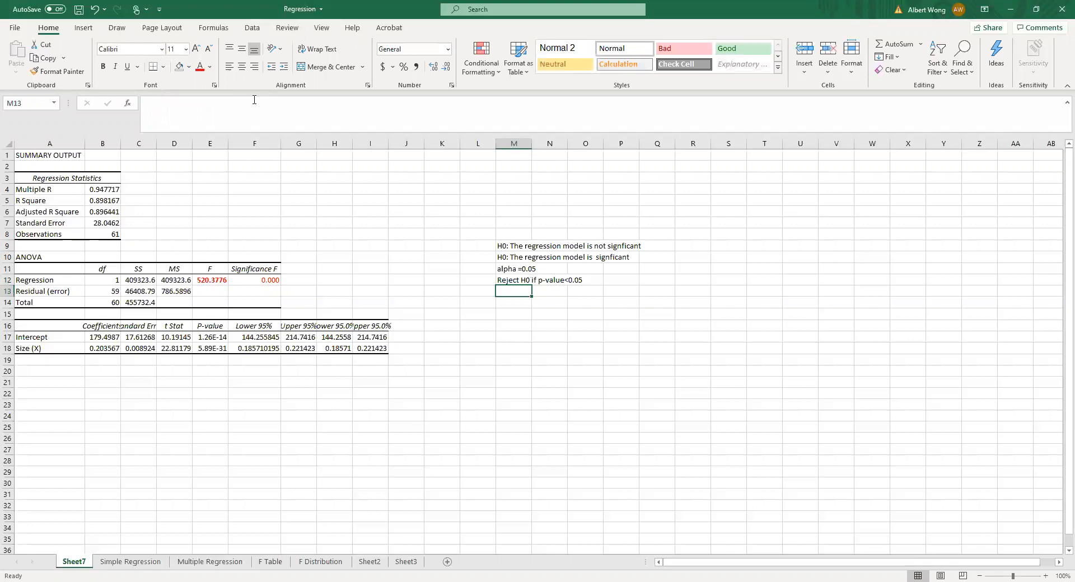
Check the Significance F value in F12 and record the conclusion "p-value=0.000<0.05 reject H0" in M13.
{"action": "left_click", "coordinate": [272, 280]}
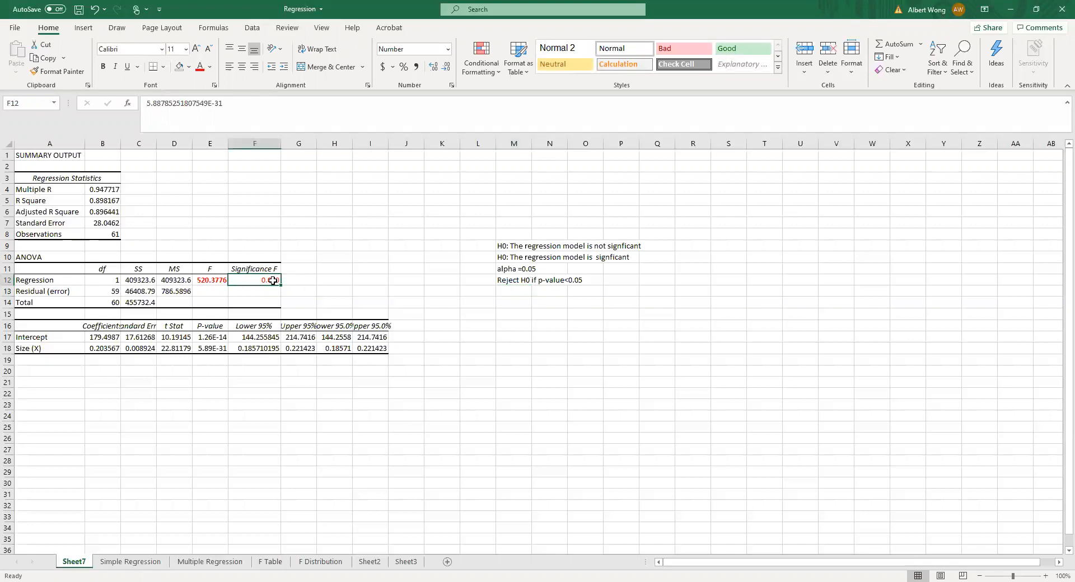
{"action": "left_click", "coordinate": [519, 290]}
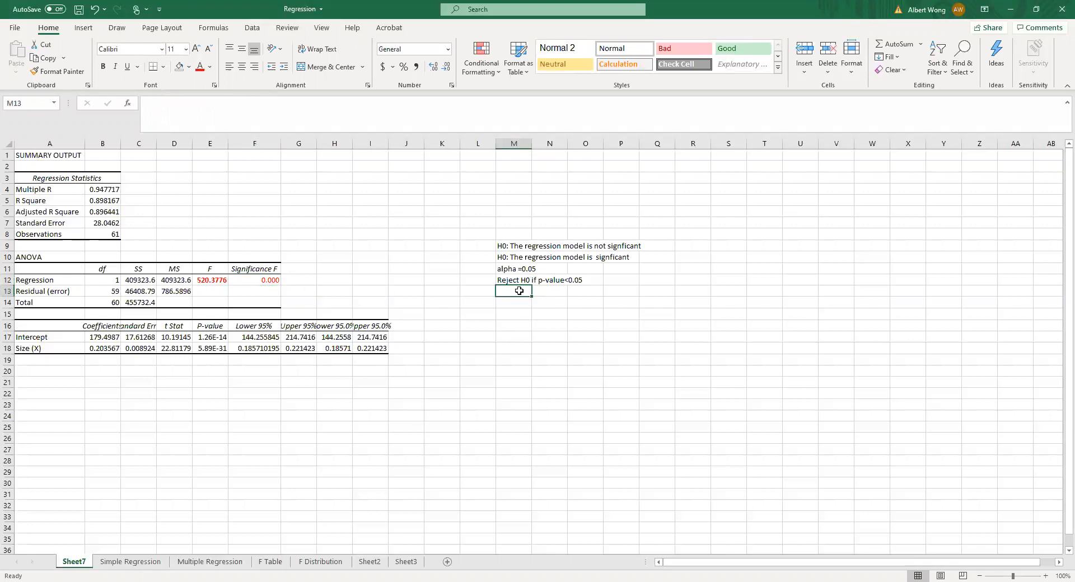
{"action": "type", "text": "p-value="}
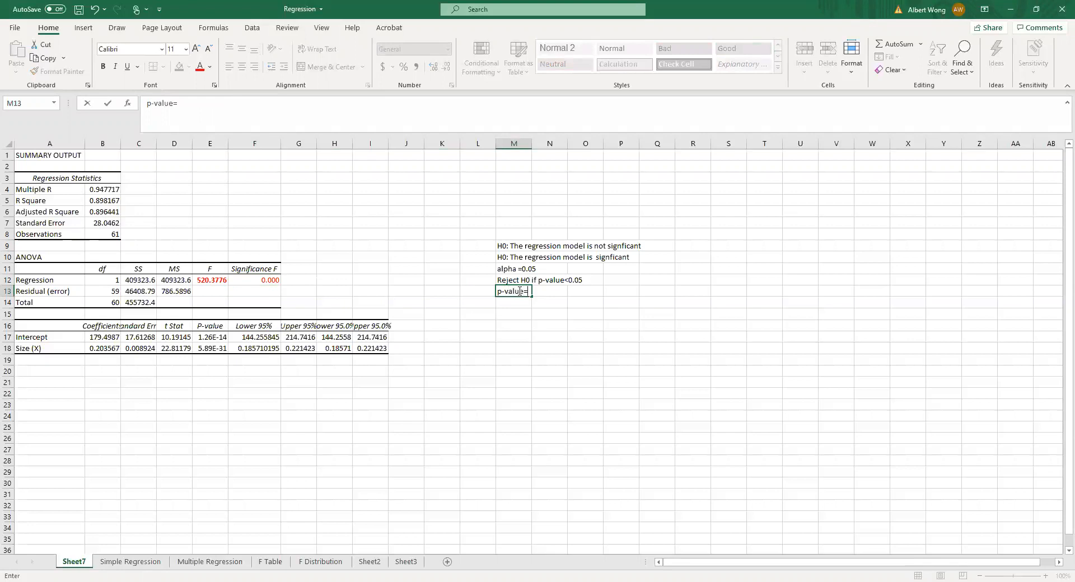
{"action": "type", "text": "0.000<0.05"}
{"action": "key", "text": "BackSpace"}
{"action": "type", "text": "reject H"}
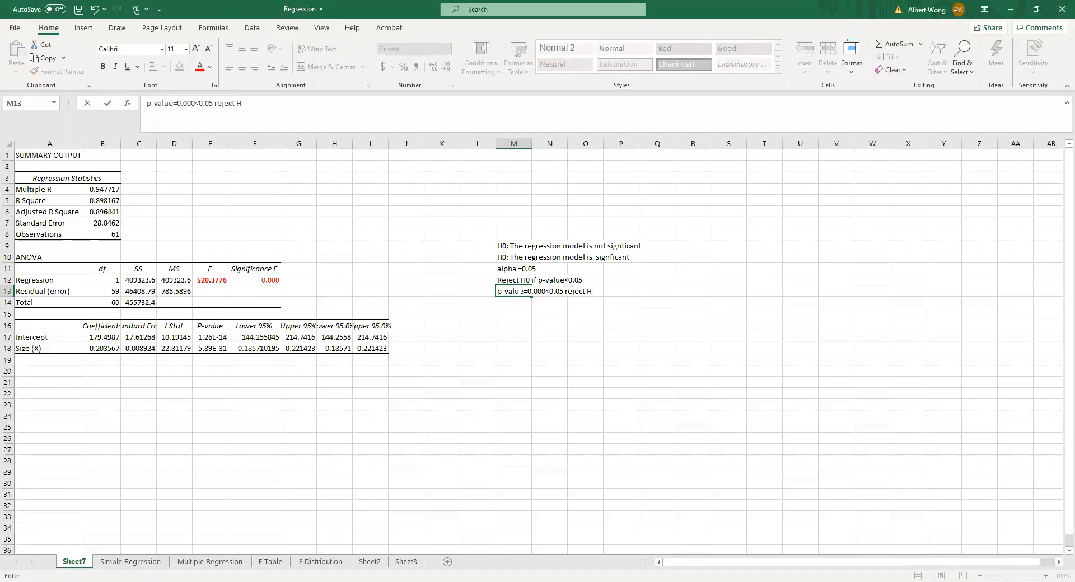
{"action": "type", "text": "0"}
{"action": "key", "text": "Return"}
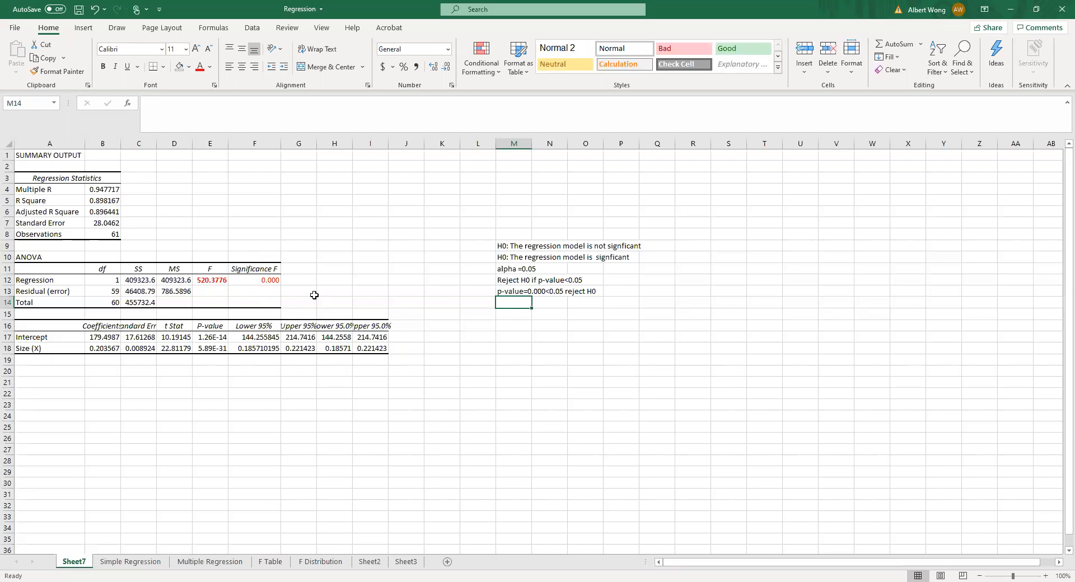
Copy the hypothesis test notes in M9:M13 to the range starting at R9.
{"action": "left_click", "coordinate": [266, 280]}
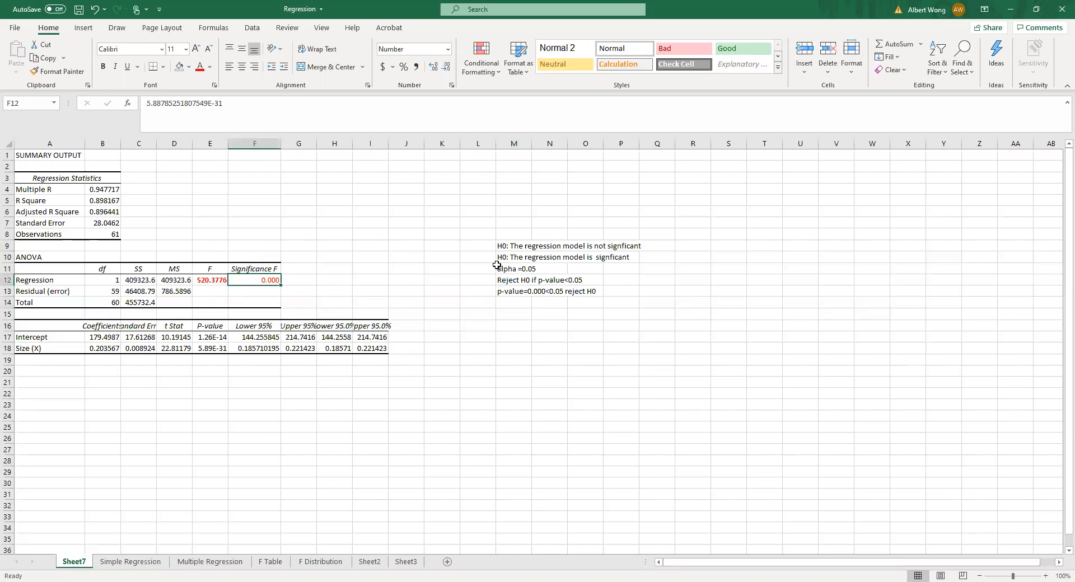
{"action": "left_click_drag", "start_coordinate": [514, 243], "coordinate": [514, 292]}
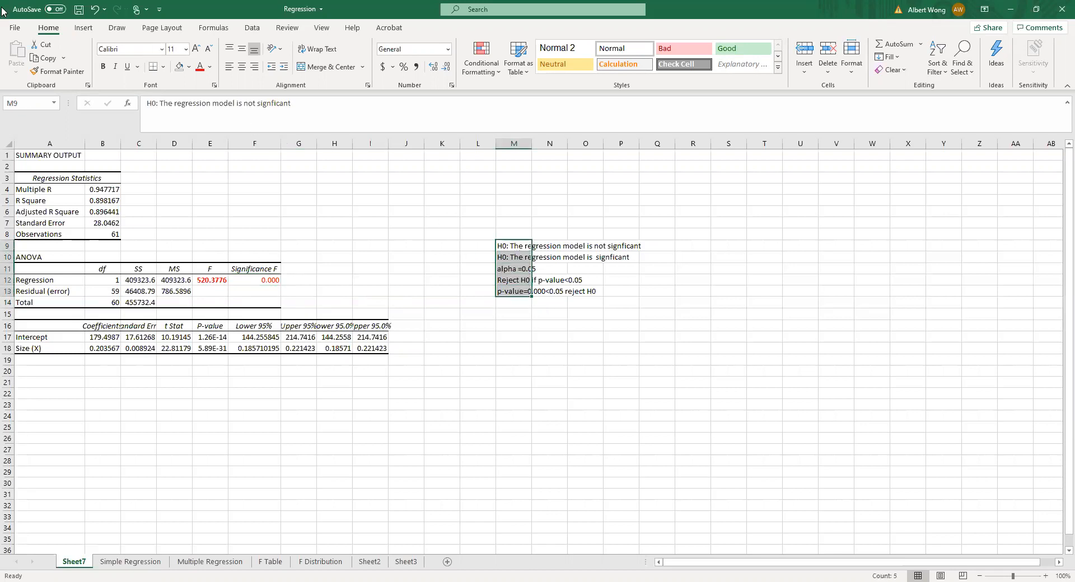
{"action": "left_click", "coordinate": [49, 57]}
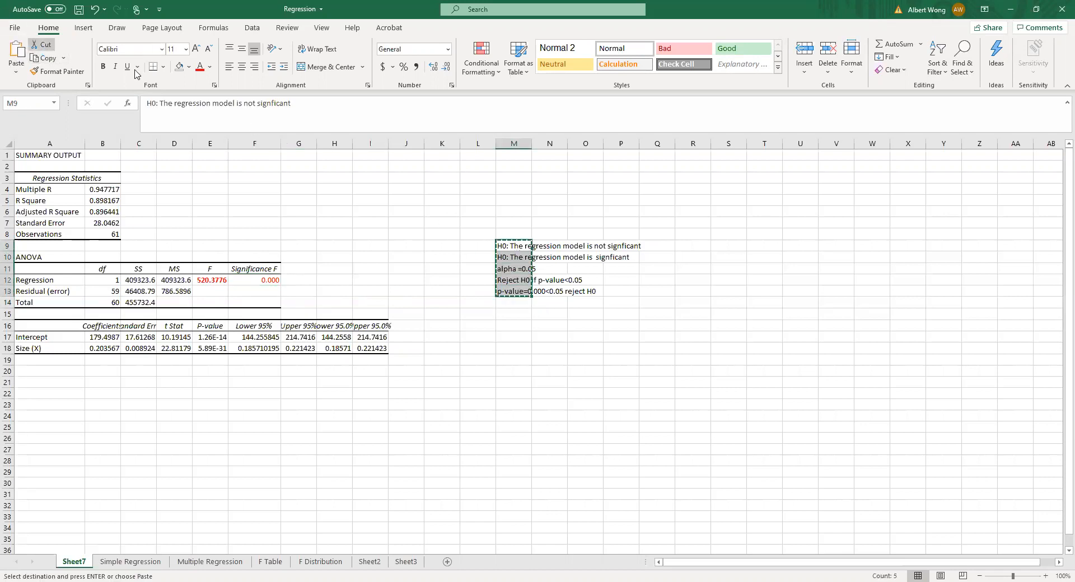
{"action": "left_click", "coordinate": [693, 245]}
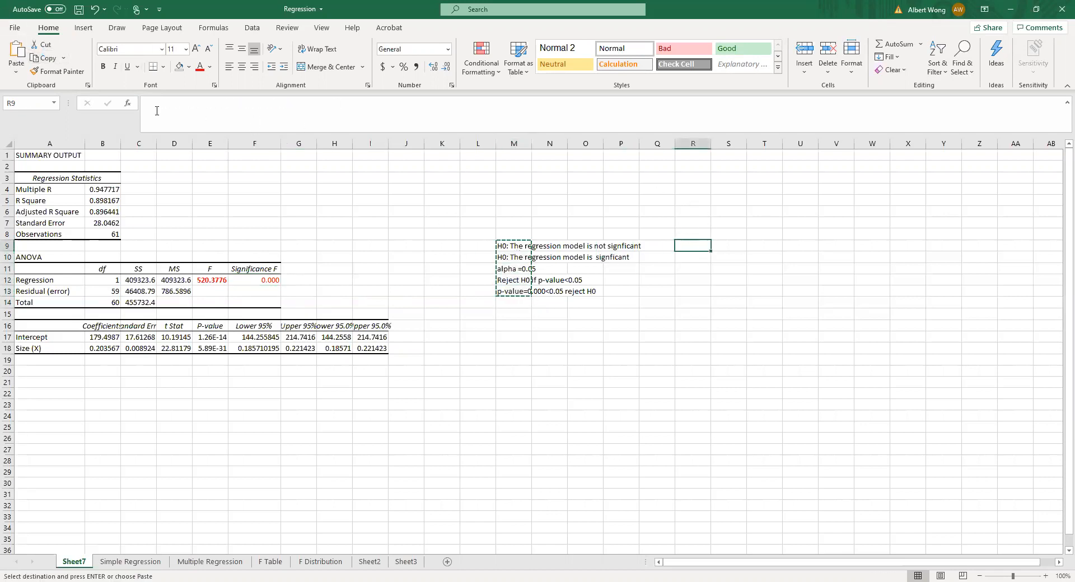
{"action": "left_click", "coordinate": [16, 51]}
{"action": "left_click", "coordinate": [703, 271]}
{"action": "left_click", "coordinate": [703, 282]}
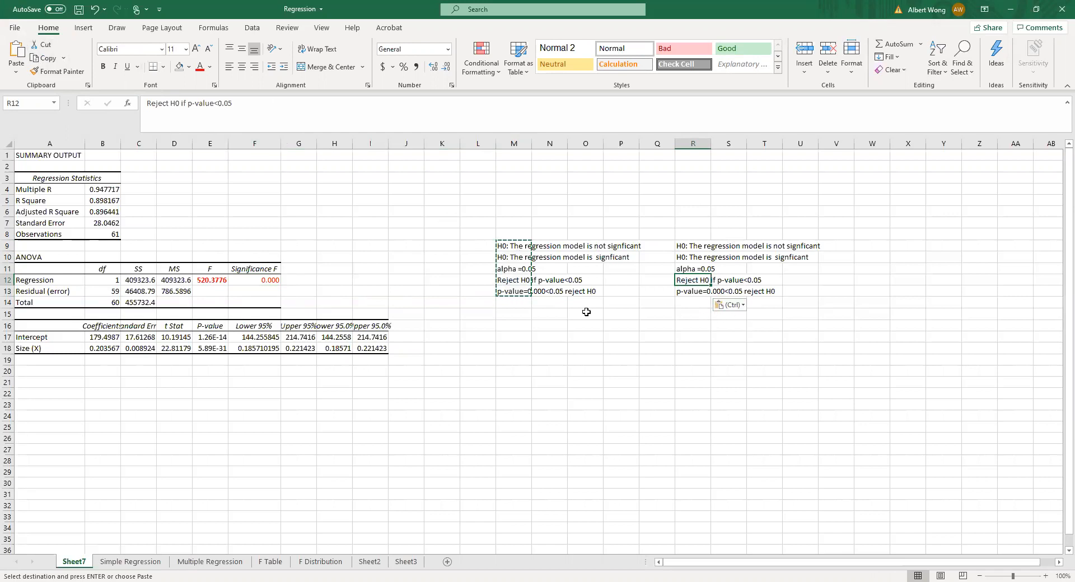
Set the numerator degrees of freedom to 1 on the F Distribution sheet to match the ANOVA table.
{"action": "left_click", "coordinate": [483, 336]}
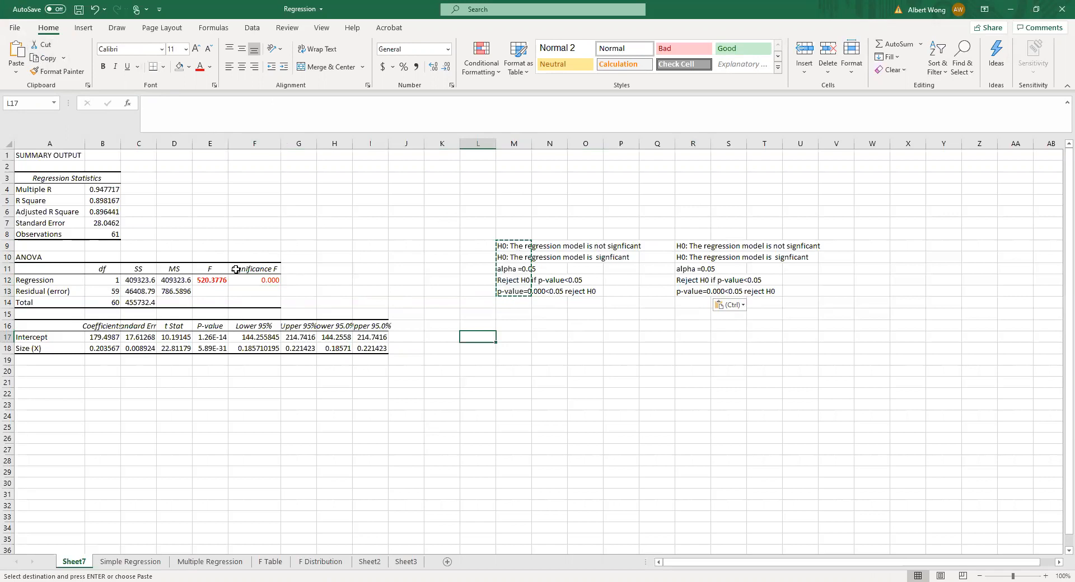
{"action": "left_click", "coordinate": [208, 294]}
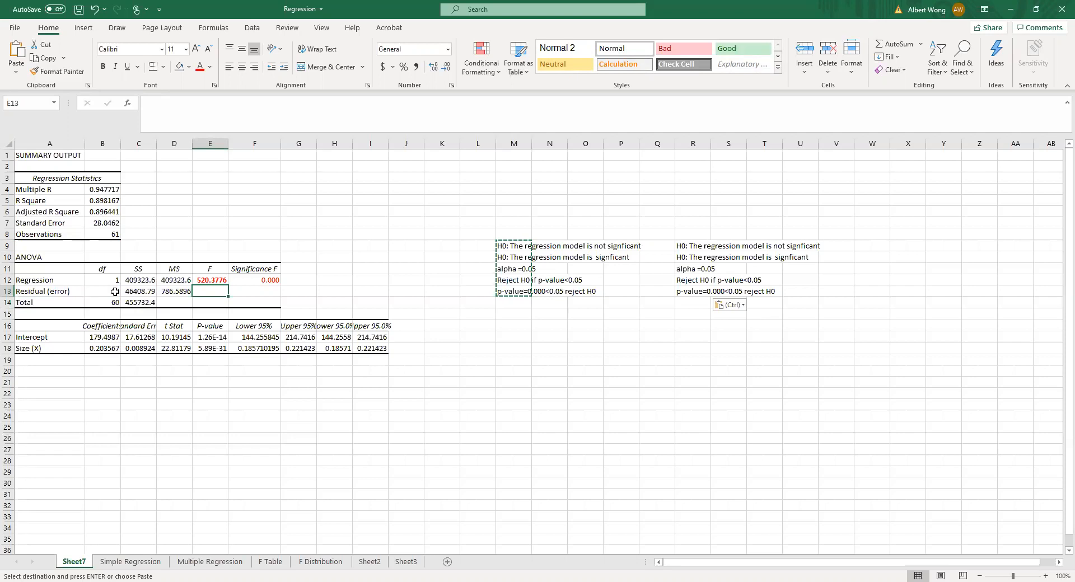
{"action": "left_click", "coordinate": [313, 566]}
{"action": "left_click", "coordinate": [107, 171]}
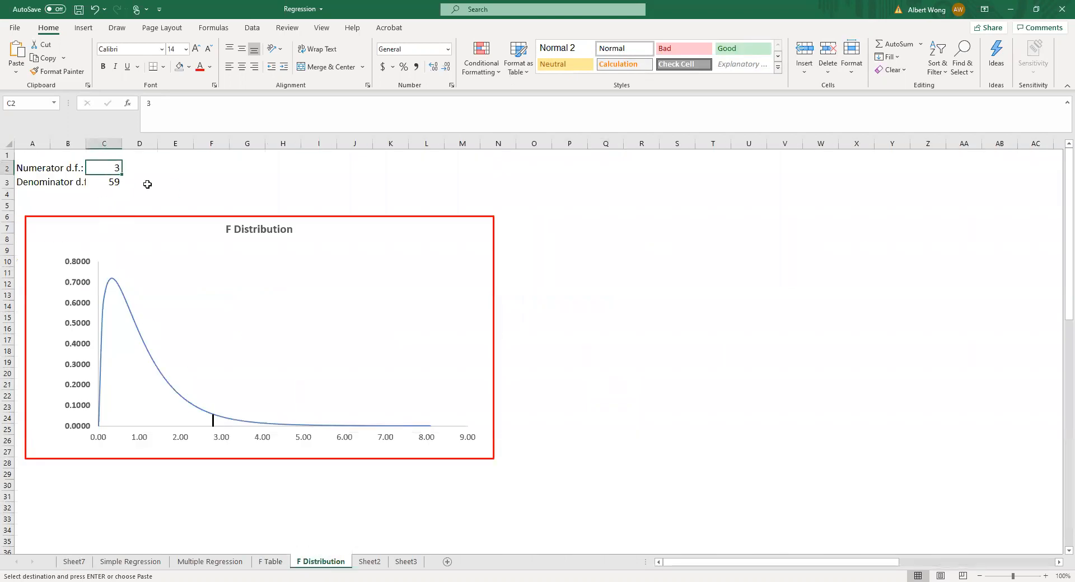
{"action": "type", "text": "1"}
{"action": "left_click", "coordinate": [195, 204]}
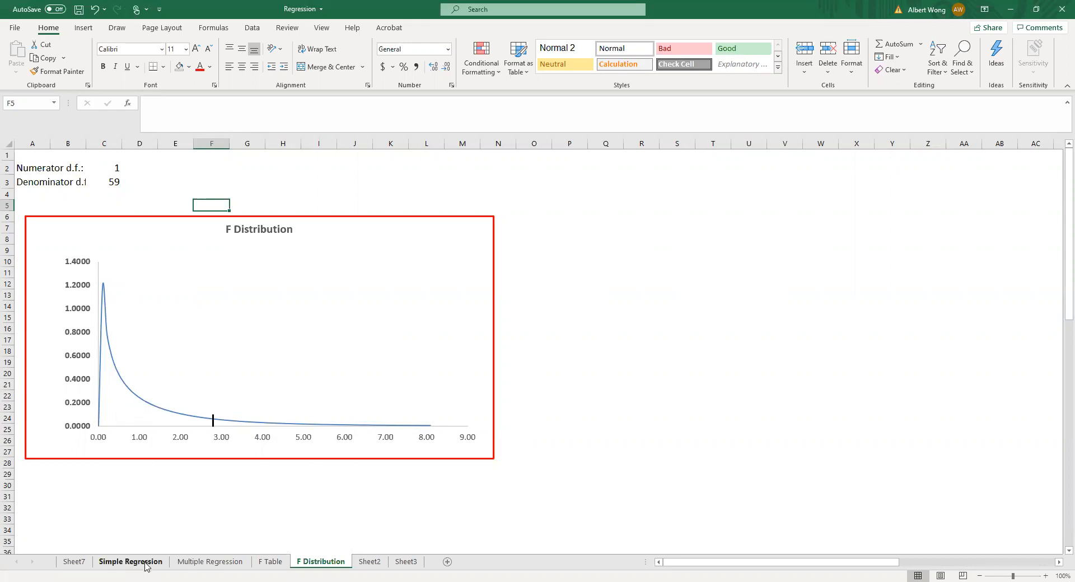
Enter the label "critical value=" in W12 on Sheet7, beside the copied hypothesis test notes.
{"action": "left_click", "coordinate": [85, 564]}
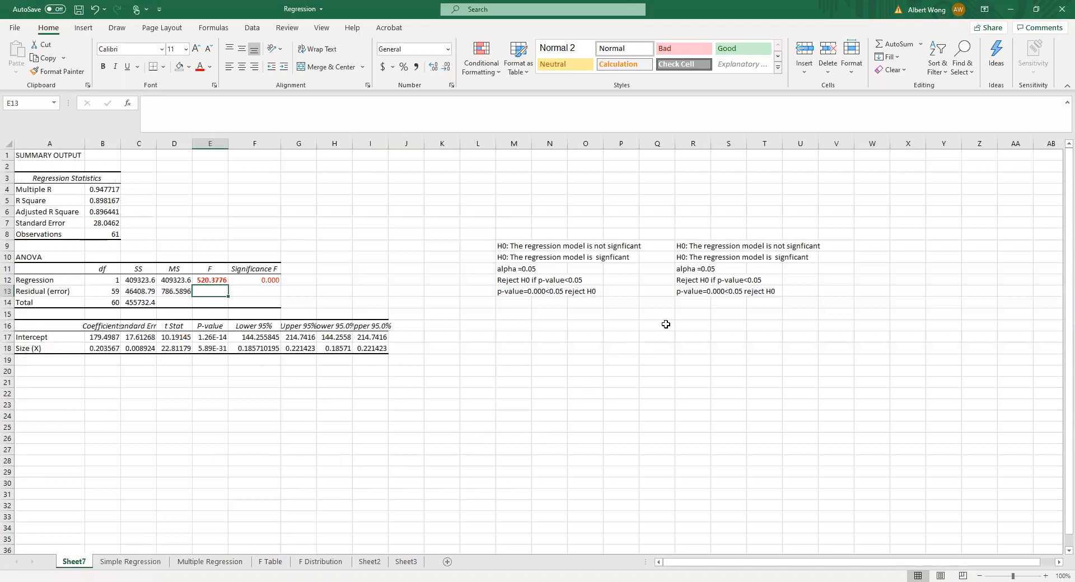
{"action": "left_click", "coordinate": [692, 280]}
{"action": "left_click", "coordinate": [863, 279]}
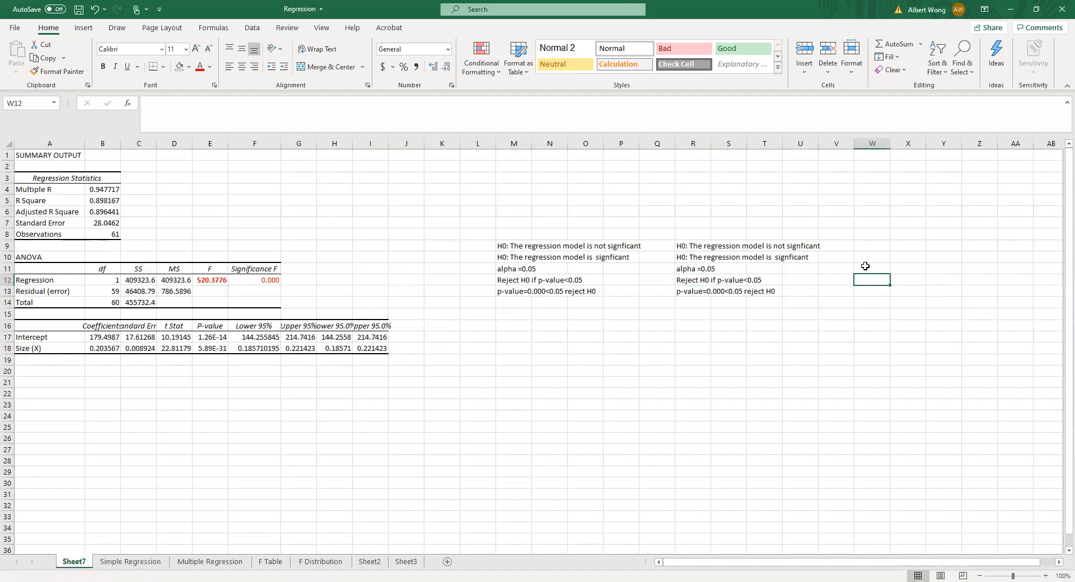
{"action": "type", "text": "critical value"}
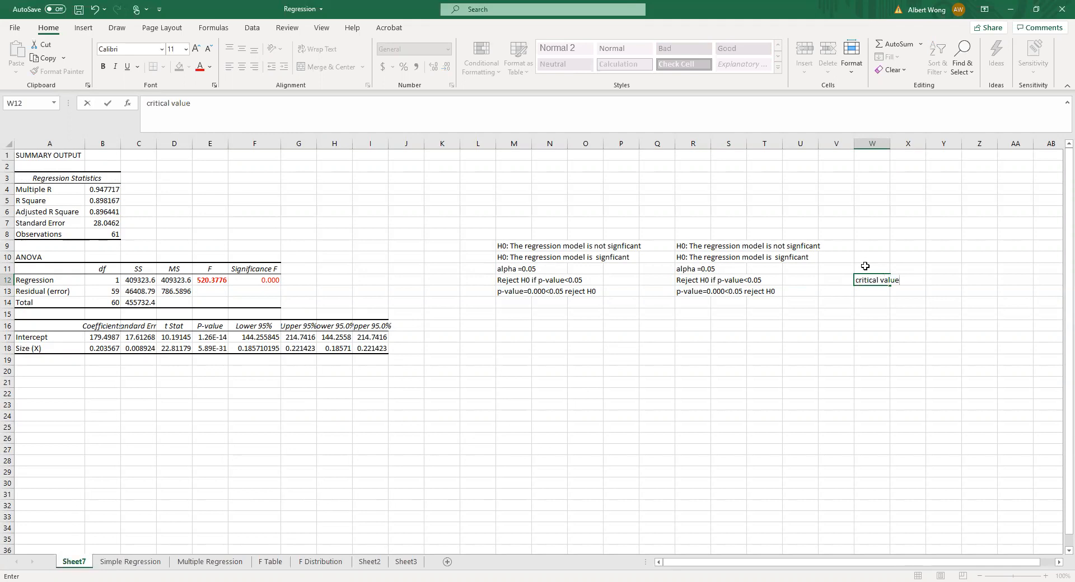
{"action": "type", "text": "="}
{"action": "key", "text": "Tab"}
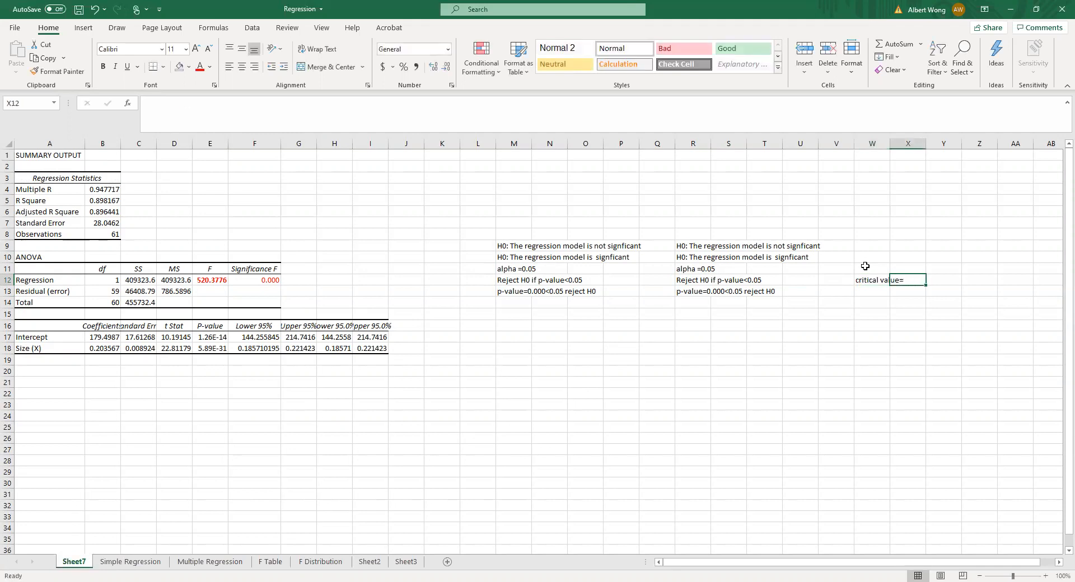
Calculate the critical F value in Y12 with the formula =F.INV(0.95,1,59).
{"action": "key", "text": "Tab"}
{"action": "type", "text": "="}
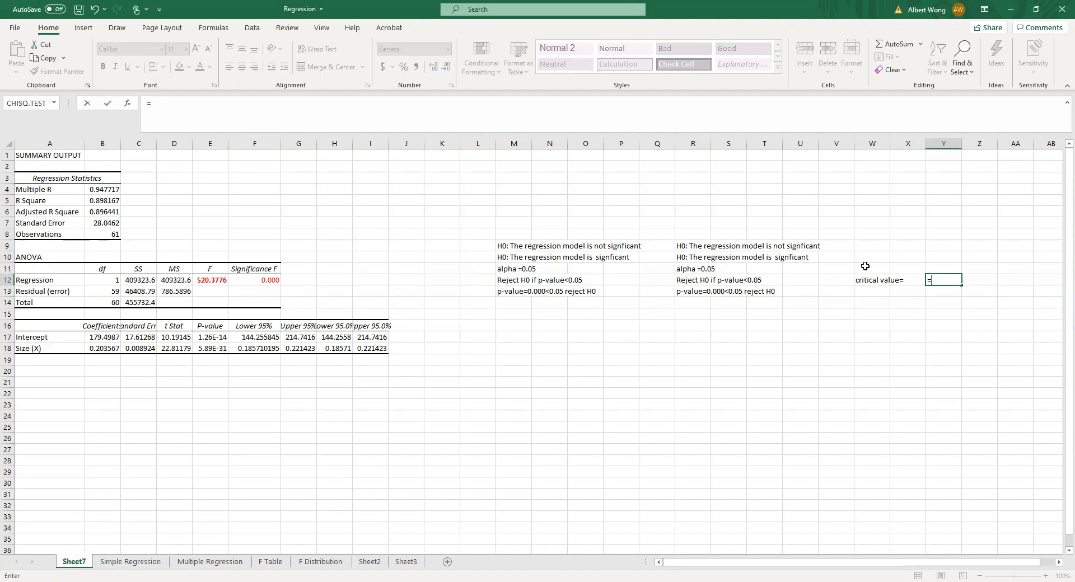
{"action": "type", "text": "f."}
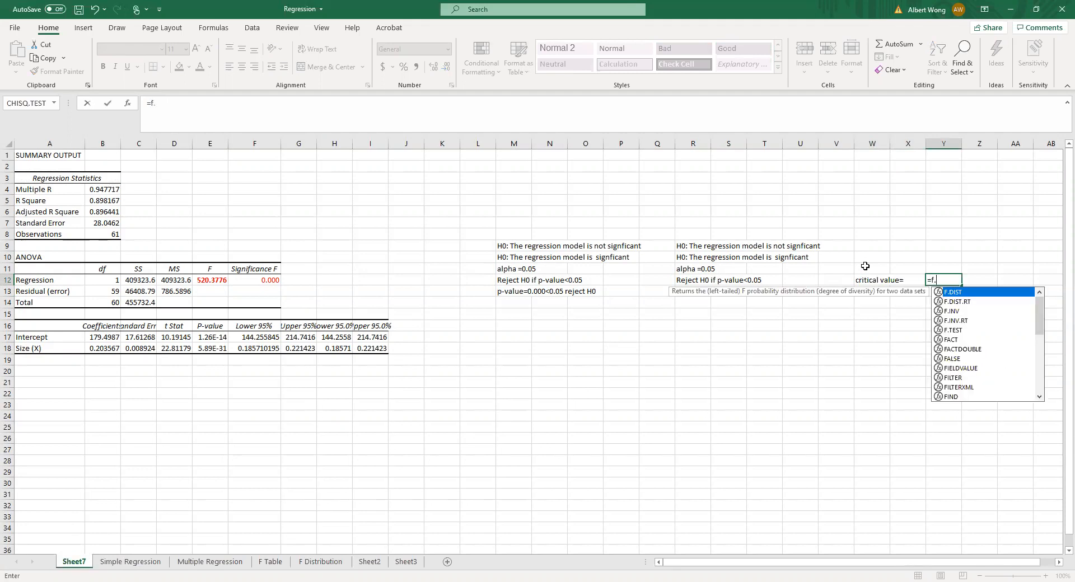
{"action": "type", "text": "inv"}
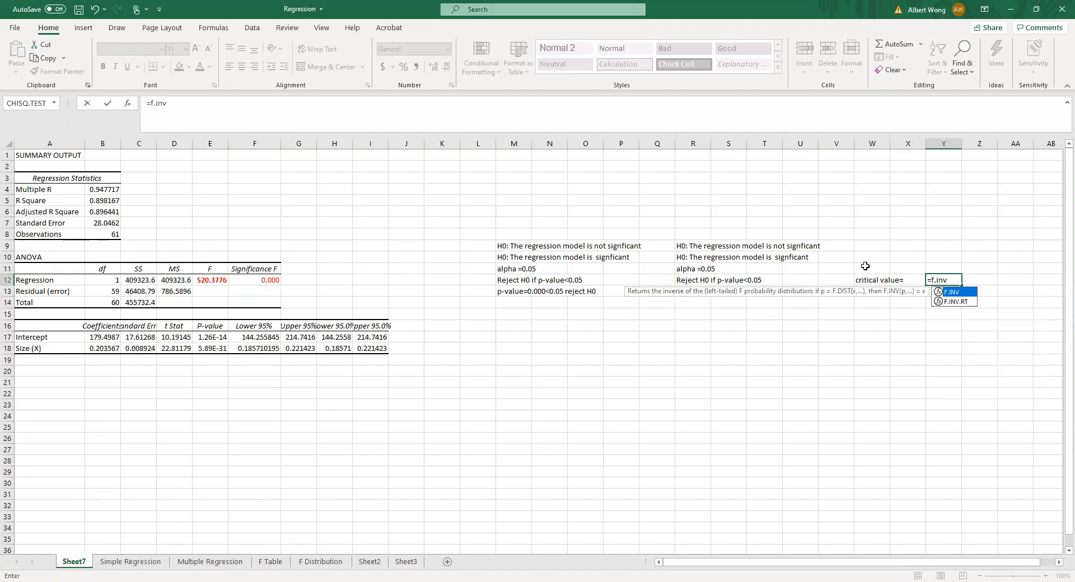
{"action": "type", "text": "("}
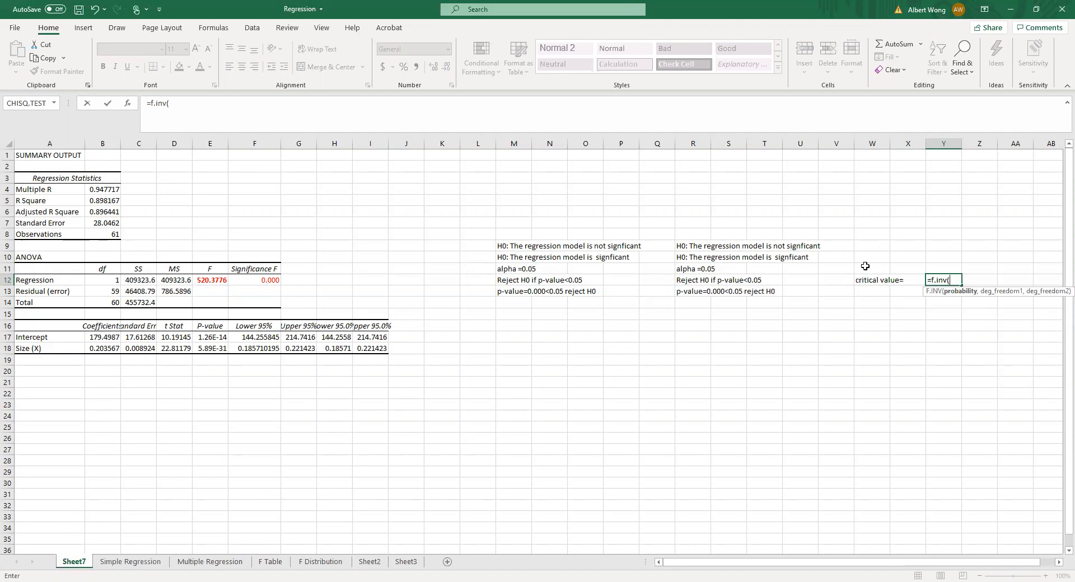
{"action": "type", "text": "0.95"}
{"action": "key", "text": "Return"}
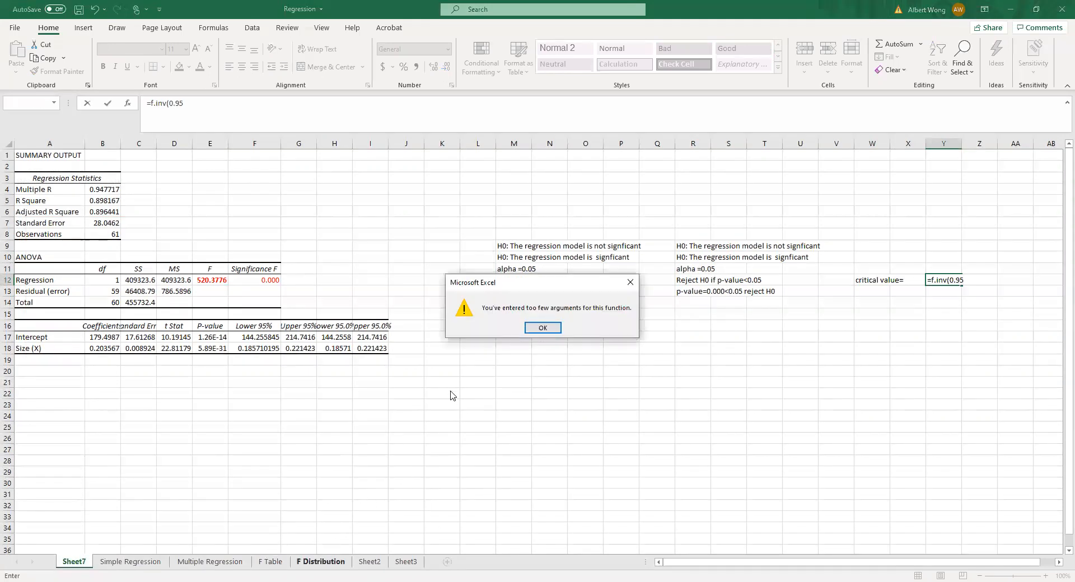
{"action": "left_click", "coordinate": [543, 328]}
{"action": "key", "text": "BackSpace"}
{"action": "key", "text": "BackSpace"}
{"action": "key", "text": "BackSpace"}
{"action": "key", "text": "BackSpace"}
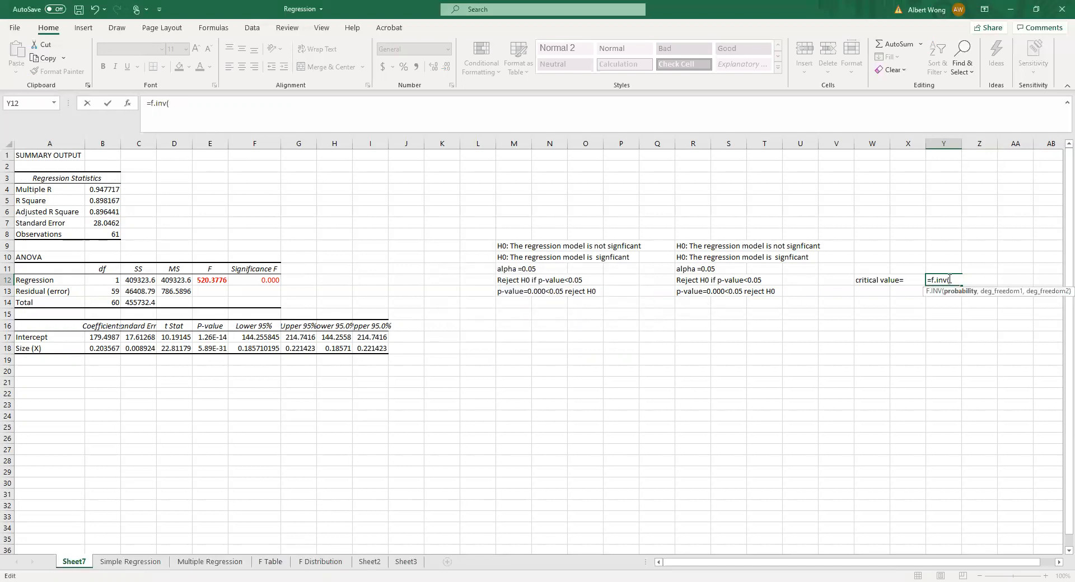
{"action": "type", "text": "0.95,"}
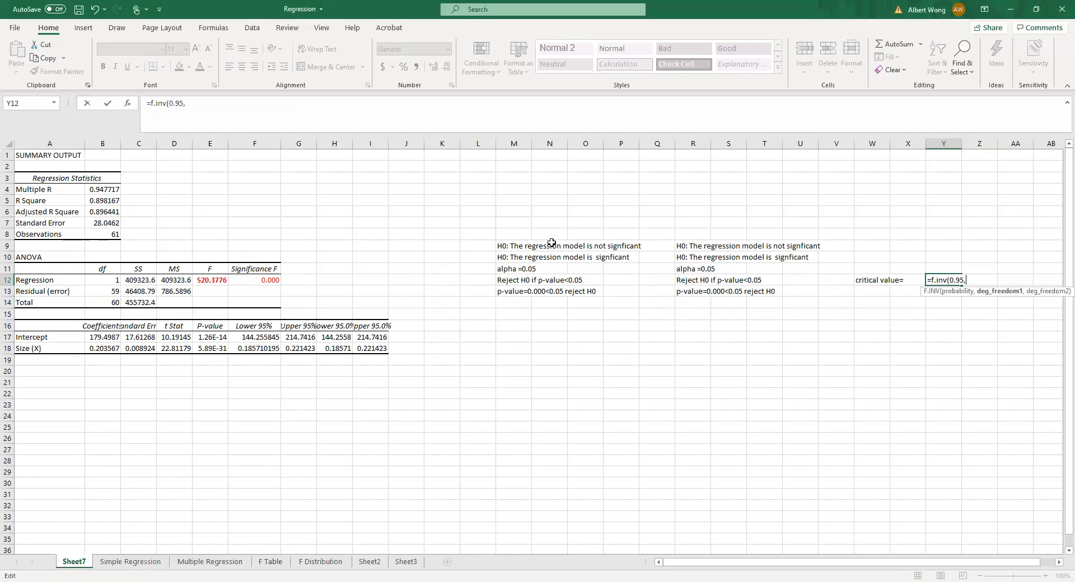
{"action": "type", "text": "1,59)"}
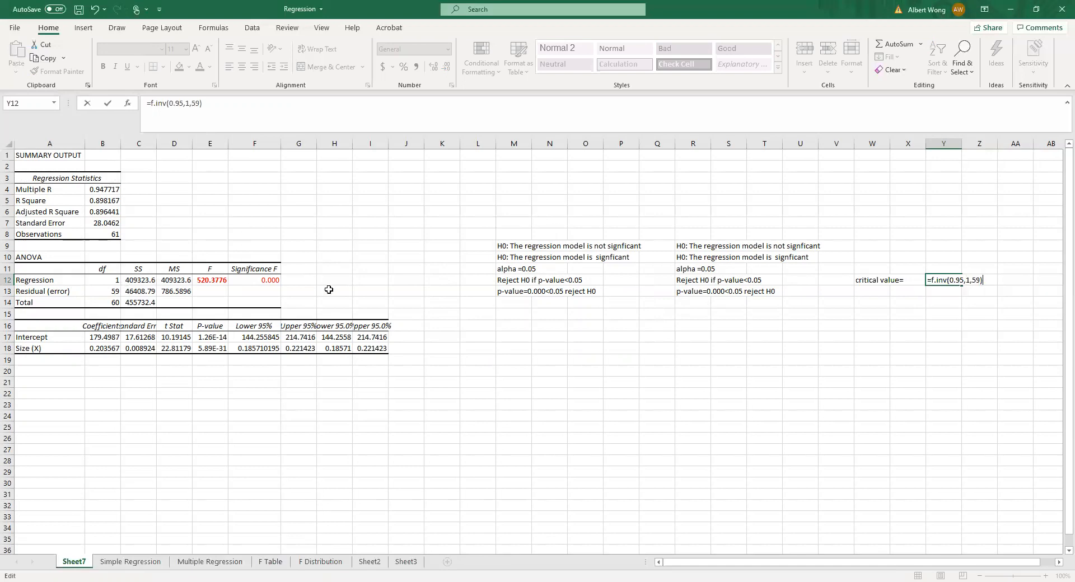
{"action": "key", "text": "Return"}
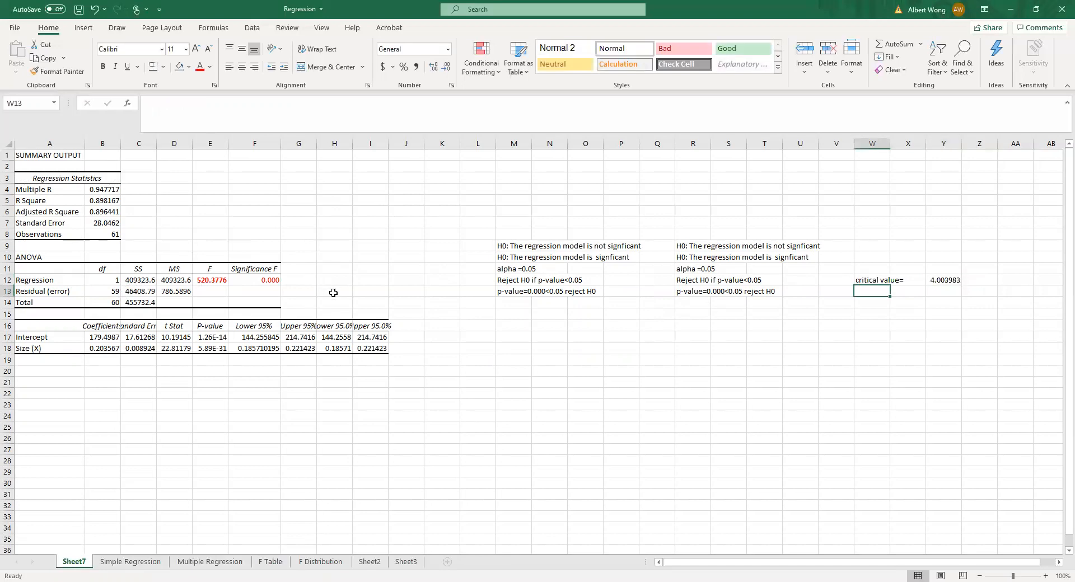
Format the critical value in Y12 to show three decimal places.
{"action": "left_click", "coordinate": [937, 279]}
{"action": "left_click", "coordinate": [447, 67]}
{"action": "left_click", "coordinate": [446, 67]}
{"action": "left_click", "coordinate": [446, 67]}
{"action": "left_click", "coordinate": [447, 67]}
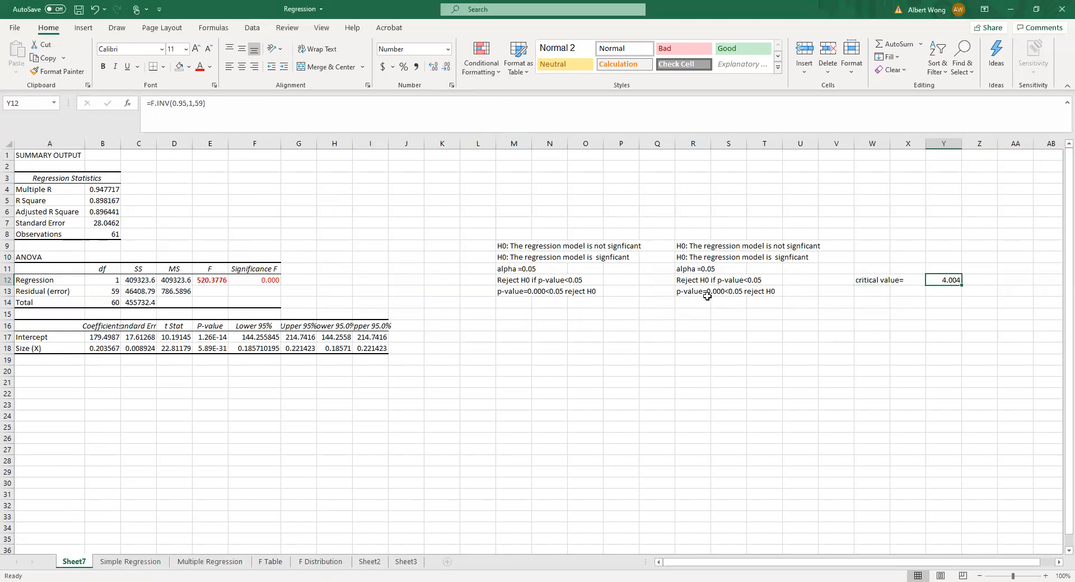
Change the decision rule in R12 to "Reject H0 if F>4.004".
{"action": "left_click", "coordinate": [693, 282]}
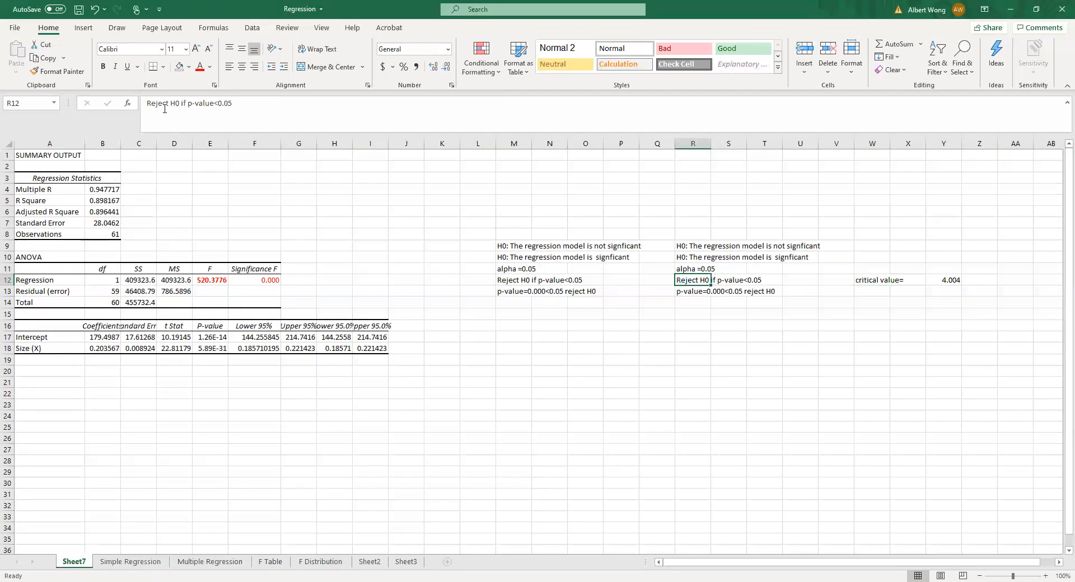
{"action": "left_click_drag", "start_coordinate": [188, 104], "coordinate": [258, 100]}
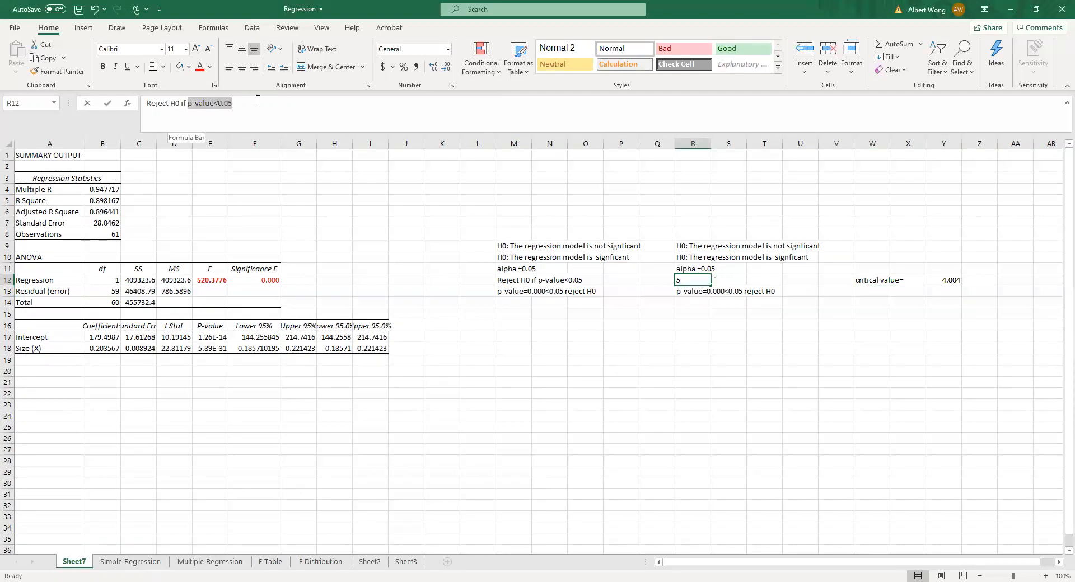
{"action": "type", "text": "F"}
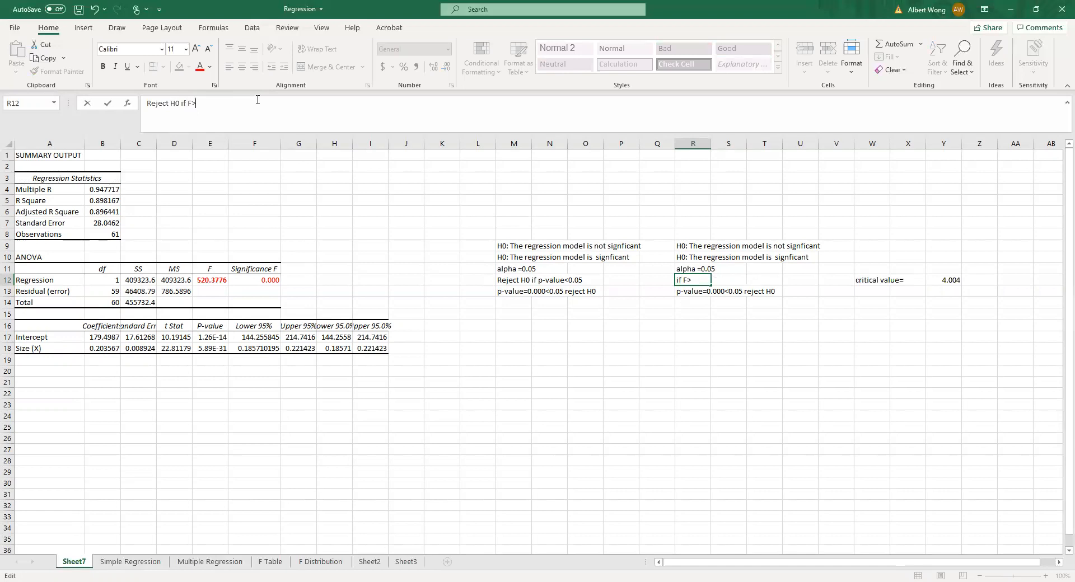
{"action": "type", "text": ">5"}
{"action": "type", "text": ".004"}
{"action": "left_click", "coordinate": [537, 361]}
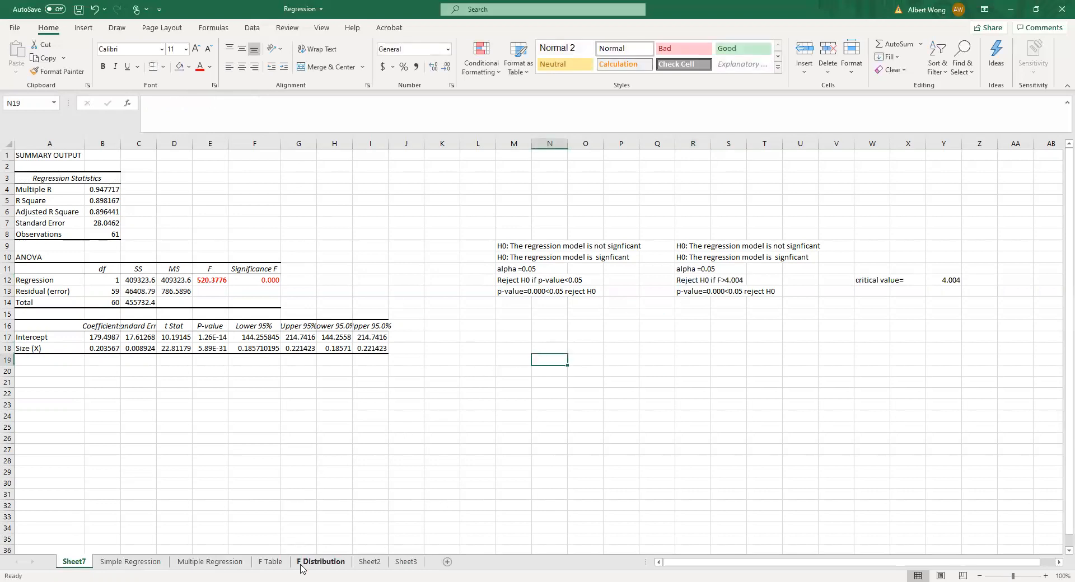
Examine the F Table sheet for the 0.05 upper-tail values at 1 numerator and near 59 denominator degrees of freedom.
{"action": "left_click", "coordinate": [268, 563]}
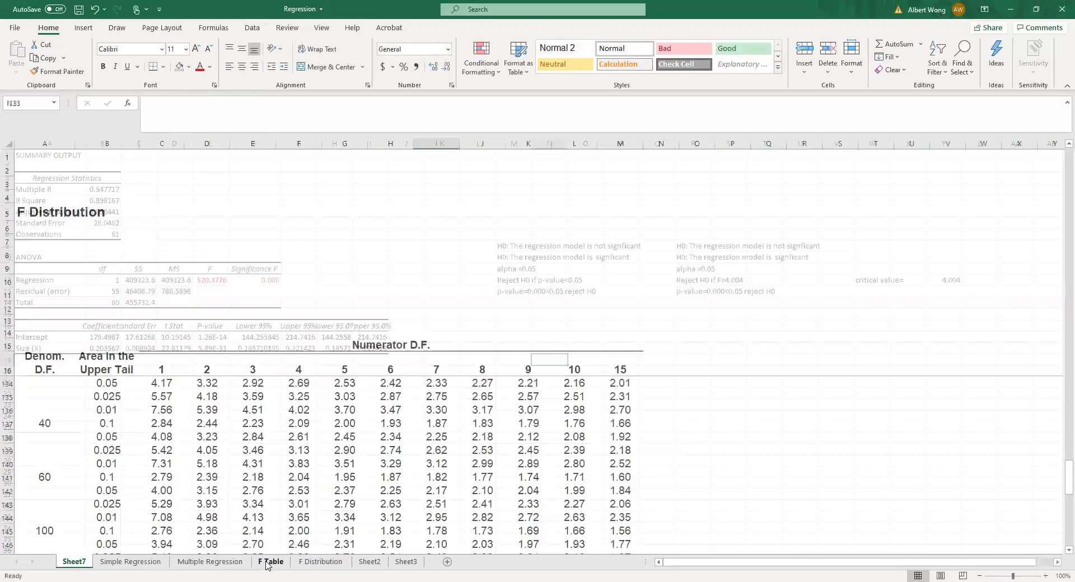
{"action": "scroll", "coordinate": [263, 411], "scroll_direction": "down", "scroll_amount": 2}
{"action": "scroll", "coordinate": [263, 411], "scroll_direction": "up", "scroll_amount": 3}
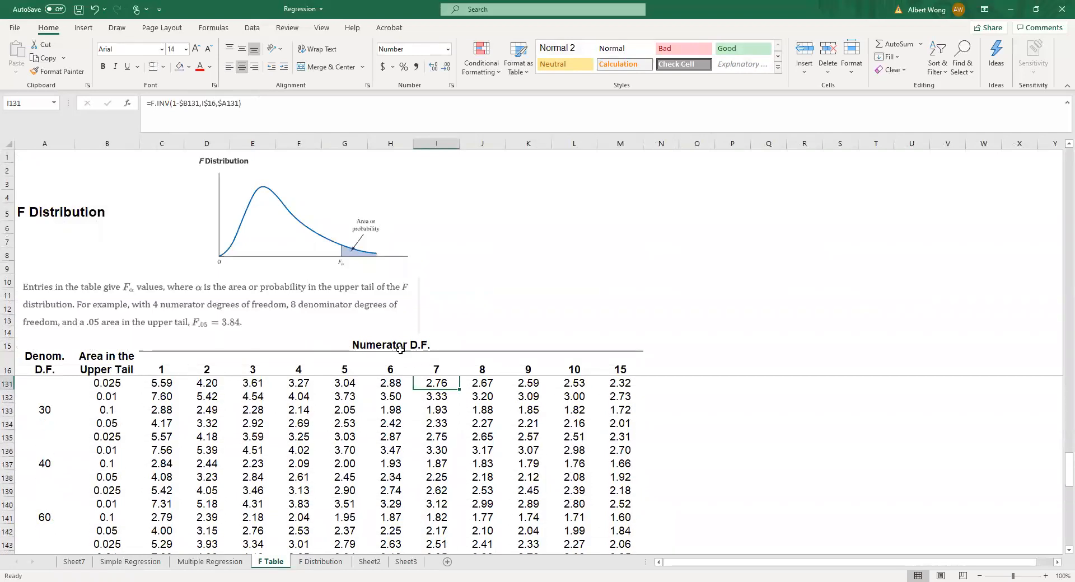
{"action": "scroll", "coordinate": [52, 398], "scroll_direction": "down", "scroll_amount": 7}
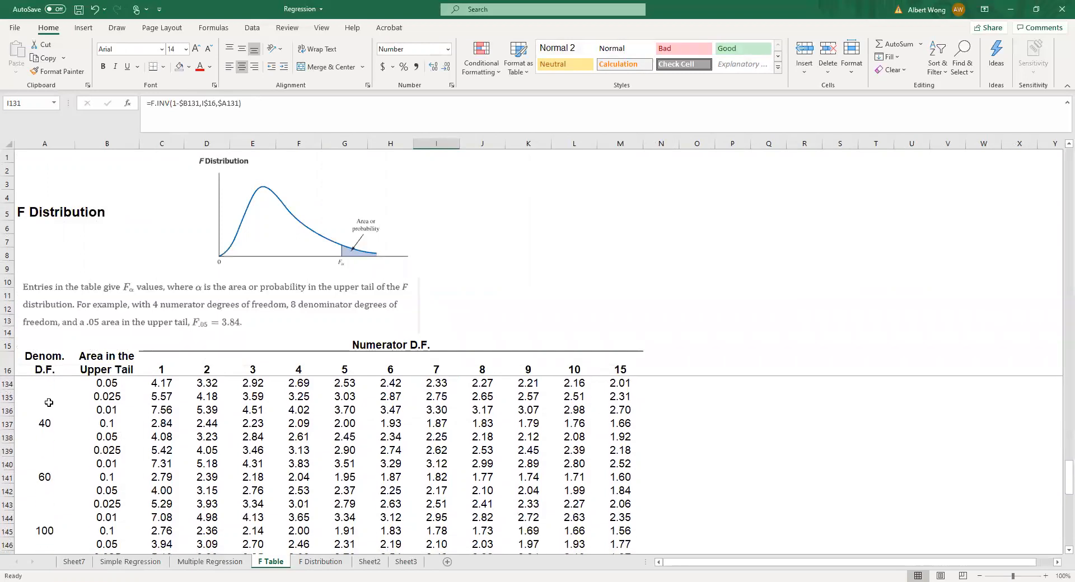
{"action": "scroll", "coordinate": [50, 401], "scroll_direction": "up", "scroll_amount": 6}
{"action": "scroll", "coordinate": [49, 403], "scroll_direction": "up", "scroll_amount": 3}
{"action": "scroll", "coordinate": [49, 403], "scroll_direction": "down", "scroll_amount": 3}
{"action": "left_click", "coordinate": [164, 438]}
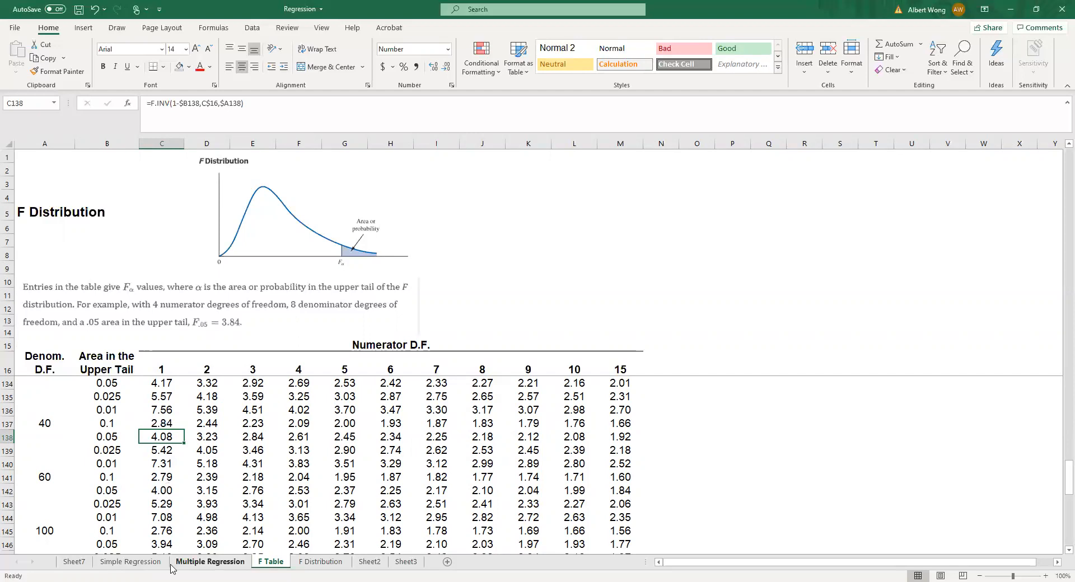
Replace the conclusion in R13 on Sheet7 with "Since F=520.3776>4.004 reject H0".
{"action": "left_click", "coordinate": [67, 564]}
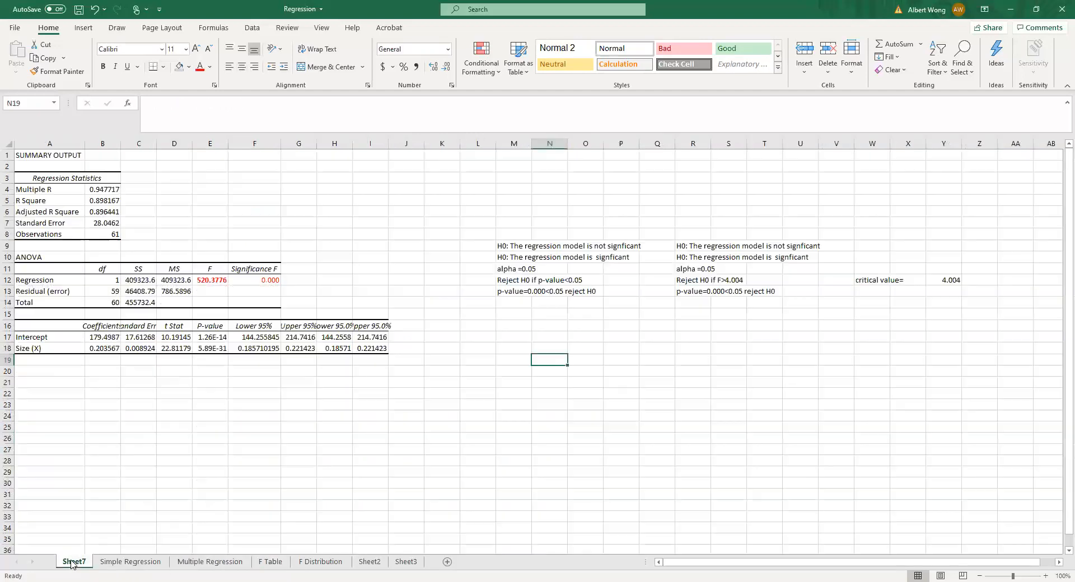
{"action": "left_click", "coordinate": [955, 282]}
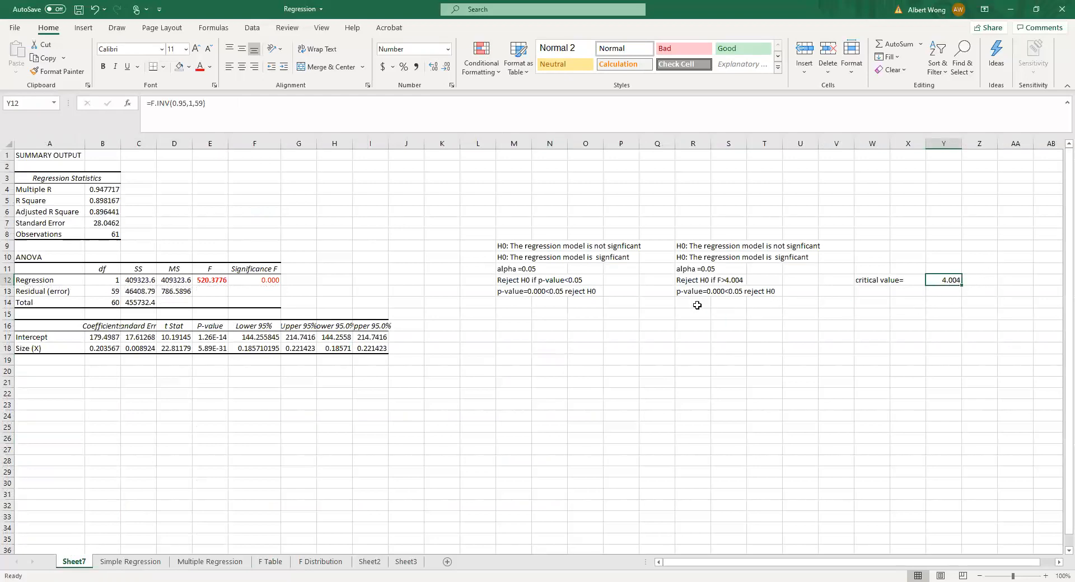
{"action": "left_click", "coordinate": [681, 293]}
{"action": "left_click_drag", "start_coordinate": [144, 103], "coordinate": [310, 122]}
{"action": "type", "text": "Since F="}
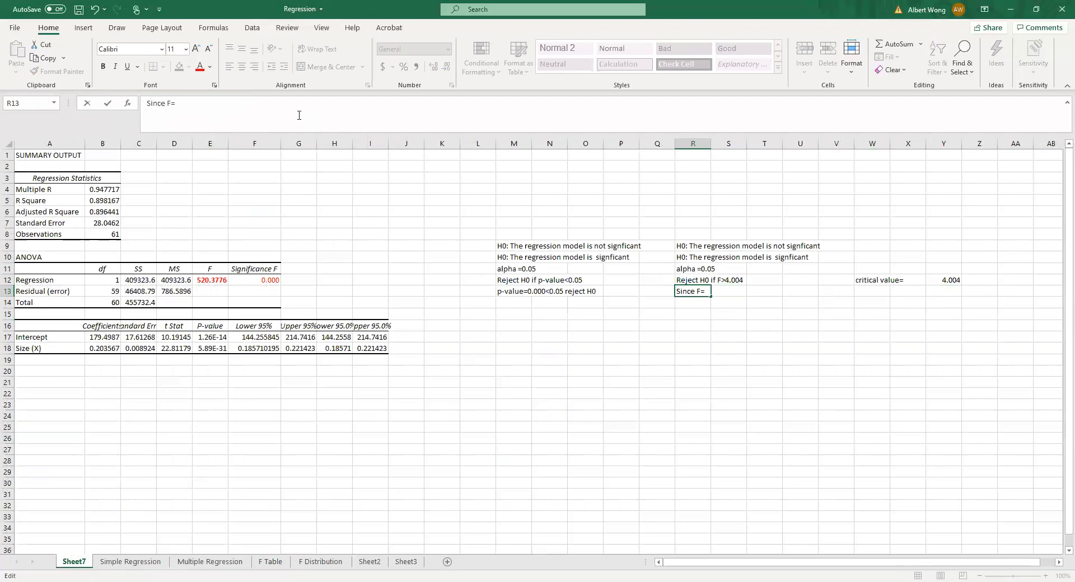
{"action": "type", "text": "520.3776>4.004"}
{"action": "type", "text": "reject H0"}
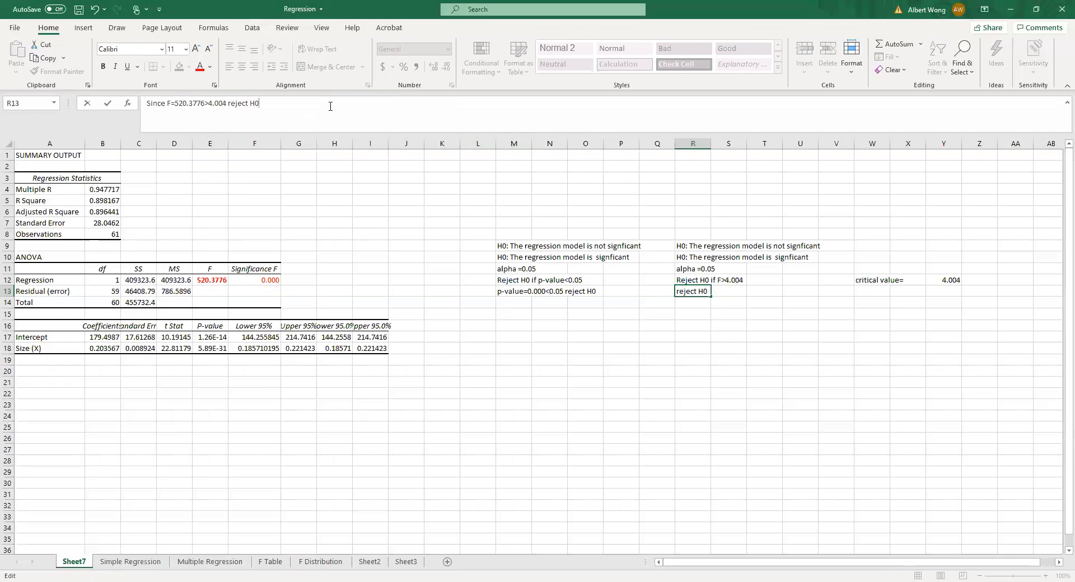
{"action": "key", "text": "Return"}
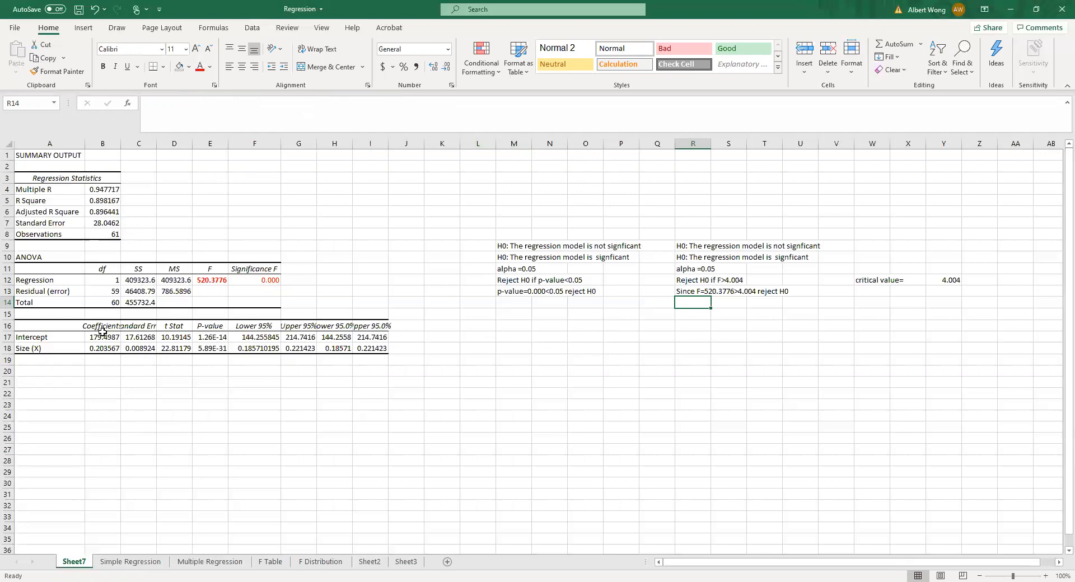
Fit column C to its contents and fill the Size (X) t Stat and P-value cells D18:E18 with yellow.
{"action": "left_click", "coordinate": [35, 352]}
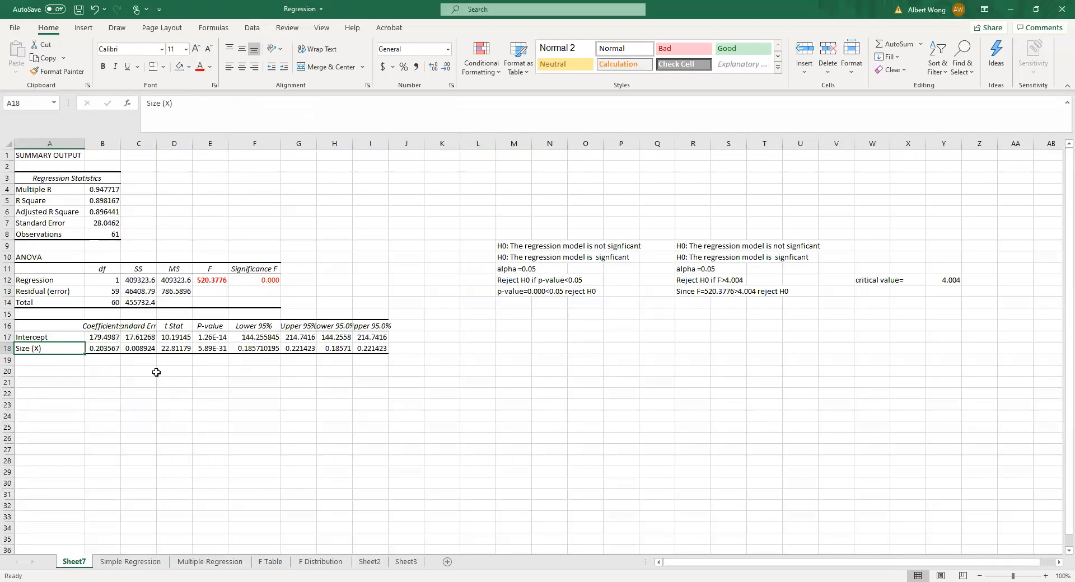
{"action": "double_click", "coordinate": [157, 144]}
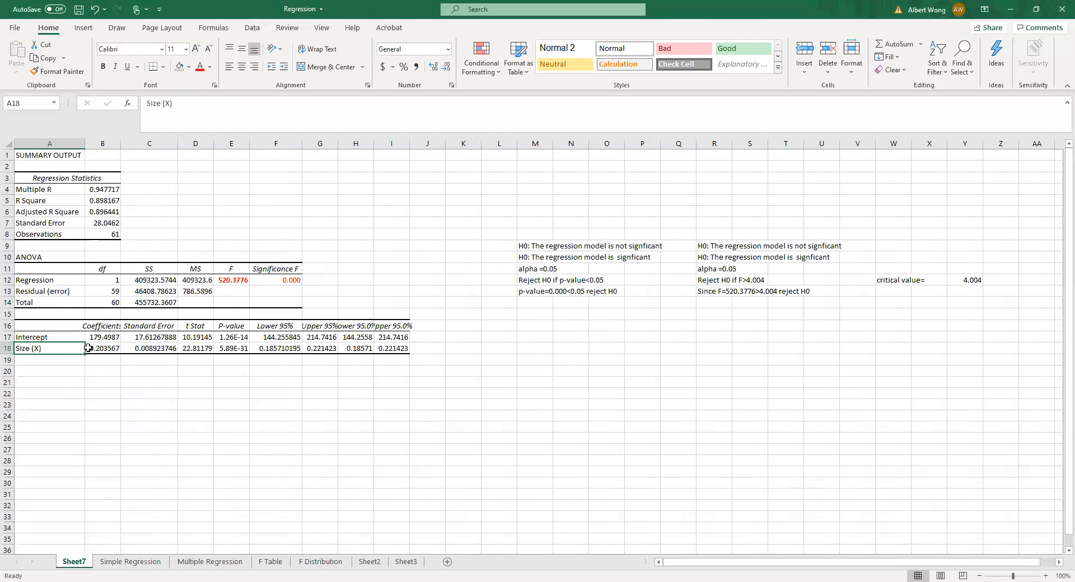
{"action": "left_click", "coordinate": [202, 349]}
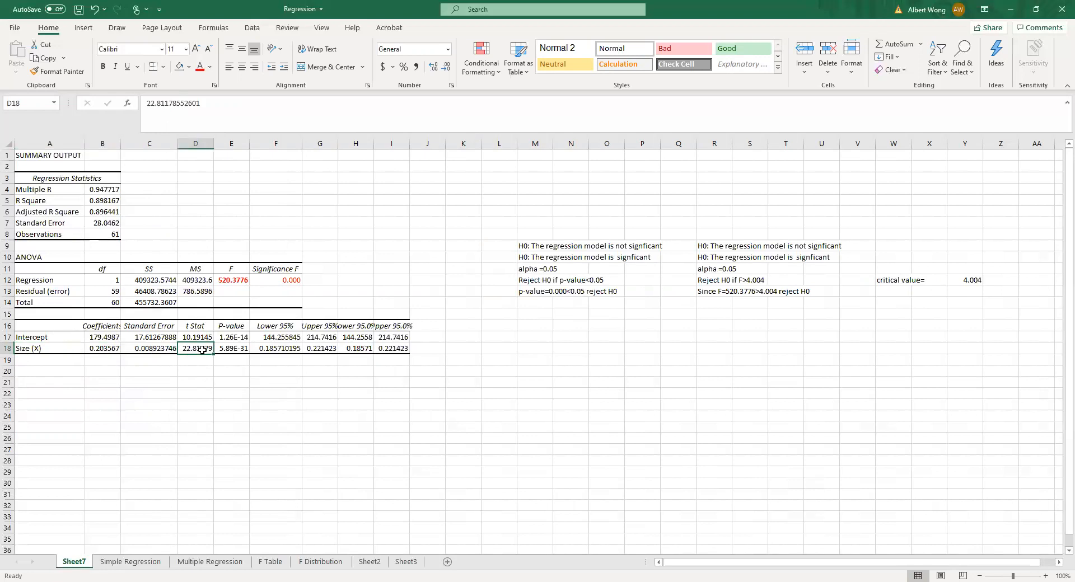
{"action": "left_click_drag", "start_coordinate": [205, 328], "coordinate": [243, 351]}
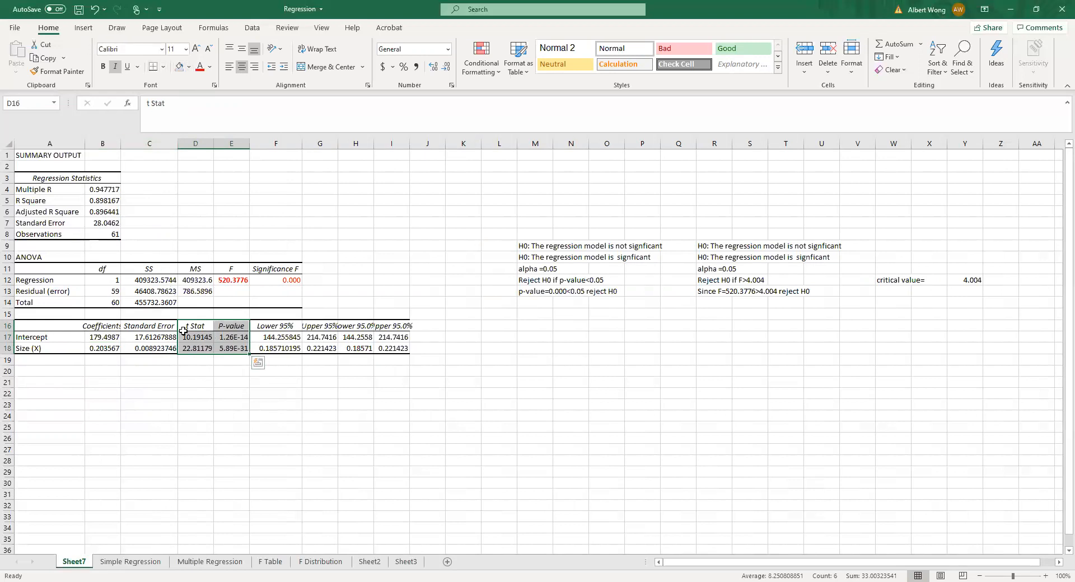
{"action": "left_click", "coordinate": [193, 346]}
{"action": "left_click_drag", "start_coordinate": [193, 346], "coordinate": [228, 350]}
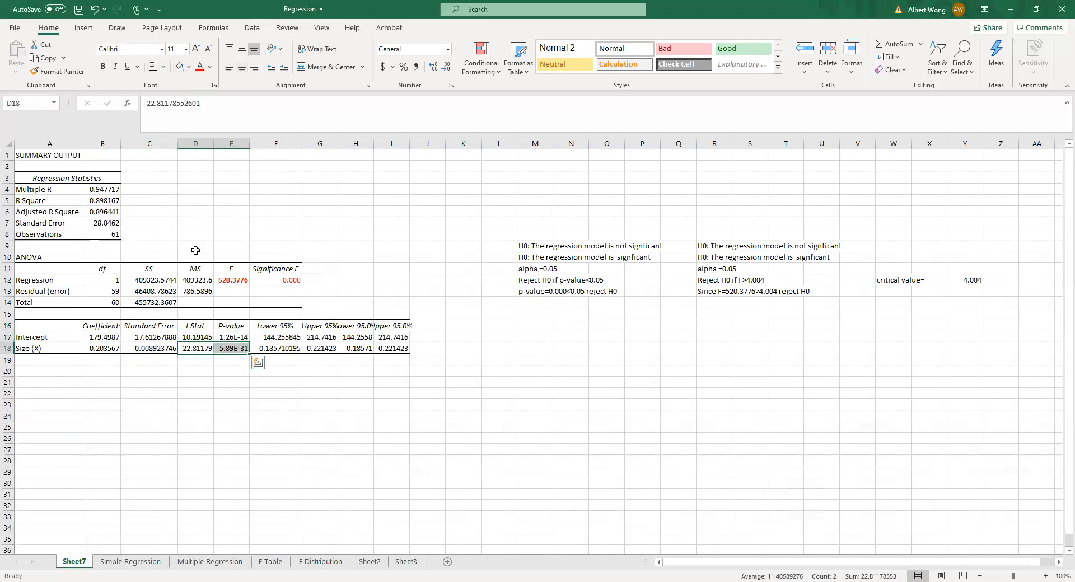
{"action": "left_click", "coordinate": [190, 69]}
{"action": "left_click", "coordinate": [208, 173]}
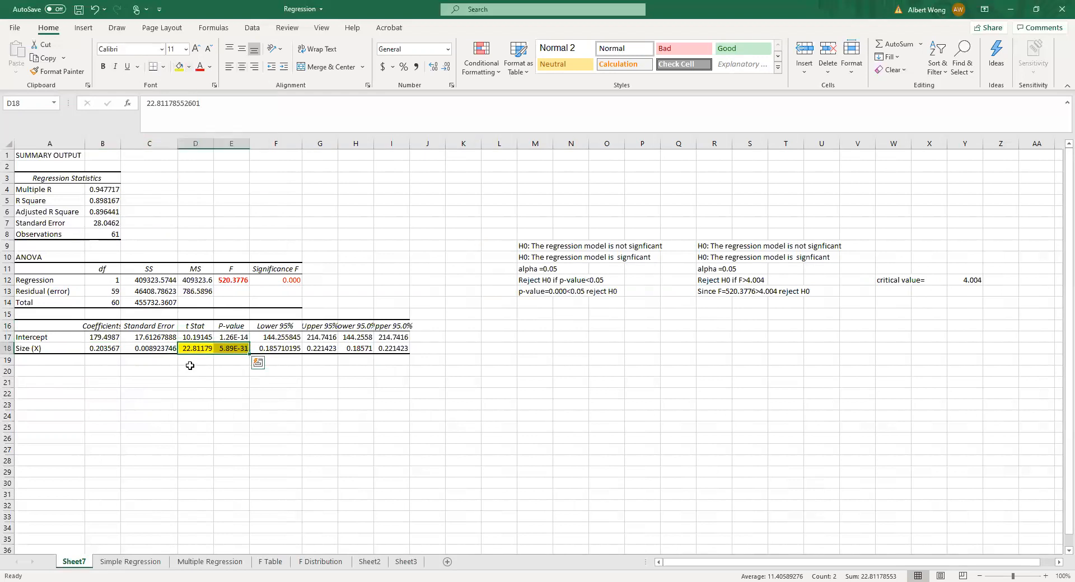
{"action": "left_click", "coordinate": [198, 370]}
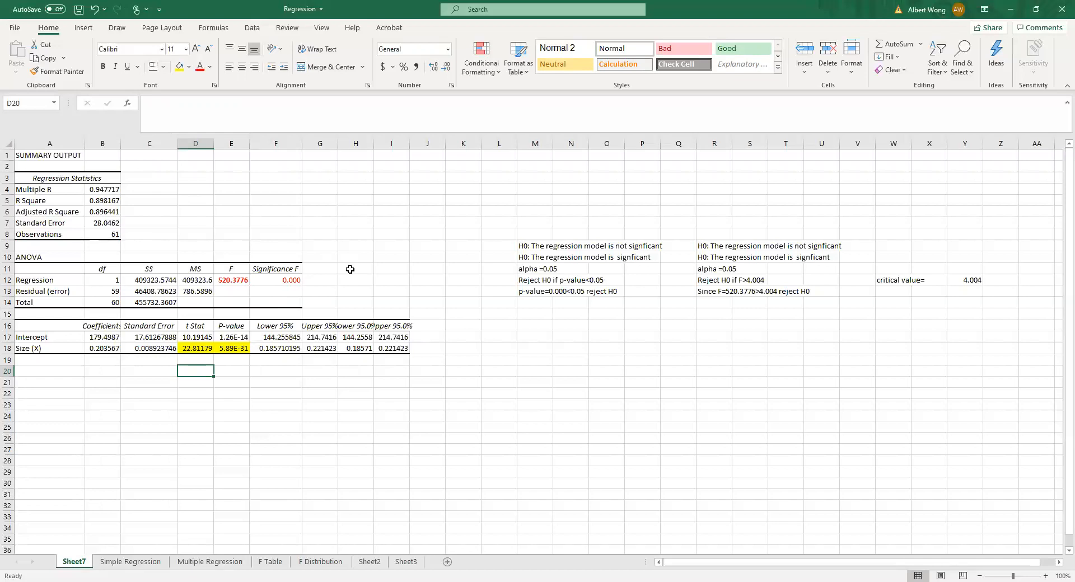
{"action": "left_click", "coordinate": [21, 351]}
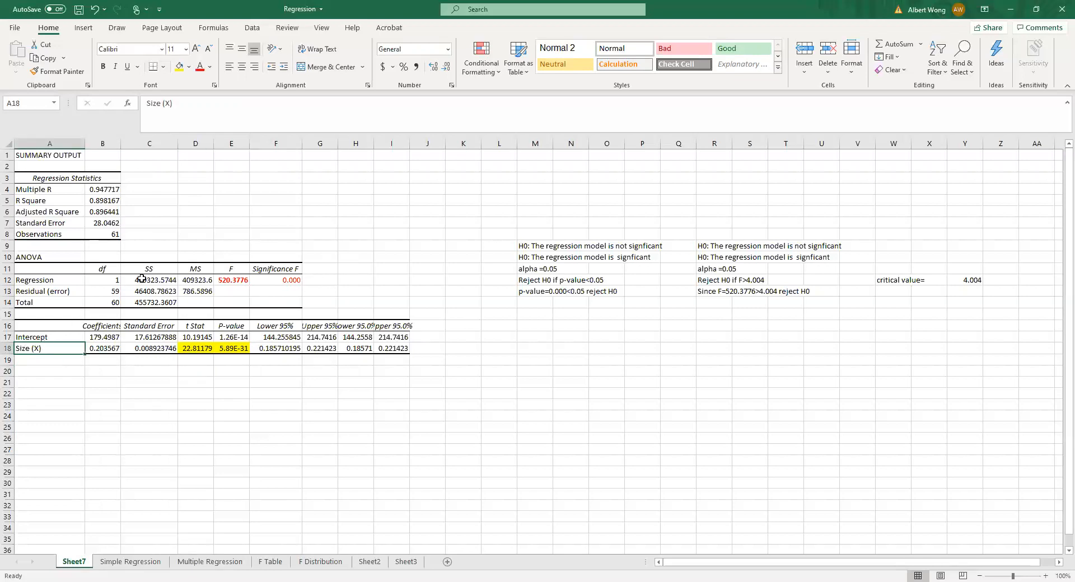
{"action": "left_click", "coordinate": [182, 350]}
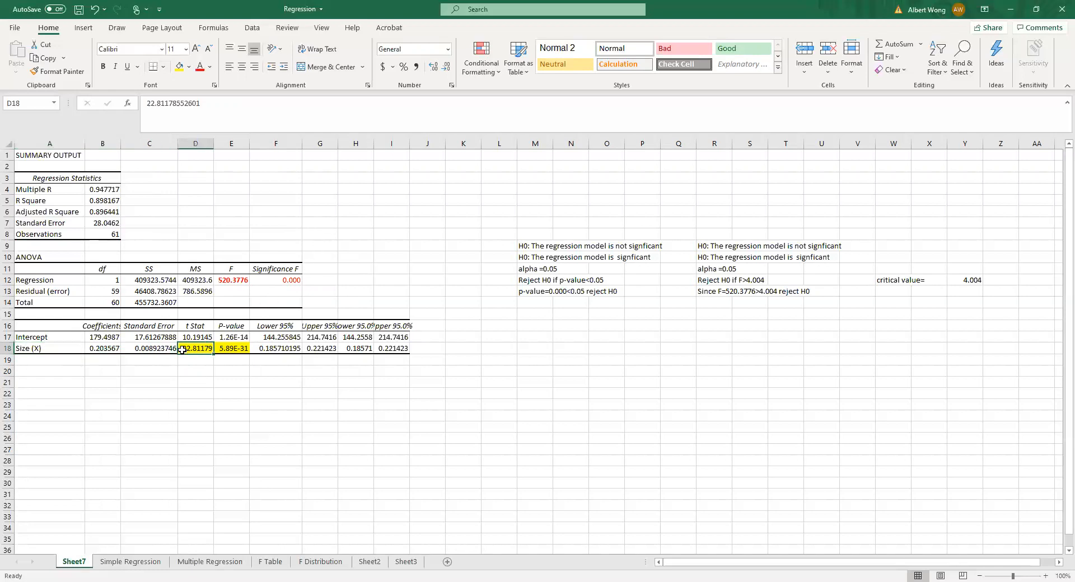
{"action": "left_click", "coordinate": [229, 347]}
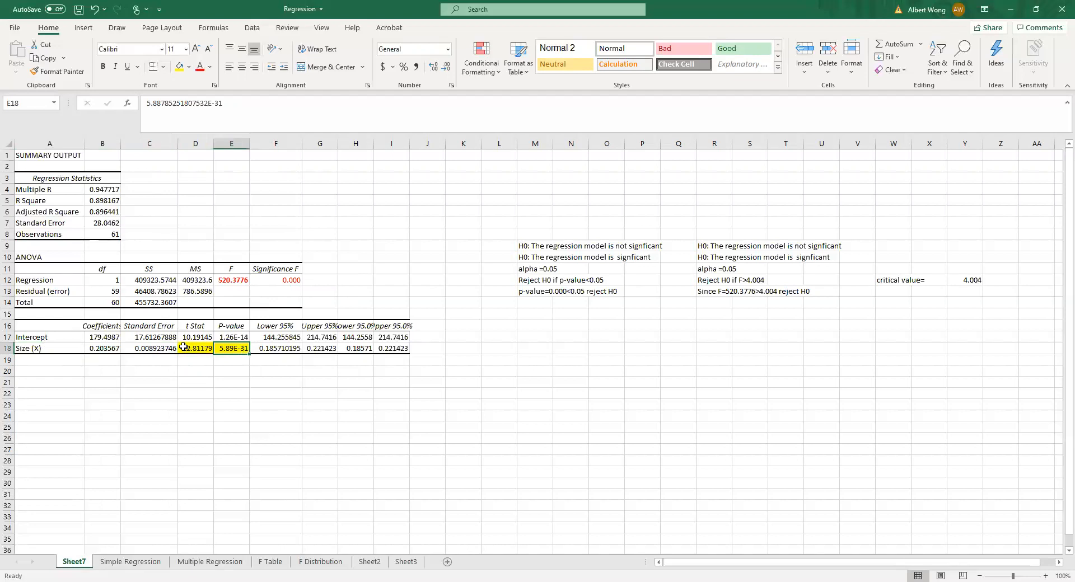
{"action": "left_click_drag", "start_coordinate": [191, 348], "coordinate": [233, 348]}
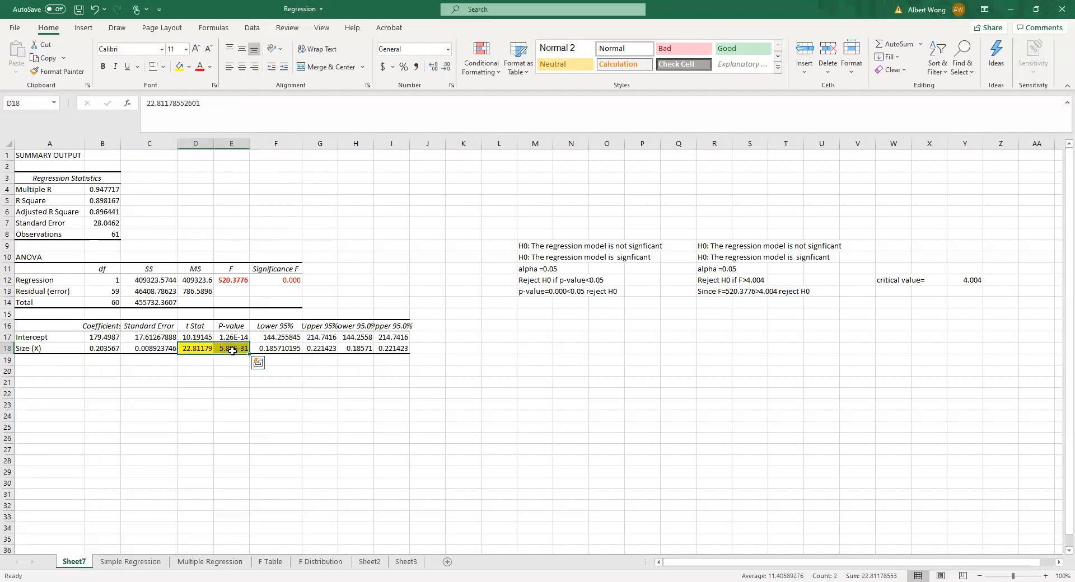
Enter the null hypothesis "H0: the variable Size is not significant" in cell M18.
{"action": "left_click", "coordinate": [529, 348]}
{"action": "type", "text": "H0:"}
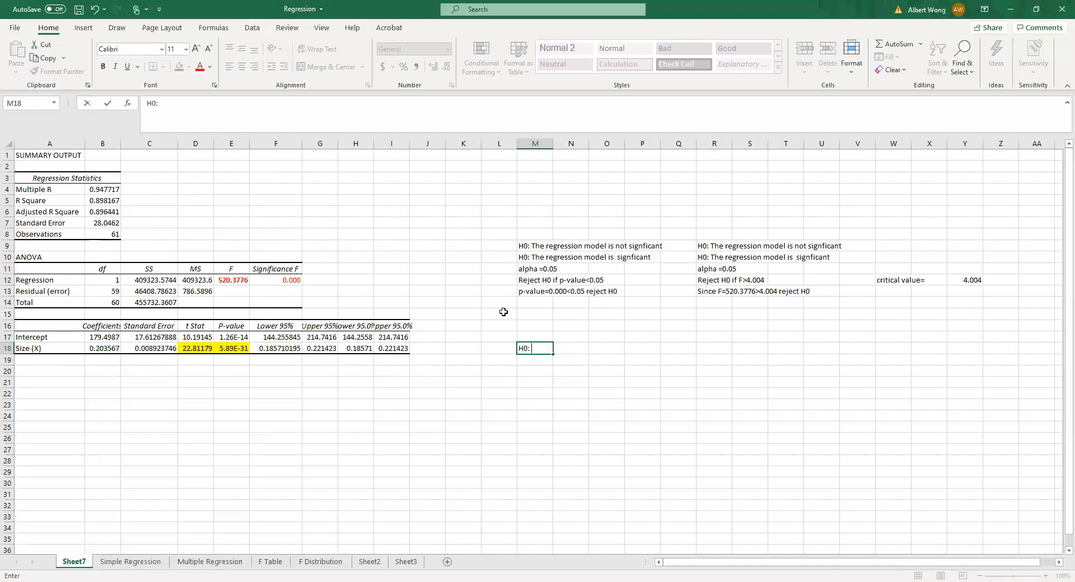
{"action": "type", "text": " the "}
{"action": "type", "text": "variabl"}
{"action": "type", "text": "e Size is "}
{"action": "type", "text": "stingi"}
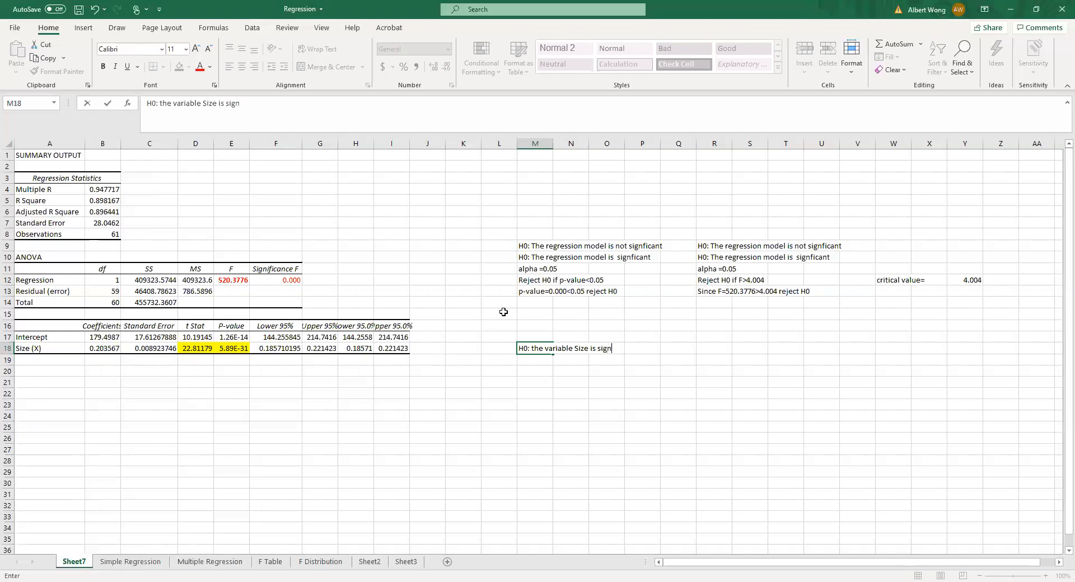
{"action": "type", "text": "ficant"}
{"action": "left_click", "coordinate": [227, 103]}
{"action": "type", "text": "not"}
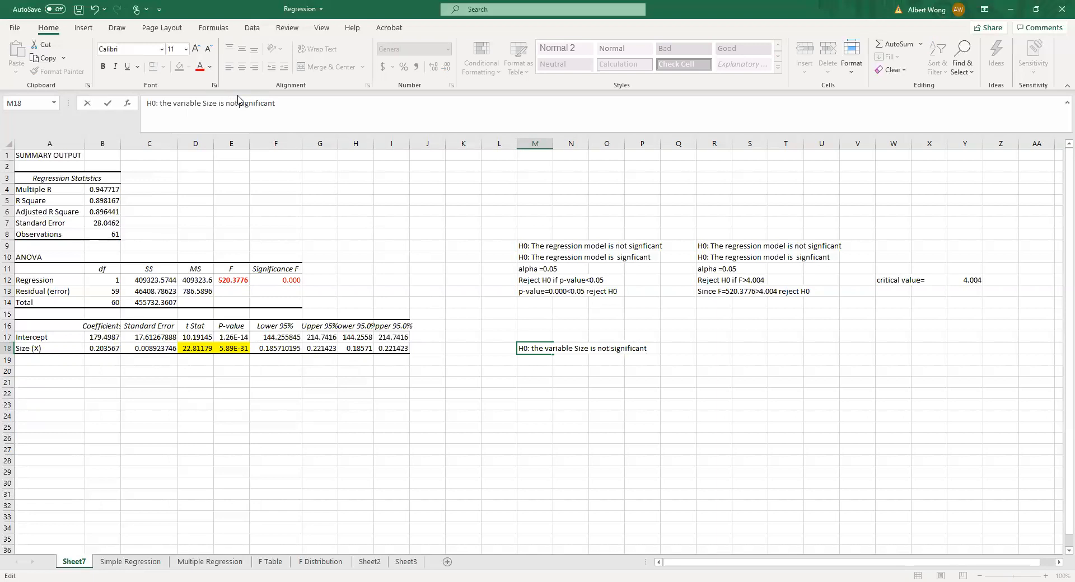
{"action": "key", "text": "Return"}
Copy the null hypothesis from M18 to M19 and change the copy's label to "Ha".
{"action": "left_click", "coordinate": [536, 348]}
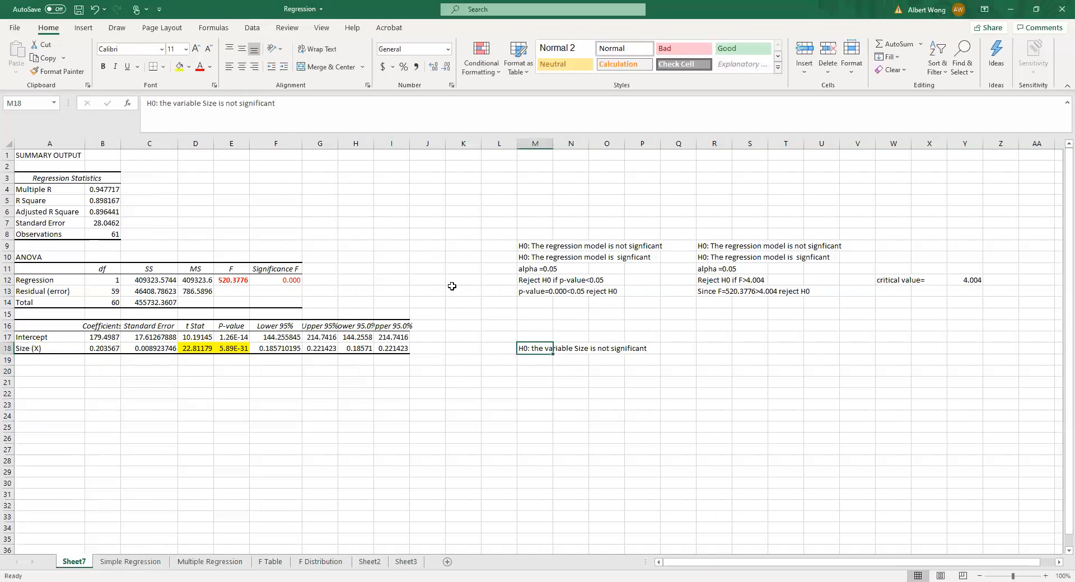
{"action": "left_click", "coordinate": [48, 58]}
{"action": "left_click", "coordinate": [538, 360]}
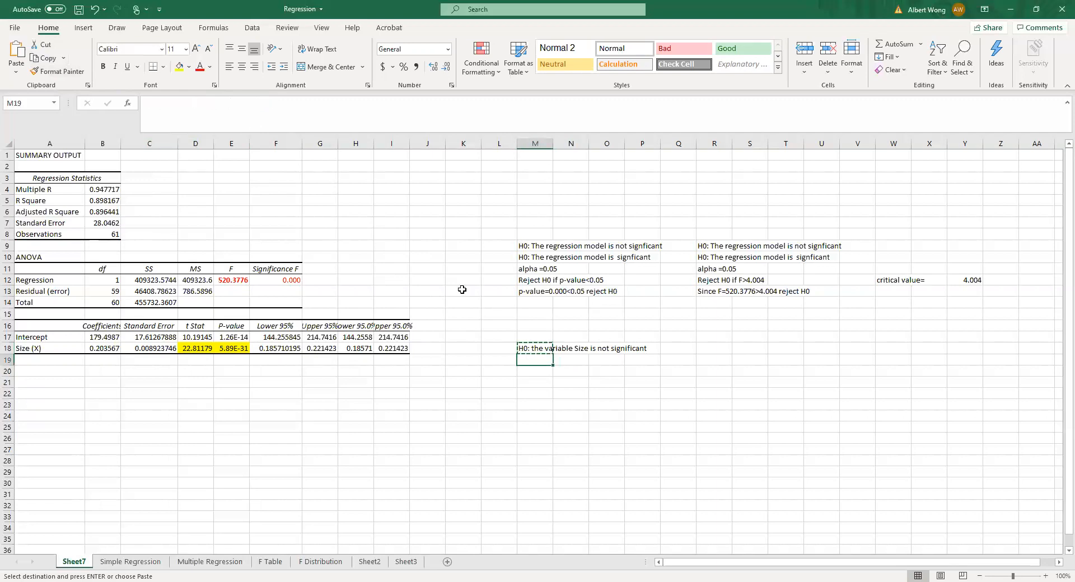
{"action": "left_click", "coordinate": [22, 59]}
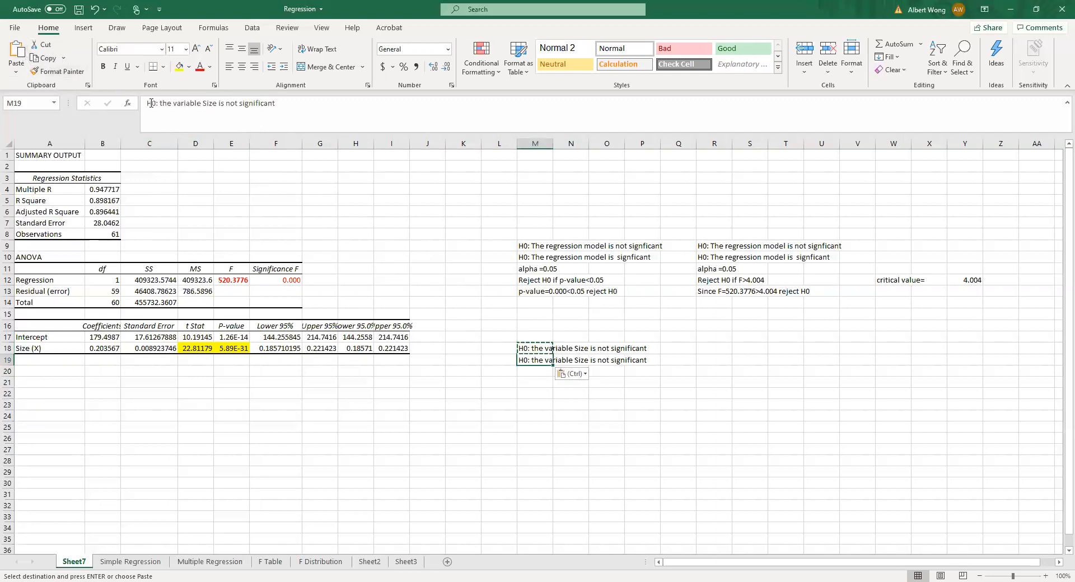
{"action": "type", "text": "the va"}
{"action": "left_click", "coordinate": [564, 382]}
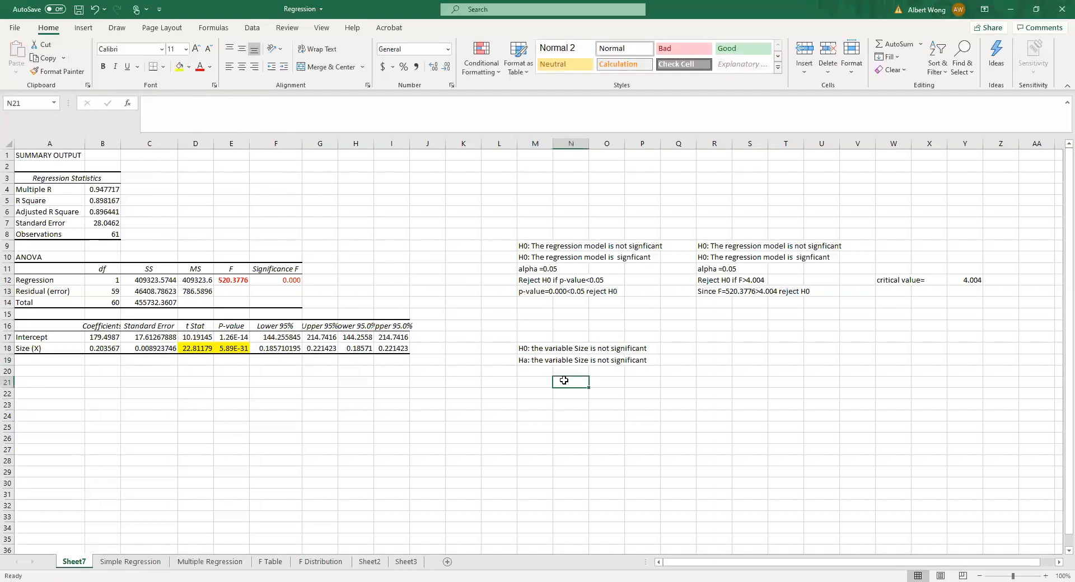
Delete "no" from the alternative hypothesis in M19, leaving "Ha: the variable Size is t significant".
{"action": "left_click", "coordinate": [547, 361]}
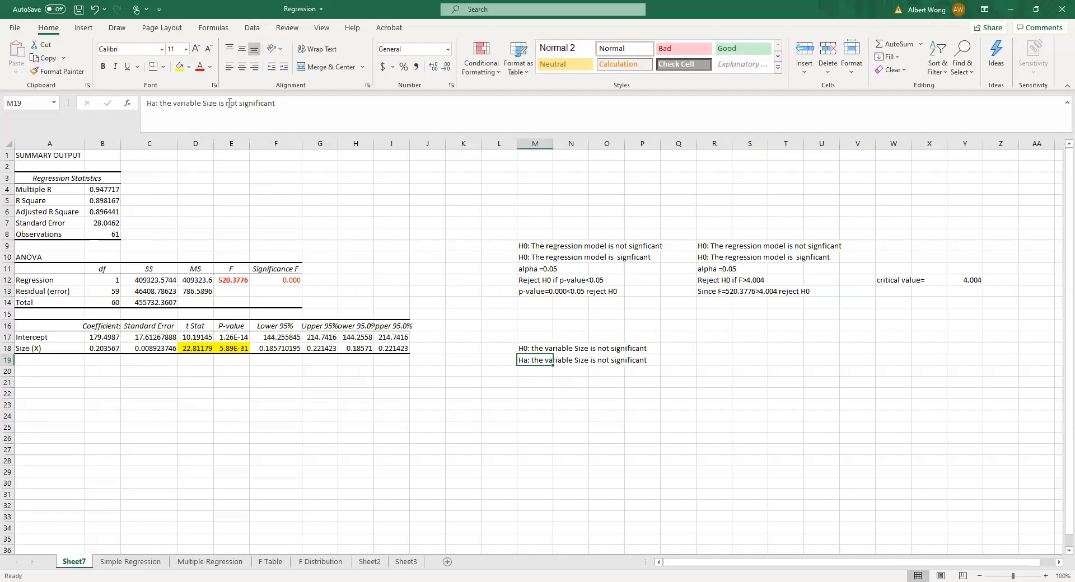
{"action": "left_click_drag", "start_coordinate": [229, 103], "coordinate": [237, 103]}
{"action": "key", "text": "BackSpace"}
{"action": "key", "text": "Return"}
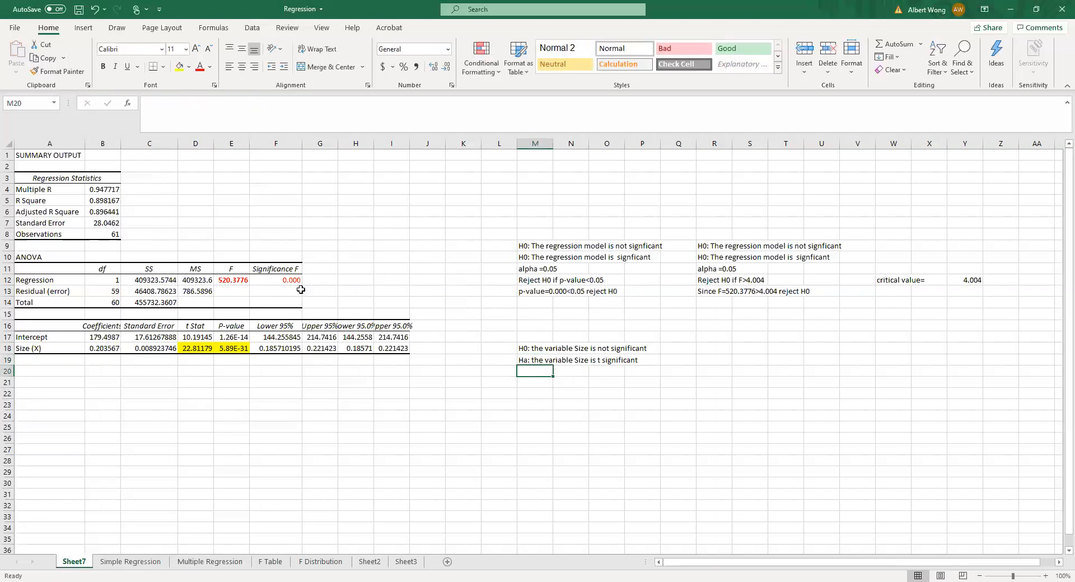
Enter "alpha = 0.05" in M20 and the decision rule "Reject H0 of p-value <0.05" in M21.
{"action": "type", "text": "alpha = 0.05"}
{"action": "key", "text": "Return"}
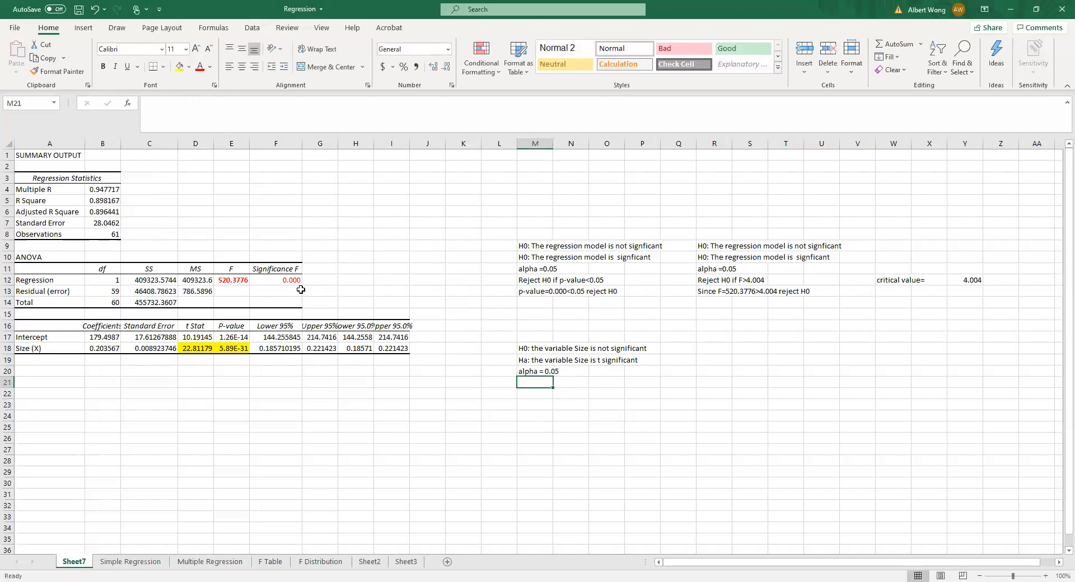
{"action": "type", "text": "Reje"}
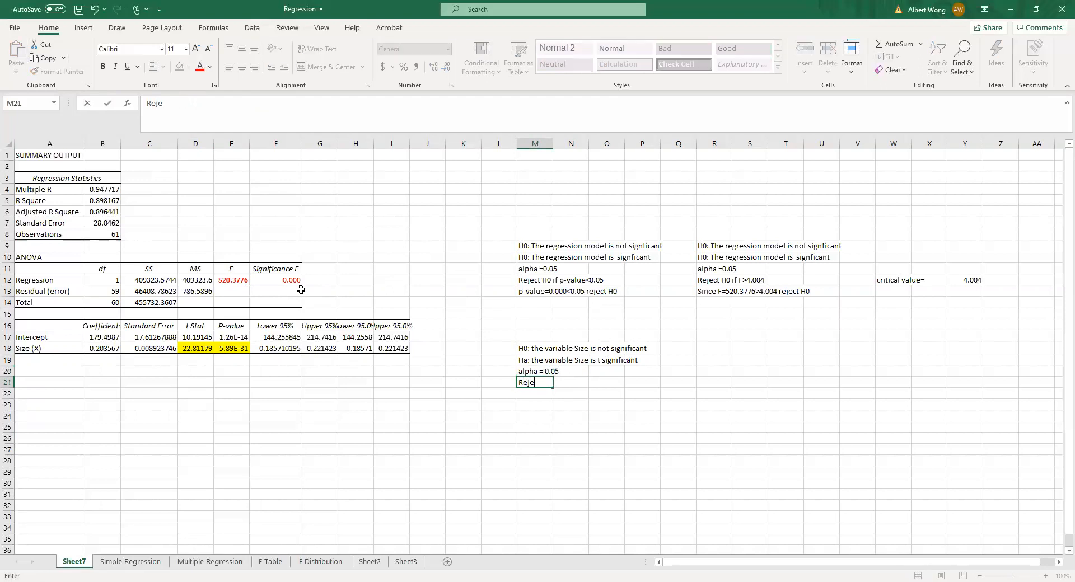
{"action": "type", "text": "ct H0 of p-value <0.05"}
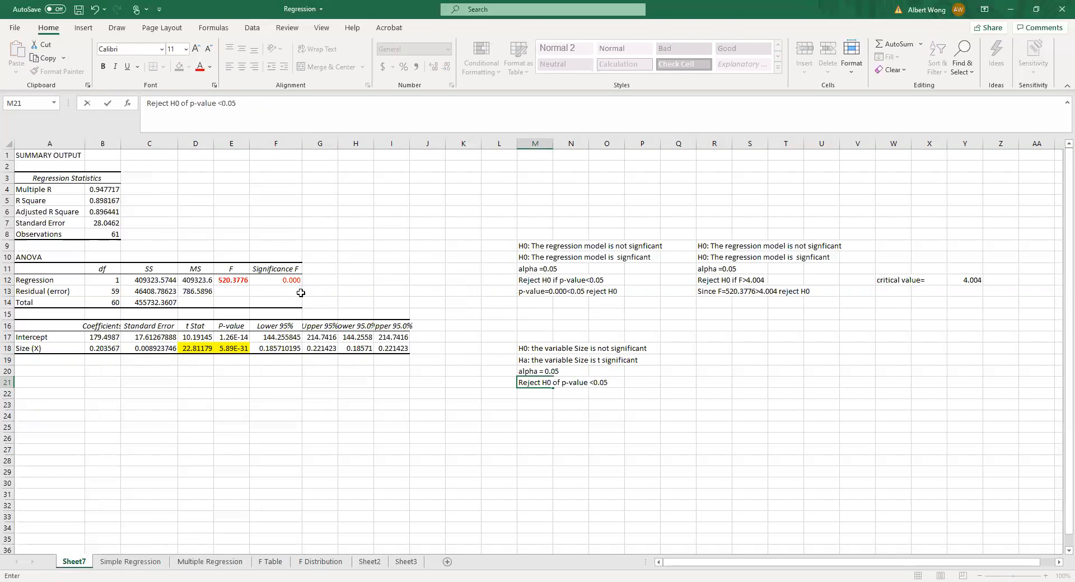
{"action": "left_click", "coordinate": [535, 428]}
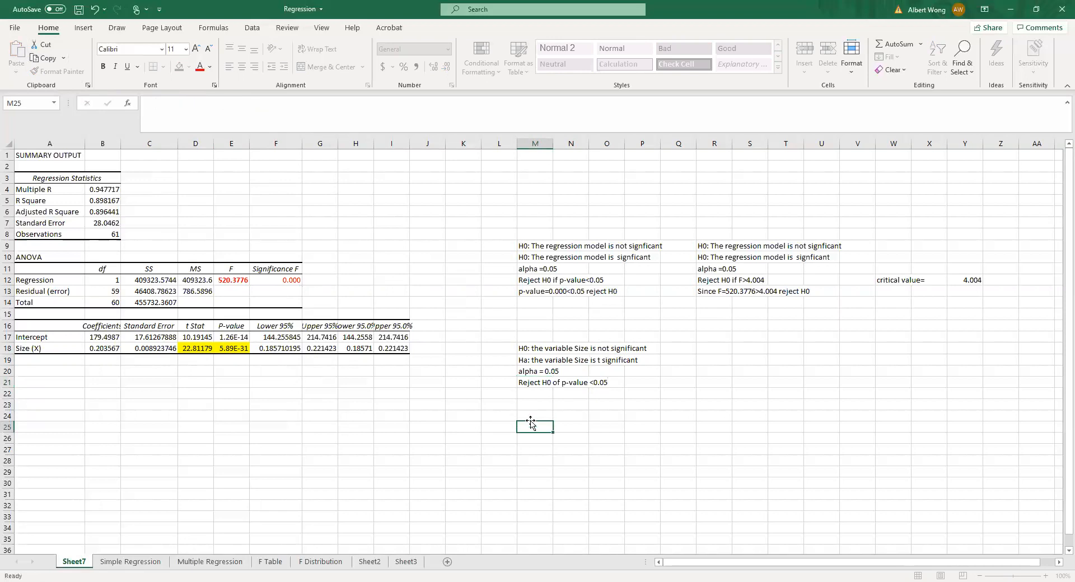
Try to change how many decimal places the Size (X) P-value in E18 displays.
{"action": "left_click", "coordinate": [236, 350]}
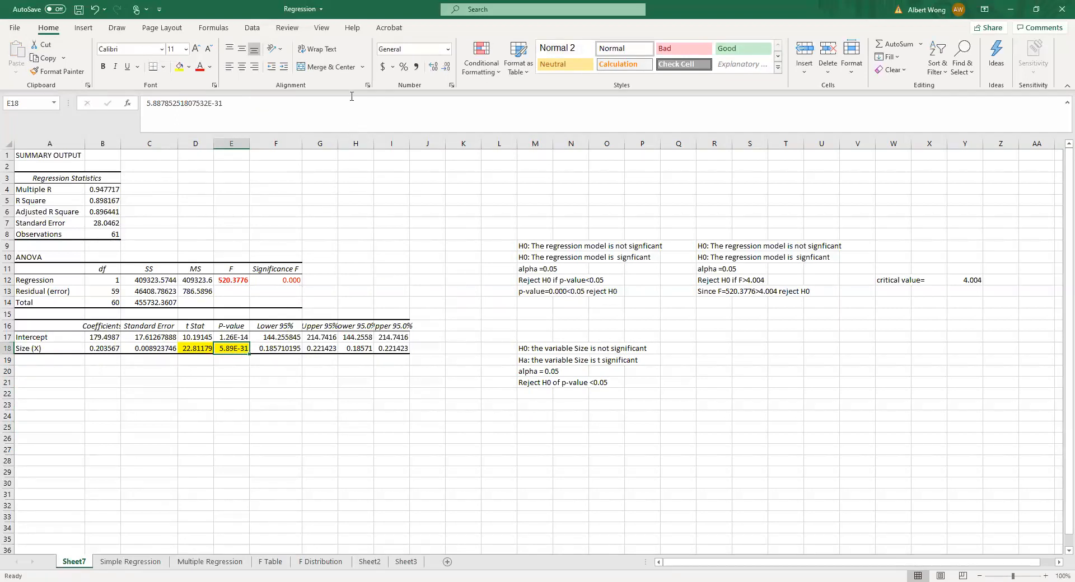
{"action": "left_click", "coordinate": [448, 67]}
{"action": "left_click", "coordinate": [448, 67]}
{"action": "left_click", "coordinate": [434, 68]}
{"action": "left_click", "coordinate": [434, 68]}
Open the cell formatting options for the Size (X) P-value in E18 and choose the Number category.
{"action": "left_click", "coordinate": [854, 77]}
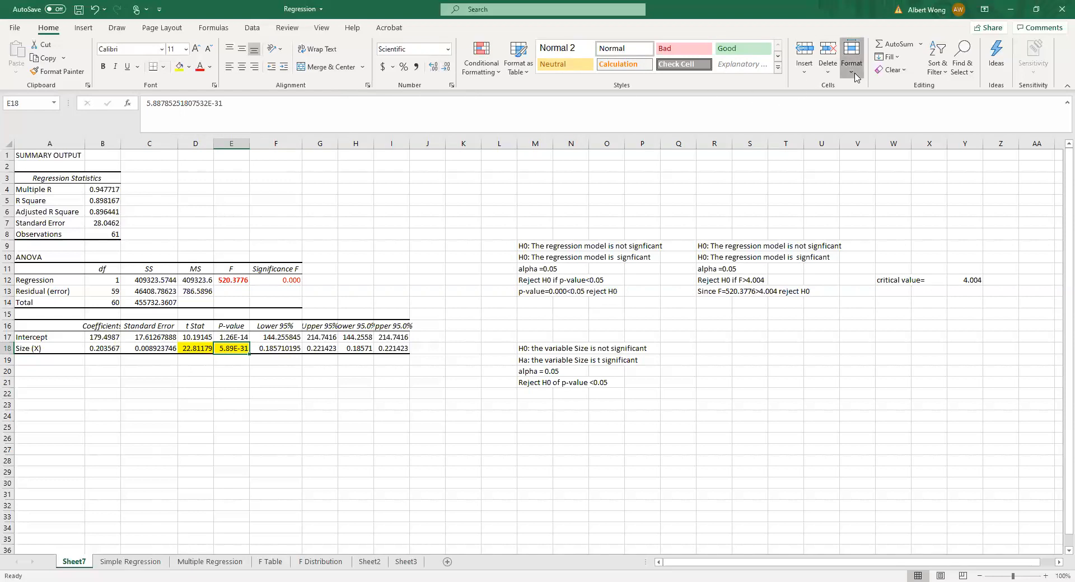
{"action": "left_click", "coordinate": [148, 115]}
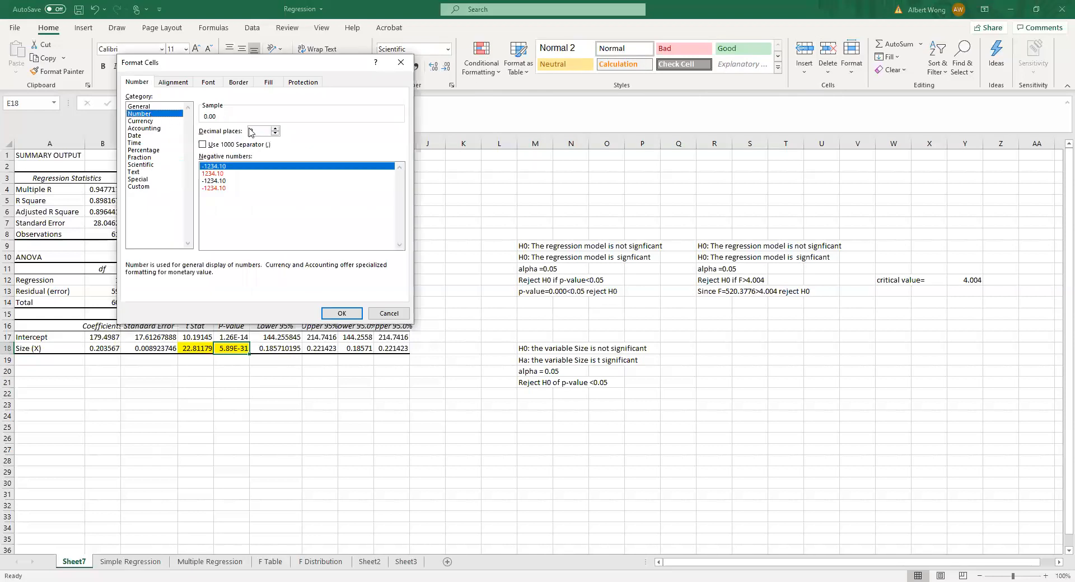
Format the p-value of Size in E18 as a number with three decimal places.
{"action": "left_click", "coordinate": [278, 128]}
{"action": "left_click", "coordinate": [343, 315]}
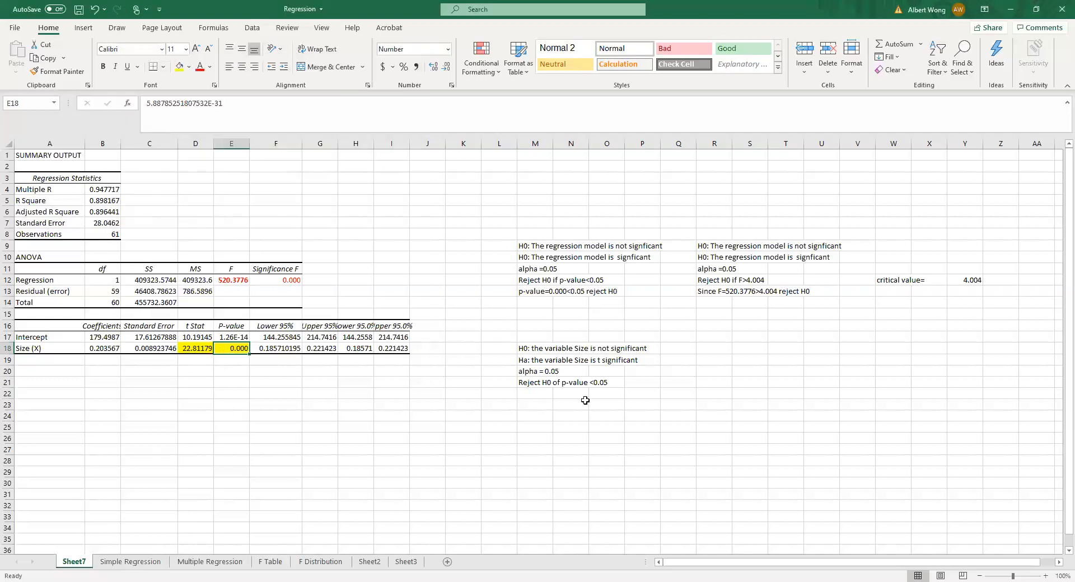
Enter the conclusion "Since p-value=0.000<0.05 reject H0" in M22, below the p-value decision rule.
{"action": "left_click", "coordinate": [533, 394]}
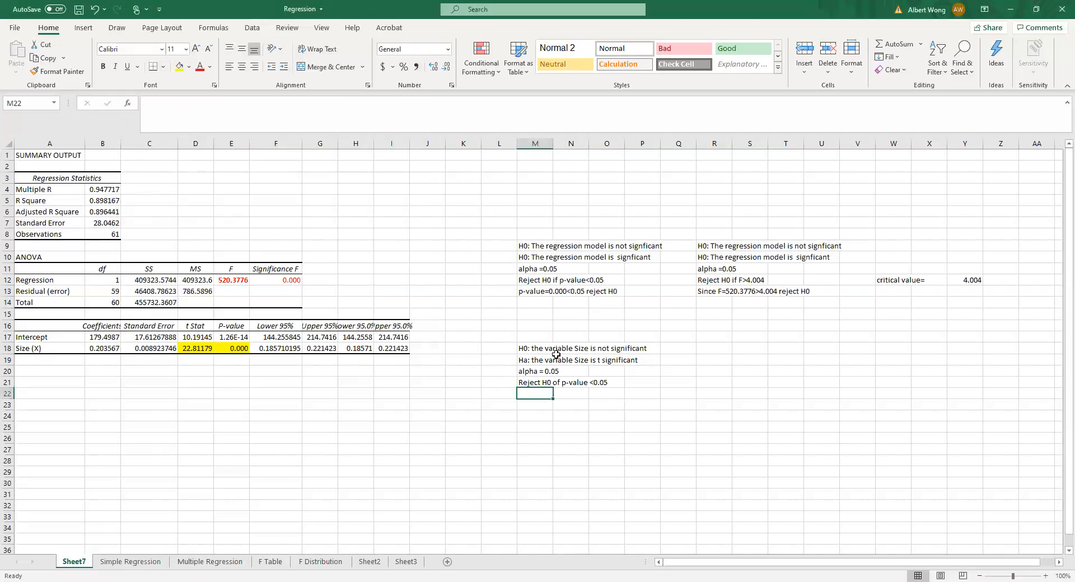
{"action": "type", "text": "Since "}
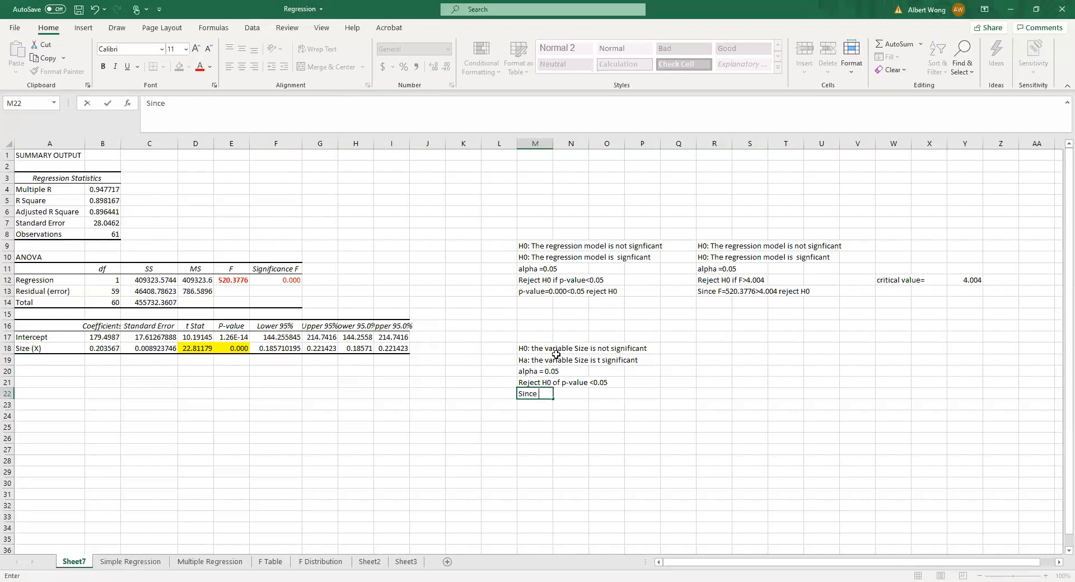
{"action": "type", "text": "p-value=0.000<0.05"}
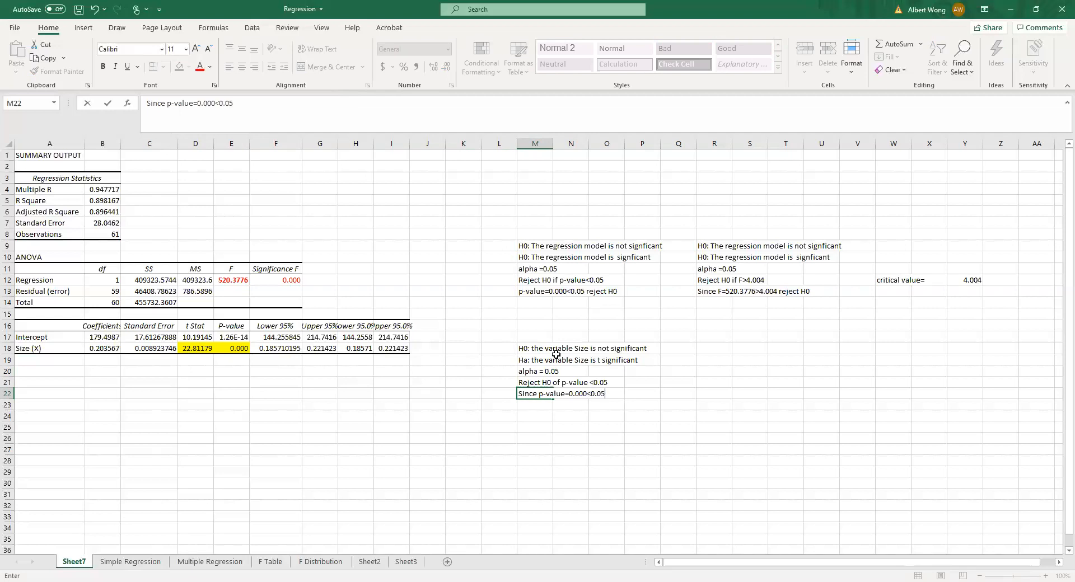
{"action": "type", "text": " reject H0"}
{"action": "key", "text": "Return"}
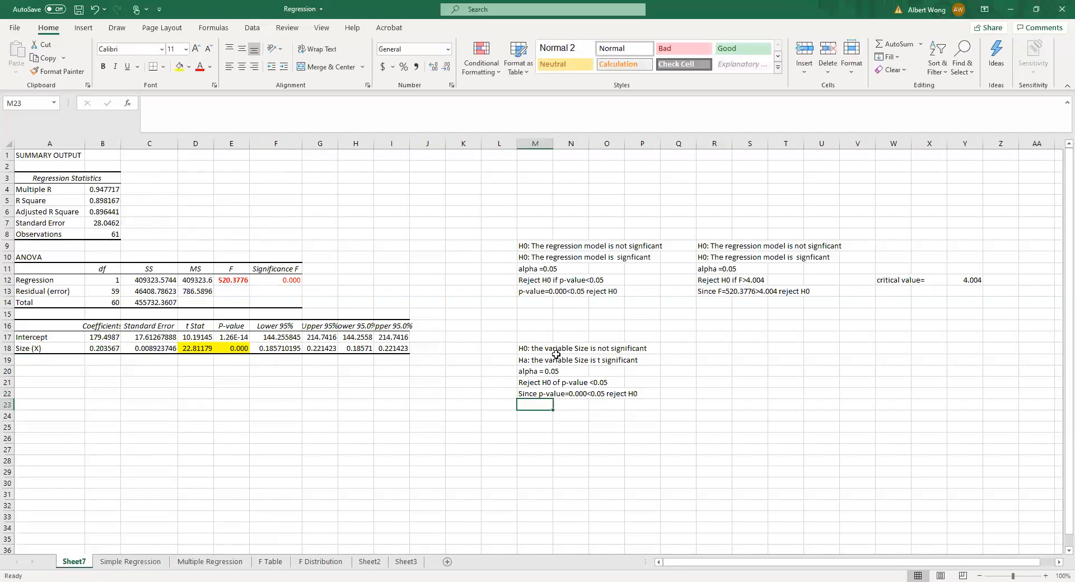
{"action": "left_click", "coordinate": [283, 283]}
{"action": "left_click", "coordinate": [235, 346]}
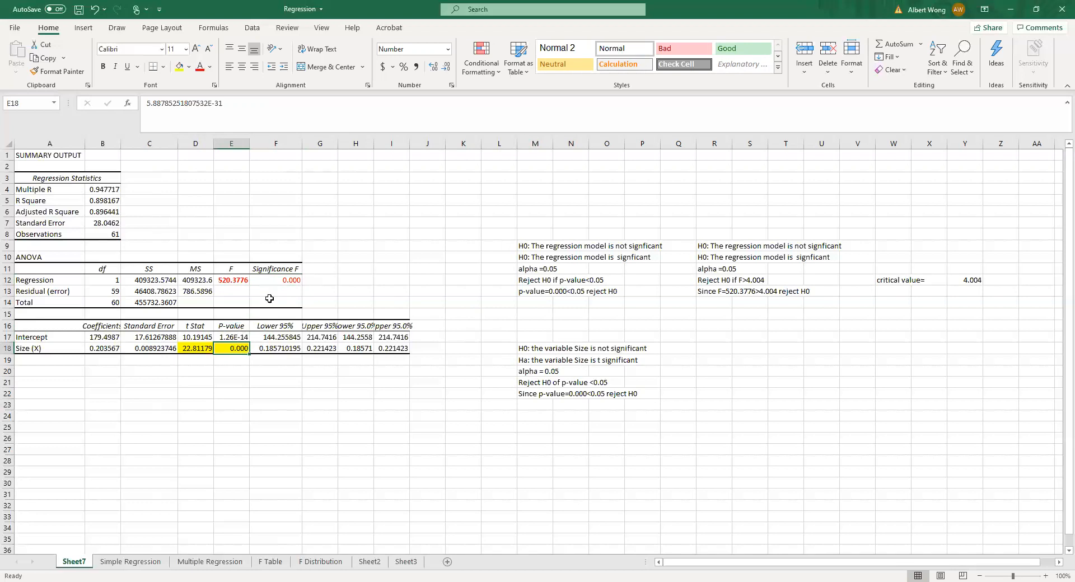
Copy the Size hypothesis test text in M18:M22 and paste it at R18.
{"action": "left_click", "coordinate": [554, 352]}
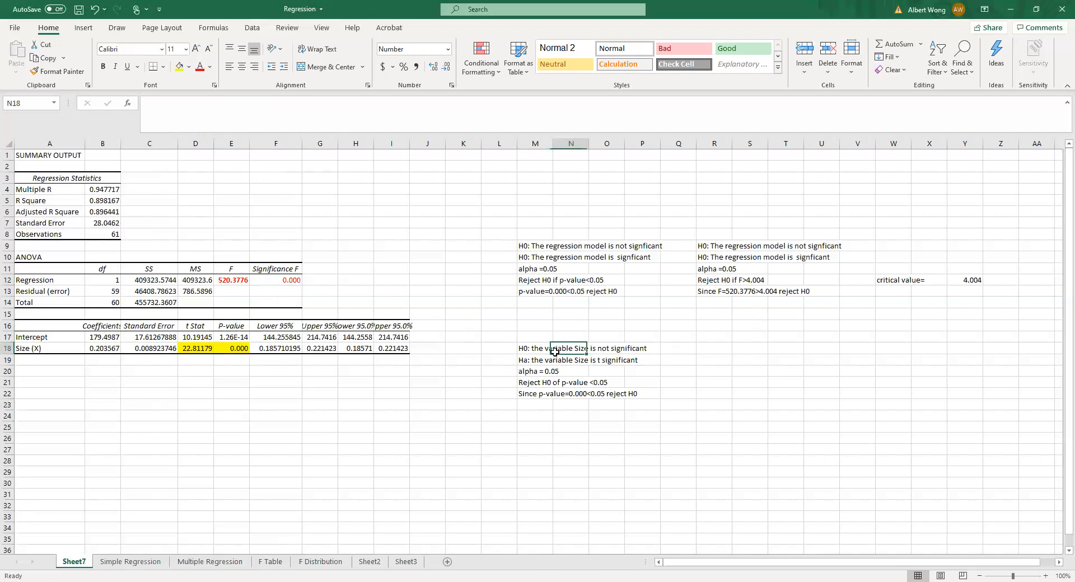
{"action": "left_click_drag", "start_coordinate": [555, 352], "coordinate": [558, 394]}
{"action": "left_click_drag", "start_coordinate": [525, 352], "coordinate": [534, 395]}
{"action": "key", "text": "ctrl+c"}
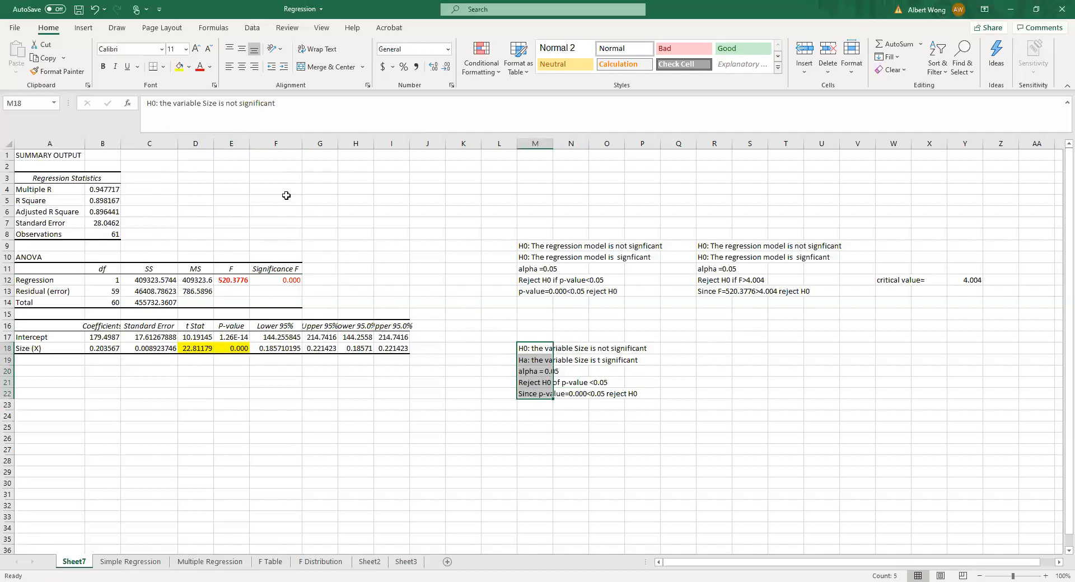
{"action": "left_click", "coordinate": [44, 58]}
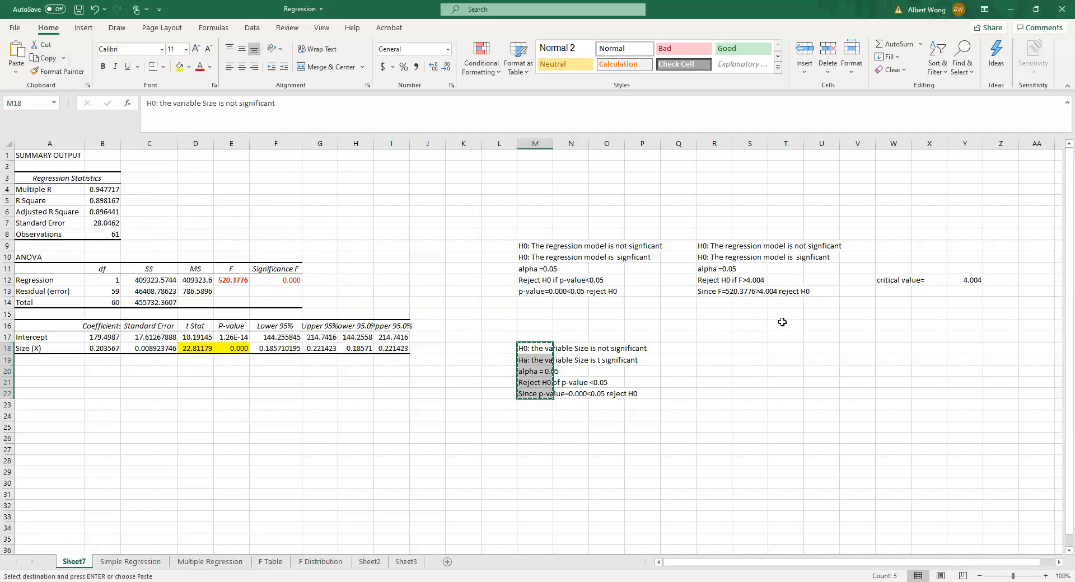
{"action": "left_click", "coordinate": [720, 344]}
{"action": "left_click", "coordinate": [14, 53]}
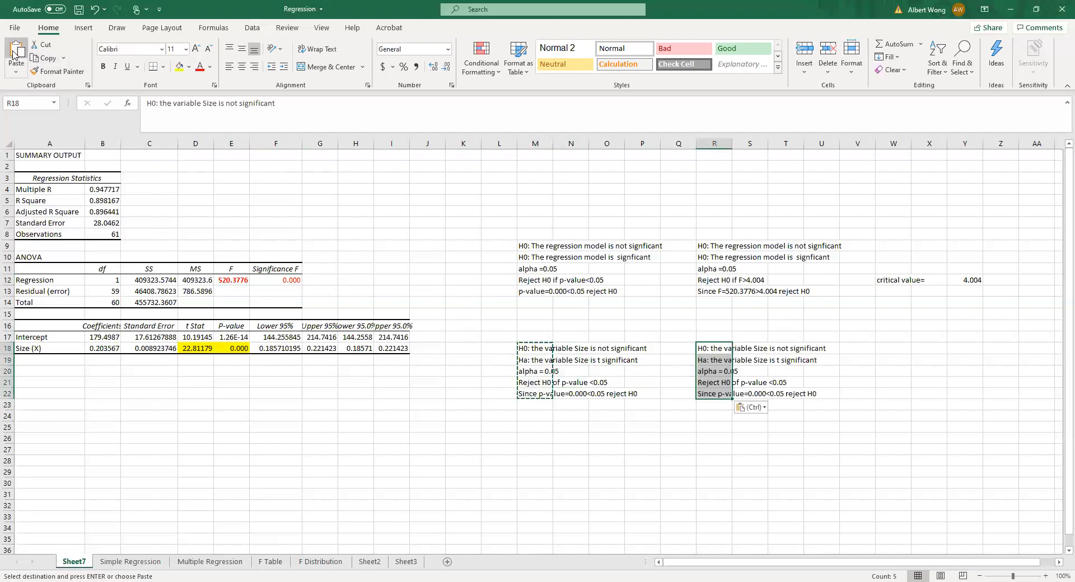
Clear the pasted decision rule and conclusion in R21:R22, keeping the hypotheses and alpha lines.
{"action": "left_click", "coordinate": [721, 372]}
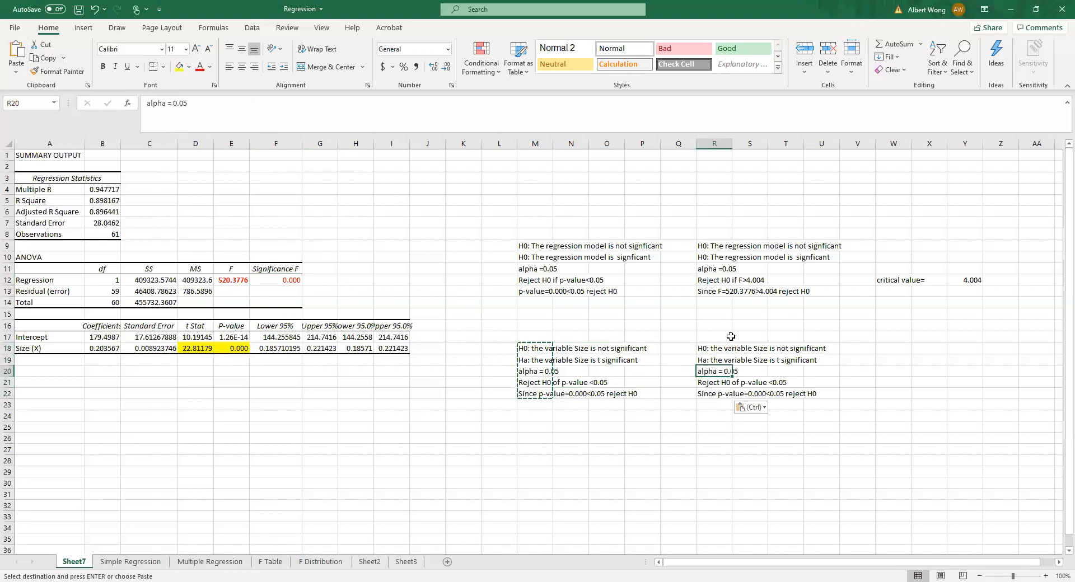
{"action": "left_click_drag", "start_coordinate": [705, 382], "coordinate": [816, 408]}
{"action": "key", "text": "Delete"}
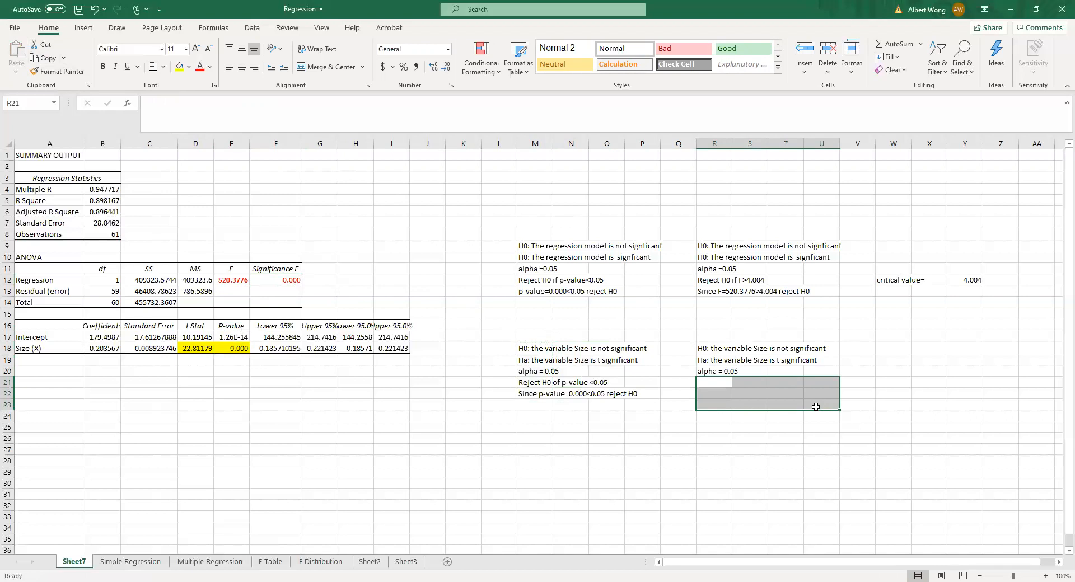
Check the t statistic of Size and the residual degrees of freedom in the regression output.
{"action": "left_click", "coordinate": [847, 360]}
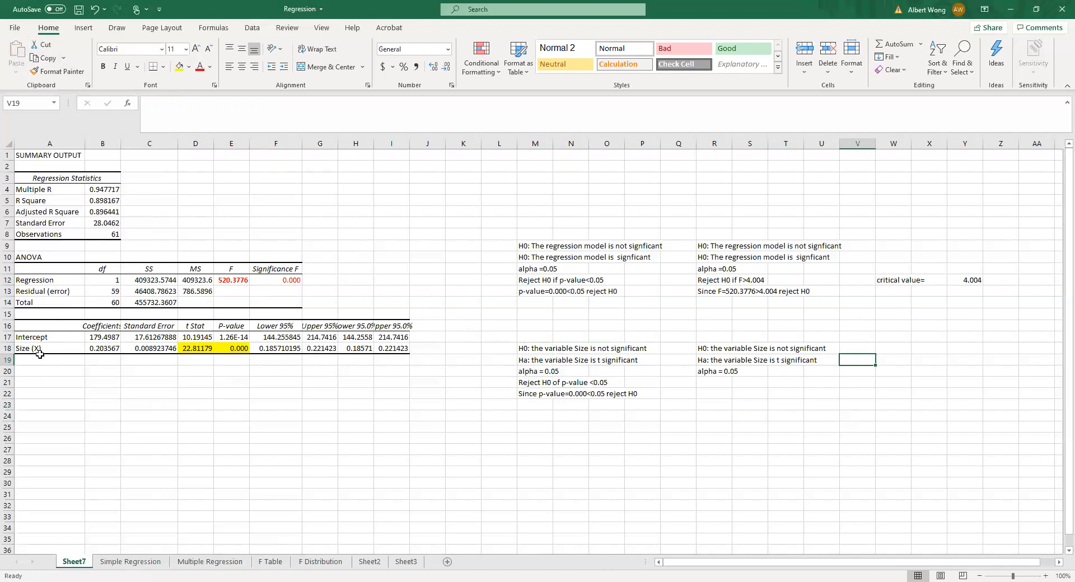
{"action": "left_click", "coordinate": [201, 350]}
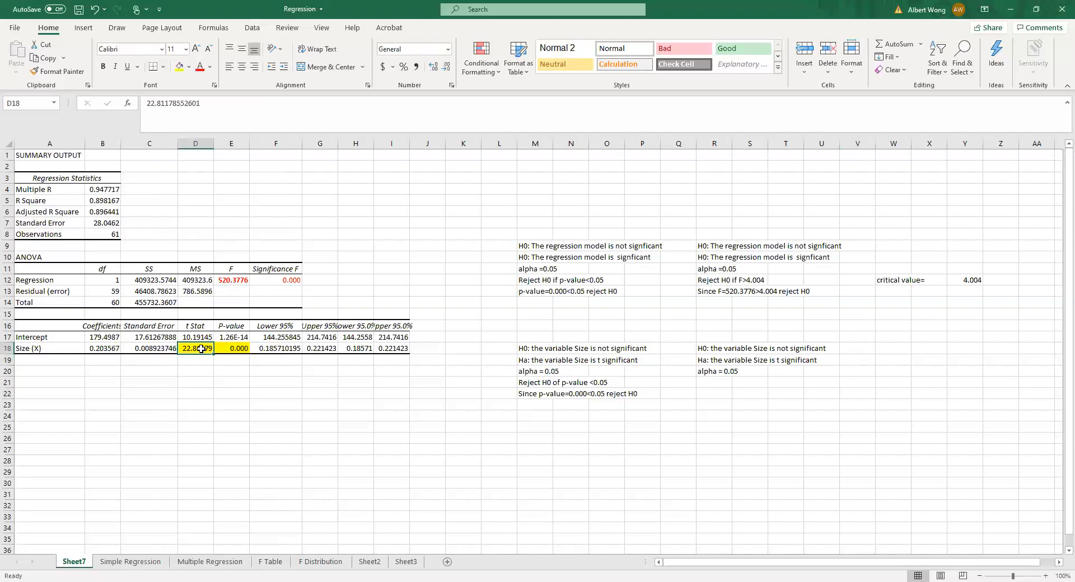
{"action": "left_click", "coordinate": [111, 293]}
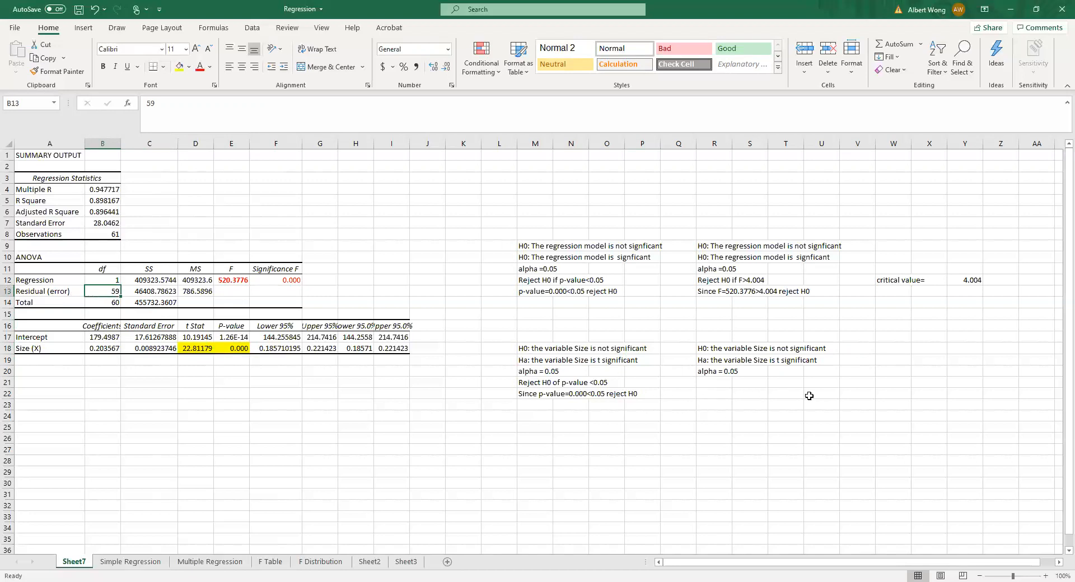
Label W21 "critical value" and calculate the t critical value in Y21 with =T.INV(0.025,59).
{"action": "left_click", "coordinate": [891, 383]}
{"action": "type", "text": "c"}
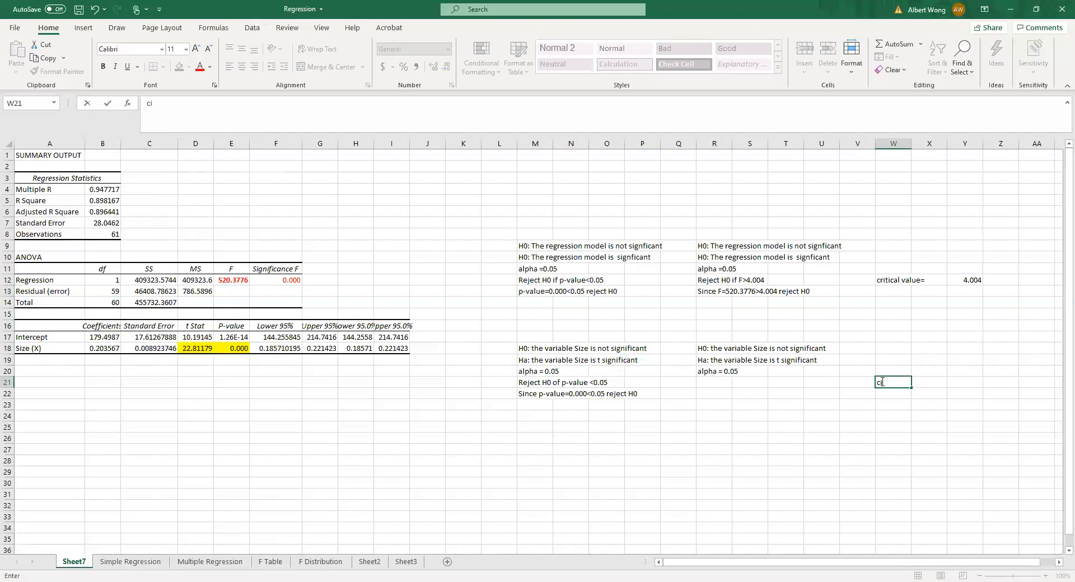
{"action": "type", "text": "ritical valuer"}
{"action": "key", "text": "Tab"}
{"action": "key", "text": "Tab"}
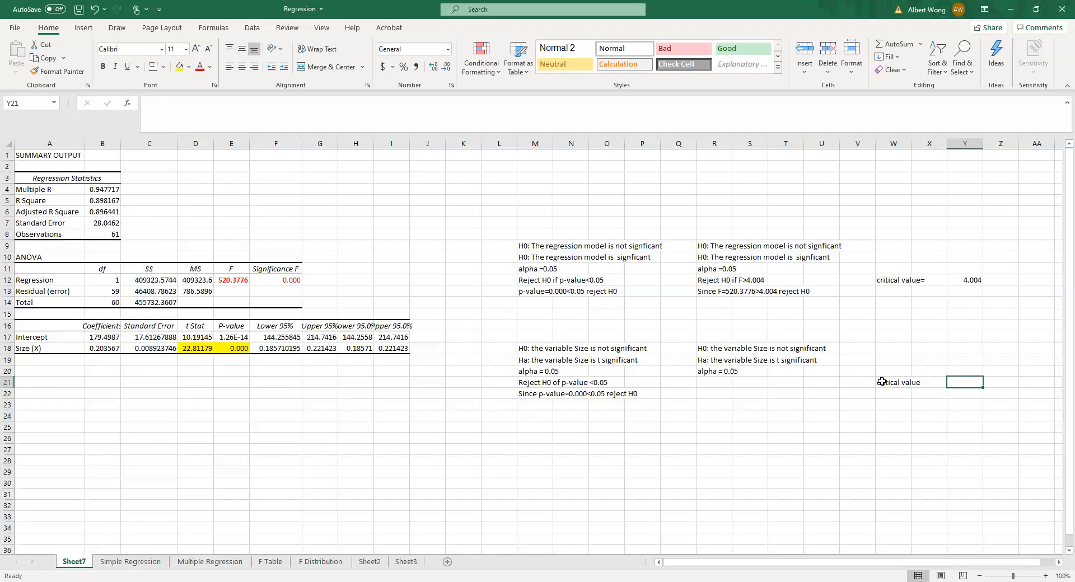
{"action": "type", "text": "=t."}
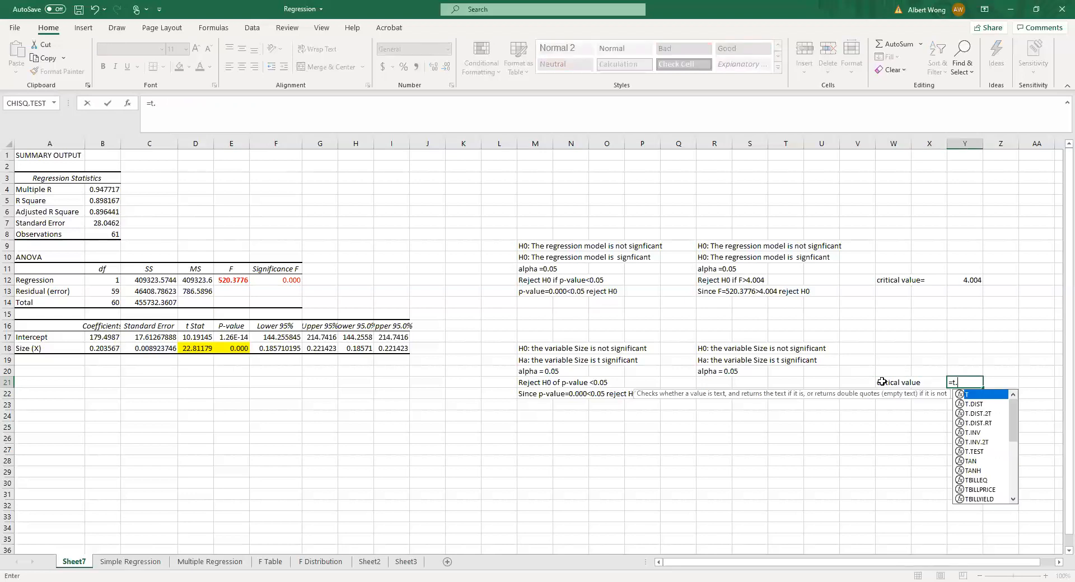
{"action": "type", "text": "inv(0.025"}
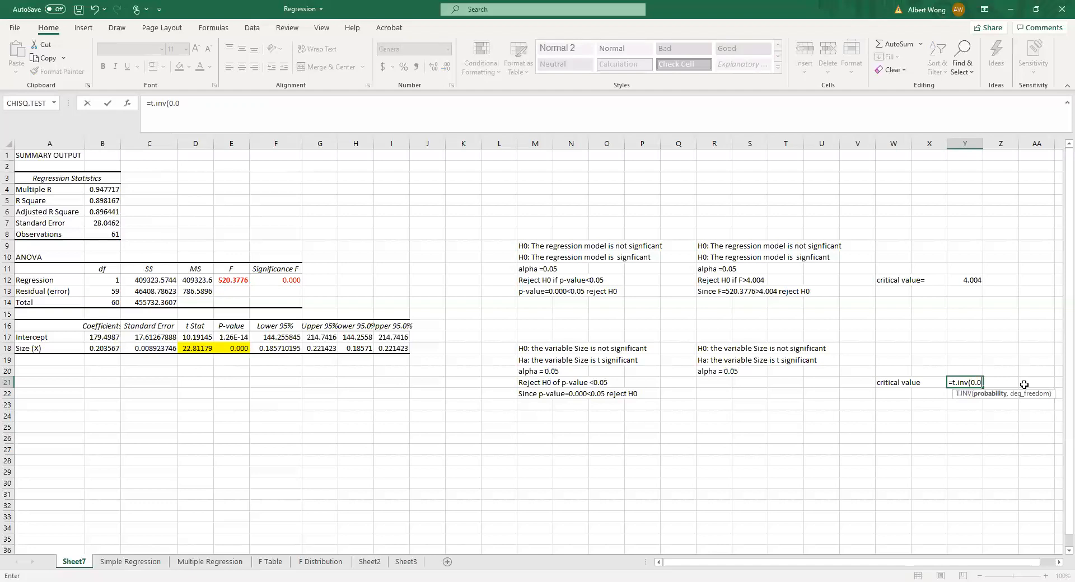
{"action": "type", "text": ",59)"}
{"action": "key", "text": "Return"}
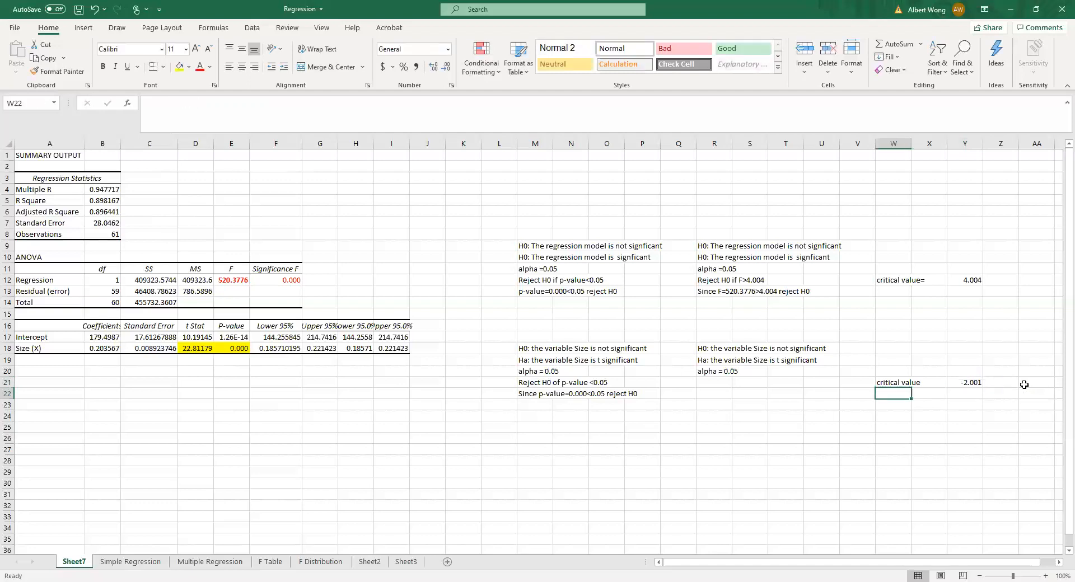
Enter the decision rule "Reject H0 if t<-2.001 or t>2.001" in R21.
{"action": "left_click", "coordinate": [971, 384]}
{"action": "left_click", "coordinate": [974, 282]}
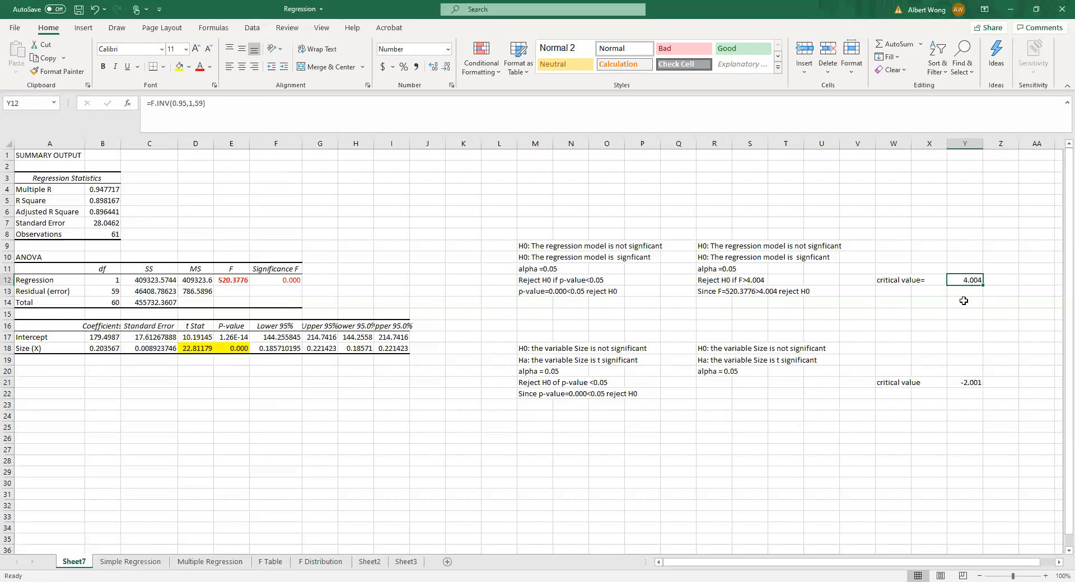
{"action": "left_click", "coordinate": [712, 383]}
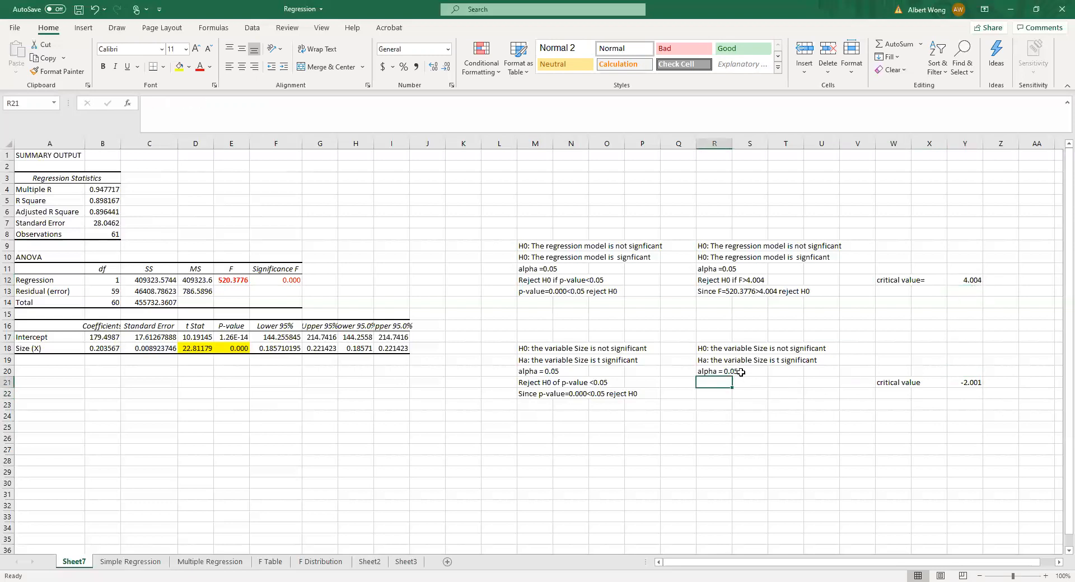
{"action": "type", "text": "Rejec"}
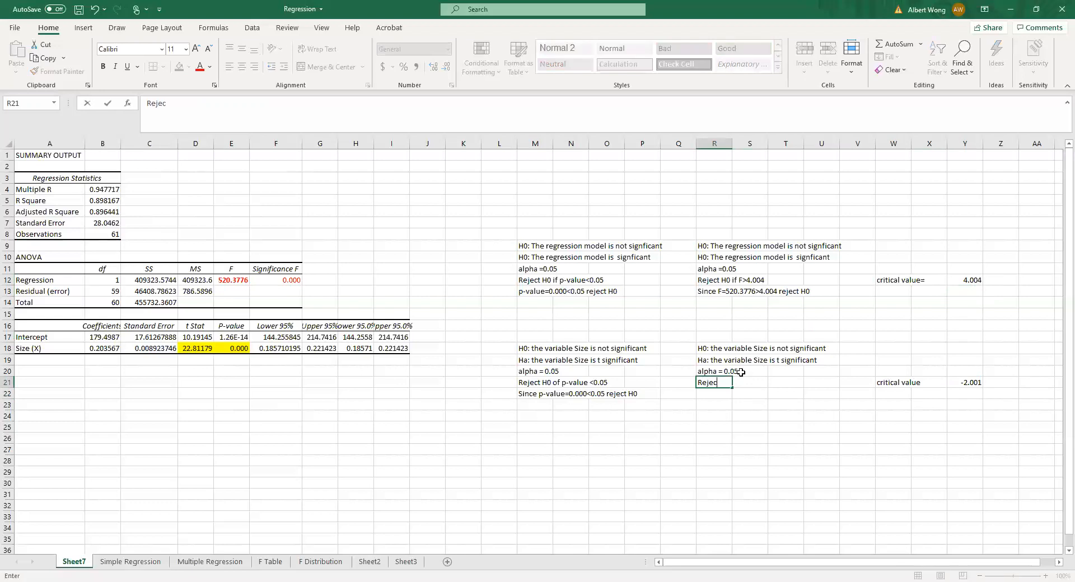
{"action": "type", "text": "t H0 if t<-2.001 or "}
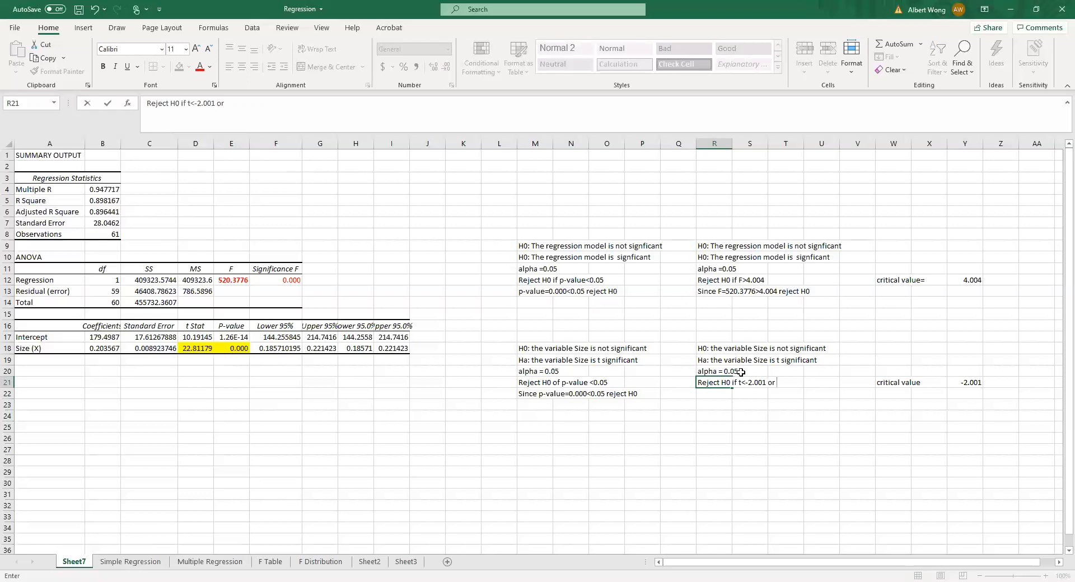
{"action": "type", "text": "t>2.001"}
{"action": "left_click", "coordinate": [716, 398]}
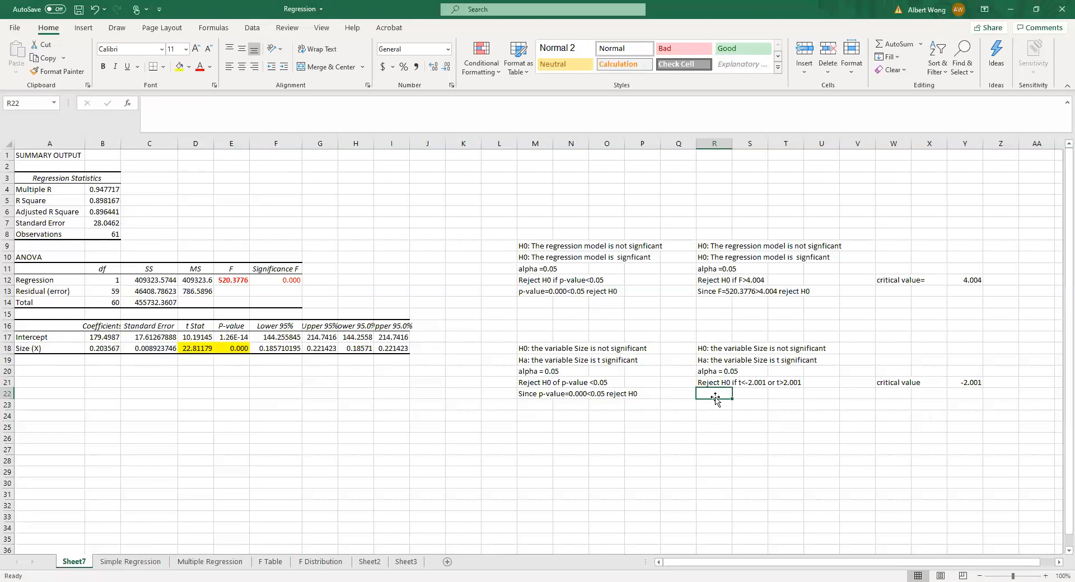
Enter the conclusion "Since t=22.81>2.001, reject H0" in R22.
{"action": "type", "text": "Since t=22.81>2.001"}
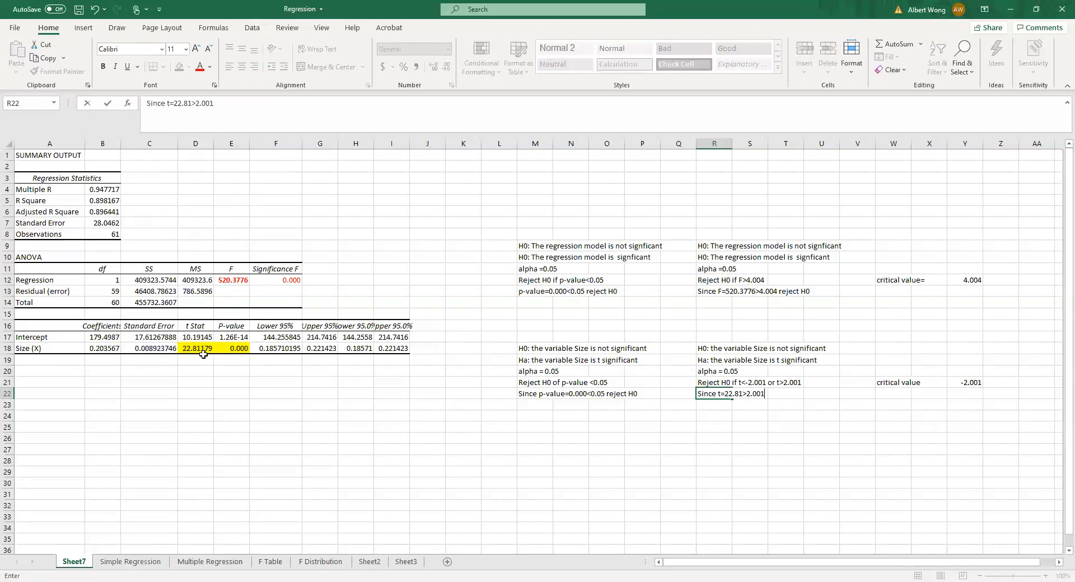
{"action": "type", "text": "eject H0"}
{"action": "key", "text": "Return"}
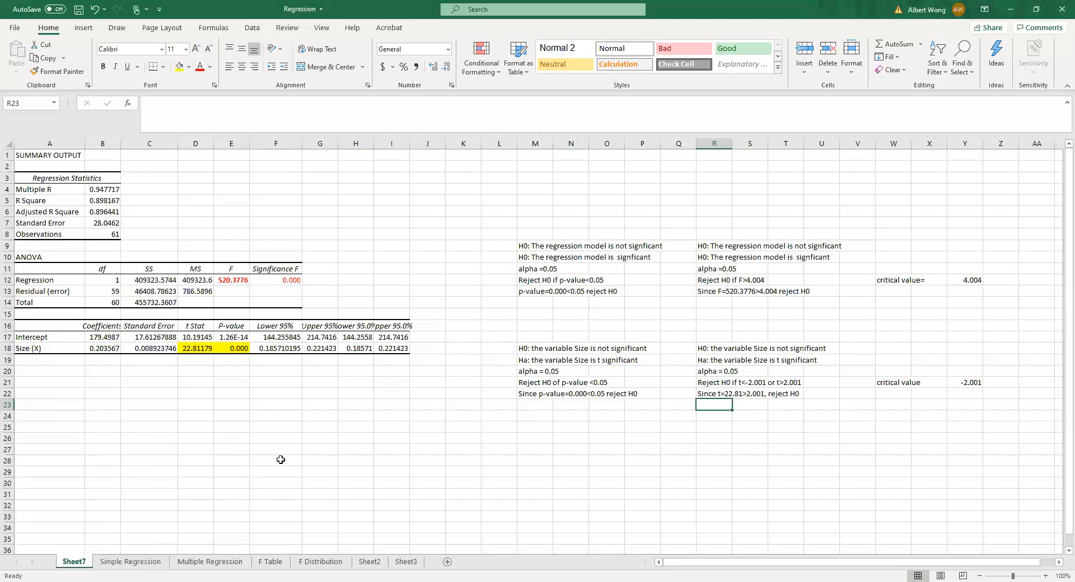
Go to the Multiple Regression sheet and start the Regression data analysis tool.
{"action": "left_click", "coordinate": [220, 562]}
{"action": "scroll", "coordinate": [260, 414], "scroll_direction": "up", "scroll_amount": 10}
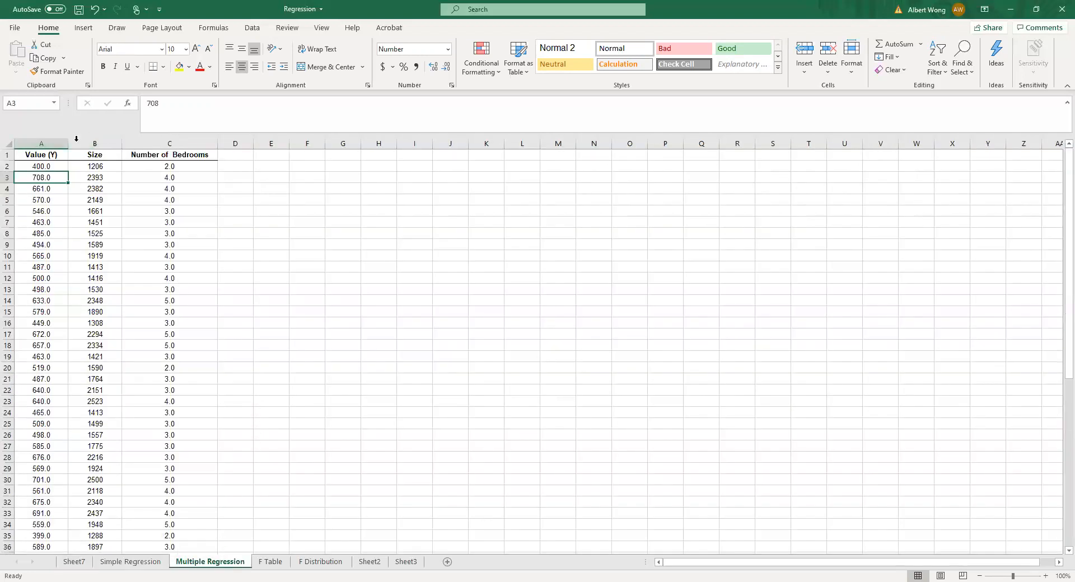
{"action": "left_click", "coordinate": [33, 158]}
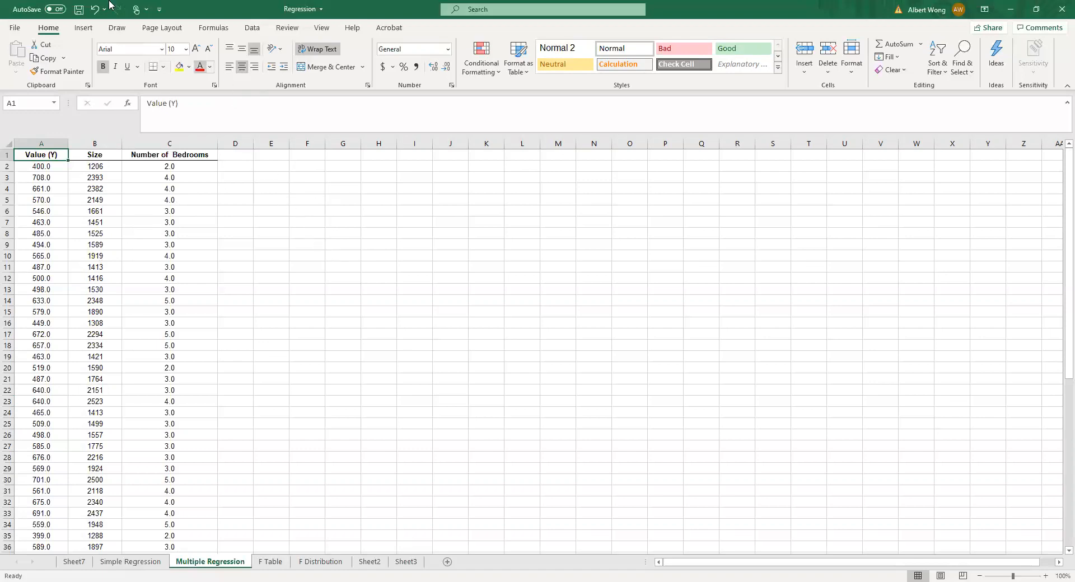
{"action": "left_click", "coordinate": [252, 28]}
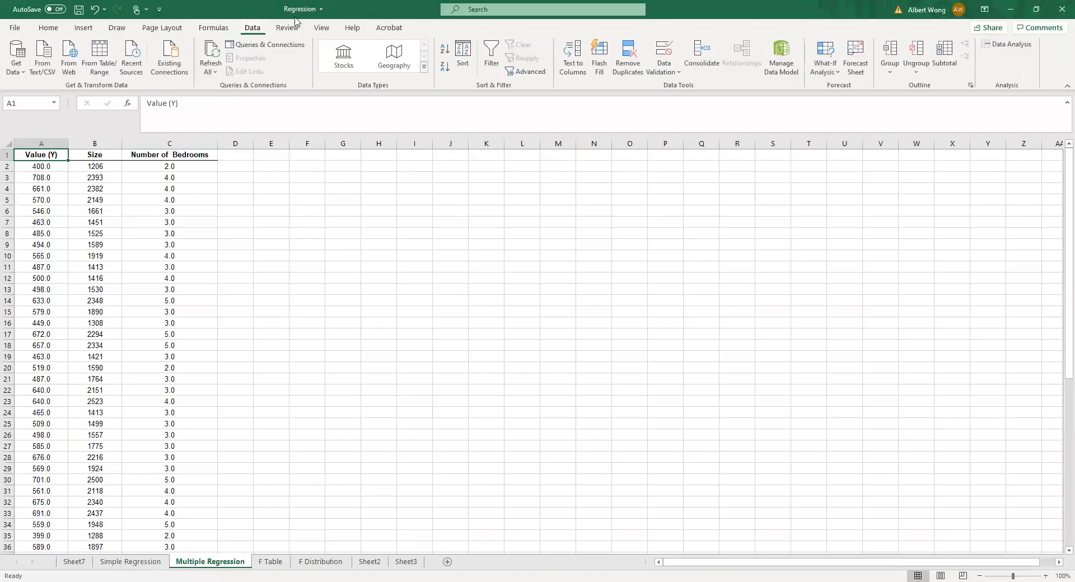
{"action": "left_click", "coordinate": [1020, 47]}
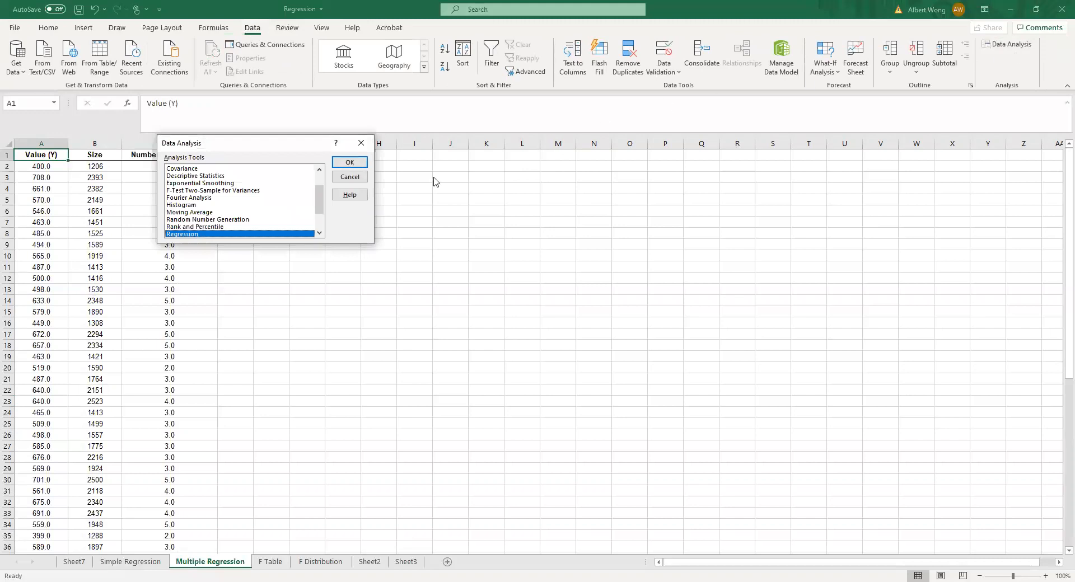
{"action": "left_click", "coordinate": [350, 163]}
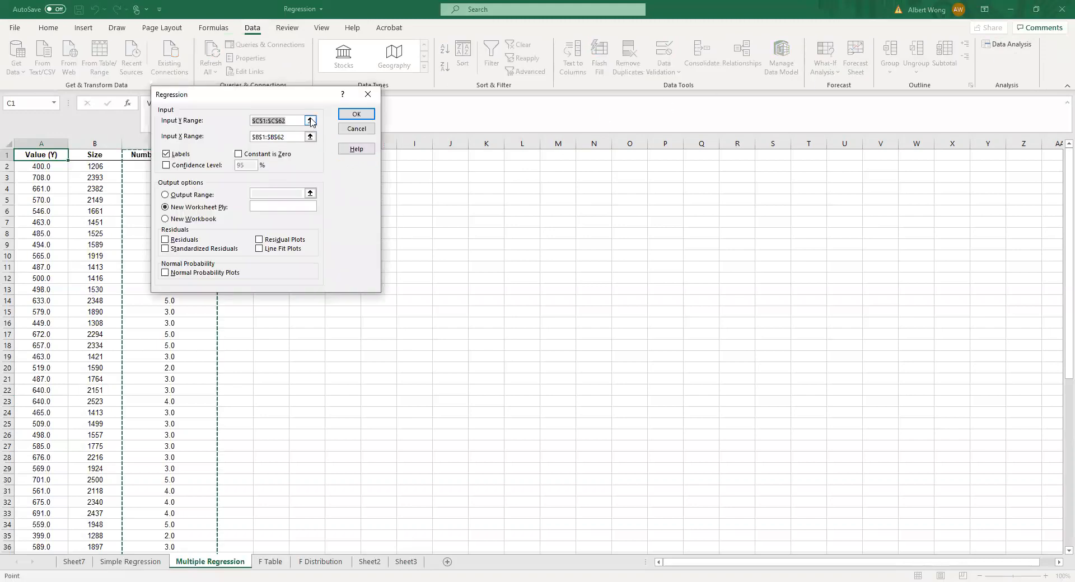
Set the regression's Input Y Range to the Value (Y) column, $A$1:$A$62.
{"action": "left_click", "coordinate": [310, 120]}
{"action": "left_click", "coordinate": [45, 157]}
{"action": "left_click_drag", "start_coordinate": [38, 549], "coordinate": [40, 525]}
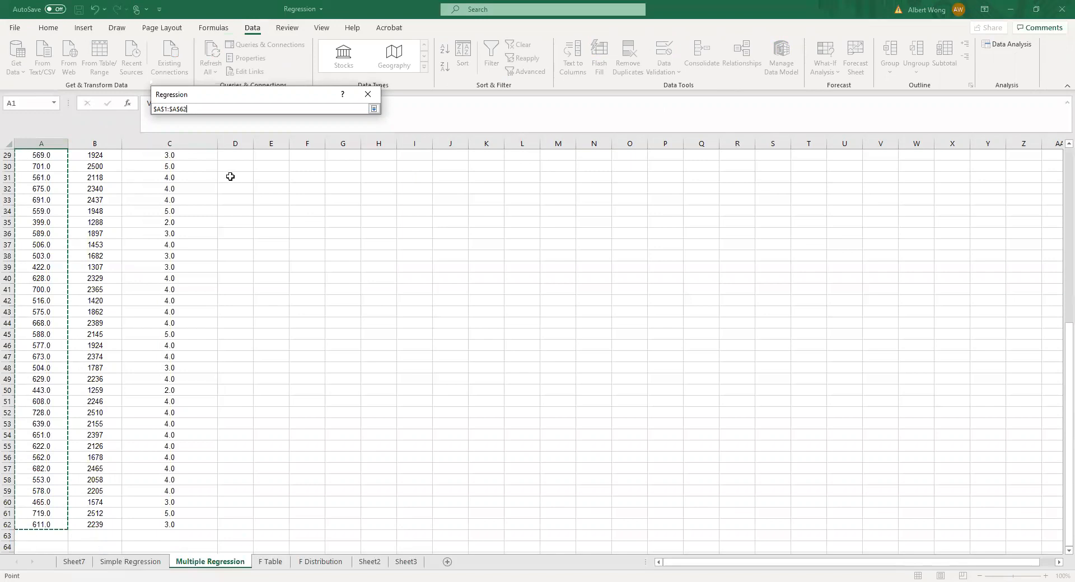
{"action": "left_click", "coordinate": [370, 109]}
Set the regression's Input X Range to the Size and Number of Bedrooms columns, $B$1:$C$62, and output the results to a new worksheet.
{"action": "left_click", "coordinate": [310, 136]}
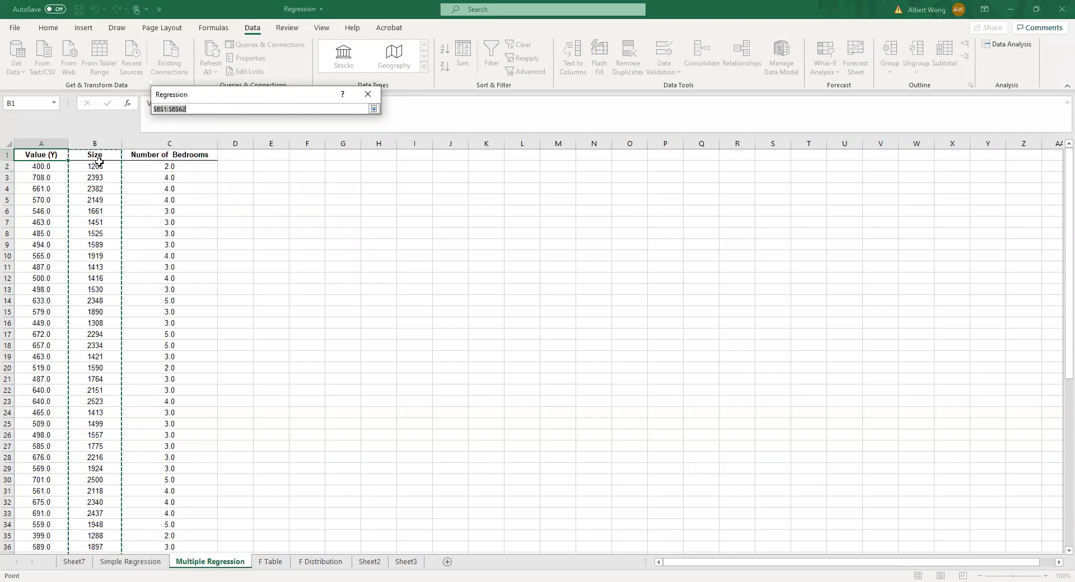
{"action": "left_click", "coordinate": [374, 109]}
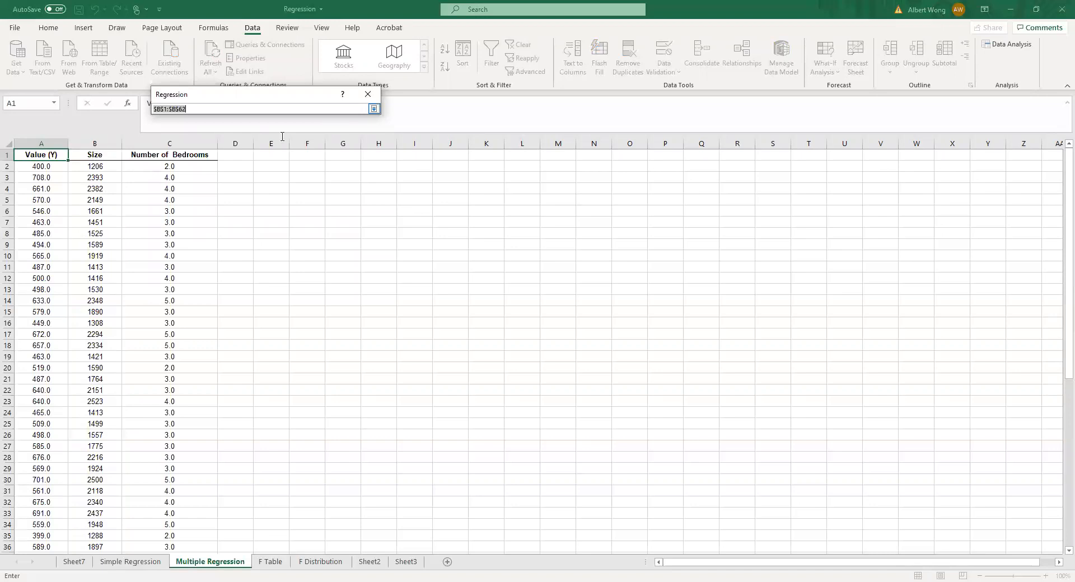
{"action": "left_click", "coordinate": [103, 156]}
{"action": "left_click_drag", "start_coordinate": [104, 156], "coordinate": [208, 480]}
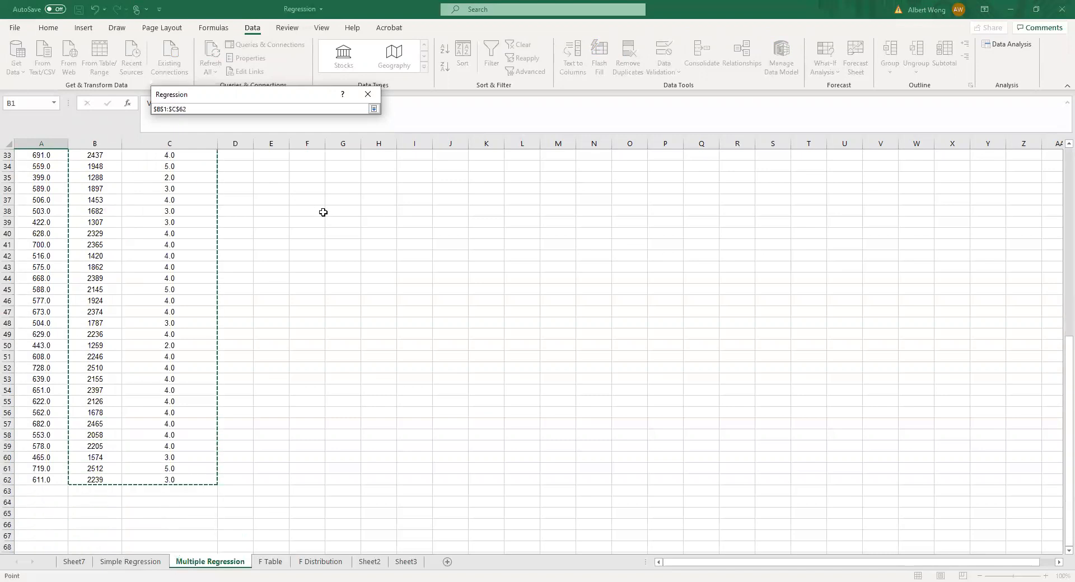
{"action": "left_click", "coordinate": [374, 110]}
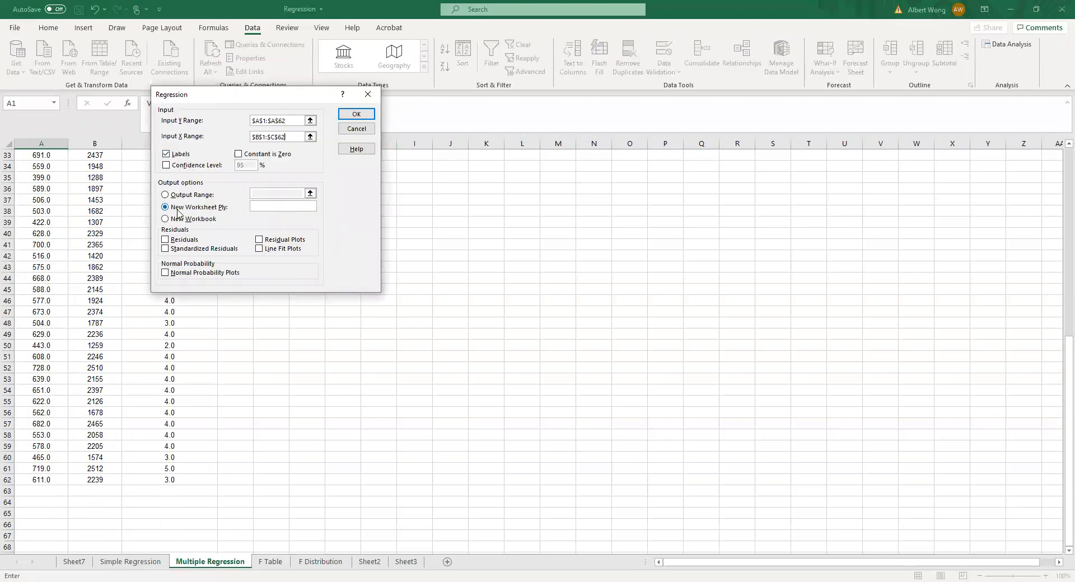
{"action": "left_click", "coordinate": [356, 115]}
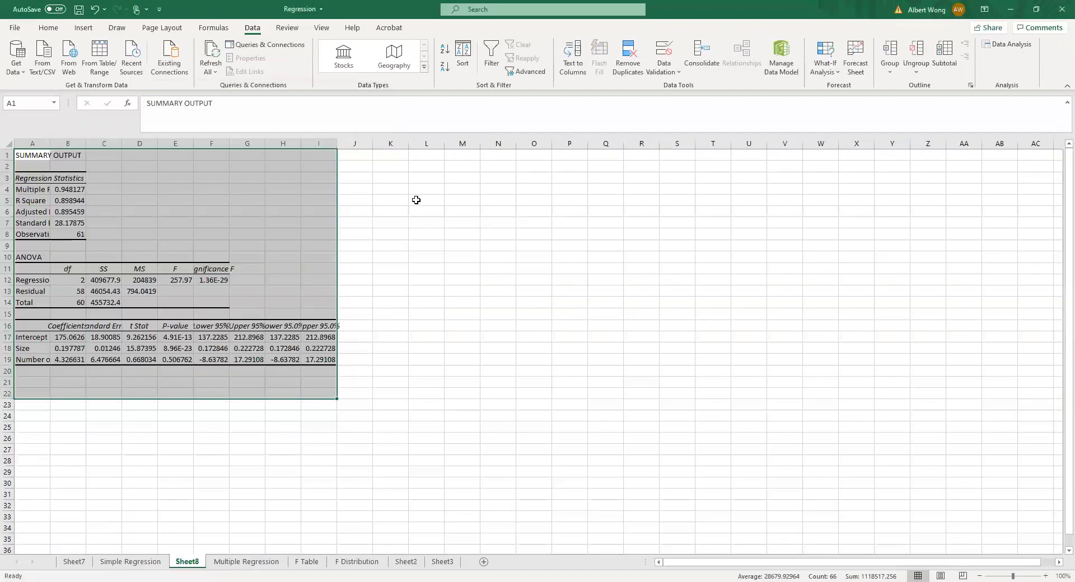
Auto-fit the widths of columns A, C and F in the regression summary output.
{"action": "left_click", "coordinate": [458, 232]}
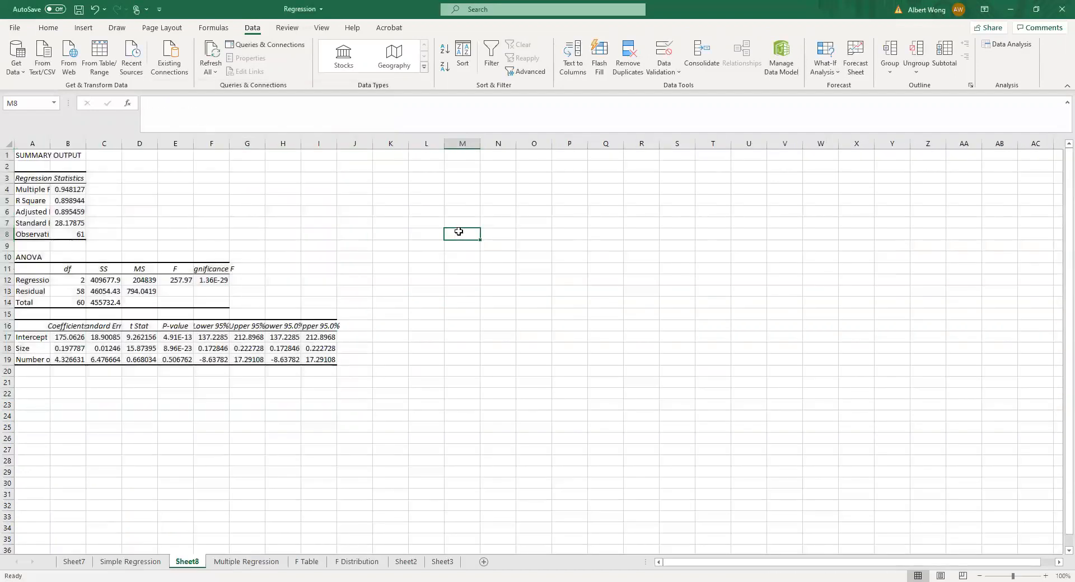
{"action": "double_click", "coordinate": [49, 145]}
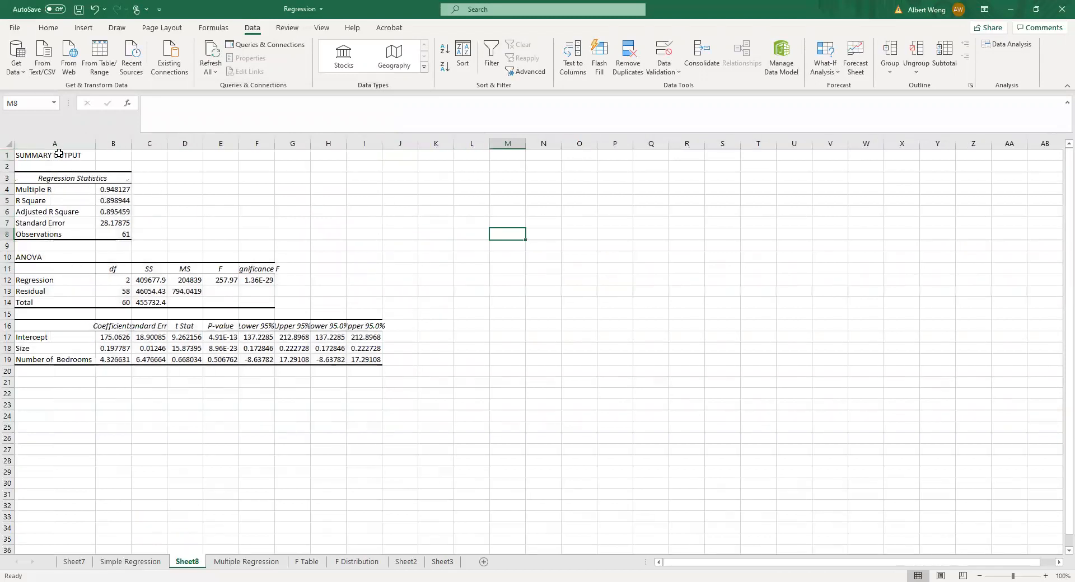
{"action": "double_click", "coordinate": [166, 144]}
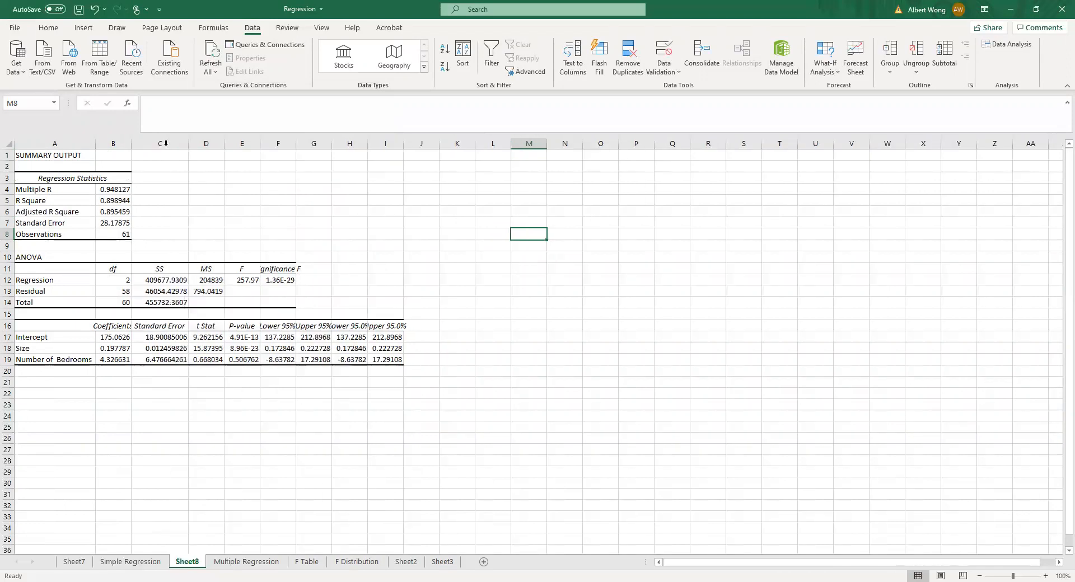
{"action": "left_click", "coordinate": [299, 221]}
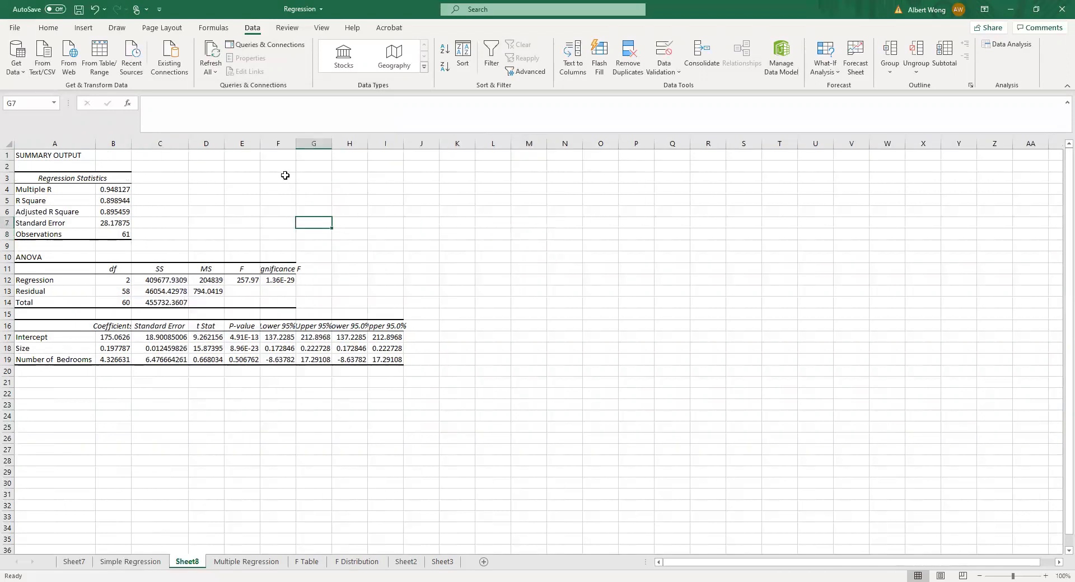
{"action": "double_click", "coordinate": [296, 143]}
Reduce the R Square value in B5 to three decimal places.
{"action": "left_click", "coordinate": [112, 191]}
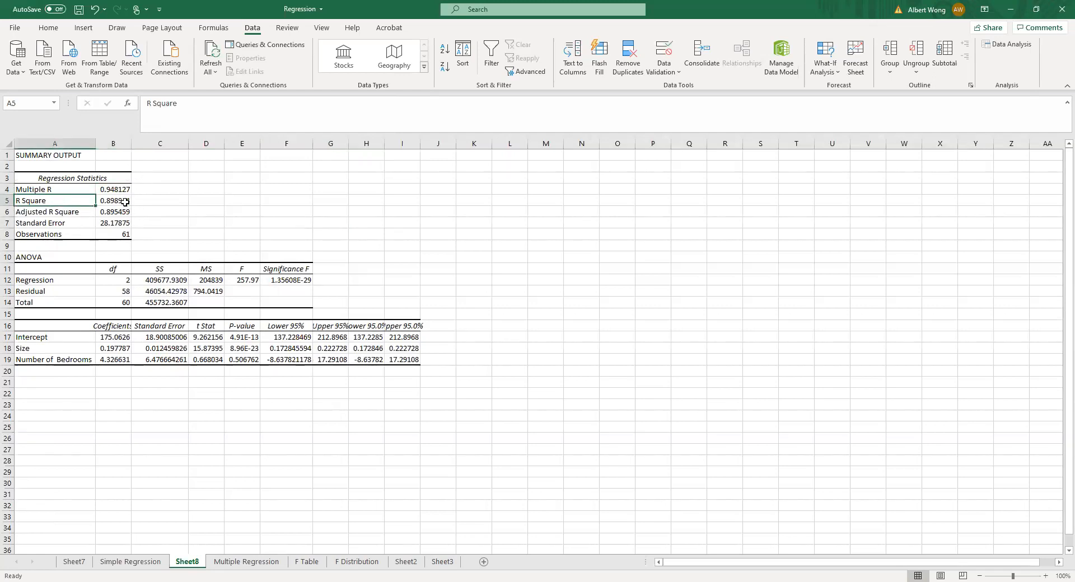
{"action": "left_click", "coordinate": [126, 201]}
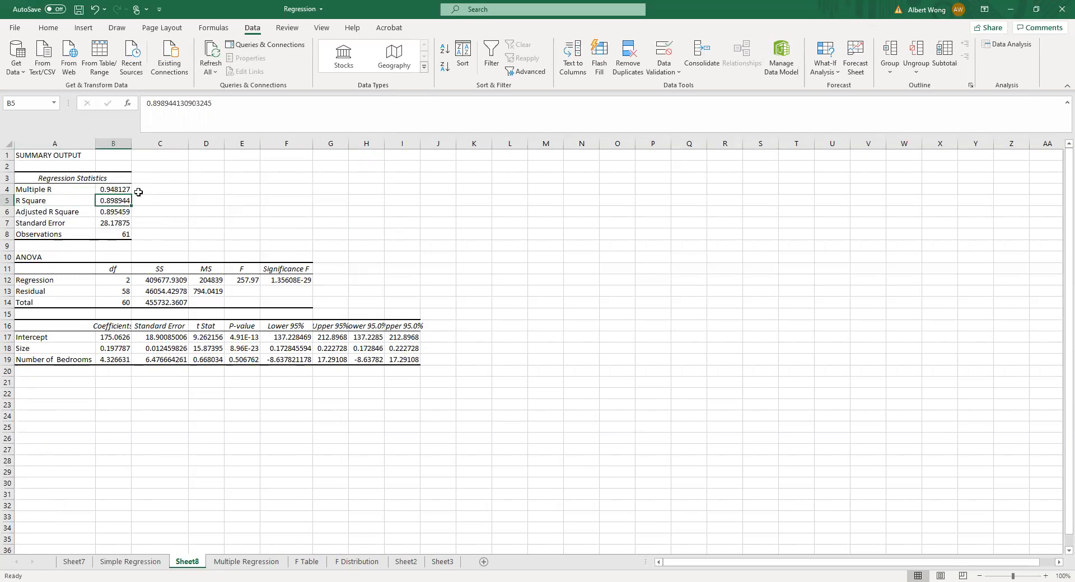
{"action": "left_click", "coordinate": [48, 28]}
{"action": "left_click", "coordinate": [446, 67]}
{"action": "left_click", "coordinate": [447, 67]}
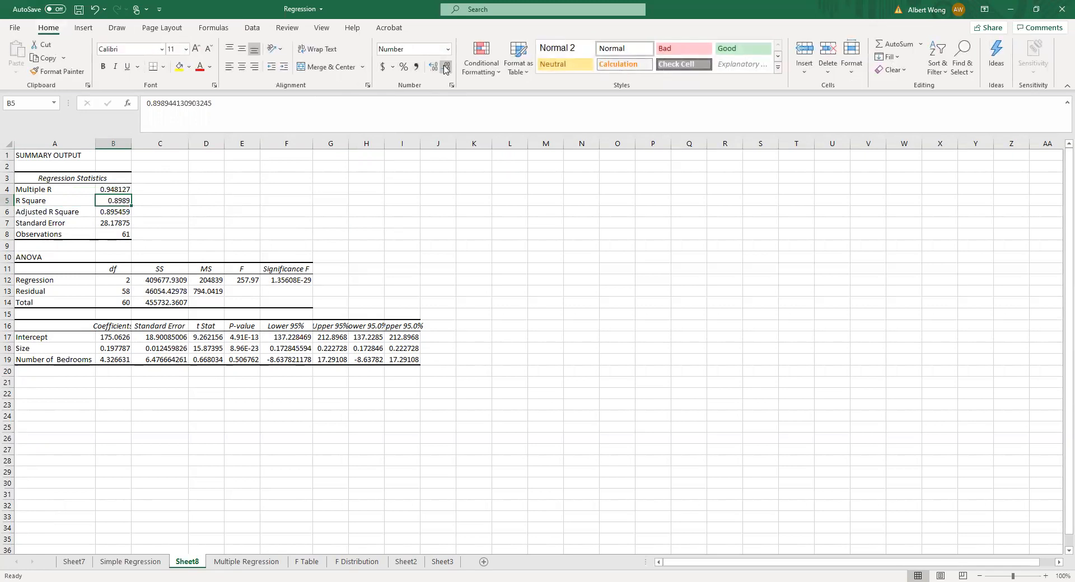
{"action": "left_click", "coordinate": [446, 67]}
Enter "89.9% of variability of y can be explained by its linear relationship with size and number of bedrooms" in D5.
{"action": "left_click", "coordinate": [203, 201]}
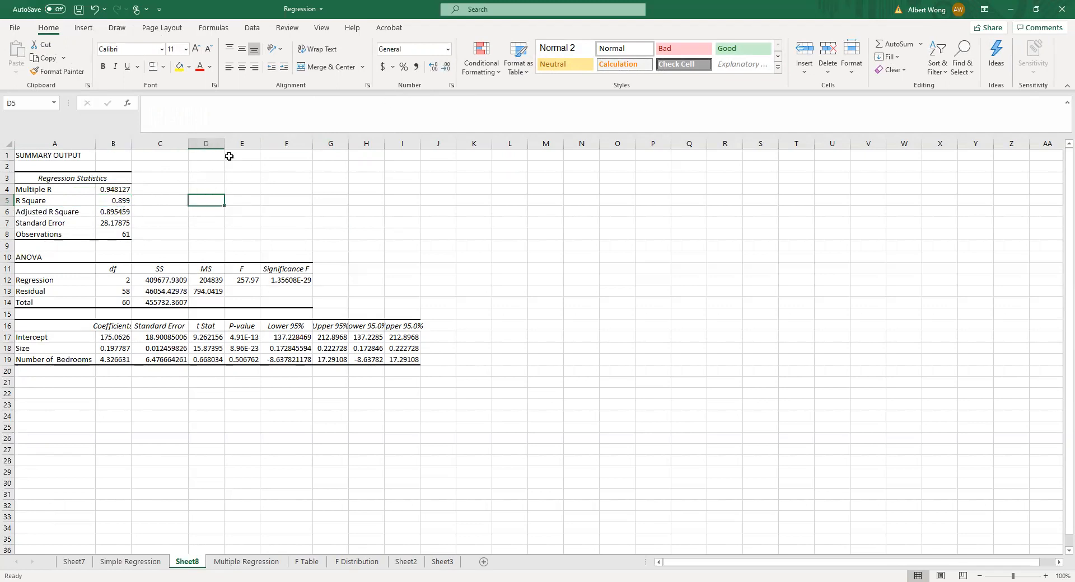
{"action": "type", "text": "89.9% of vari"}
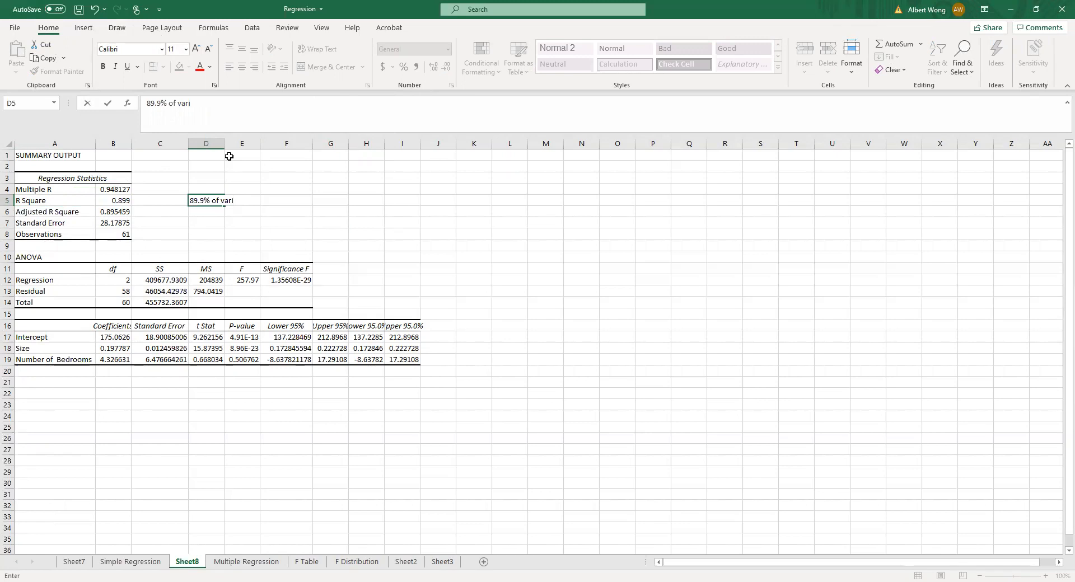
{"action": "type", "text": "ability og"}
{"action": "key", "text": "BackSpace"}
{"action": "type", "text": "f y can be explained by "}
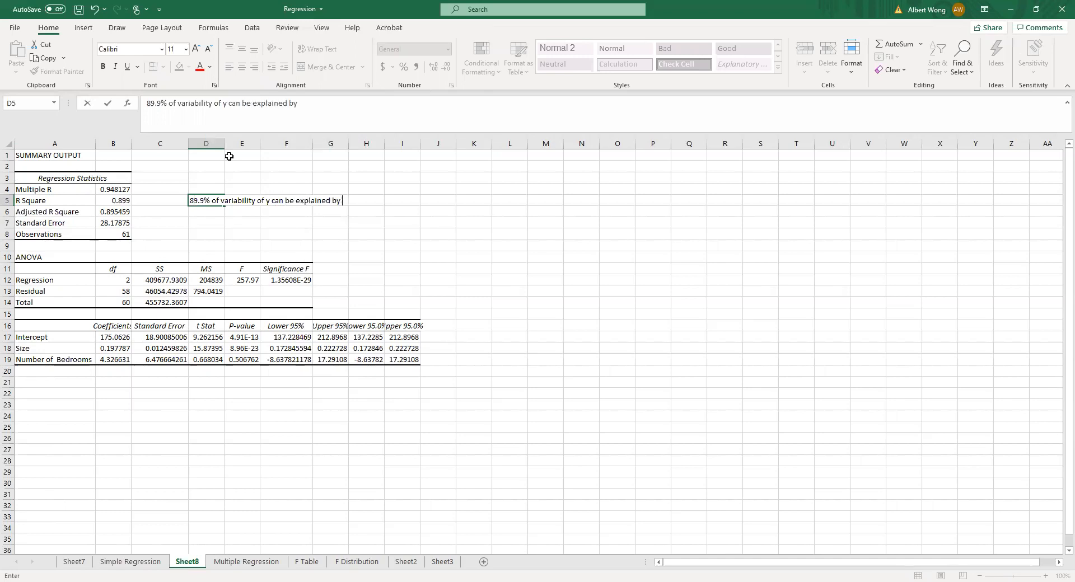
{"action": "type", "text": "its linear relationhsi"}
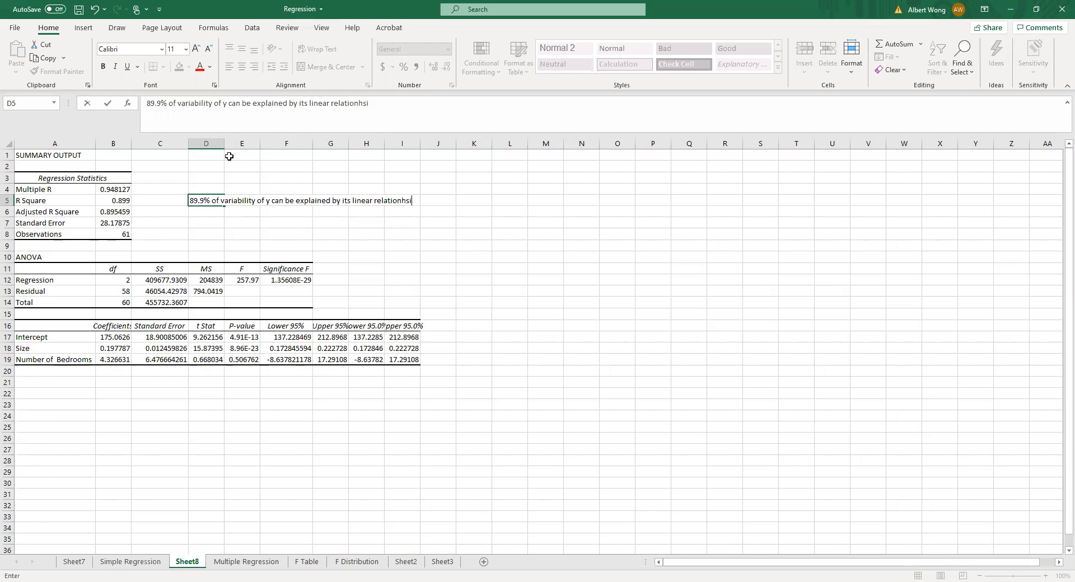
{"action": "key", "text": "BackSpace"}
{"action": "key", "text": "BackSpace"}
{"action": "key", "text": "BackSpace"}
{"action": "type", "text": "ship with size and "}
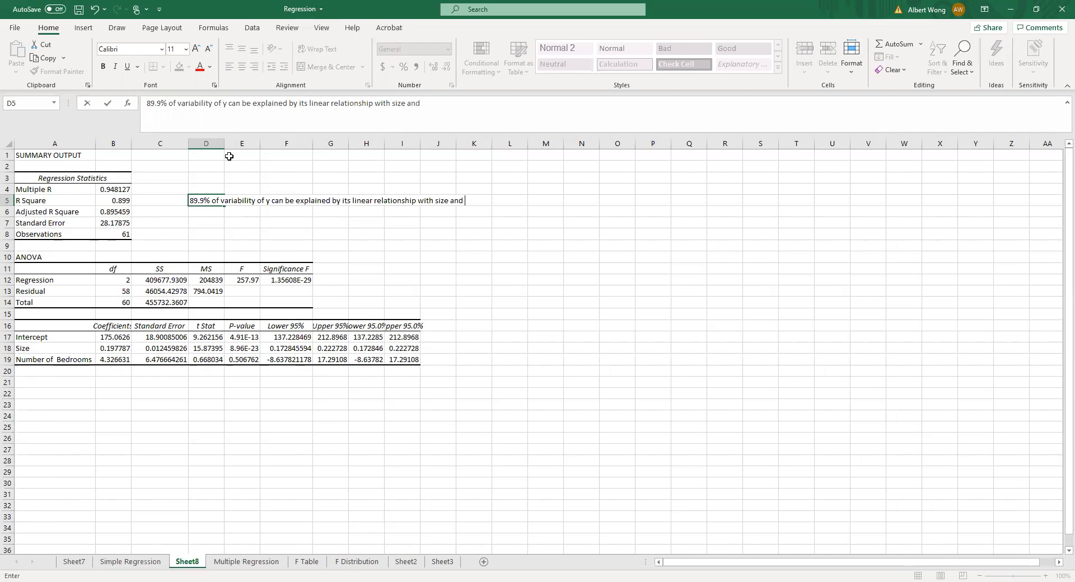
{"action": "type", "text": "number of bedrooms"}
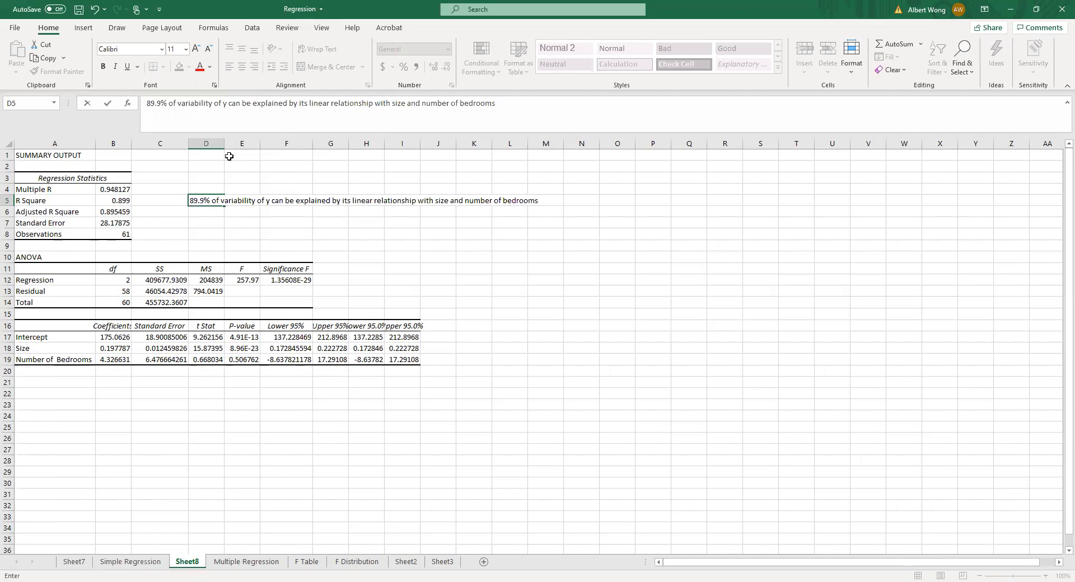
{"action": "key", "text": "Return"}
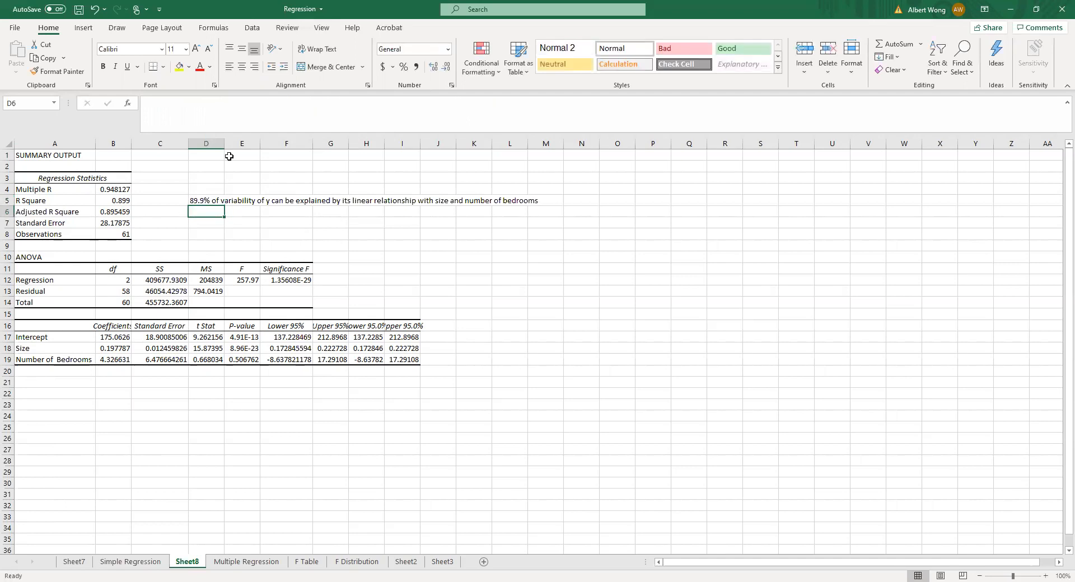
Set the font size of columns A through L to 16.
{"action": "left_click_drag", "start_coordinate": [56, 144], "coordinate": [515, 147]}
{"action": "left_click", "coordinate": [186, 48]}
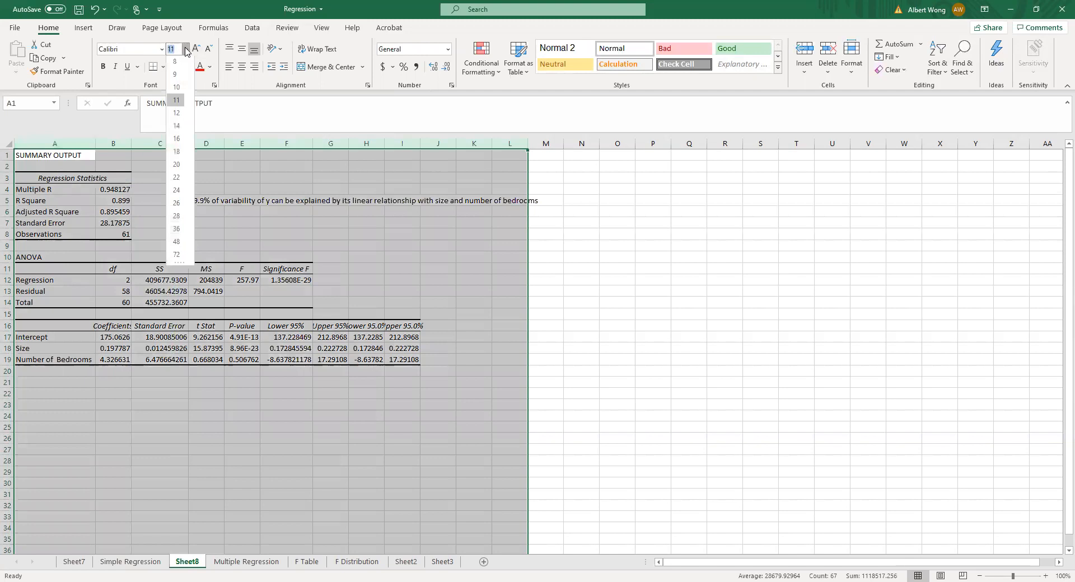
{"action": "left_click", "coordinate": [179, 141]}
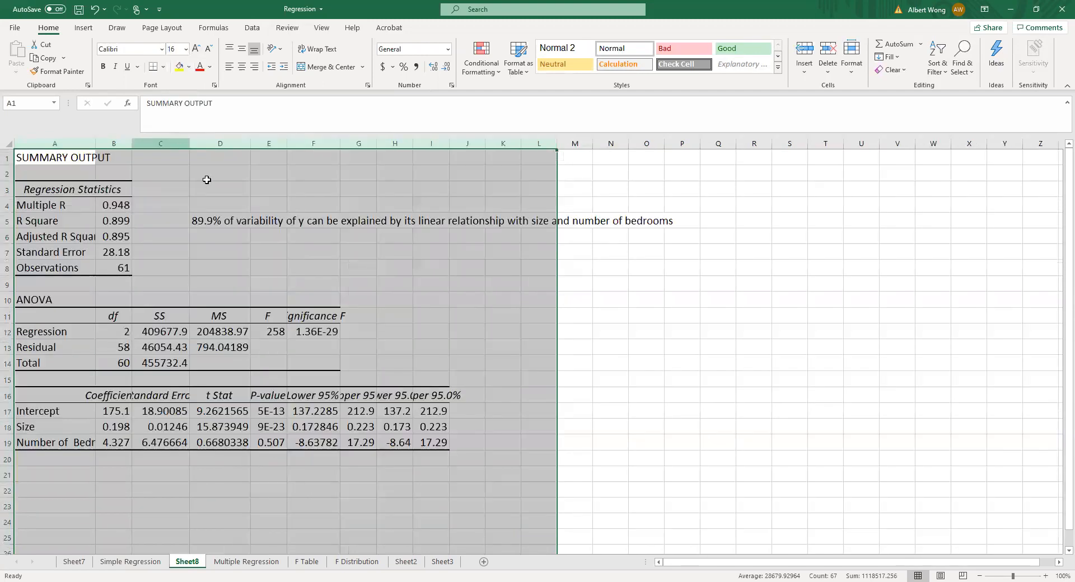
Make the R Square interpretation in D5 bold and auto-fit the width of column A.
{"action": "left_click", "coordinate": [224, 226]}
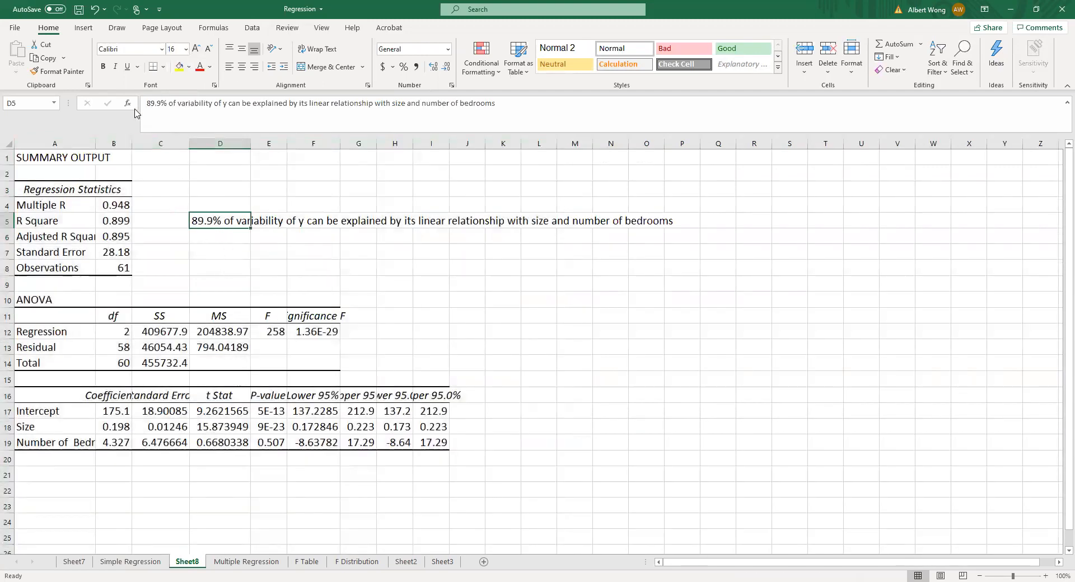
{"action": "left_click", "coordinate": [103, 66]}
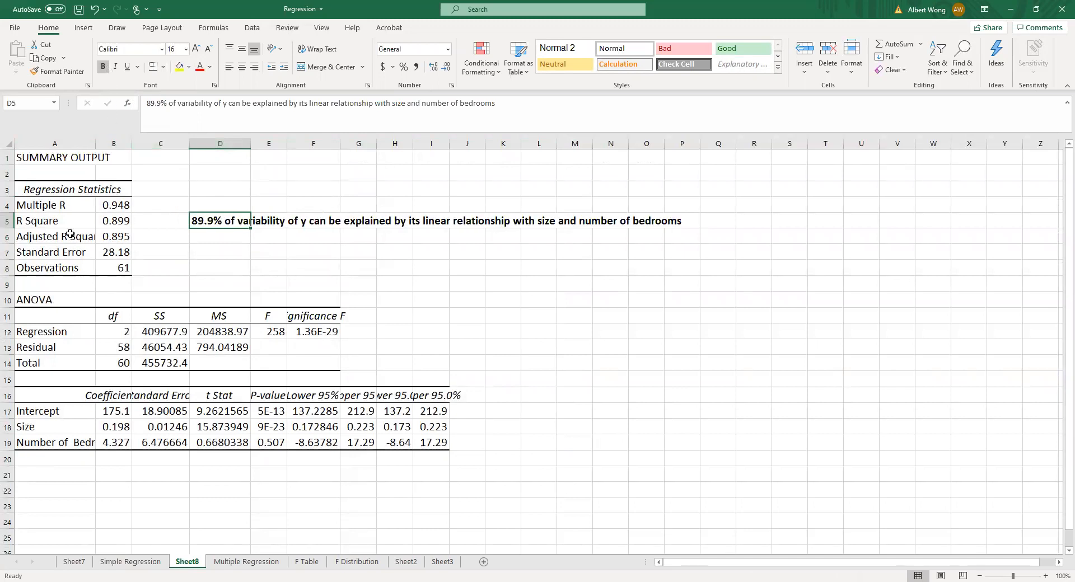
{"action": "double_click", "coordinate": [97, 141]}
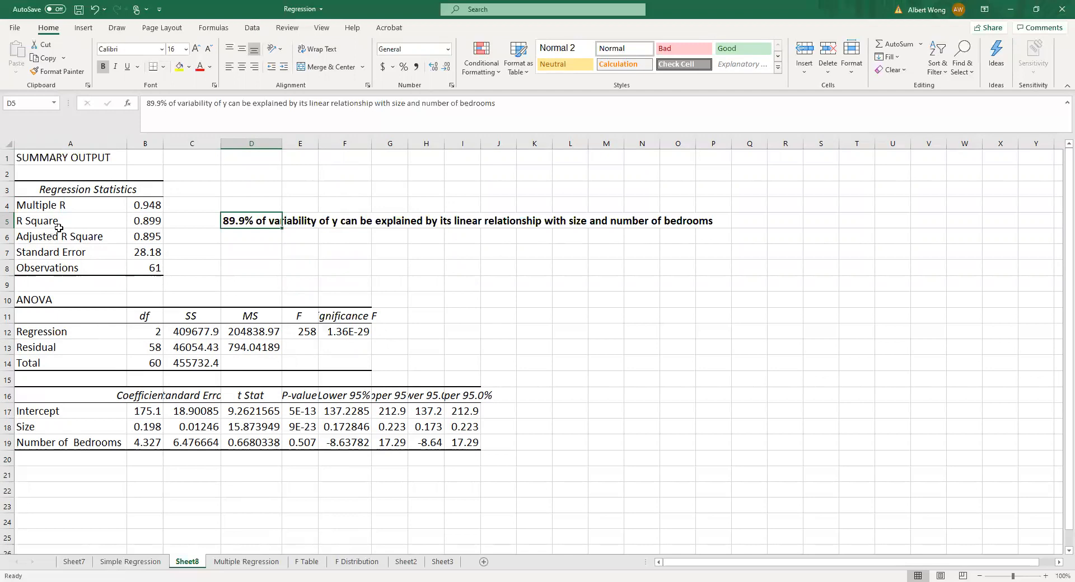
Copy the R Square interpretation from D5 into D6, beside Adjusted R Square.
{"action": "left_click", "coordinate": [106, 240]}
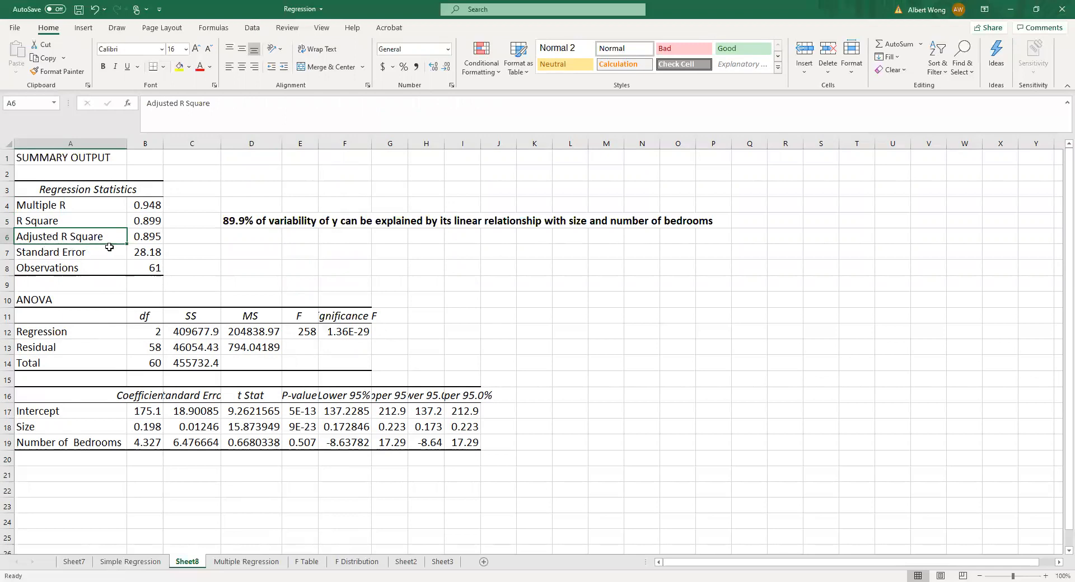
{"action": "left_click", "coordinate": [249, 220]}
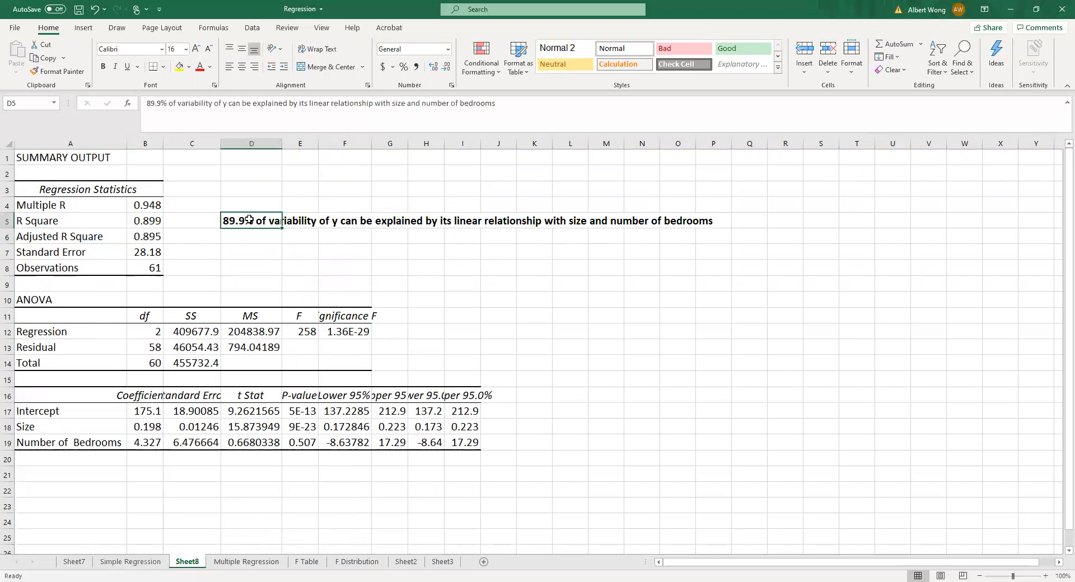
{"action": "left_click", "coordinate": [45, 60]}
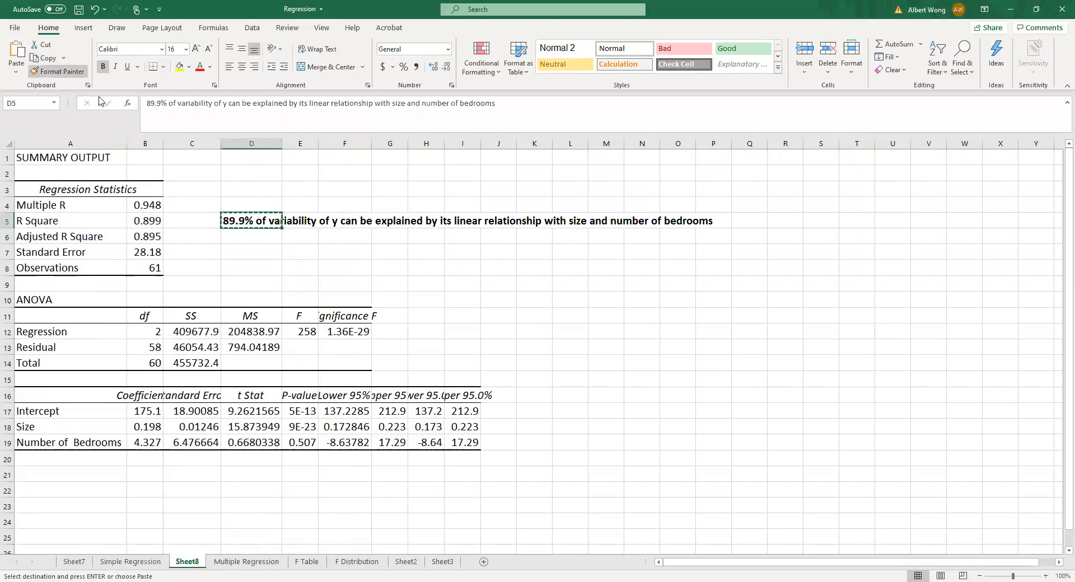
{"action": "left_click", "coordinate": [247, 234]}
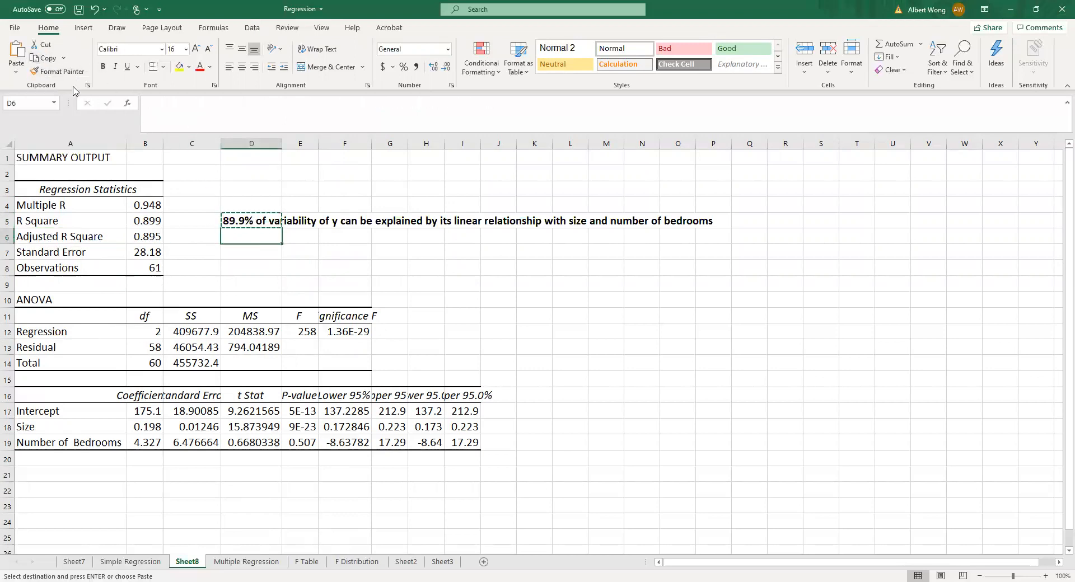
{"action": "left_click", "coordinate": [17, 53]}
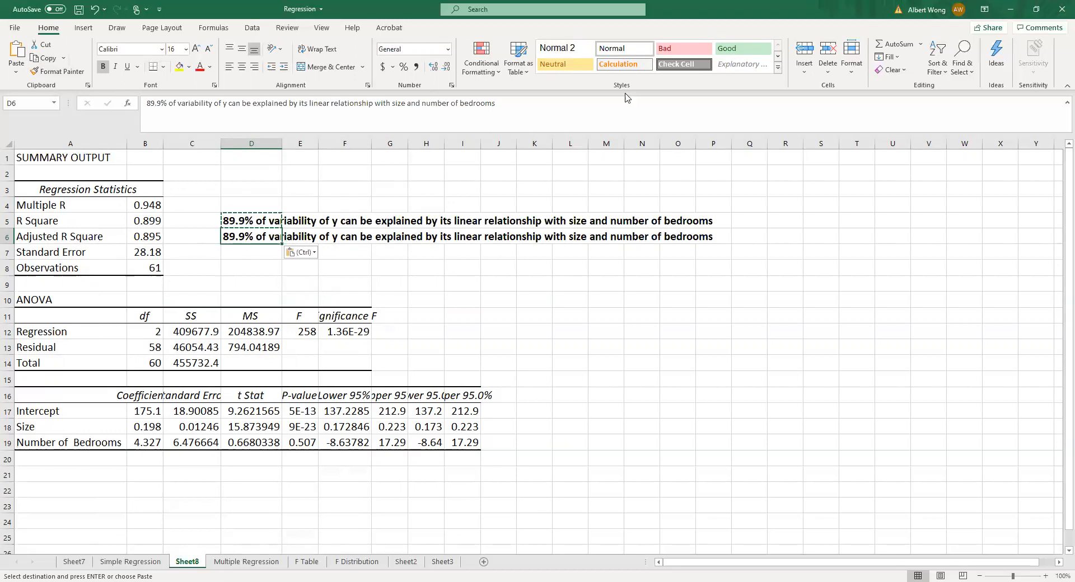
Append ", adjusted for the number of independent variables" to the text in D6.
{"action": "left_click", "coordinate": [527, 101]}
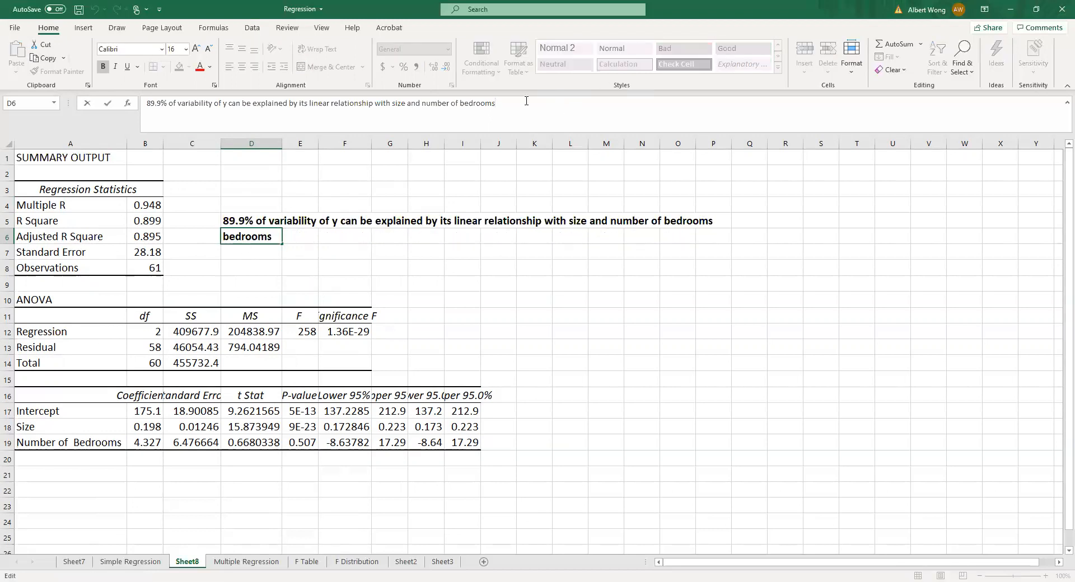
{"action": "type", "text": ", adjusted for the number of independent variables"}
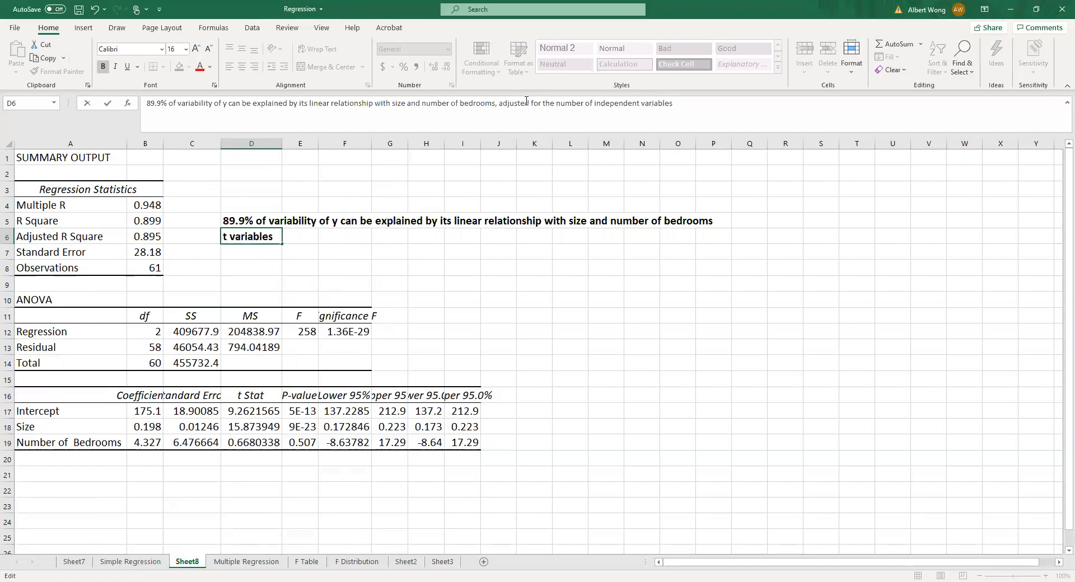
{"action": "key", "text": "Return"}
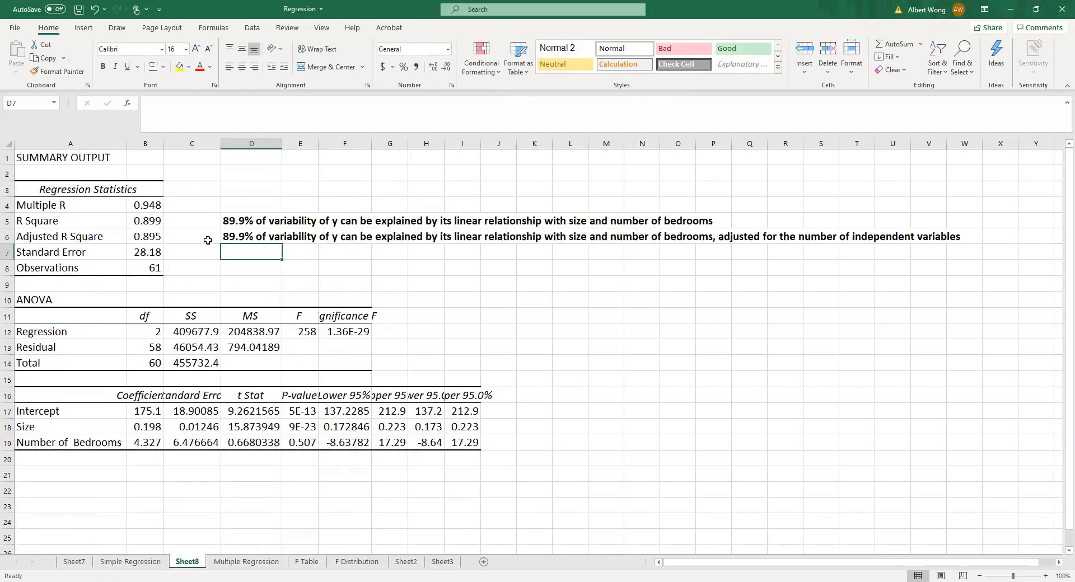
Change the percentage at the start of the D6 interpretation to 89.5%.
{"action": "left_click", "coordinate": [227, 240]}
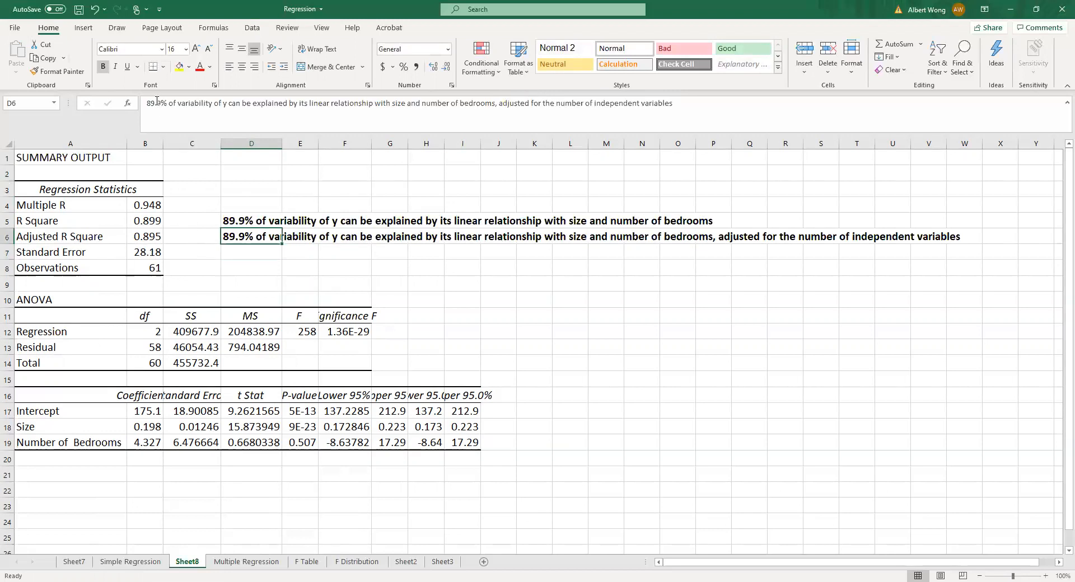
{"action": "left_click", "coordinate": [161, 103]}
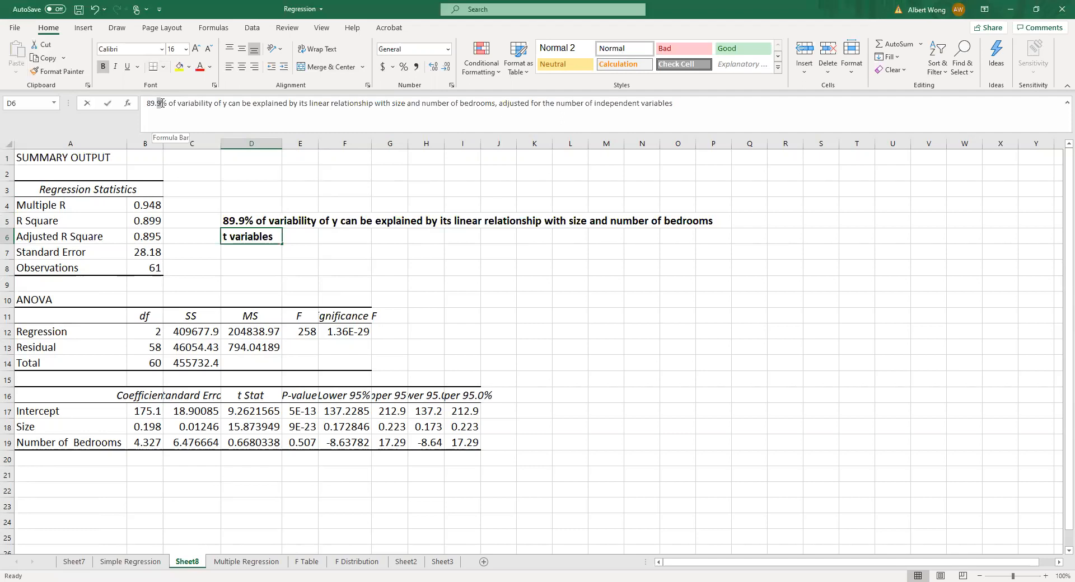
{"action": "key", "text": "BackSpace"}
{"action": "type", "text": "5"}
{"action": "left_click", "coordinate": [352, 272]}
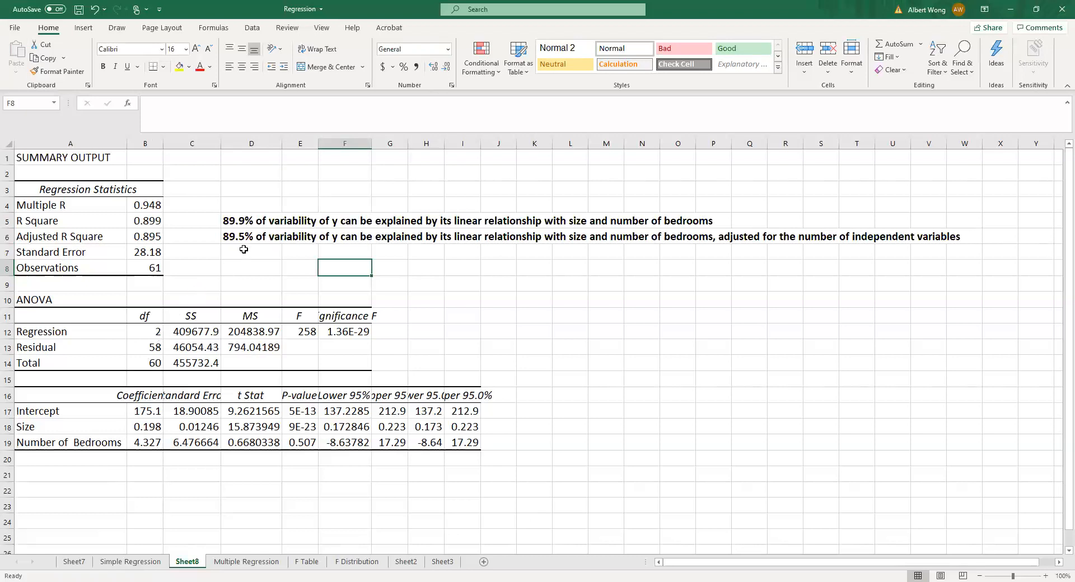
Auto-fit the width of column F and select the ANOVA table in A10:F14.
{"action": "double_click", "coordinate": [372, 141]}
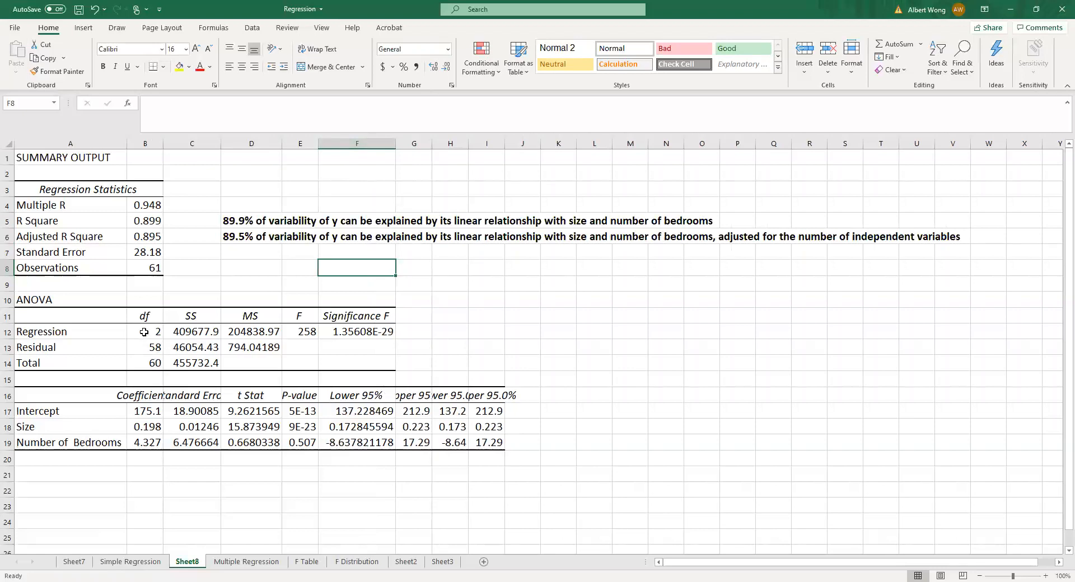
{"action": "left_click_drag", "start_coordinate": [28, 300], "coordinate": [373, 366]}
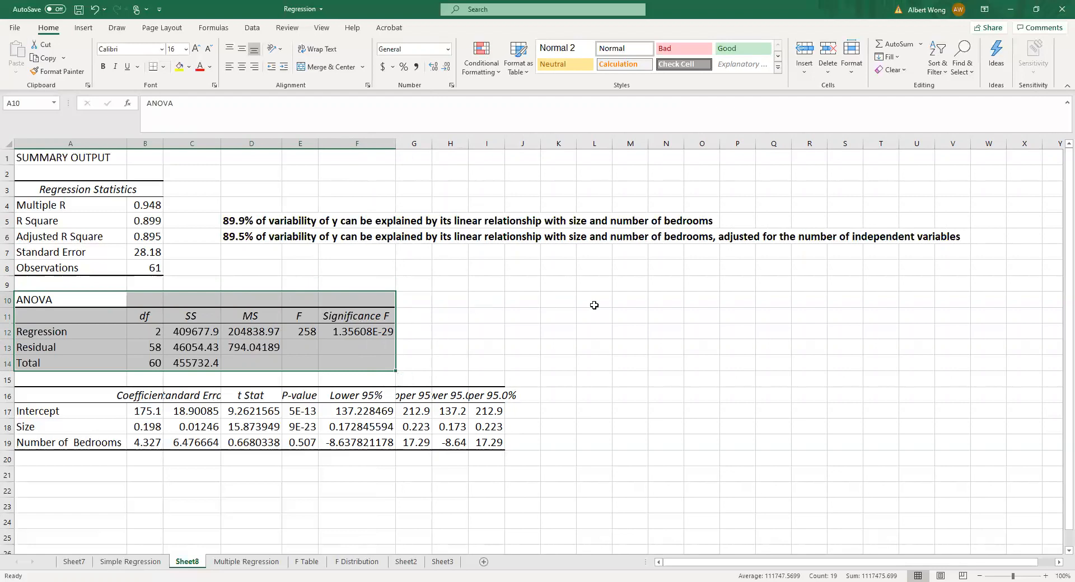
Copy the p-value test of the regression model from M9:N13 on Sheet7 to L10 on Sheet8, and set its font size to 16.
{"action": "left_click", "coordinate": [131, 562]}
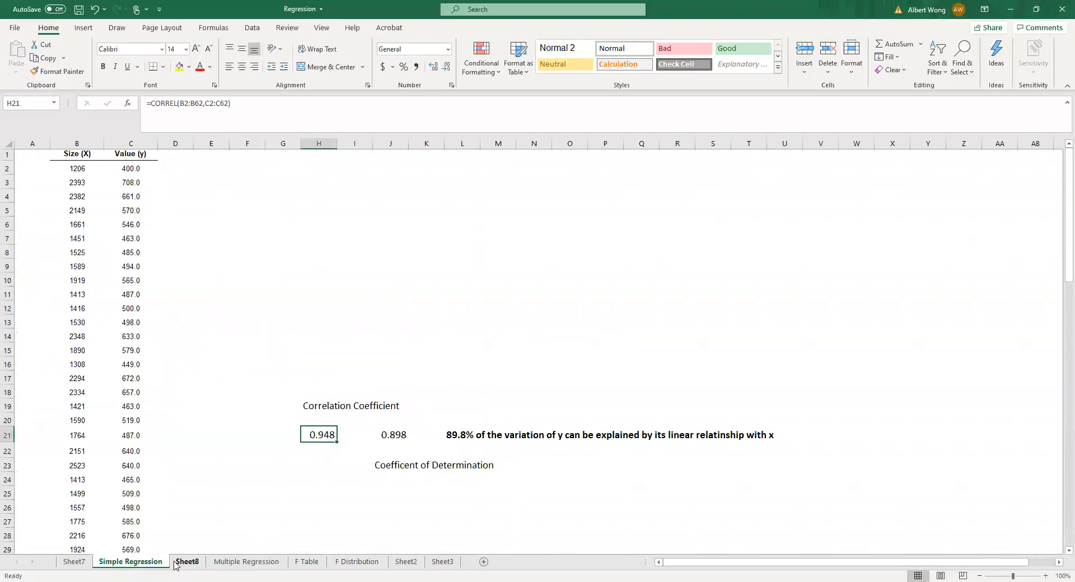
{"action": "left_click", "coordinate": [83, 561]}
{"action": "left_click_drag", "start_coordinate": [539, 246], "coordinate": [581, 292]}
{"action": "left_click", "coordinate": [45, 58]}
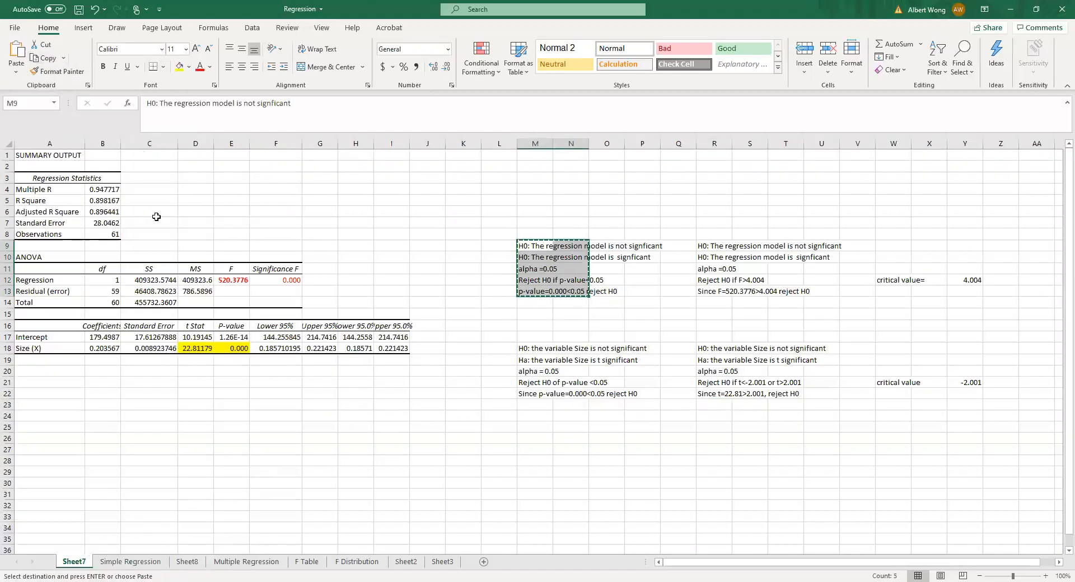
{"action": "left_click", "coordinate": [188, 562]}
{"action": "left_click", "coordinate": [587, 303]}
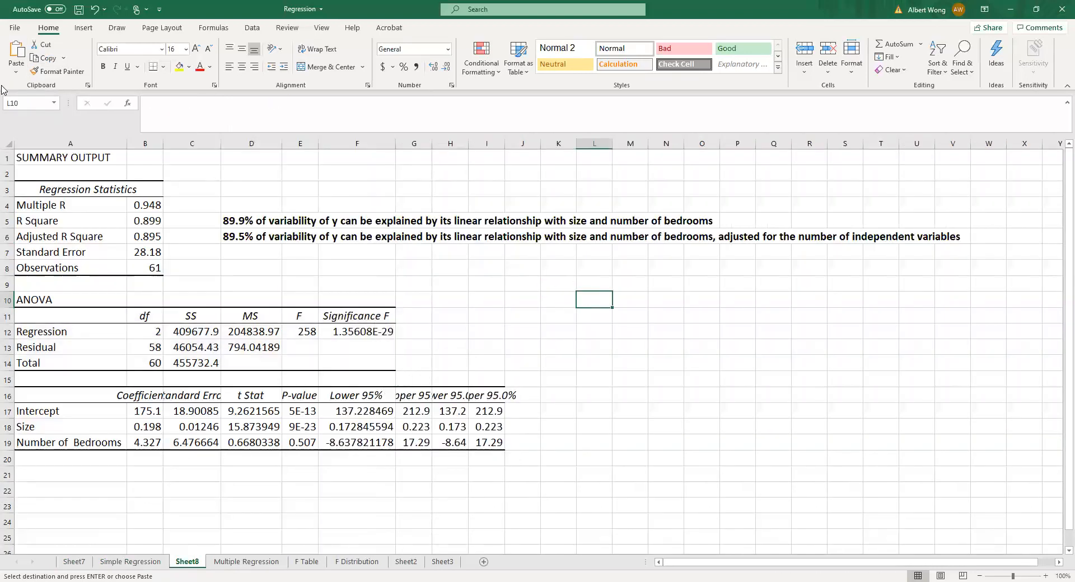
{"action": "left_click", "coordinate": [17, 50]}
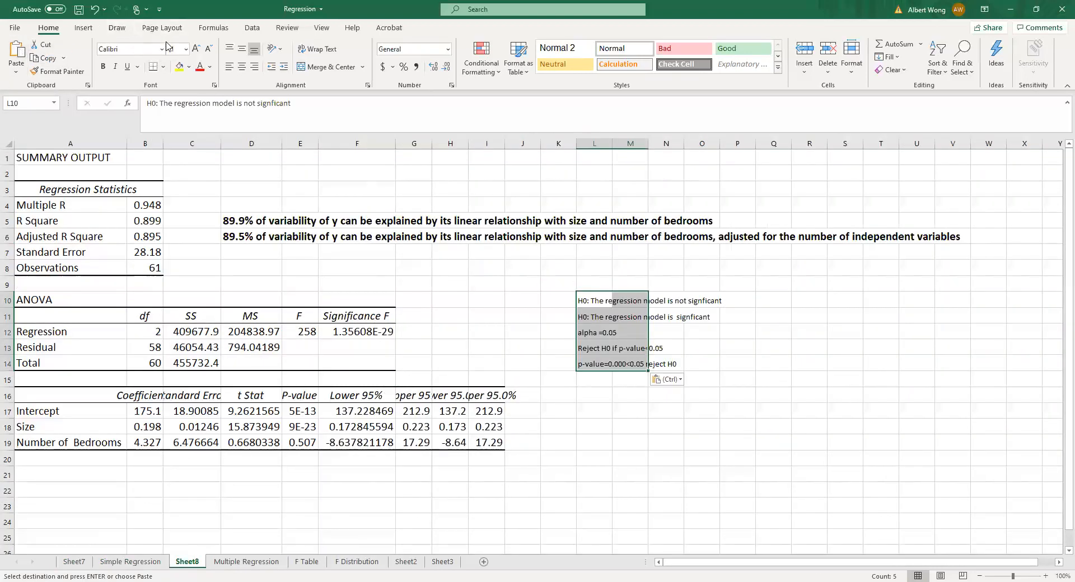
{"action": "left_click", "coordinate": [186, 50]}
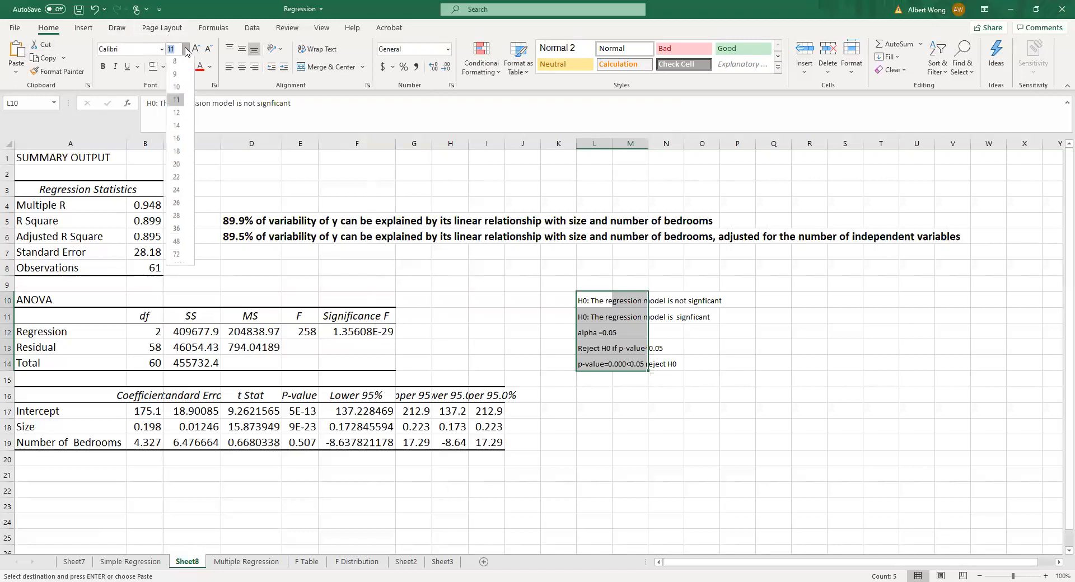
{"action": "left_click", "coordinate": [178, 140]}
Change the label of the alternative hypothesis in L11 from H0 to Ha.
{"action": "key", "text": "Down"}
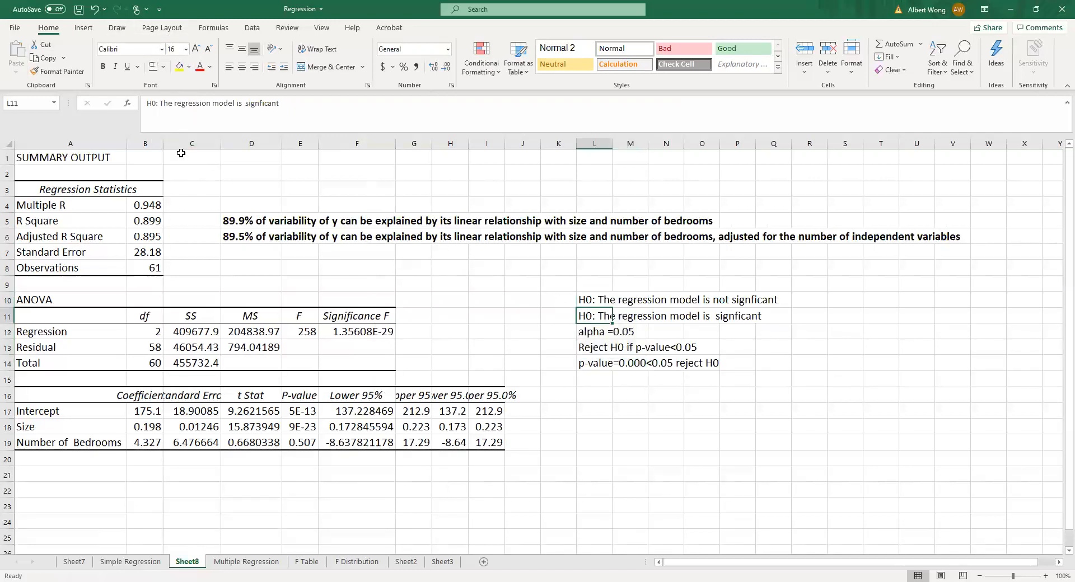
{"action": "left_click", "coordinate": [156, 104]}
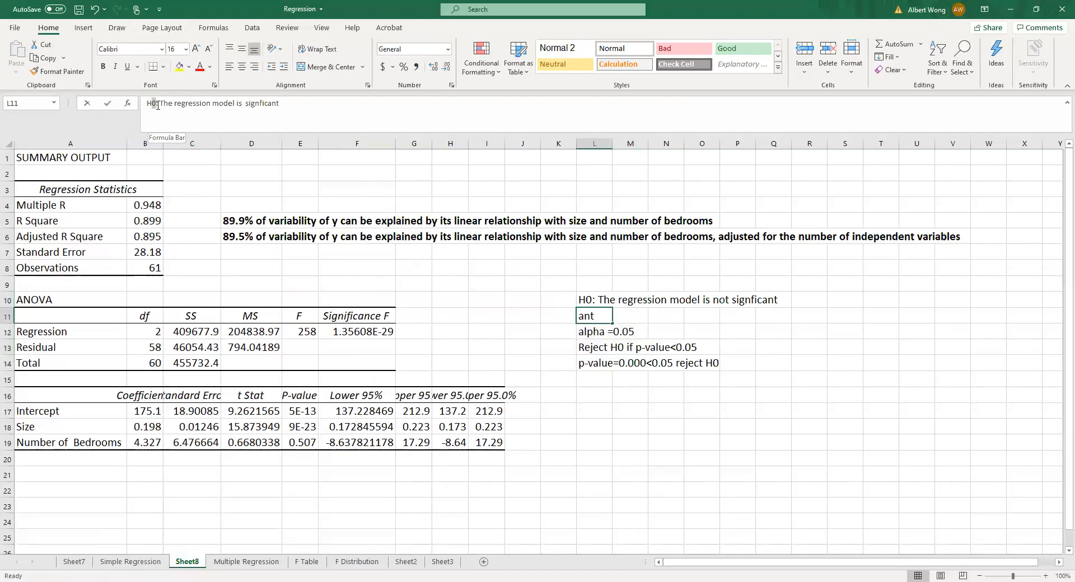
{"action": "key", "text": "BackSpace"}
{"action": "type", "text": "a"}
{"action": "left_click", "coordinate": [797, 327]}
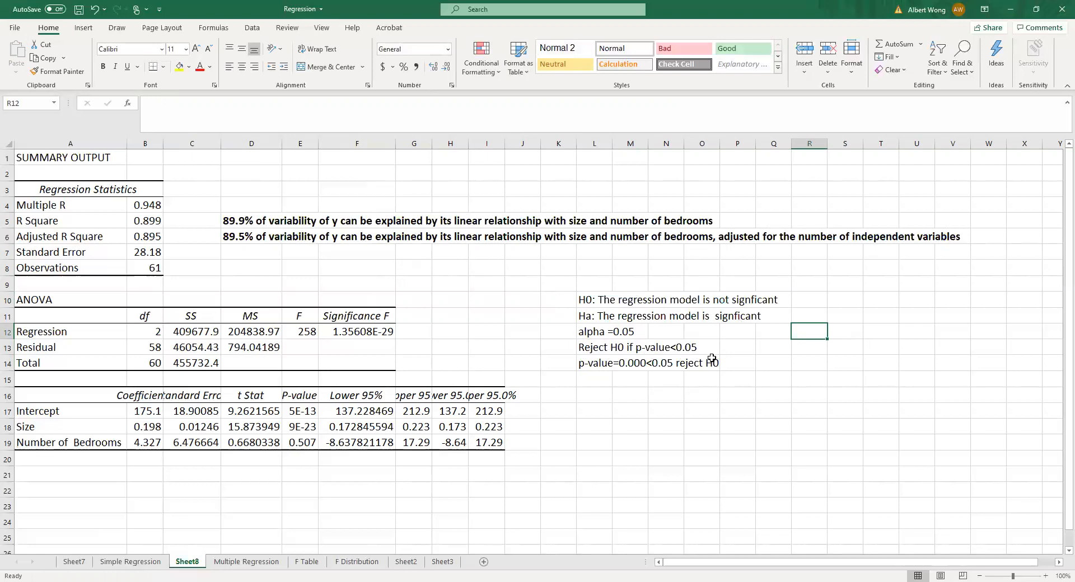
Format the Significance F value in F12 as a number with three decimal places.
{"action": "left_click", "coordinate": [346, 333]}
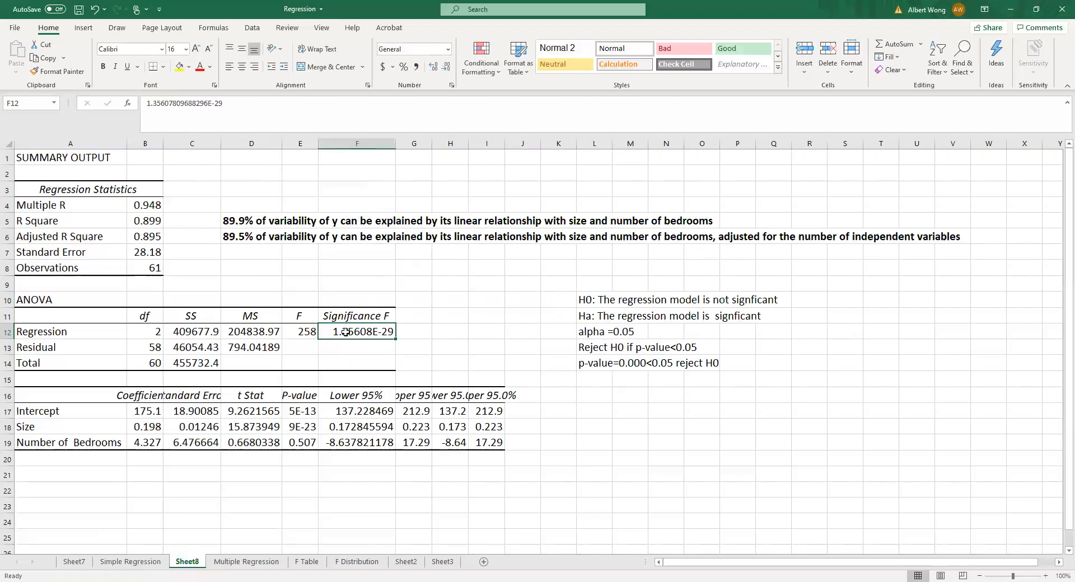
{"action": "left_click", "coordinate": [854, 74]}
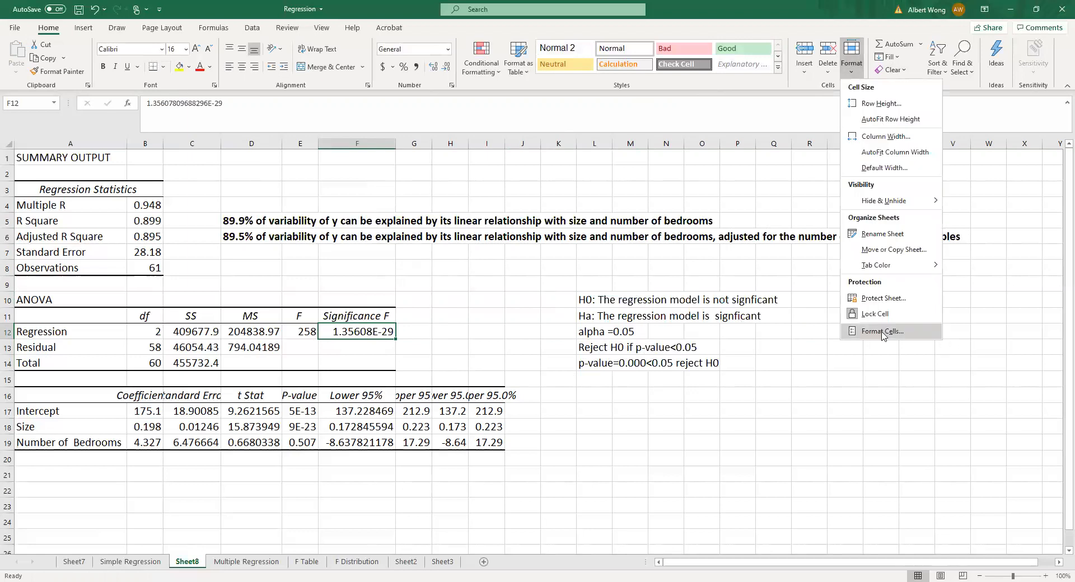
{"action": "left_click", "coordinate": [882, 332]}
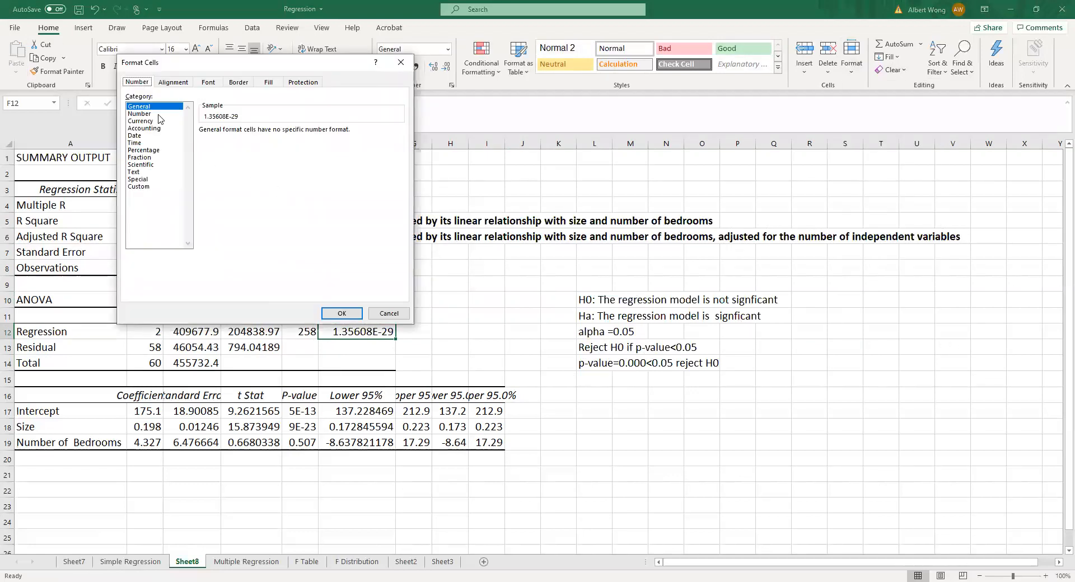
{"action": "left_click", "coordinate": [140, 114]}
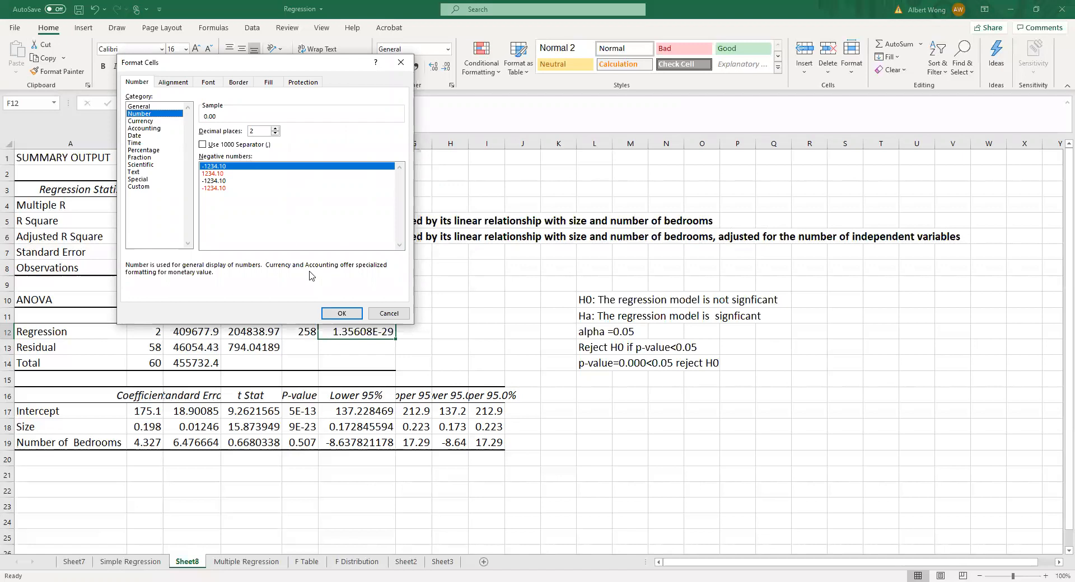
{"action": "left_click", "coordinate": [276, 129]}
{"action": "left_click", "coordinate": [342, 313]}
{"action": "left_click", "coordinate": [725, 394]}
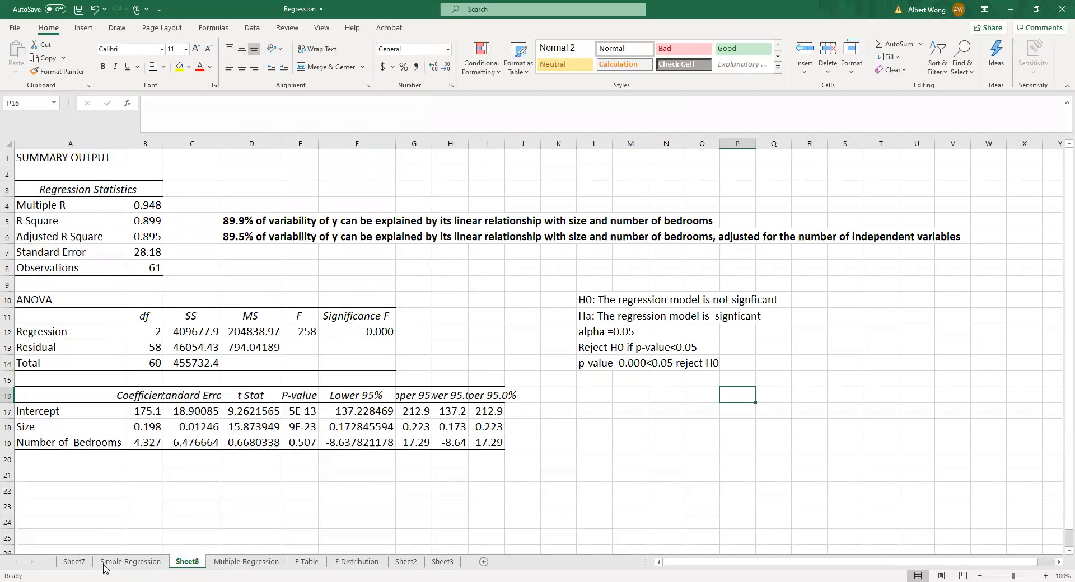
Copy the critical-value F test from R9:Y13 on Sheet7 to S10 on Sheet8, and set its font size to 14.
{"action": "left_click", "coordinate": [77, 562]}
{"action": "left_click_drag", "start_coordinate": [734, 249], "coordinate": [972, 283]}
{"action": "left_click_drag", "start_coordinate": [703, 247], "coordinate": [968, 291]}
{"action": "left_click", "coordinate": [46, 59]}
{"action": "left_click", "coordinate": [186, 563]}
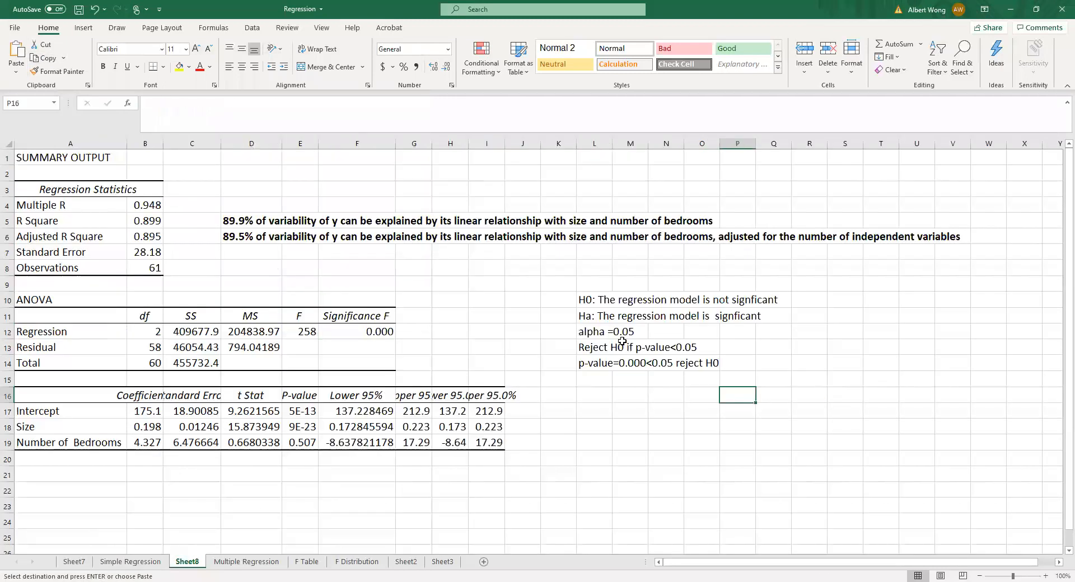
{"action": "left_click", "coordinate": [852, 303]}
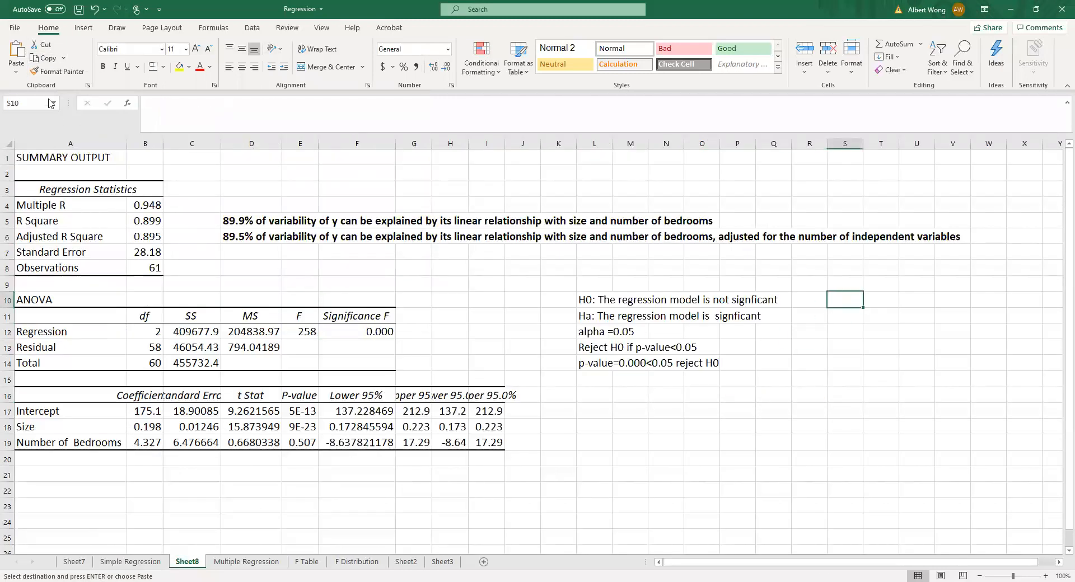
{"action": "left_click", "coordinate": [12, 56]}
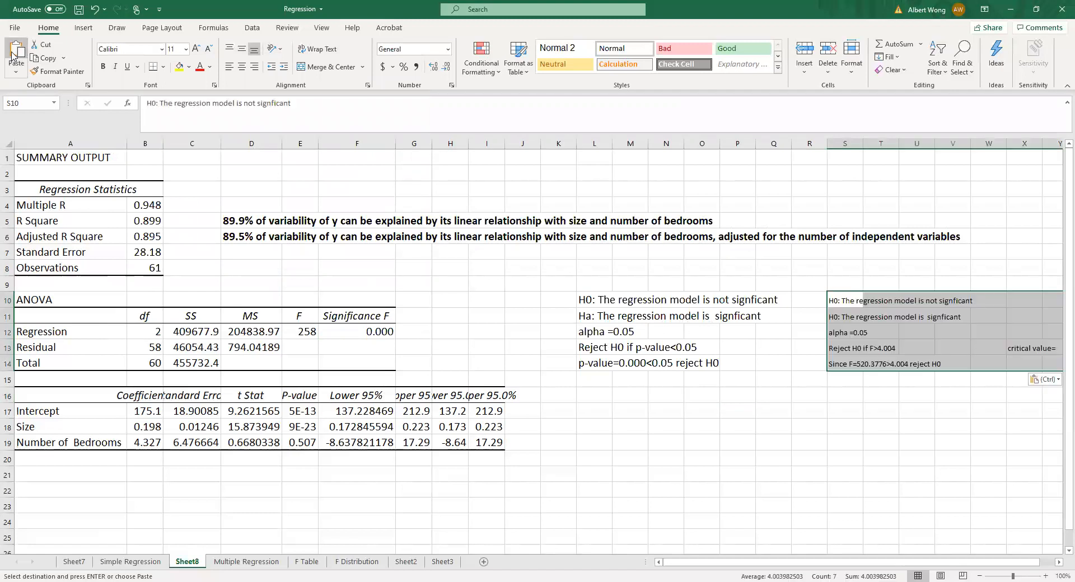
{"action": "left_click", "coordinate": [186, 49]}
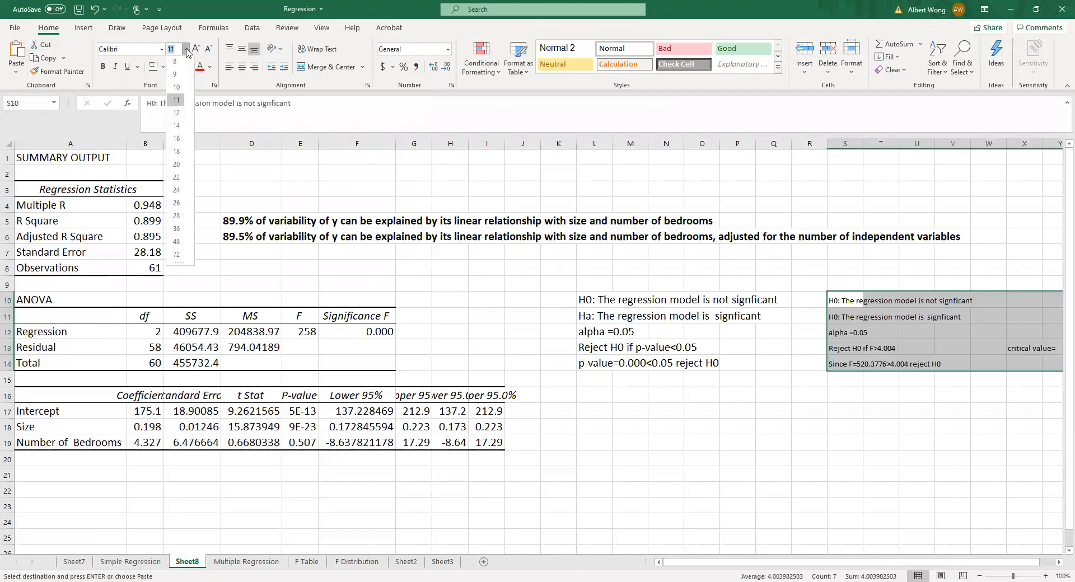
{"action": "left_click", "coordinate": [176, 128]}
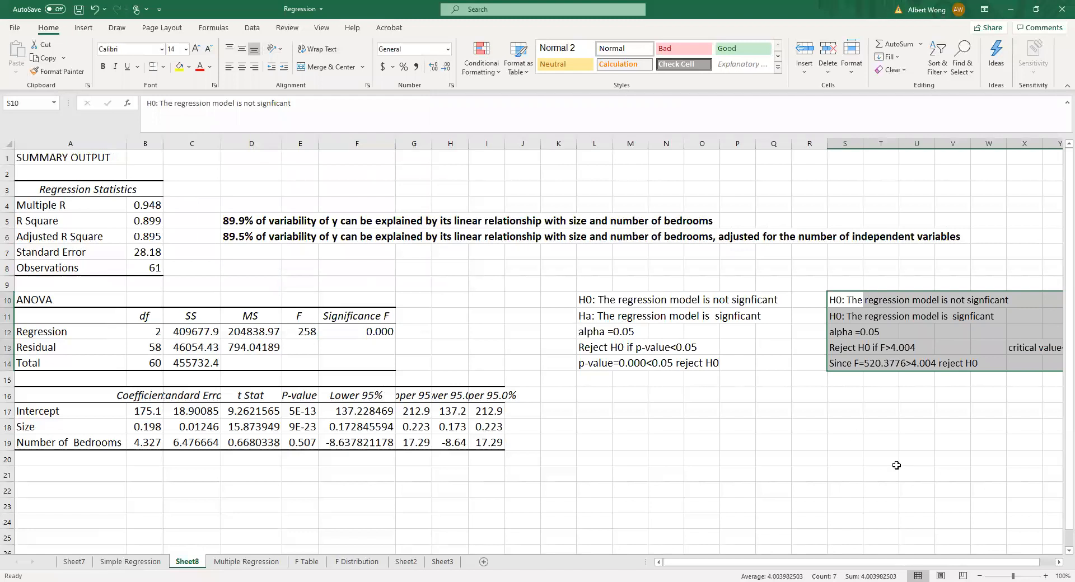
Extend the Residual label in A13 of the ANOVA table to "Residual (error)".
{"action": "left_click", "coordinate": [1059, 563]}
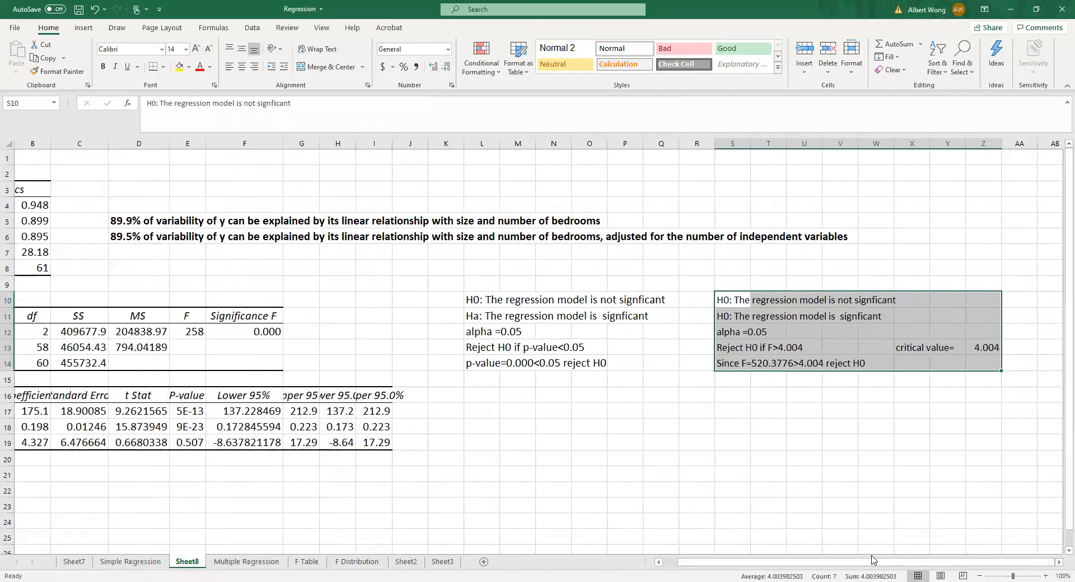
{"action": "left_click_drag", "start_coordinate": [838, 563], "coordinate": [784, 552]}
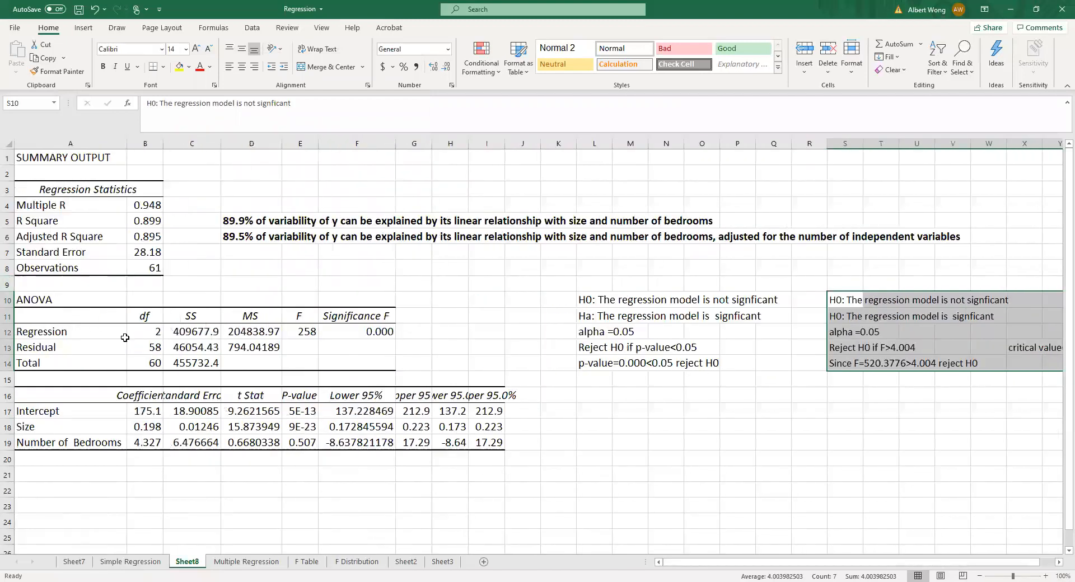
{"action": "left_click", "coordinate": [154, 335]}
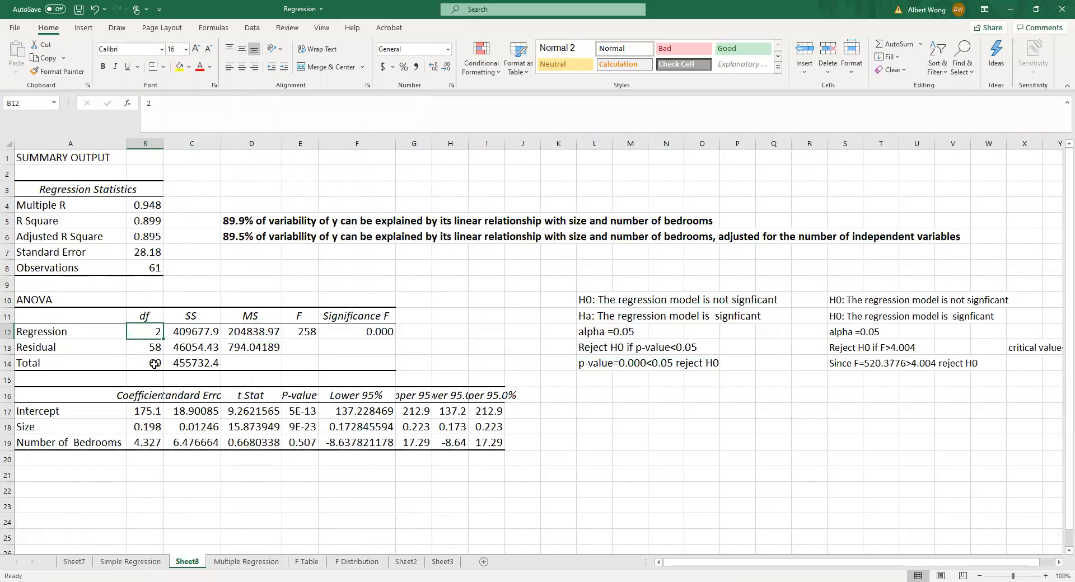
{"action": "left_click", "coordinate": [58, 349]}
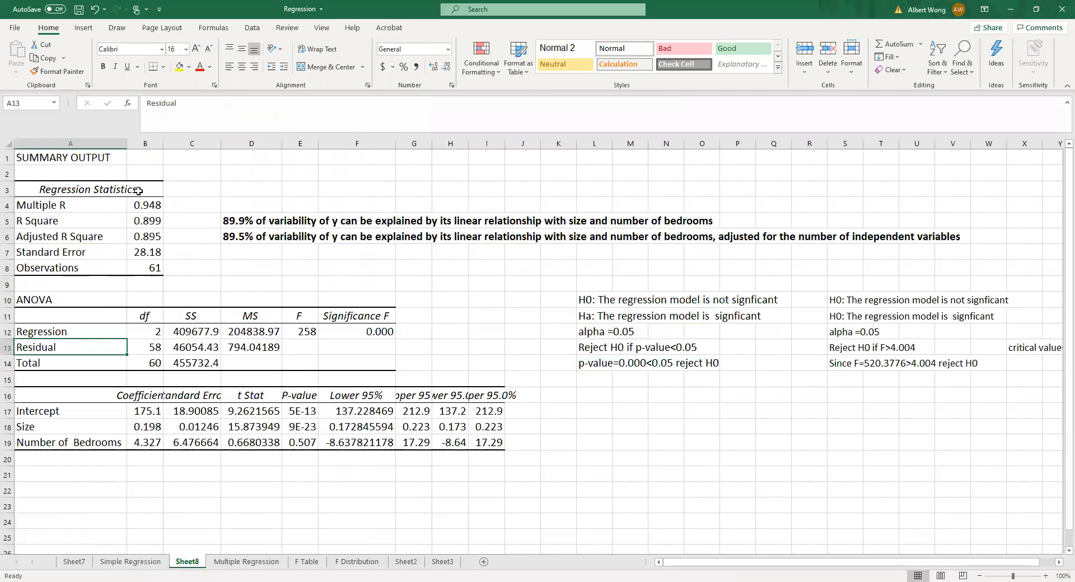
{"action": "left_click", "coordinate": [195, 106]}
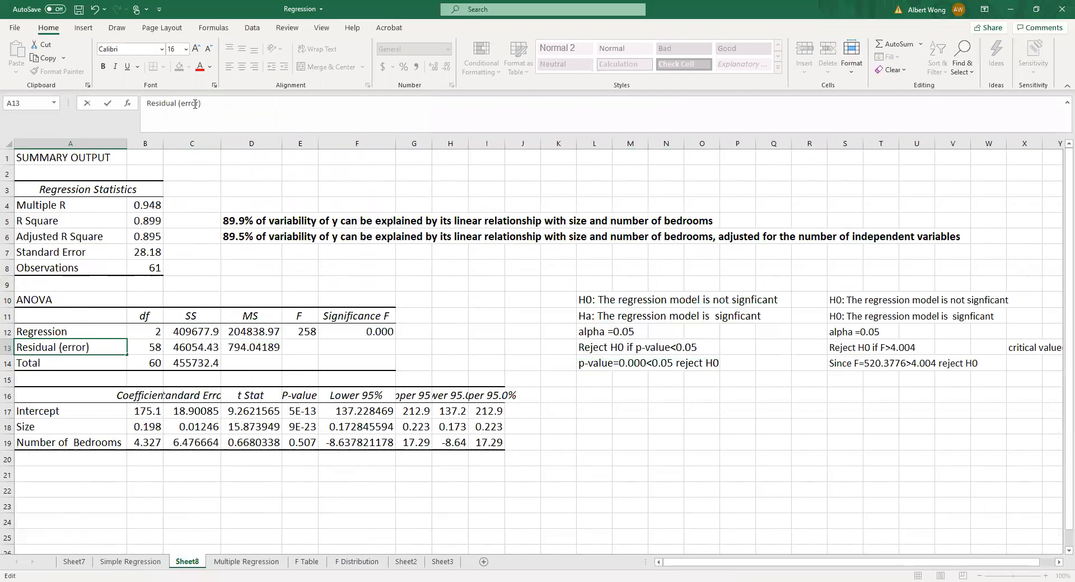
{"action": "key", "text": "Return"}
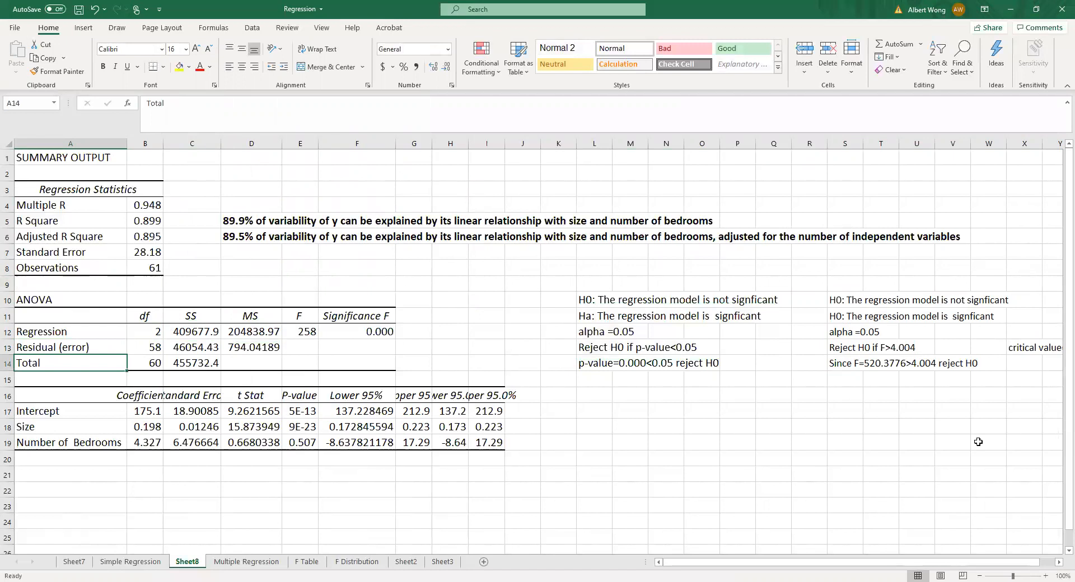
Update the critical value formula in Z13 to =F.INV(0.95,2,58).
{"action": "left_click", "coordinate": [1059, 563]}
{"action": "left_click", "coordinate": [904, 350]}
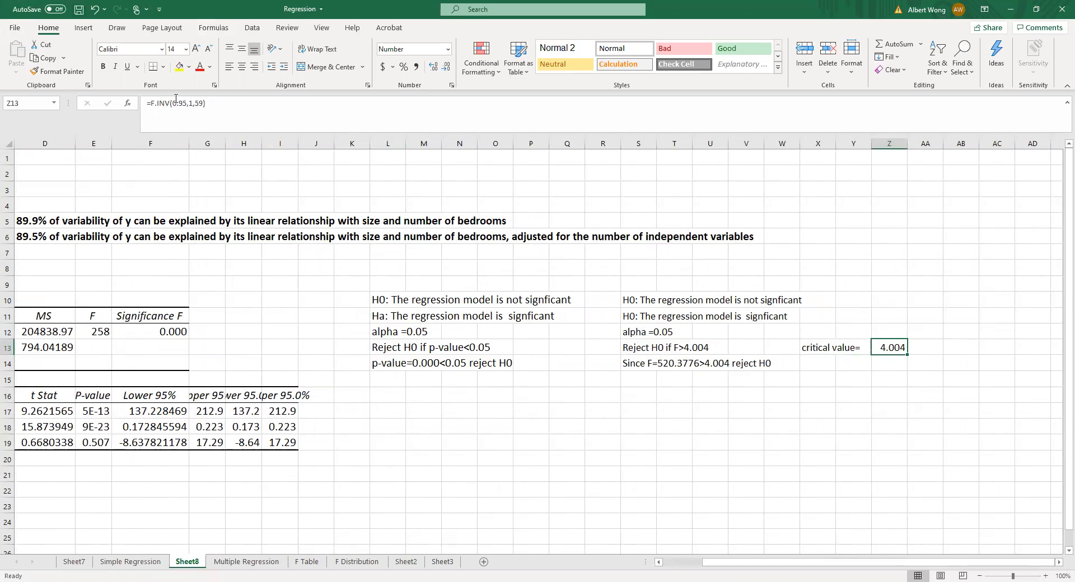
{"action": "left_click_drag", "start_coordinate": [189, 103], "coordinate": [195, 103]}
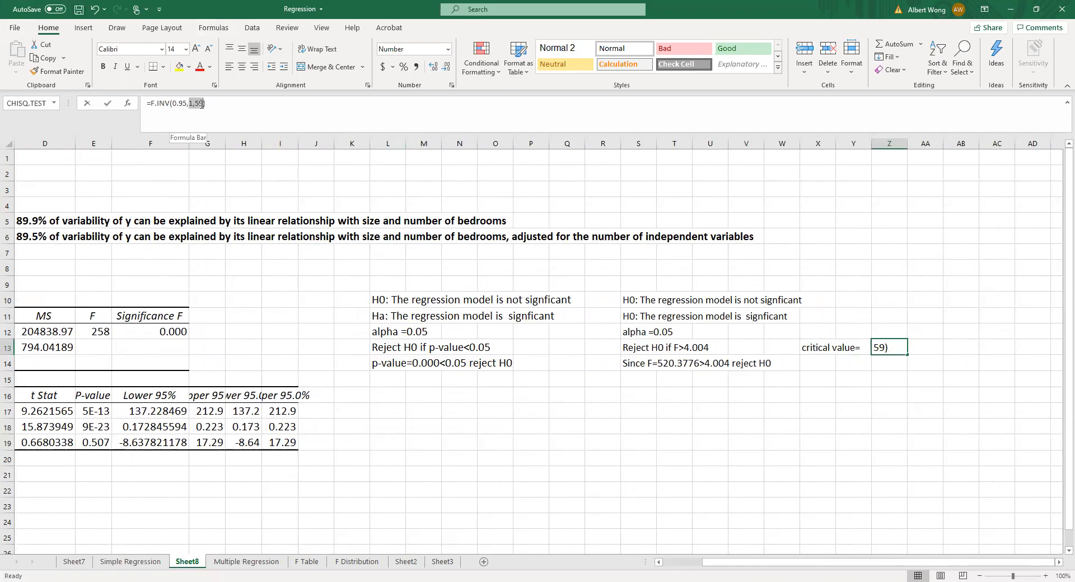
{"action": "type", "text": "2,"}
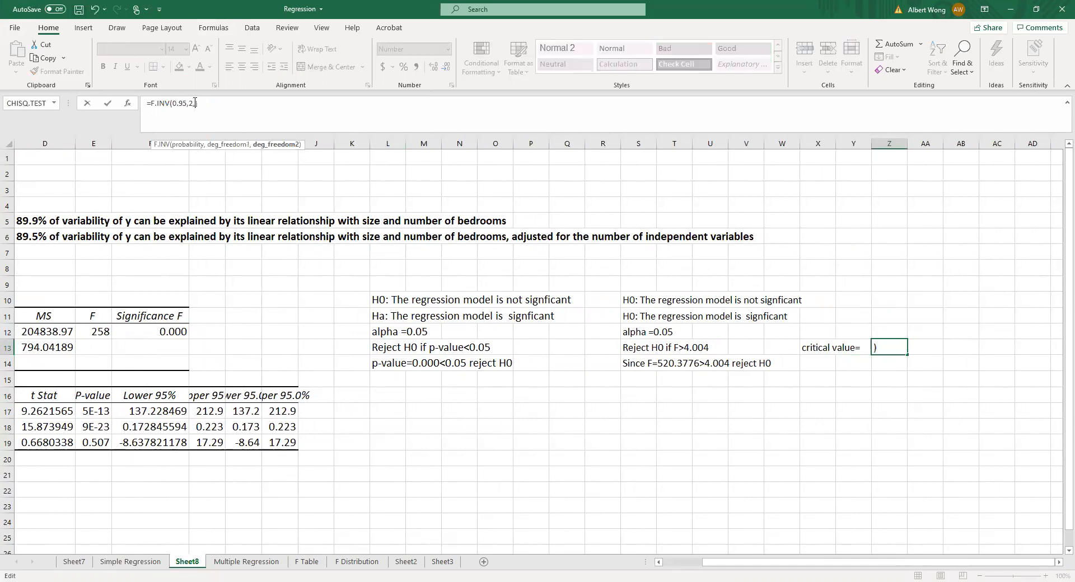
{"action": "type", "text": "58"}
{"action": "key", "text": "Return"}
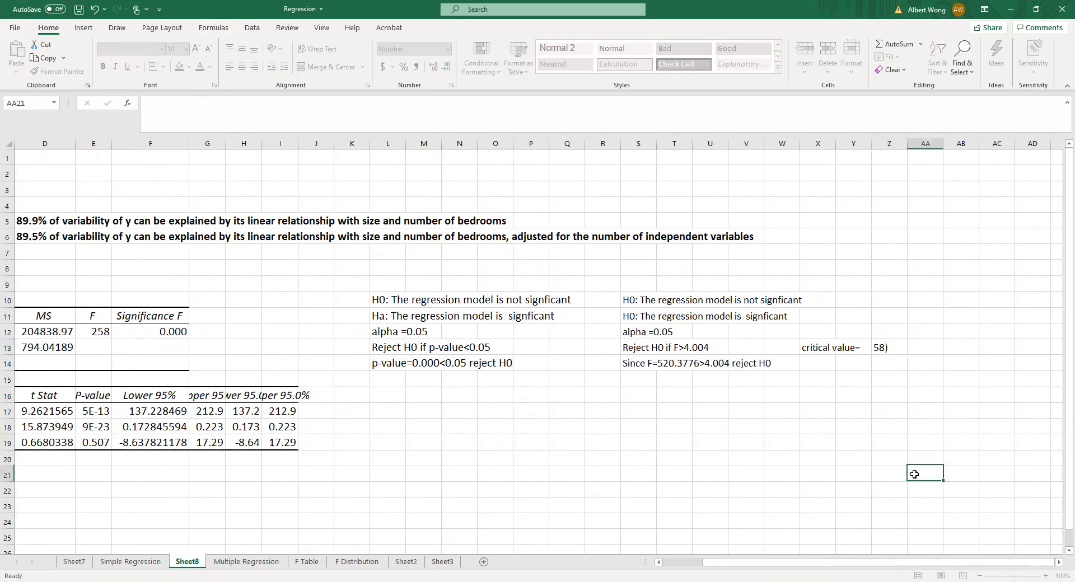
{"action": "key", "text": "Up"}
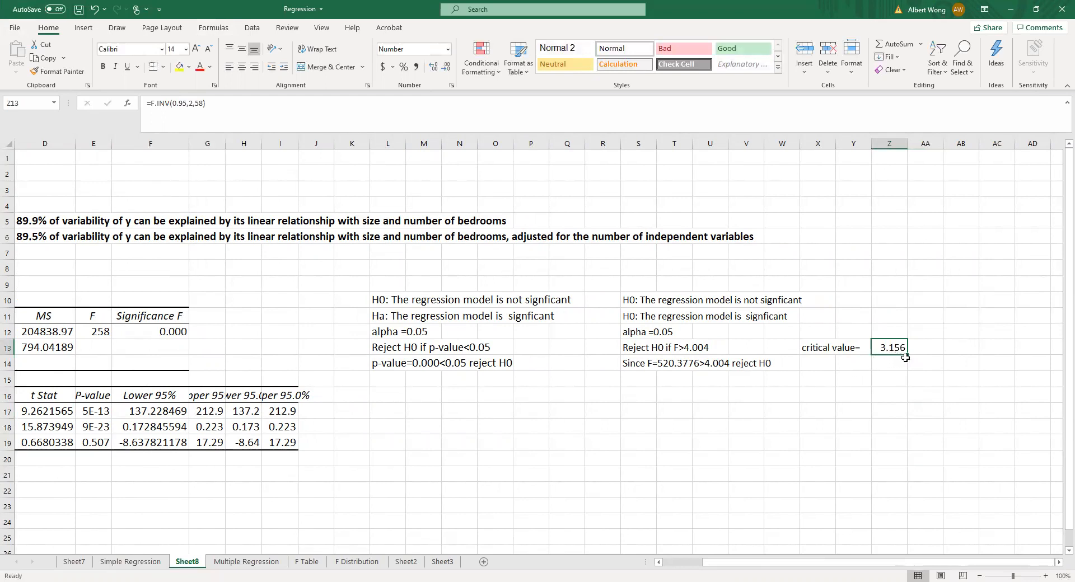
Change the rejection rule in S13 to "Reject H0 if F>3.156".
{"action": "left_click", "coordinate": [632, 348]}
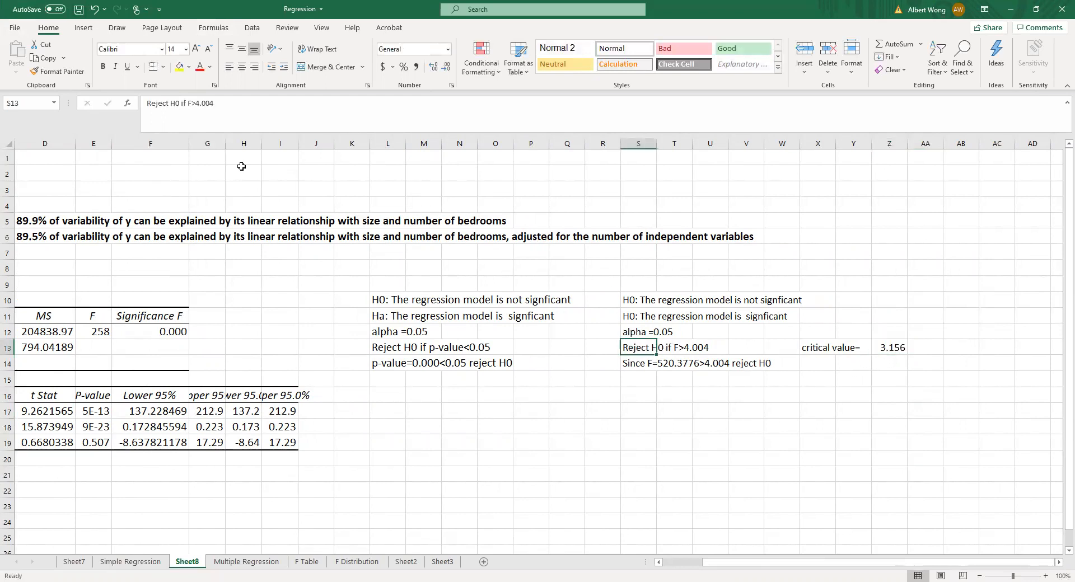
{"action": "left_click", "coordinate": [197, 103]}
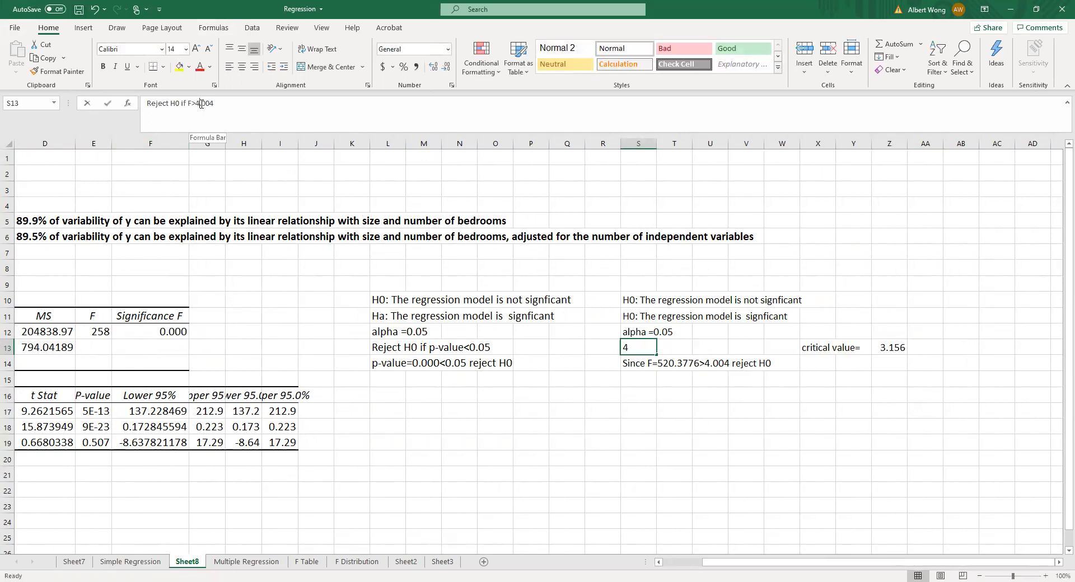
{"action": "left_click_drag", "start_coordinate": [200, 105], "coordinate": [238, 108]}
{"action": "key", "text": "BackSpace"}
{"action": "type", "text": "3"}
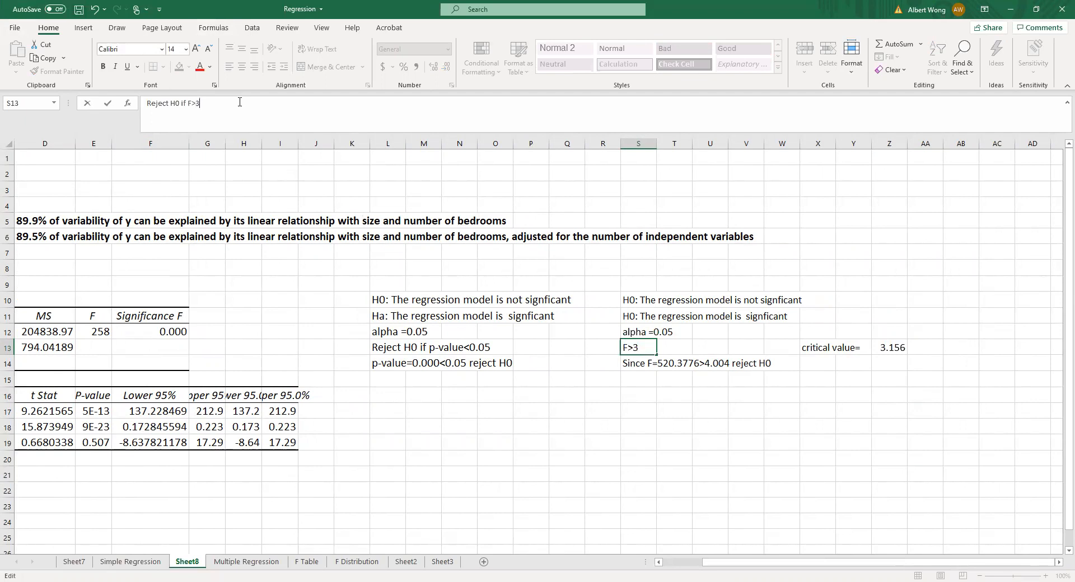
{"action": "type", "text": ".156"}
{"action": "left_click", "coordinate": [632, 380]}
Show the F value in E12 with three decimal places and narrow column E to fit.
{"action": "left_click", "coordinate": [636, 364]}
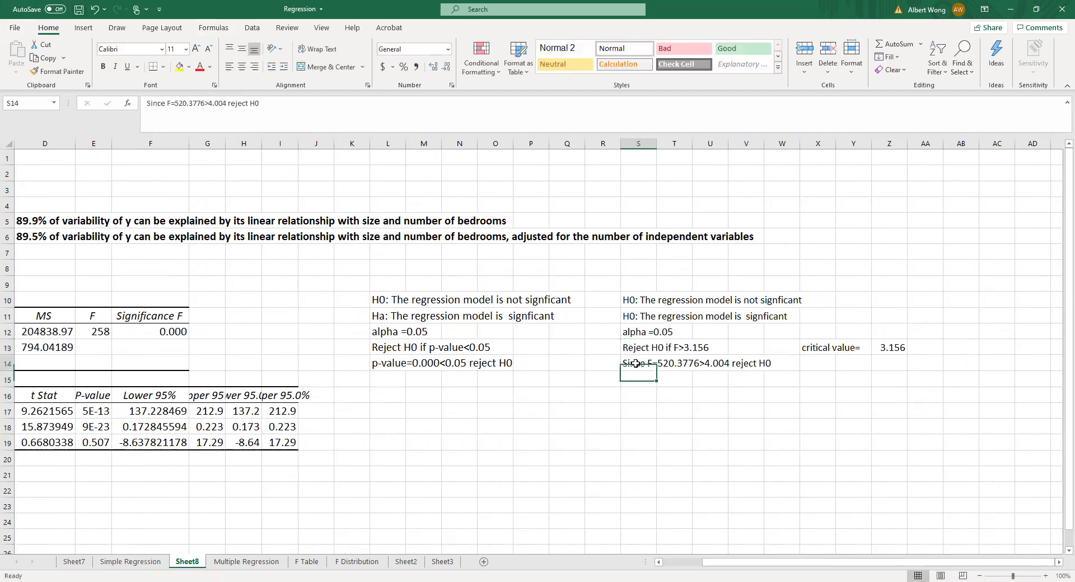
{"action": "left_click", "coordinate": [104, 337]}
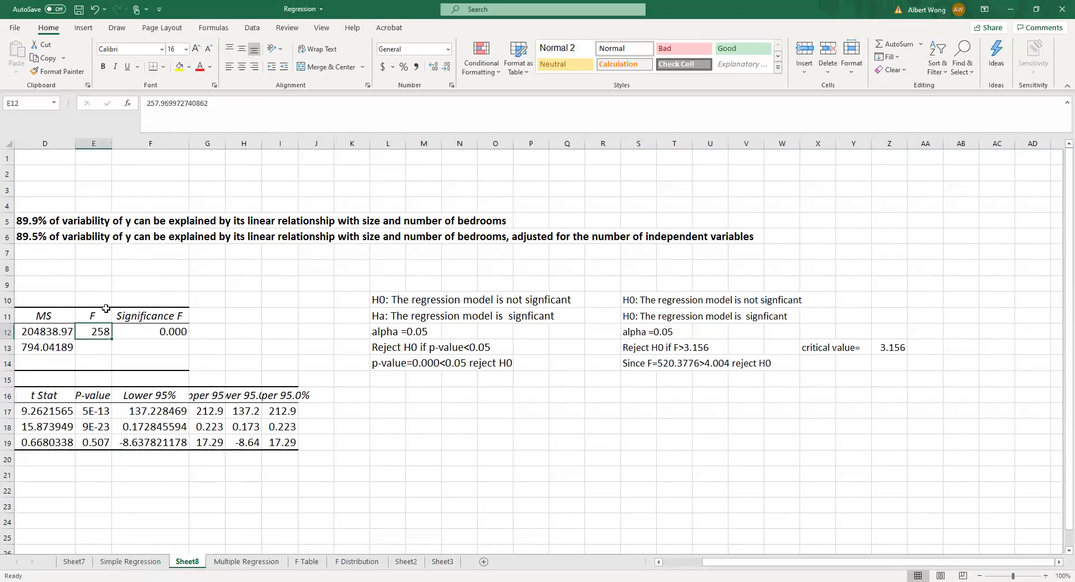
{"action": "left_click", "coordinate": [434, 67]}
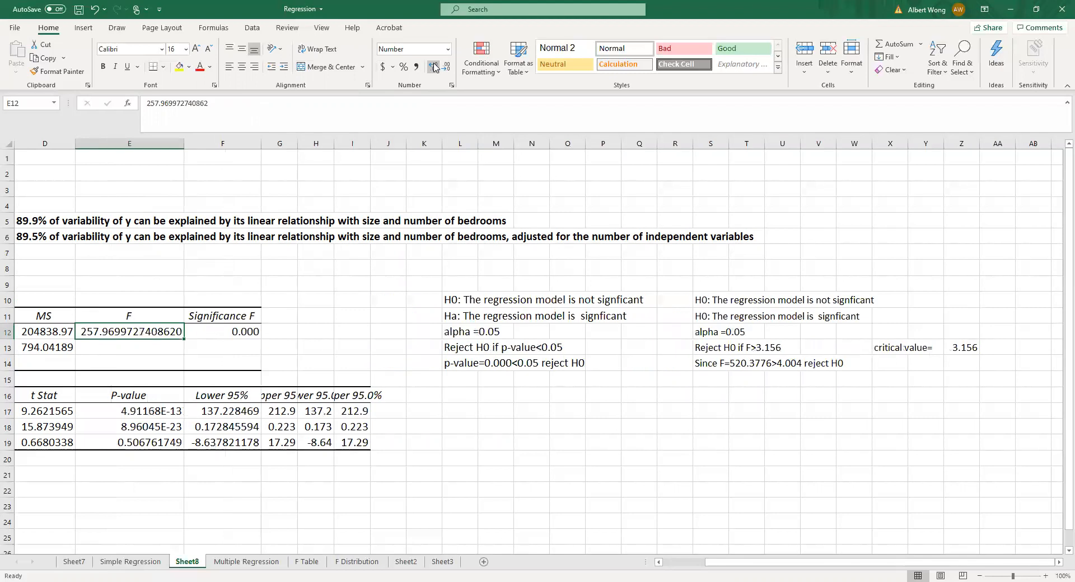
{"action": "left_click", "coordinate": [445, 66]}
{"action": "left_click", "coordinate": [446, 67]}
{"action": "left_click", "coordinate": [445, 66]}
{"action": "left_click", "coordinate": [446, 67]}
{"action": "left_click", "coordinate": [446, 67]}
{"action": "left_click", "coordinate": [446, 66]}
{"action": "left_click", "coordinate": [446, 66]}
{"action": "left_click", "coordinate": [446, 67]}
{"action": "left_click", "coordinate": [446, 66]}
{"action": "left_click", "coordinate": [446, 67]}
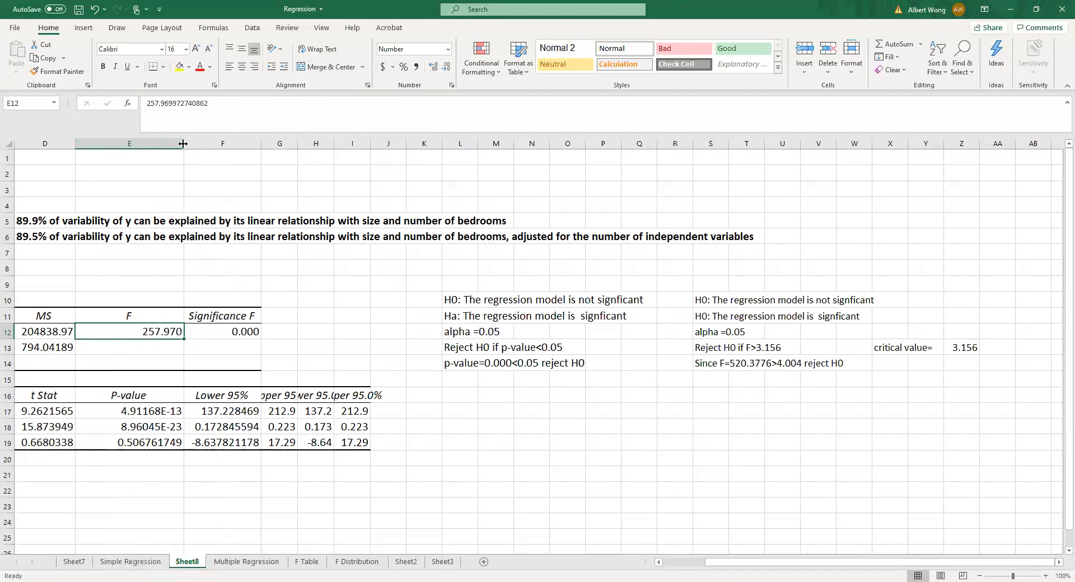
{"action": "left_click_drag", "start_coordinate": [183, 144], "coordinate": [144, 144]}
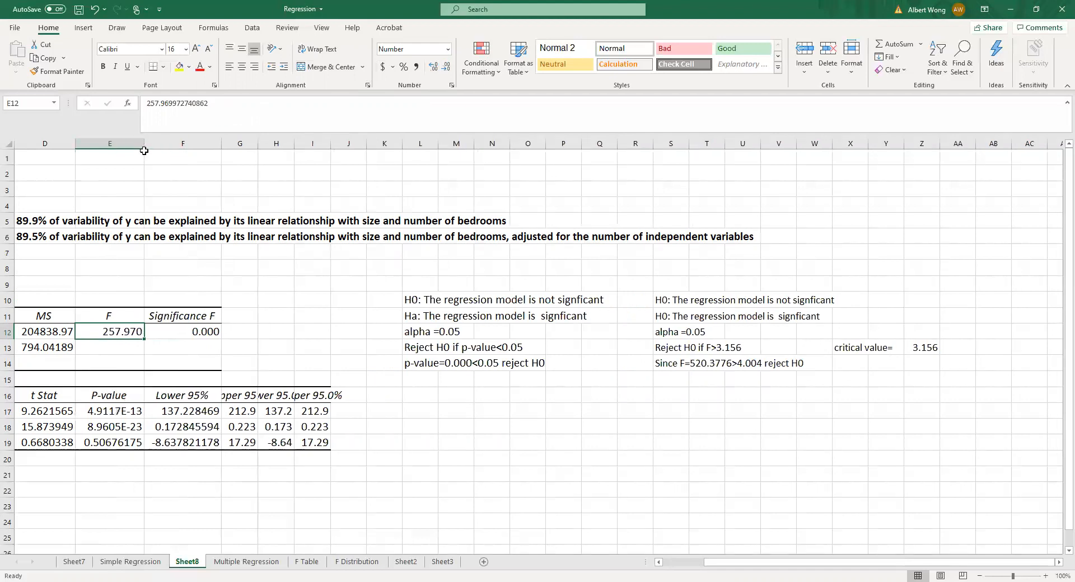
Change the conclusion in S14 to "Since F=5257.97>3.156 reject H0".
{"action": "left_click", "coordinate": [672, 370]}
{"action": "left_click", "coordinate": [180, 107]}
{"action": "left_click_drag", "start_coordinate": [179, 104], "coordinate": [196, 108]}
{"action": "type", "text": "257"}
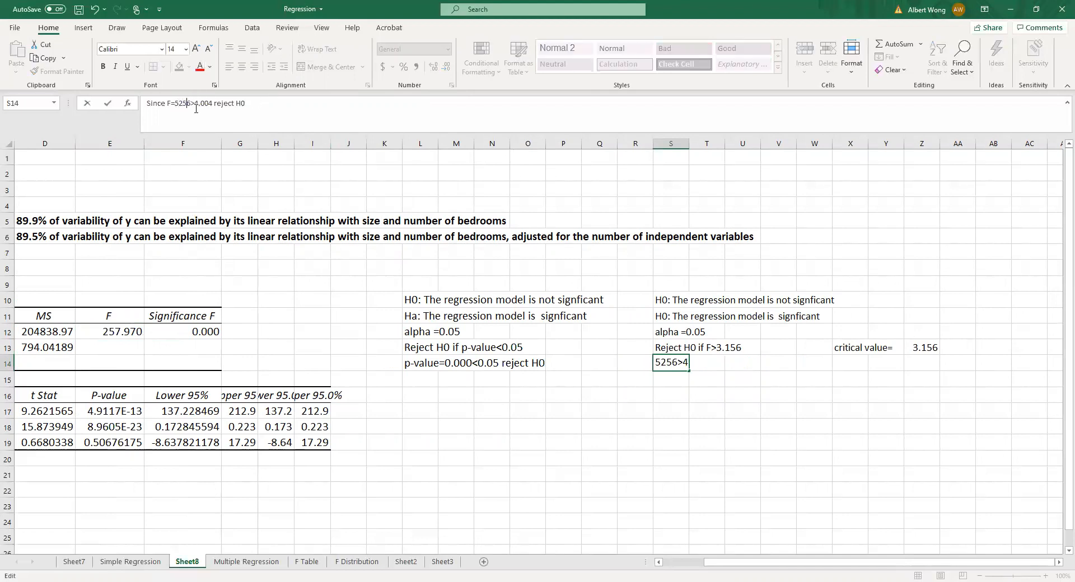
{"action": "type", "text": ".97"}
{"action": "key", "text": "Delete"}
{"action": "key", "text": "Delete"}
{"action": "key", "text": "Delete"}
{"action": "key", "text": "Delete"}
{"action": "key", "text": "Delete"}
{"action": "key", "text": "Delete"}
{"action": "key", "text": "Delete"}
{"action": "type", "text": ">3.156"}
{"action": "key", "text": "Return"}
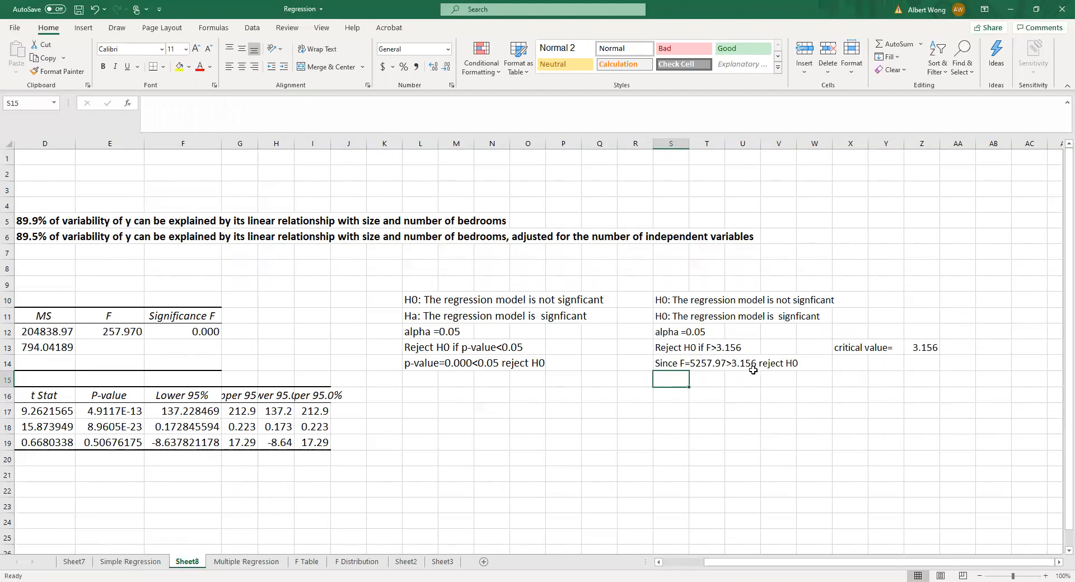
AutoFit the widths of columns C and B in the regression output.
{"action": "left_click_drag", "start_coordinate": [712, 567], "coordinate": [664, 566]}
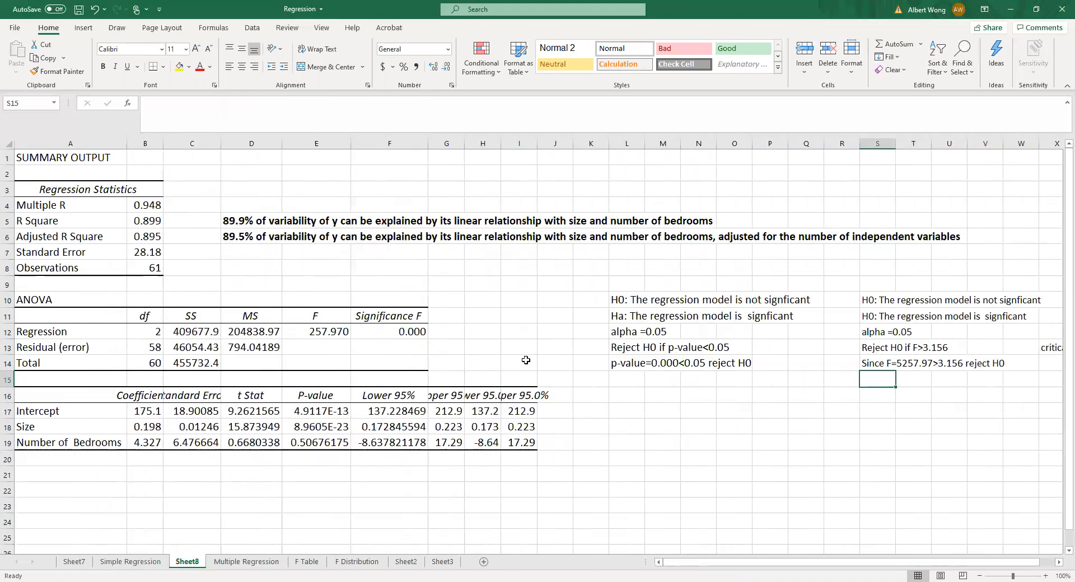
{"action": "double_click", "coordinate": [220, 147]}
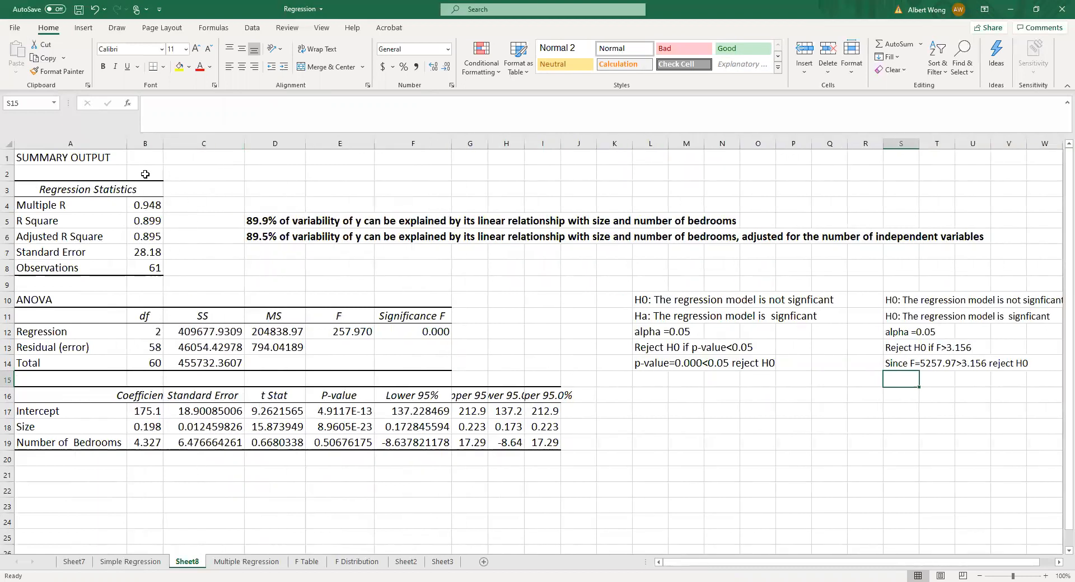
{"action": "double_click", "coordinate": [163, 145]}
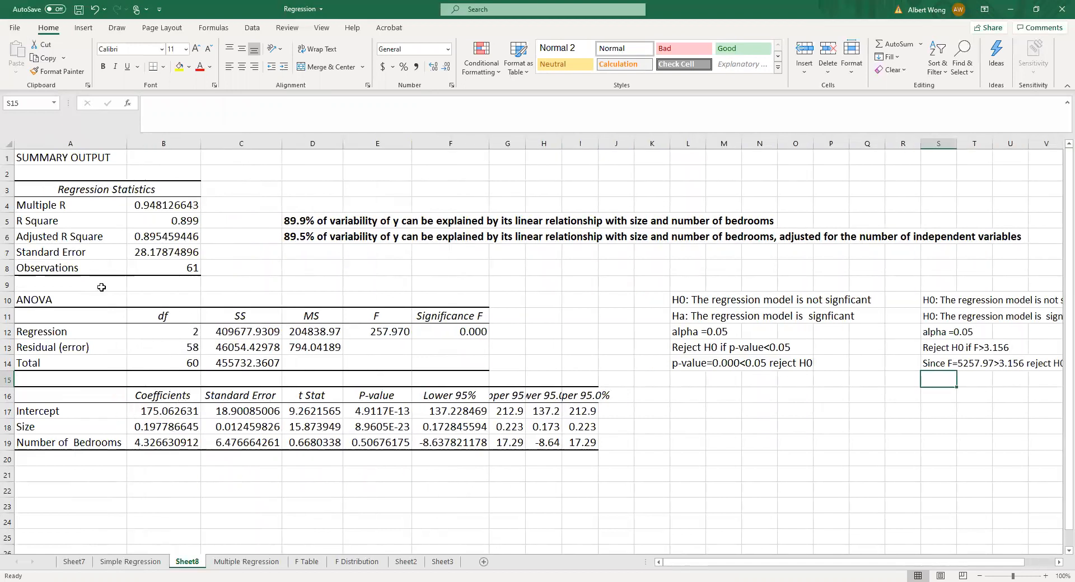
Format the p-values of Size and Number of Bedrooms in E18:E19 as numbers with 3 decimal places.
{"action": "left_click", "coordinate": [64, 432]}
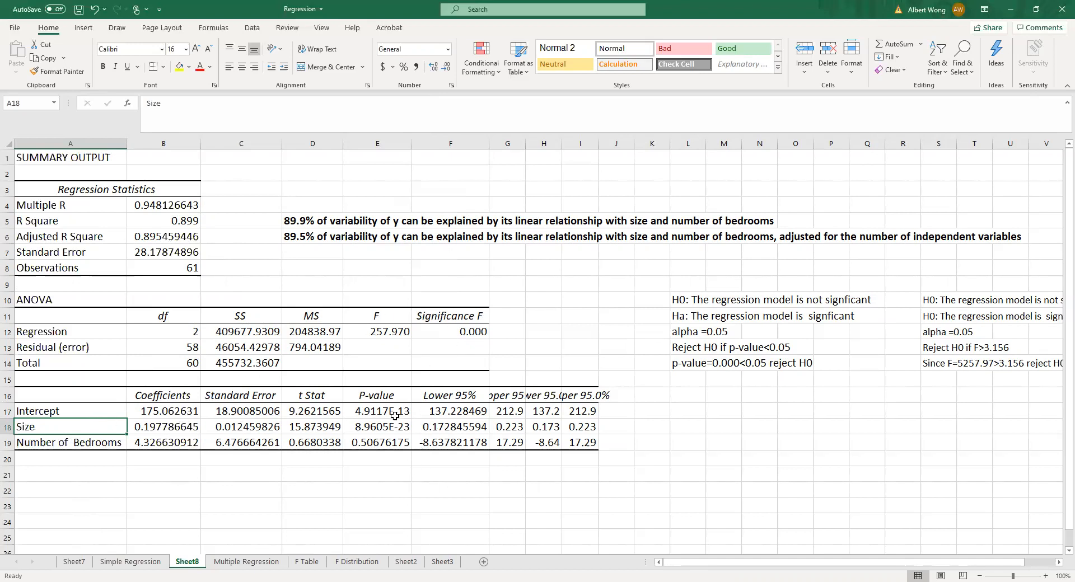
{"action": "left_click_drag", "start_coordinate": [394, 413], "coordinate": [397, 443]}
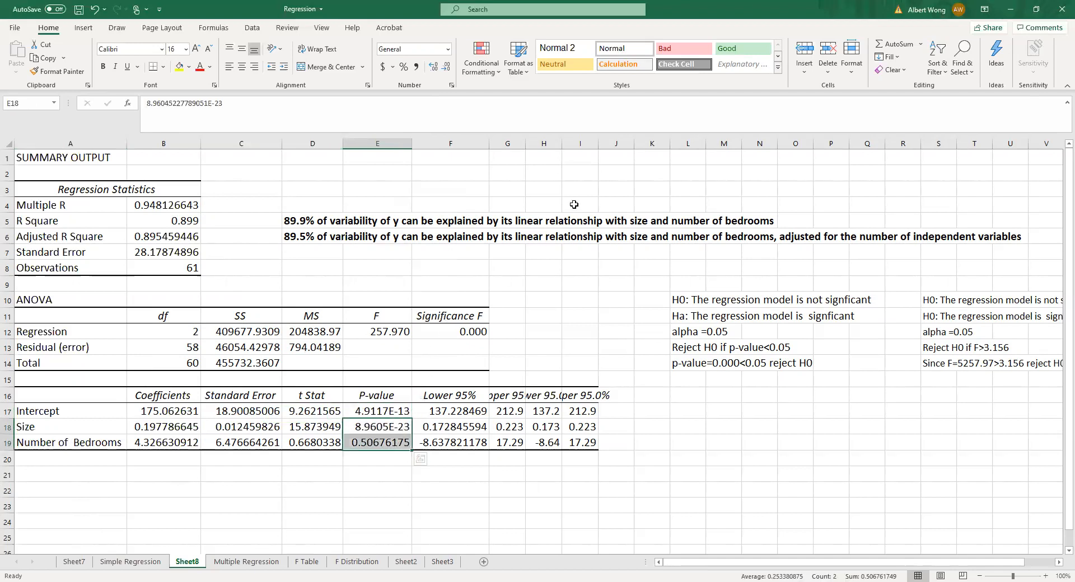
{"action": "left_click", "coordinate": [851, 73]}
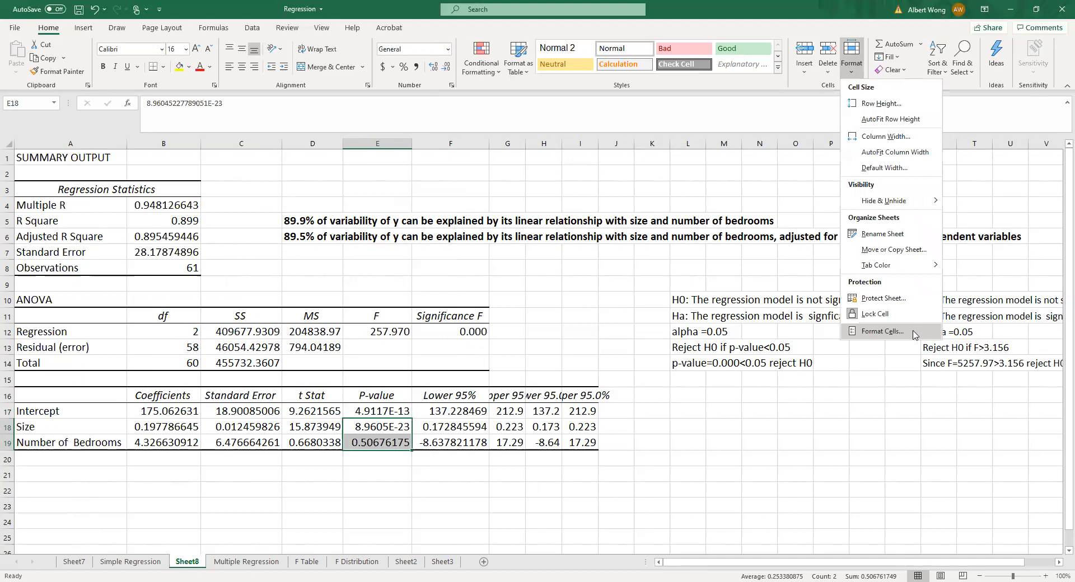
{"action": "left_click", "coordinate": [913, 332]}
{"action": "left_click", "coordinate": [147, 114]}
{"action": "left_click", "coordinate": [275, 129]}
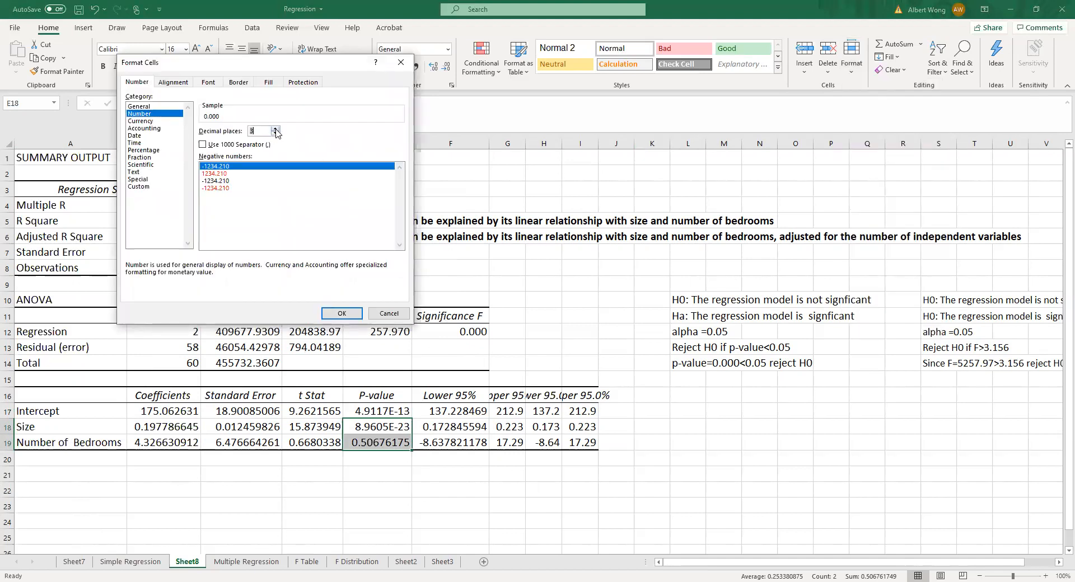
{"action": "left_click", "coordinate": [341, 314]}
{"action": "left_click", "coordinate": [389, 432]}
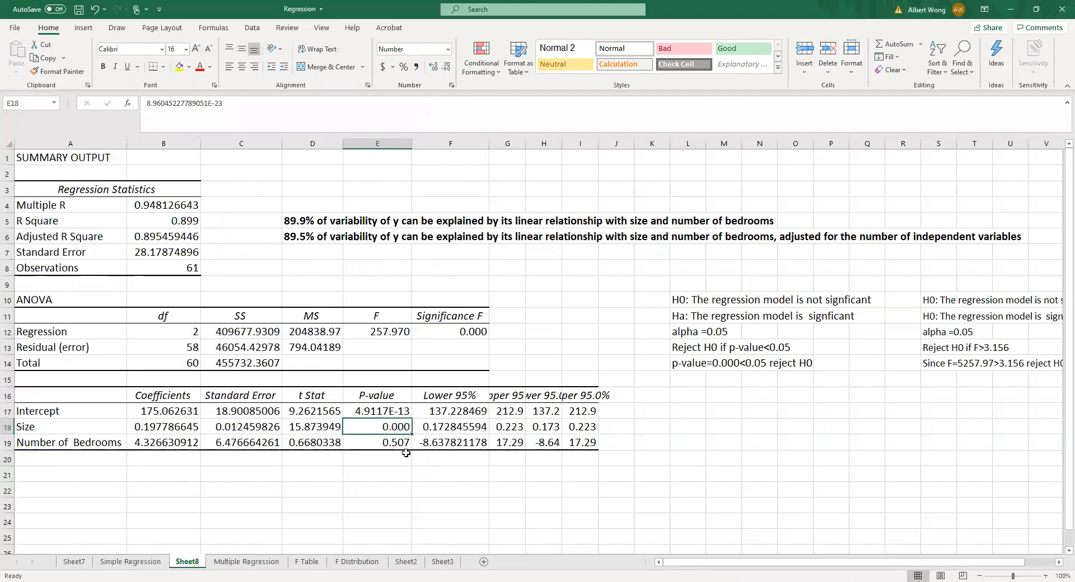
Copy the critical-value t test for Size from R18:Z23 on Sheet7 to L17 on Sheet8, and set its font size to 14.
{"action": "left_click", "coordinate": [63, 430]}
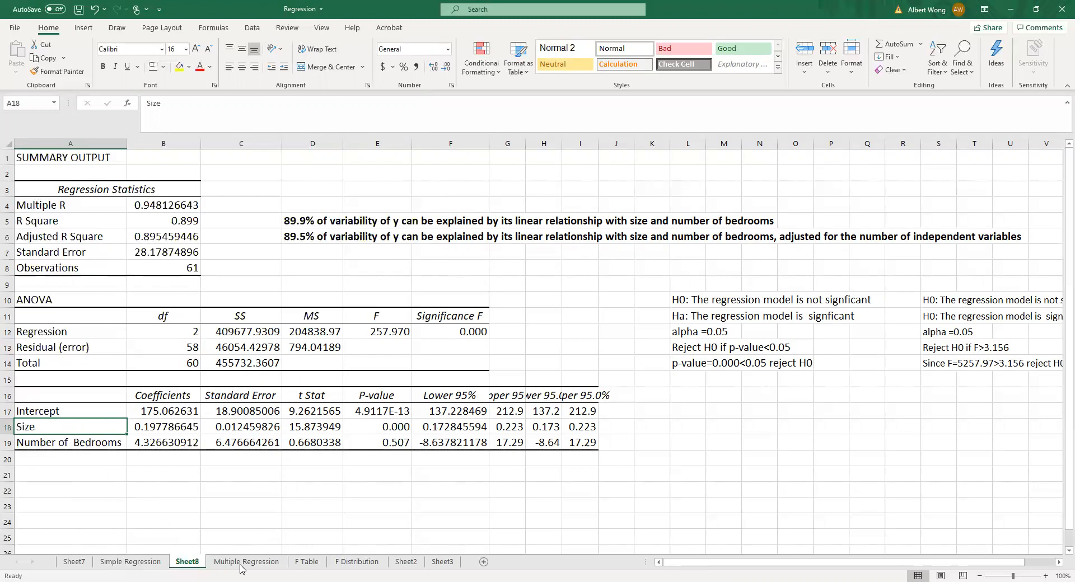
{"action": "left_click", "coordinate": [79, 562]}
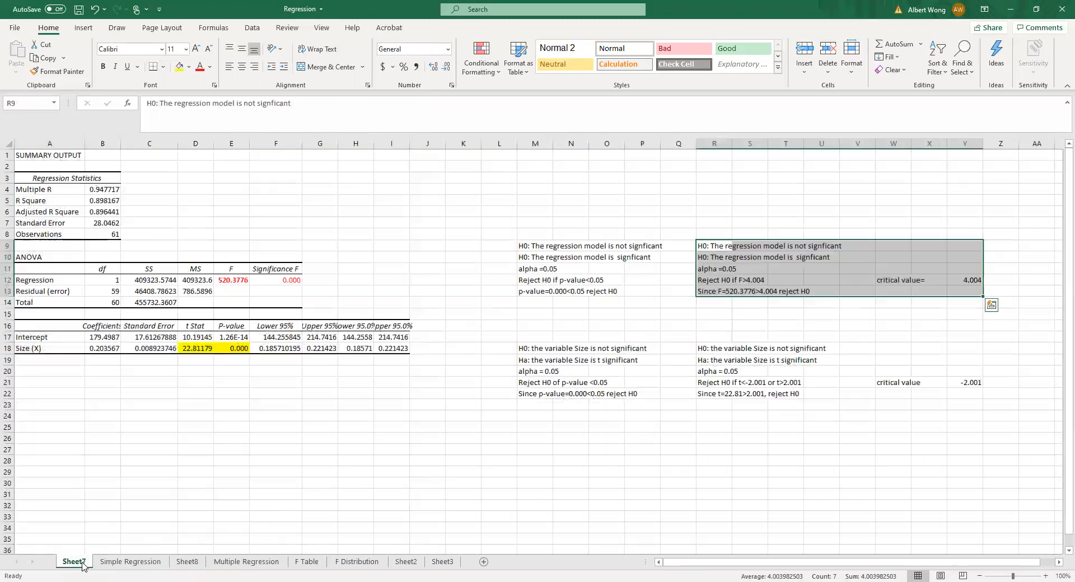
{"action": "left_click", "coordinate": [543, 347]}
{"action": "left_click_drag", "start_coordinate": [709, 350], "coordinate": [1003, 404]}
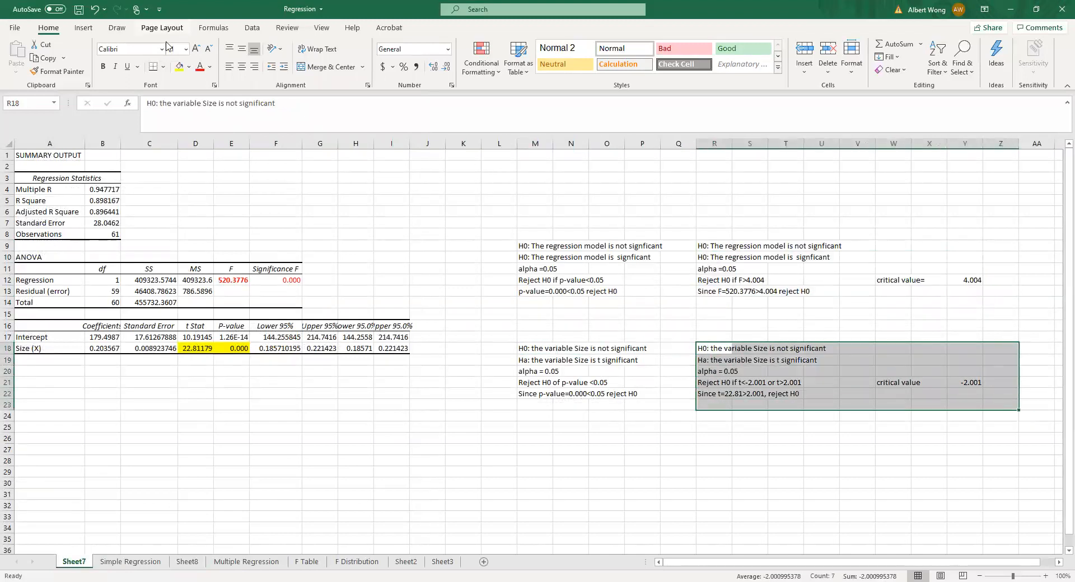
{"action": "left_click", "coordinate": [45, 58]}
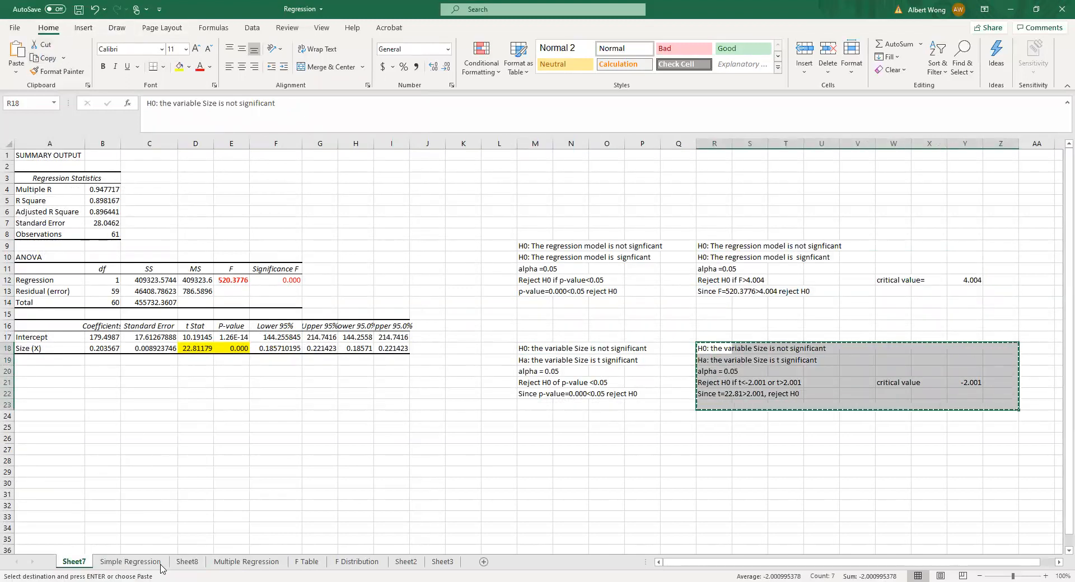
{"action": "left_click", "coordinate": [187, 562]}
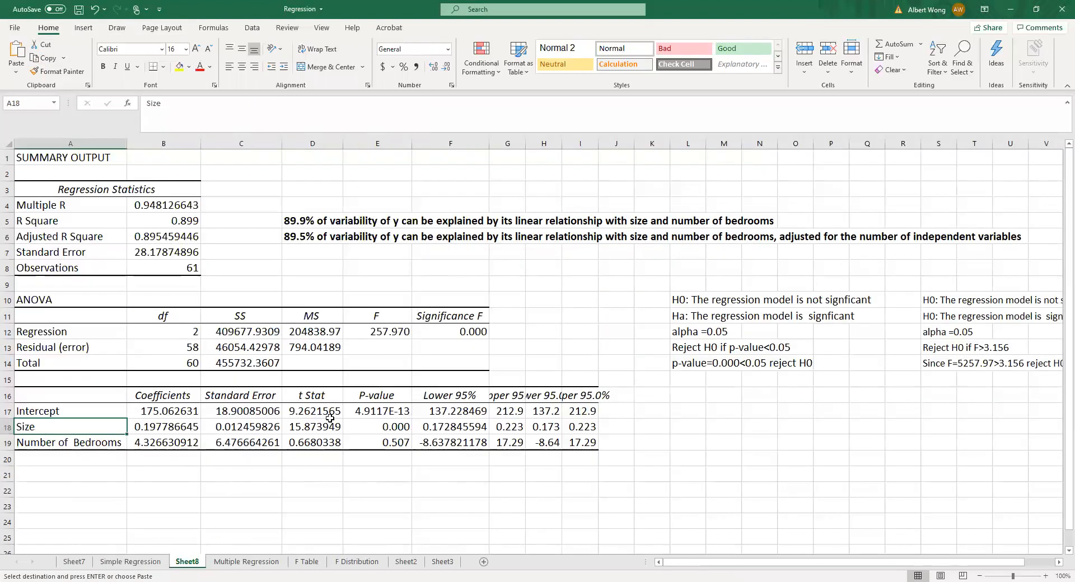
{"action": "left_click", "coordinate": [683, 413]}
{"action": "left_click", "coordinate": [13, 50]}
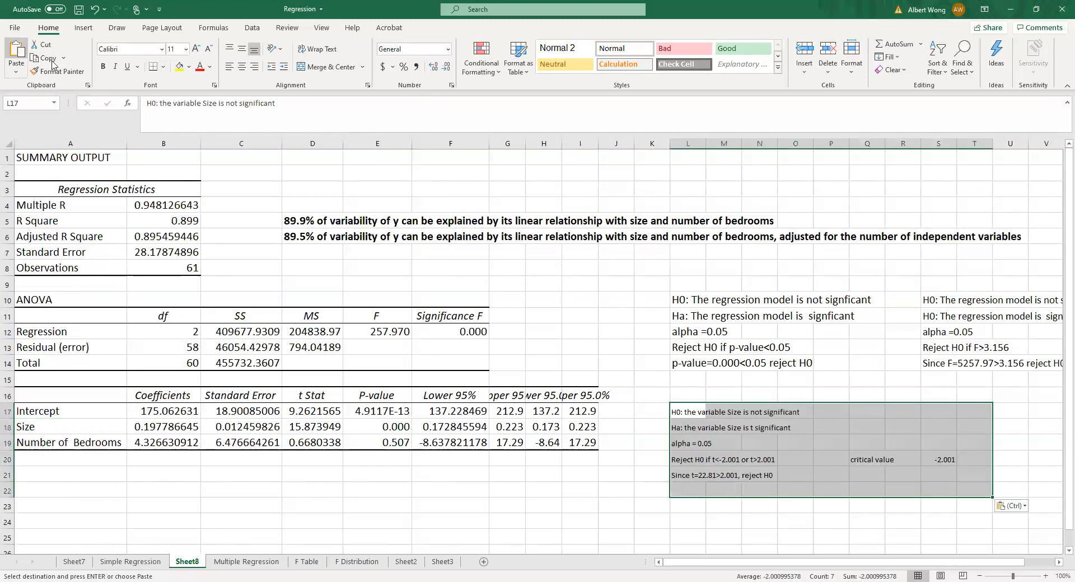
{"action": "left_click", "coordinate": [186, 49]}
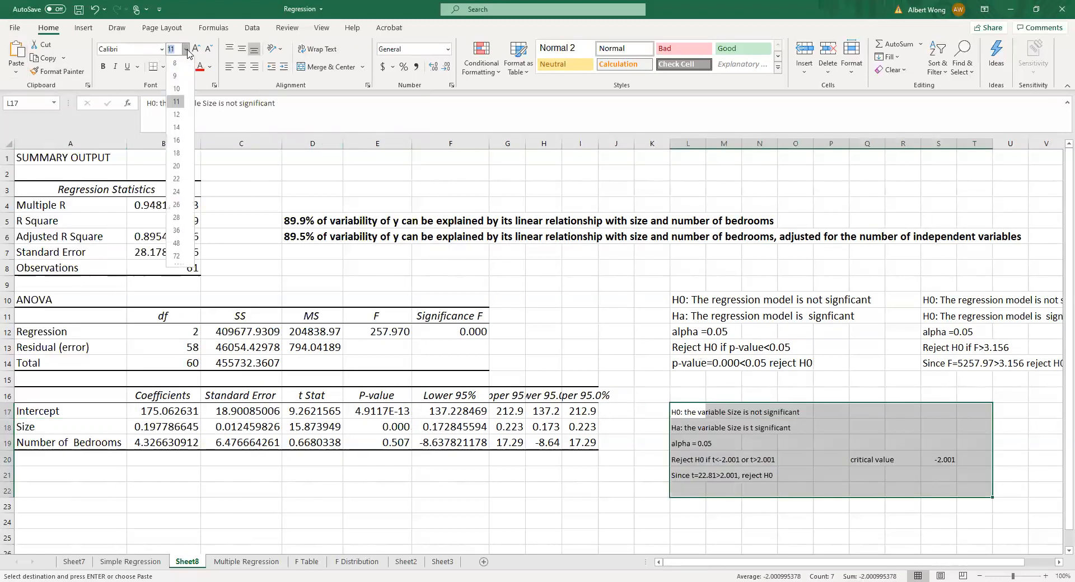
{"action": "left_click", "coordinate": [178, 125]}
{"action": "left_click", "coordinate": [843, 441]}
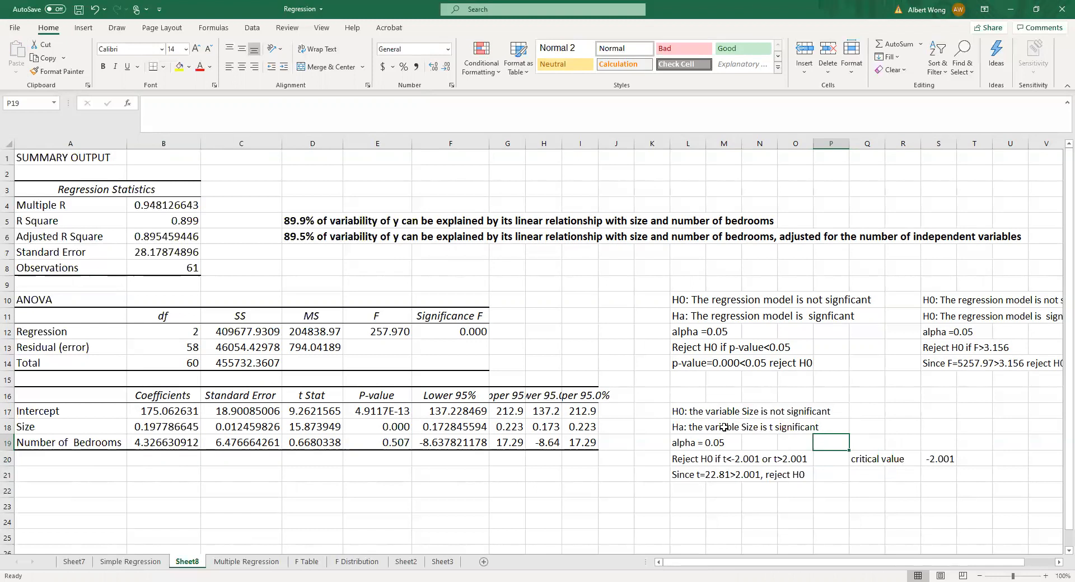
Correct the alternative hypothesis in L18 to "Ha: the variable Size is significant".
{"action": "left_click", "coordinate": [675, 413]}
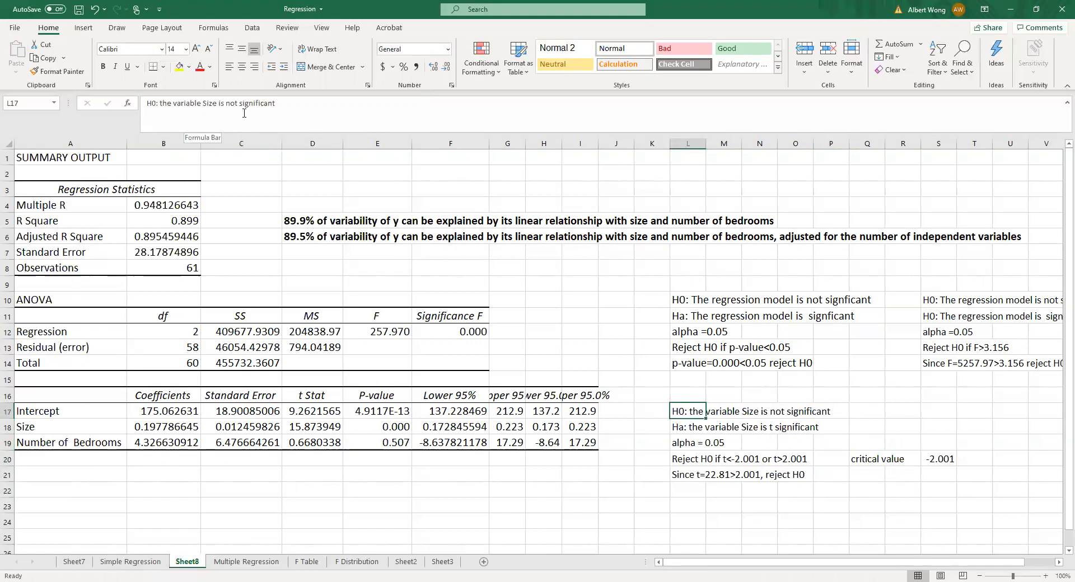
{"action": "left_click", "coordinate": [679, 428]}
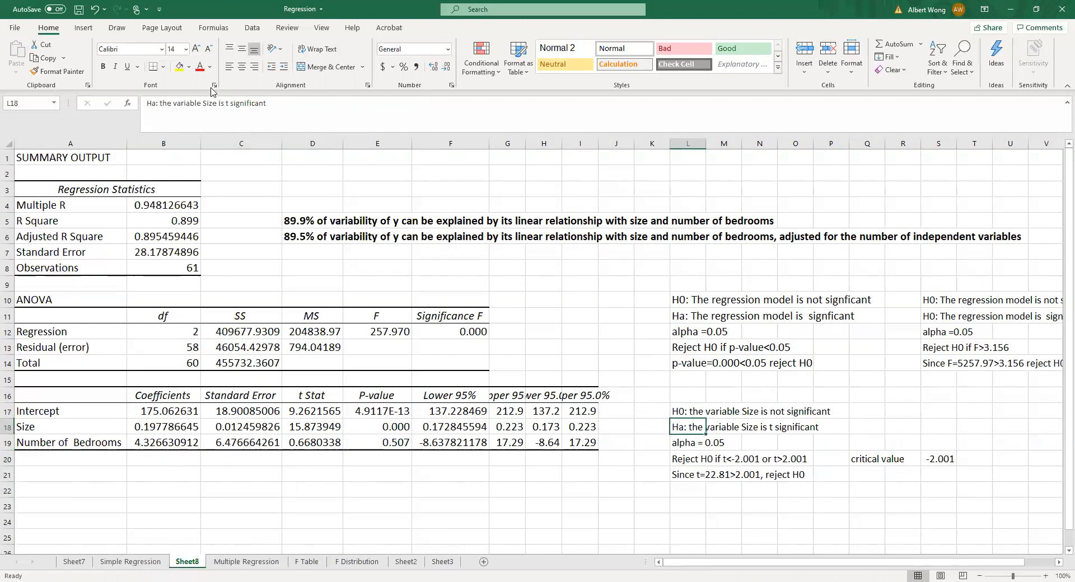
{"action": "type", "text": "t"}
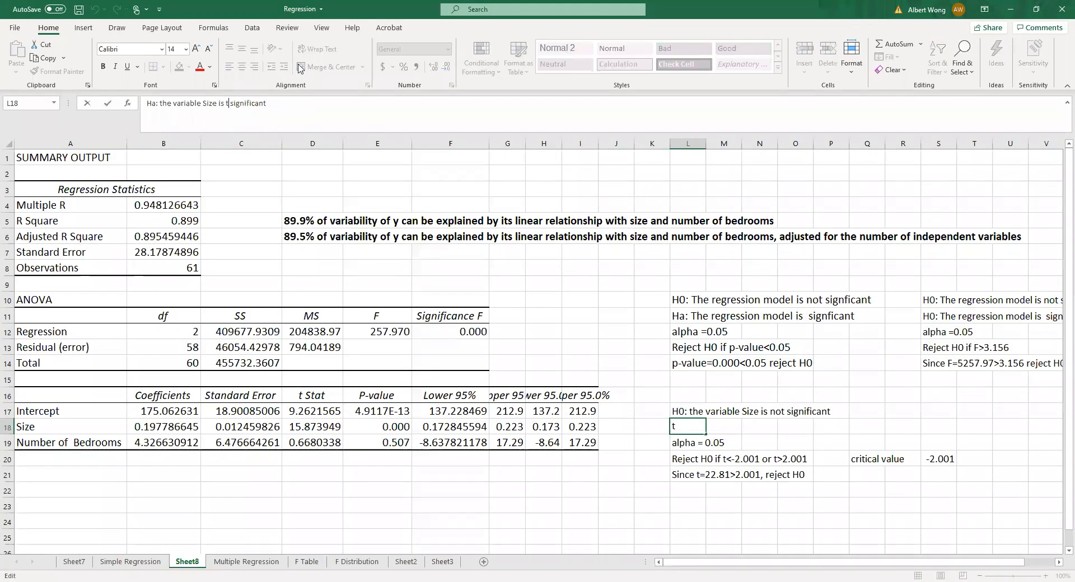
{"action": "key", "text": "BackSpace"}
{"action": "key", "text": "BackSpace"}
{"action": "key", "text": "Return"}
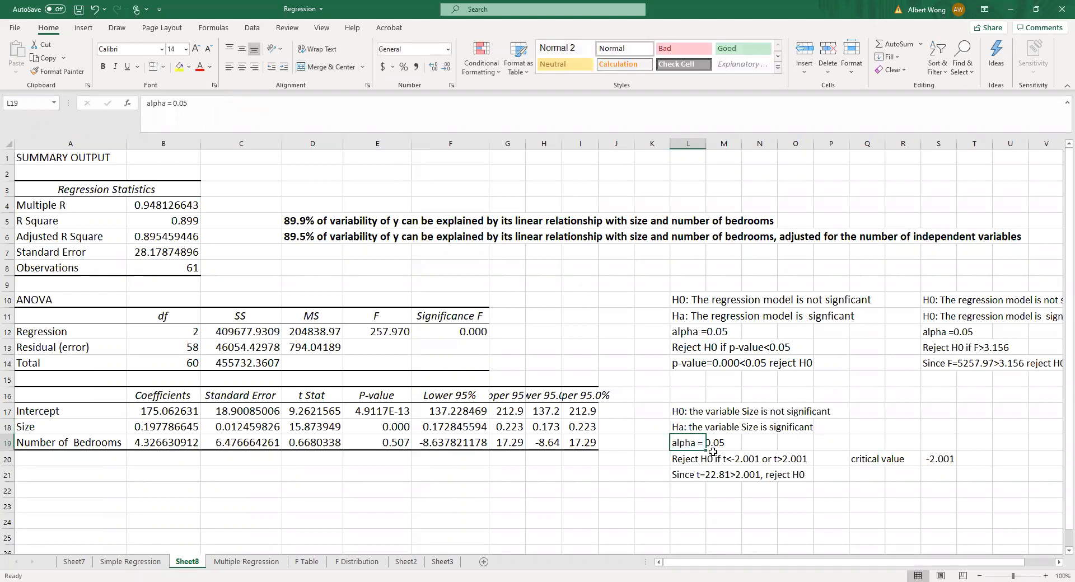
Update the critical value formula in S20 to =T.INV(0.025,58), using the residual degrees of freedom.
{"action": "left_click", "coordinate": [938, 464]}
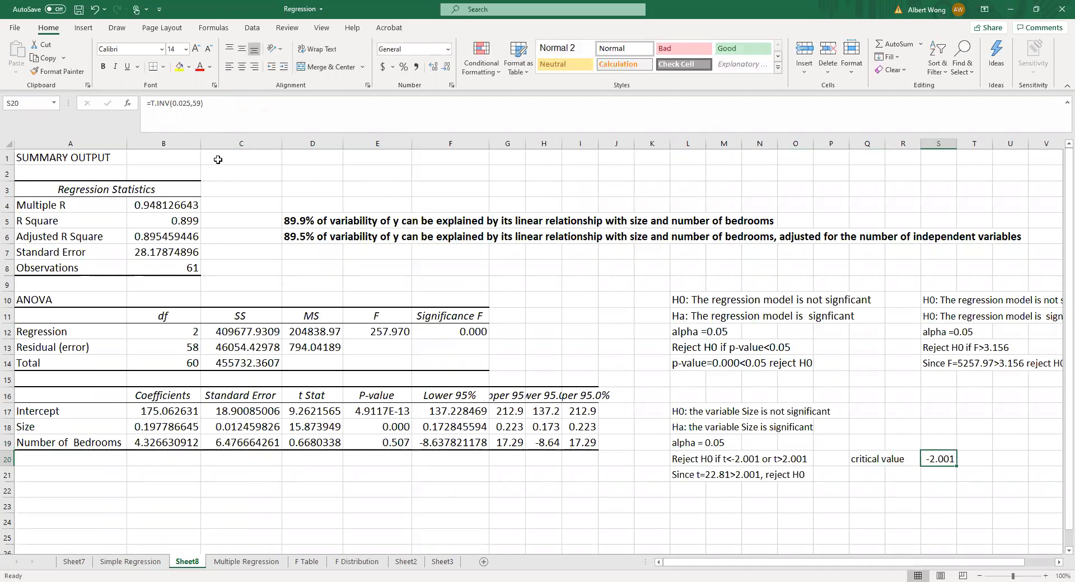
{"action": "left_click", "coordinate": [186, 349]}
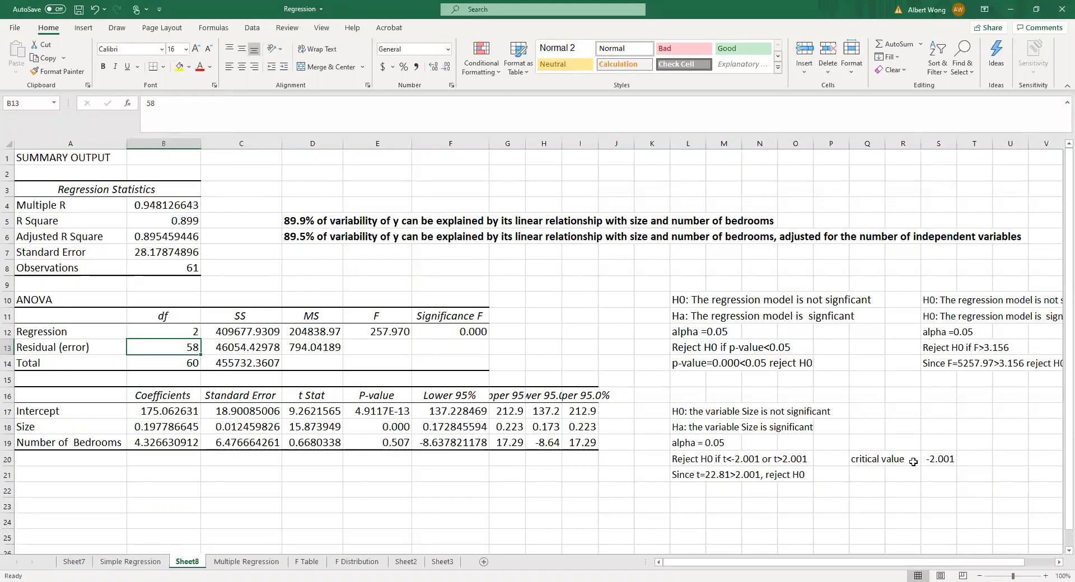
{"action": "left_click", "coordinate": [952, 460]}
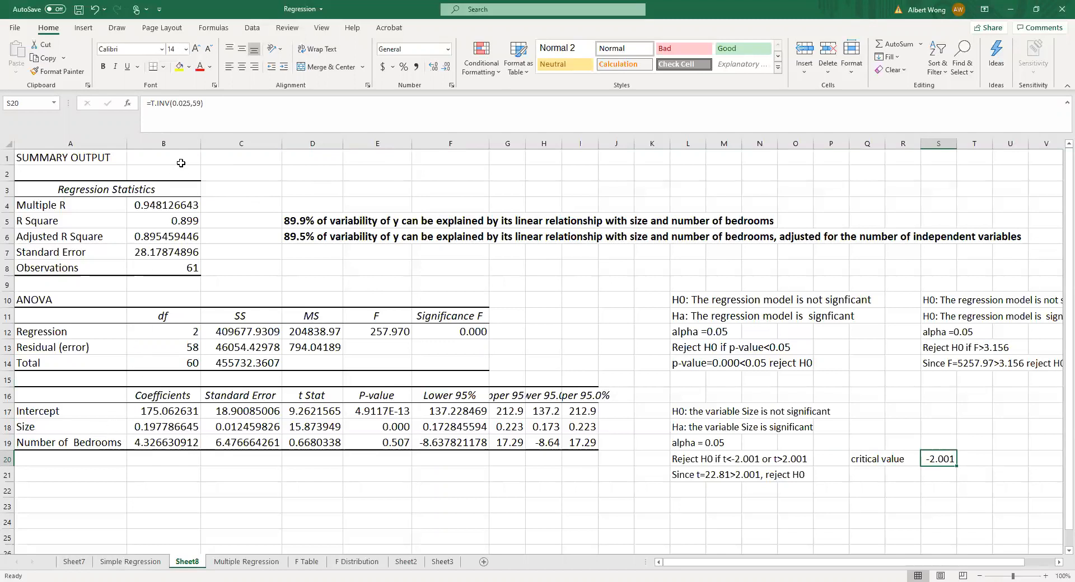
{"action": "left_click", "coordinate": [199, 102]}
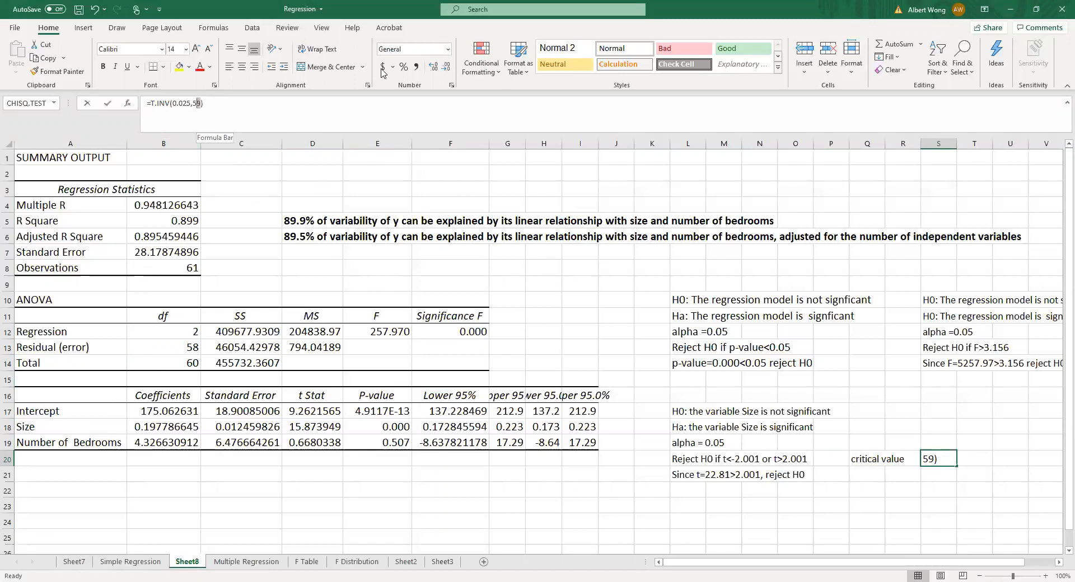
{"action": "key", "text": "Return"}
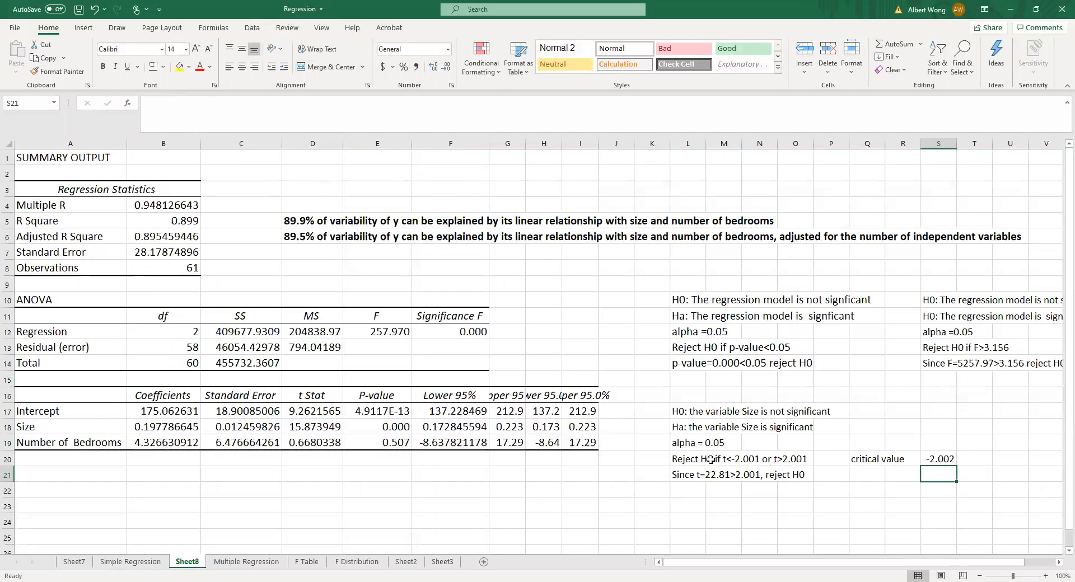
Update the rejection rule in L20 to "Reject H0 if t<-2.002 or t>2.002".
{"action": "left_click", "coordinate": [687, 458]}
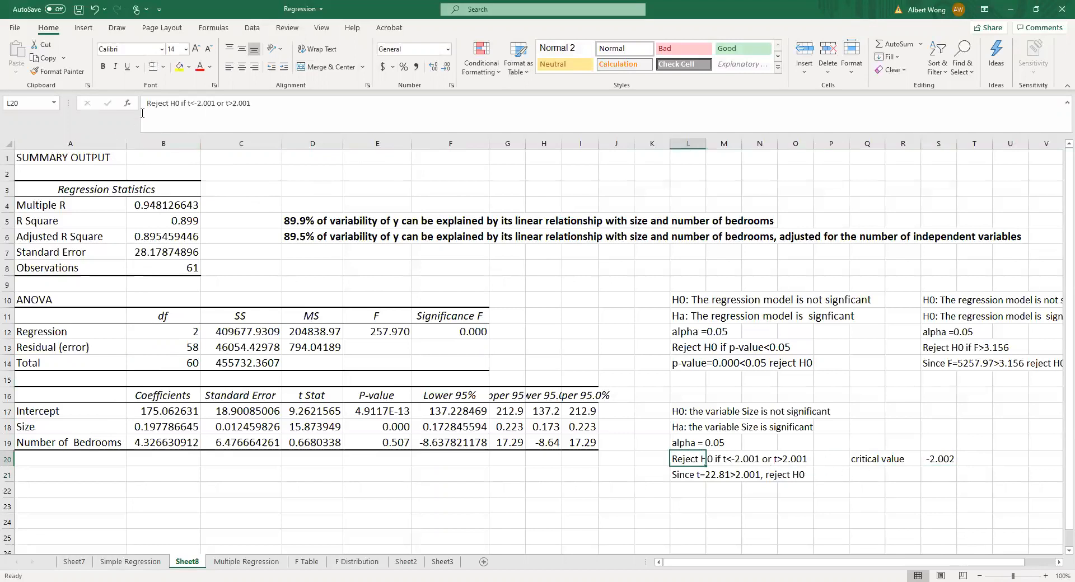
{"action": "left_click", "coordinate": [212, 103]}
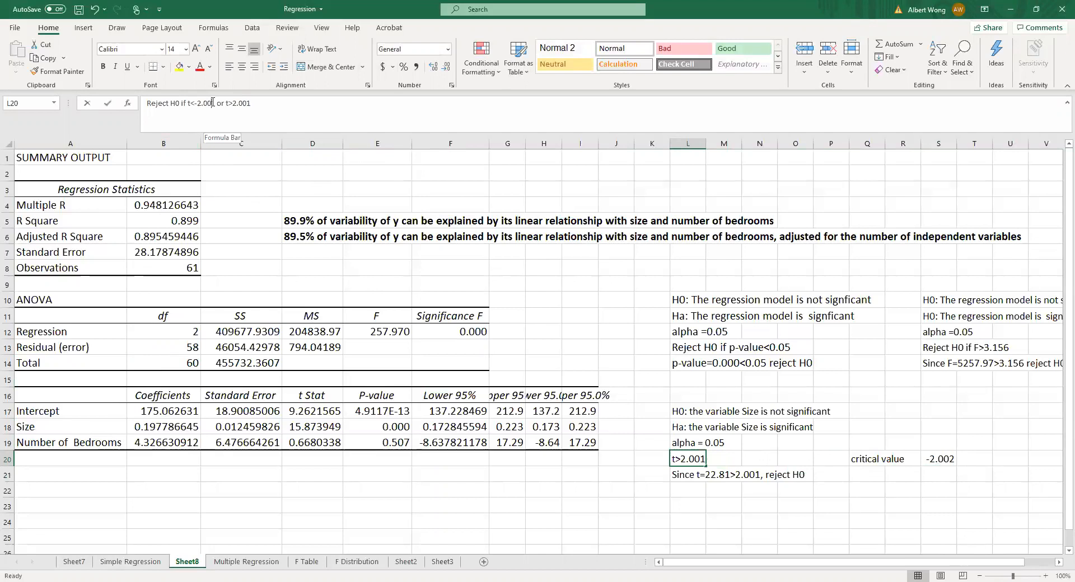
{"action": "type", "text": "2"}
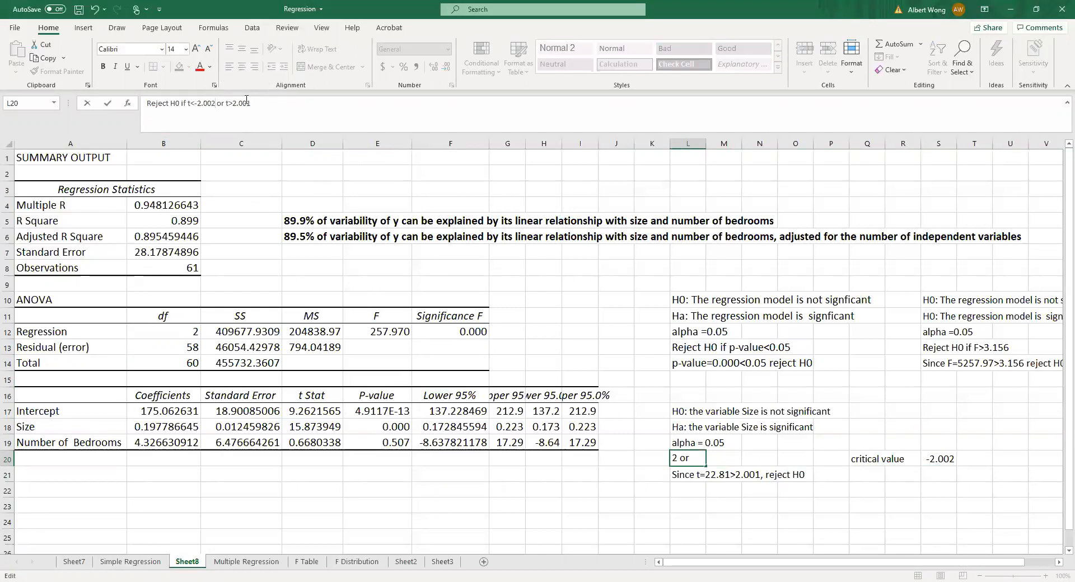
{"action": "left_click_drag", "start_coordinate": [248, 103], "coordinate": [254, 103]}
{"action": "type", "text": "2"}
{"action": "left_click", "coordinate": [673, 475]}
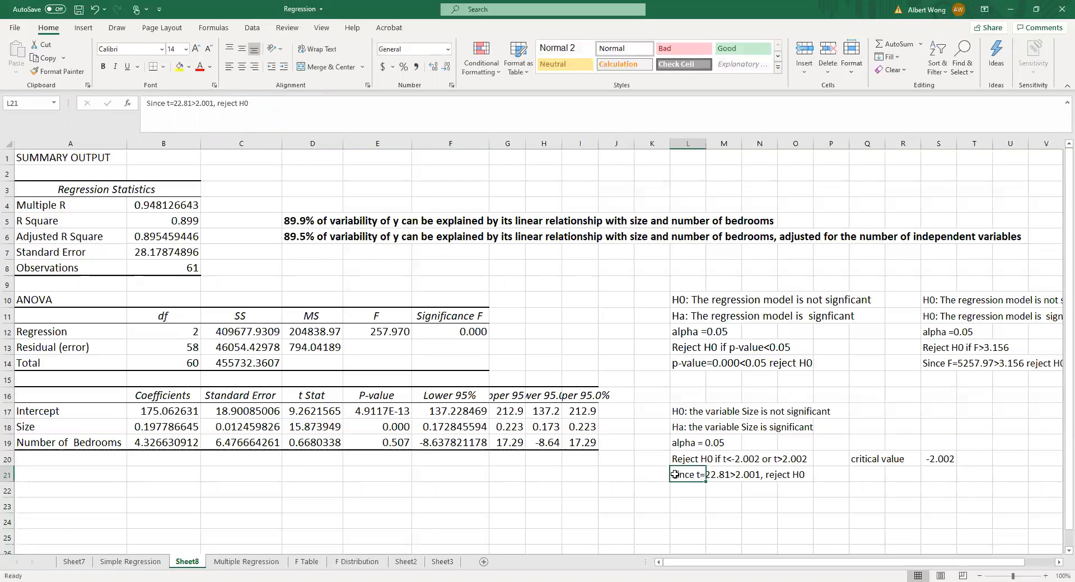
Update the conclusion in L21 to "Since t=15.87>2.002, reject H0", using the t Stat for Size.
{"action": "left_click", "coordinate": [235, 425]}
{"action": "left_click", "coordinate": [316, 424]}
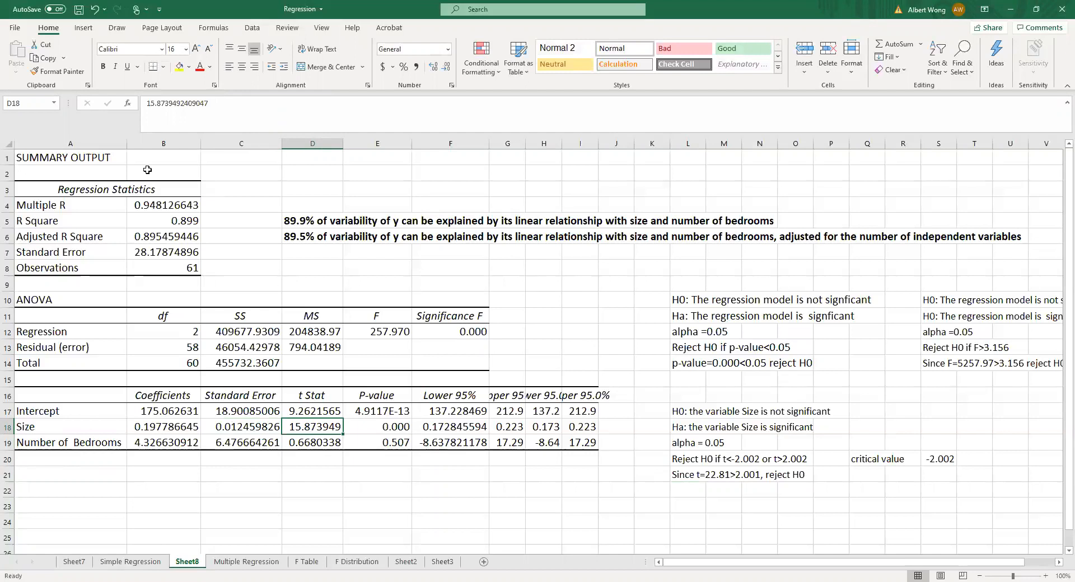
{"action": "left_click", "coordinate": [145, 103]}
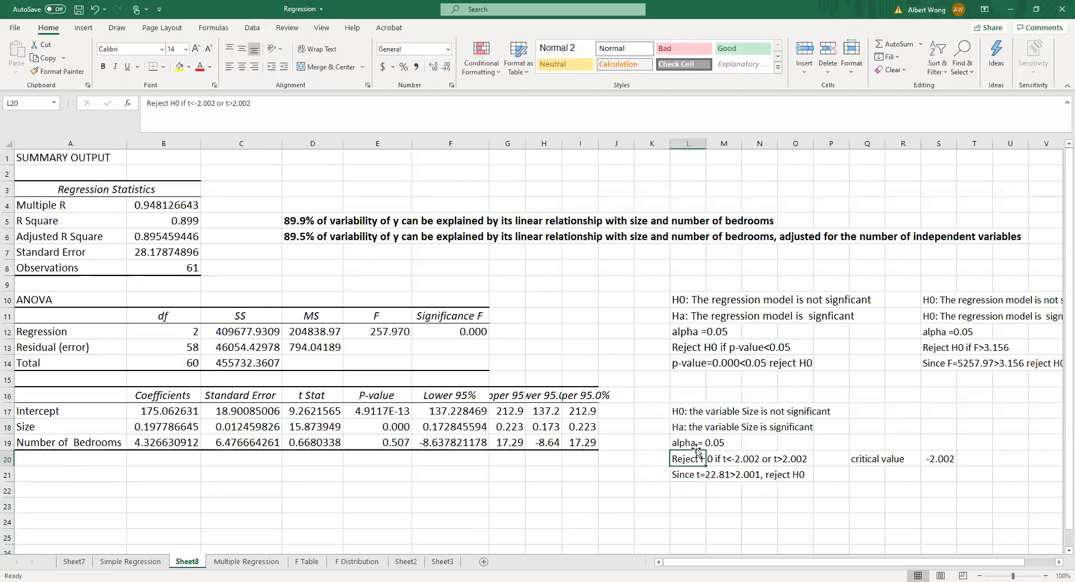
{"action": "left_click", "coordinate": [688, 471]}
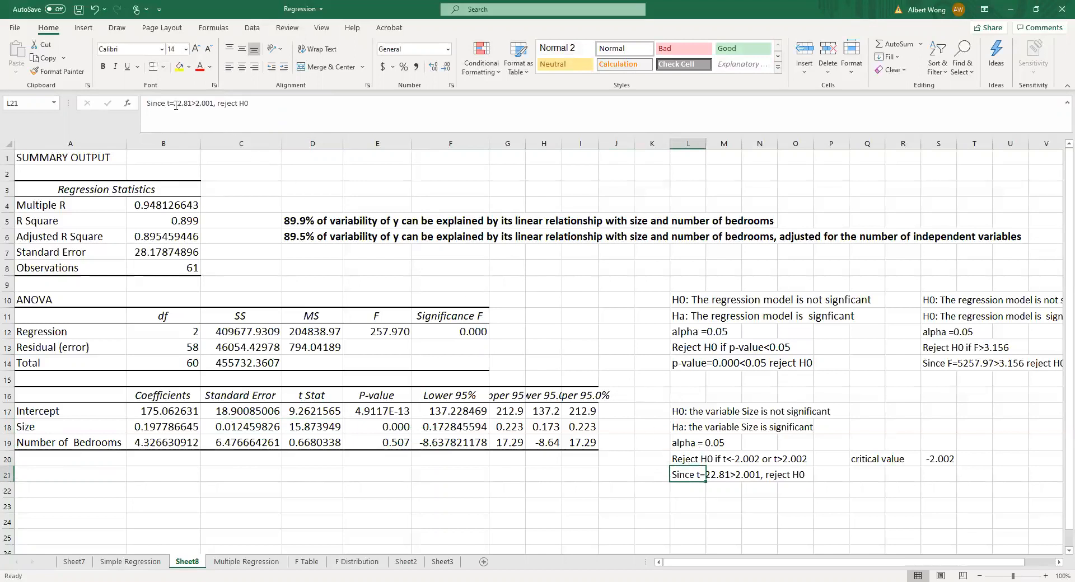
{"action": "left_click_drag", "start_coordinate": [175, 104], "coordinate": [193, 103]}
{"action": "type", "text": "15.87"}
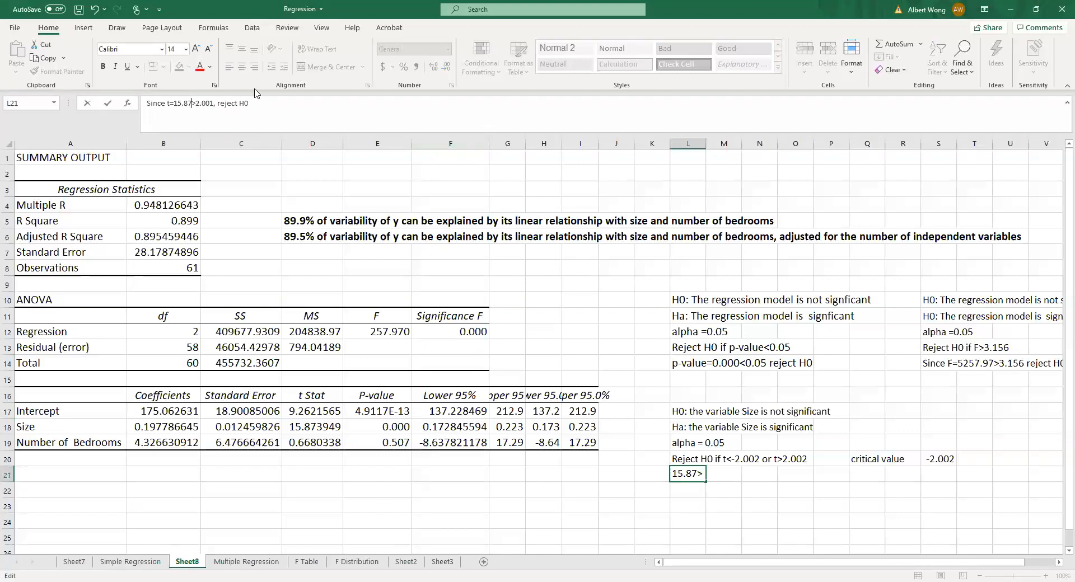
{"action": "left_click", "coordinate": [213, 103]}
{"action": "key", "text": "BackSpace"}
{"action": "type", "text": "2"}
{"action": "left_click", "coordinate": [902, 504]}
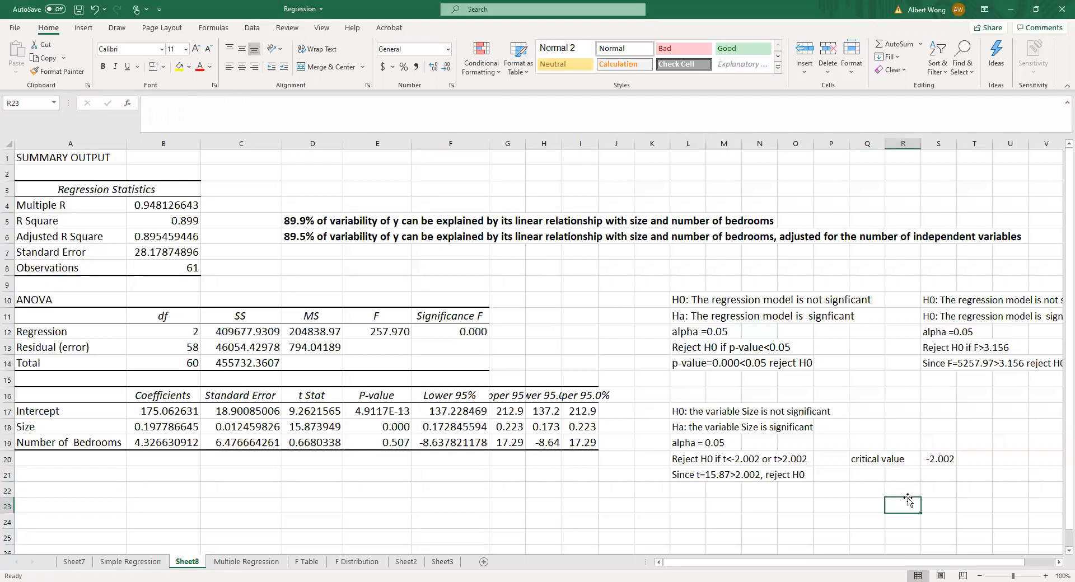
Highlight the Coefficients and Standard Error columns of the coefficient table, B16:C19, in yellow.
{"action": "left_click_drag", "start_coordinate": [178, 397], "coordinate": [261, 444]}
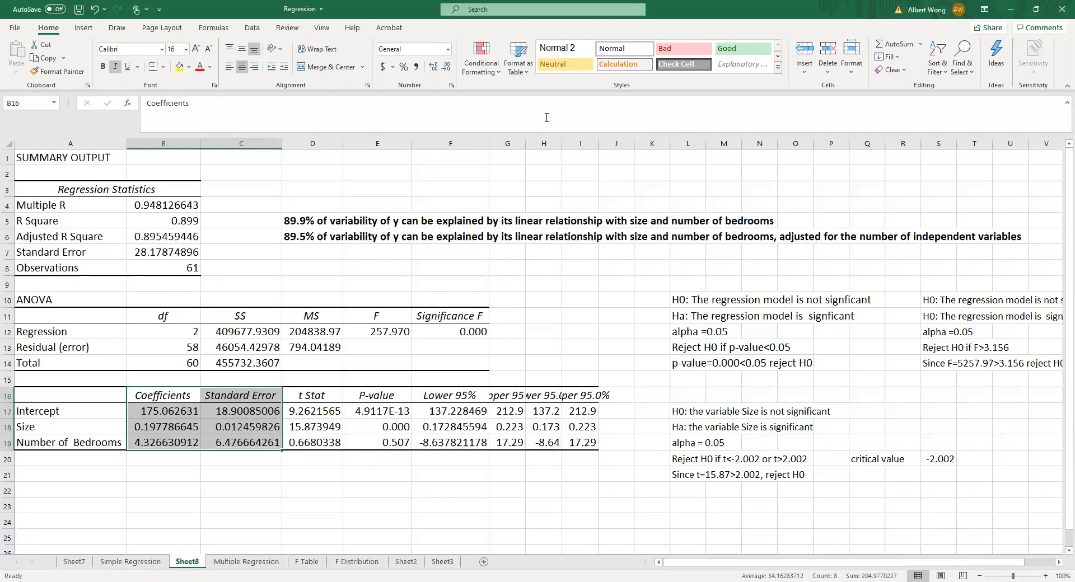
{"action": "left_click", "coordinate": [180, 67]}
{"action": "left_click", "coordinate": [317, 427]}
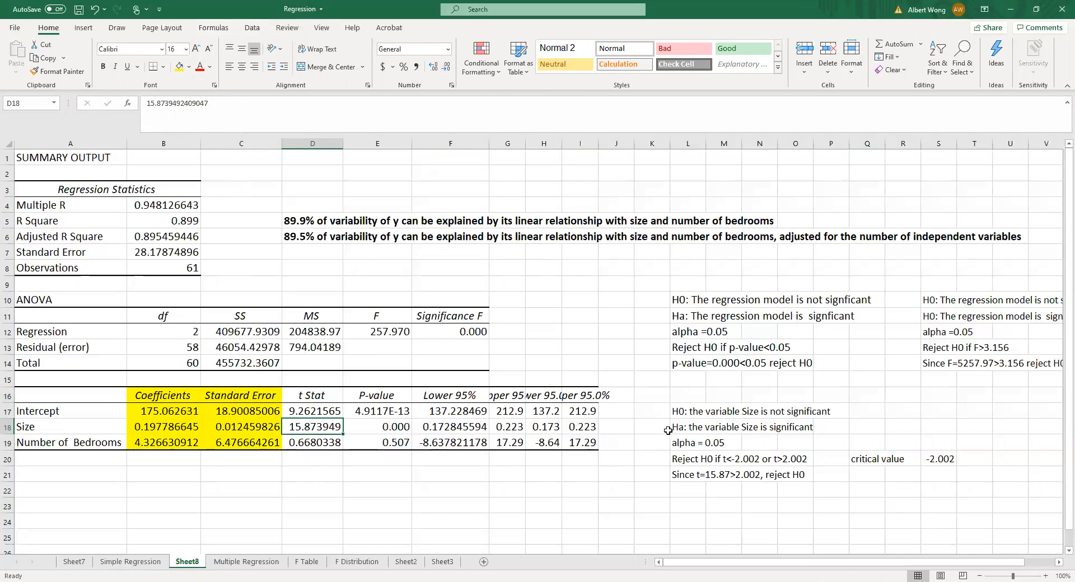
Enter the note "t stat for size =0.197786/0.01236" in D21 below the coefficient table.
{"action": "left_click", "coordinate": [300, 480]}
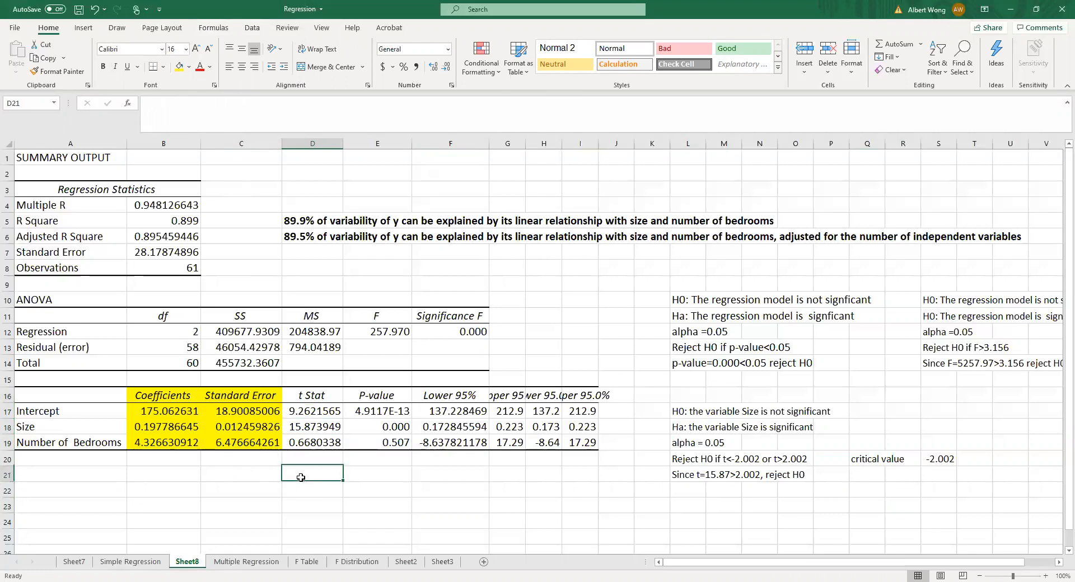
{"action": "type", "text": "t st"}
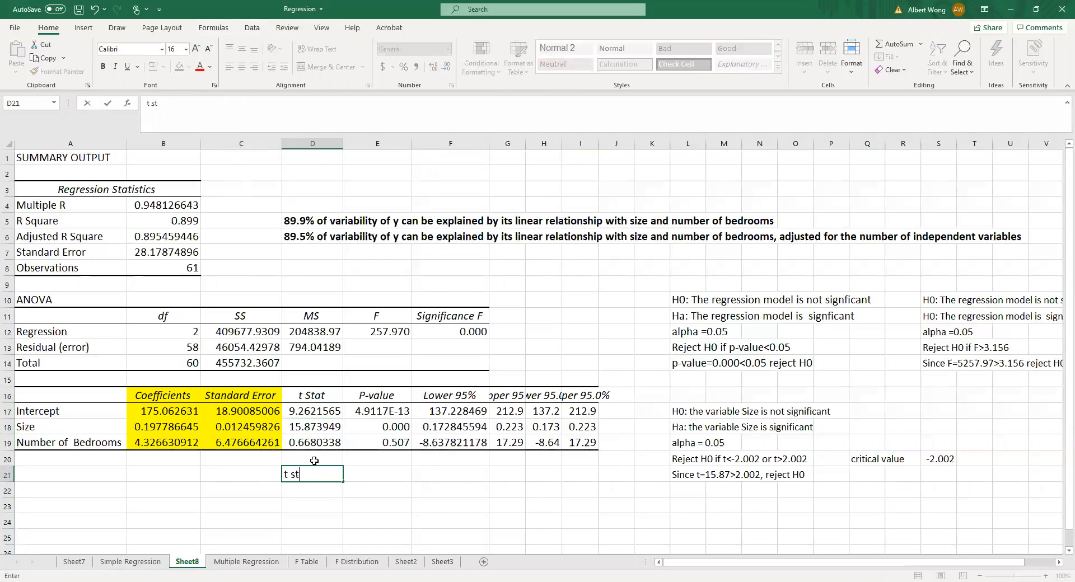
{"action": "type", "text": "at for size =0.197786"}
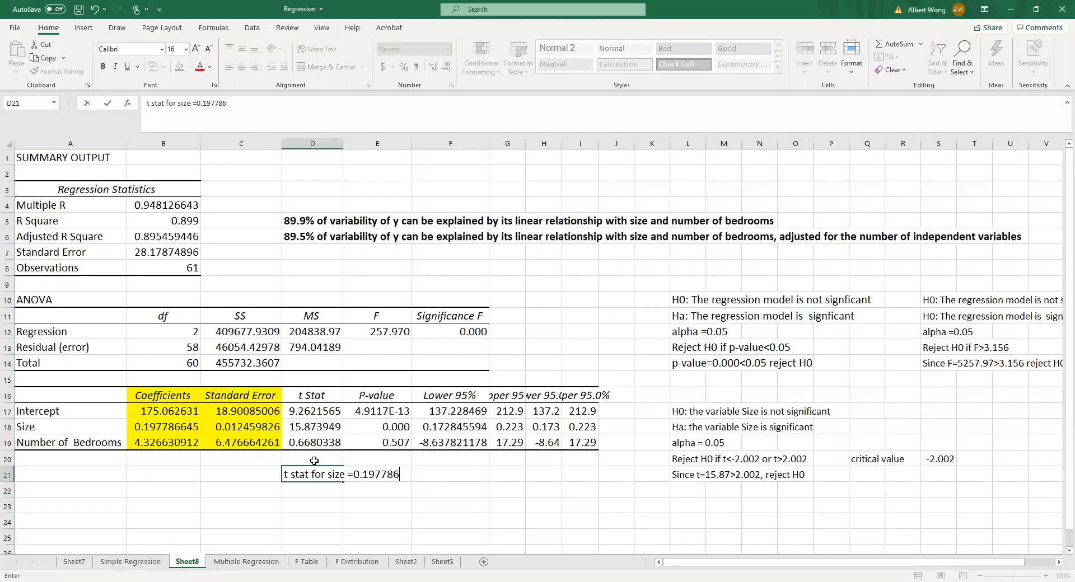
{"action": "type", "text": "0.01236"}
{"action": "key", "text": "Return"}
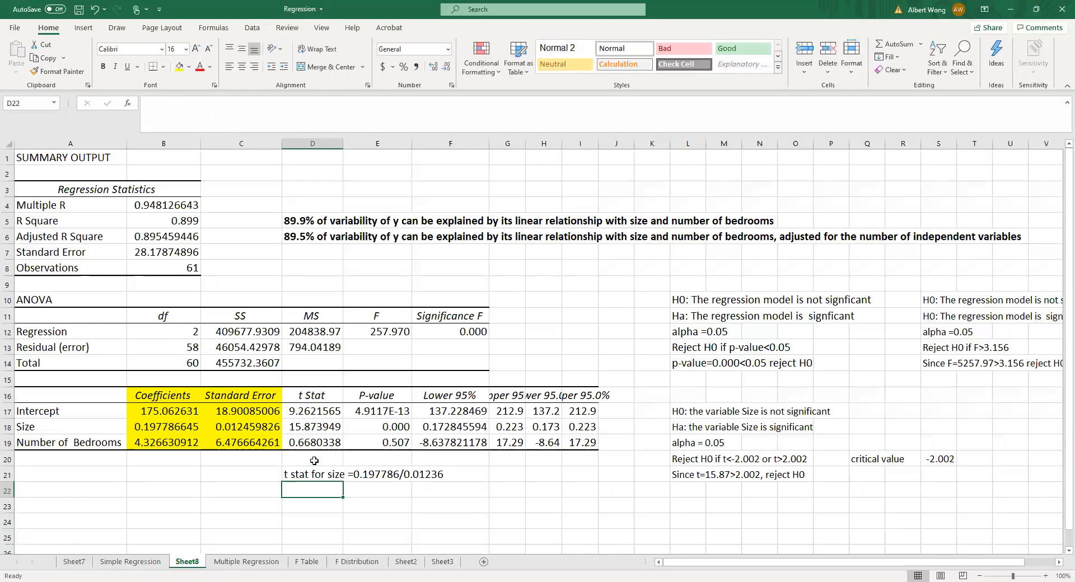
Copy the division from the note in D21 into D22 as the formula =0.197786/0.01236.
{"action": "left_click", "coordinate": [295, 475]}
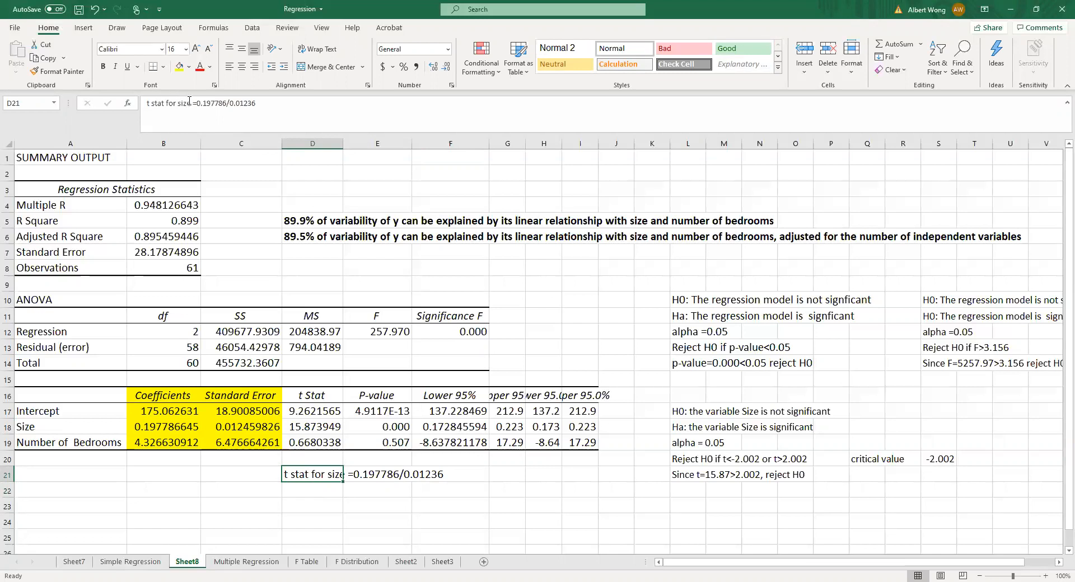
{"action": "left_click_drag", "start_coordinate": [192, 102], "coordinate": [265, 105]}
{"action": "key", "text": "ctrl+c"}
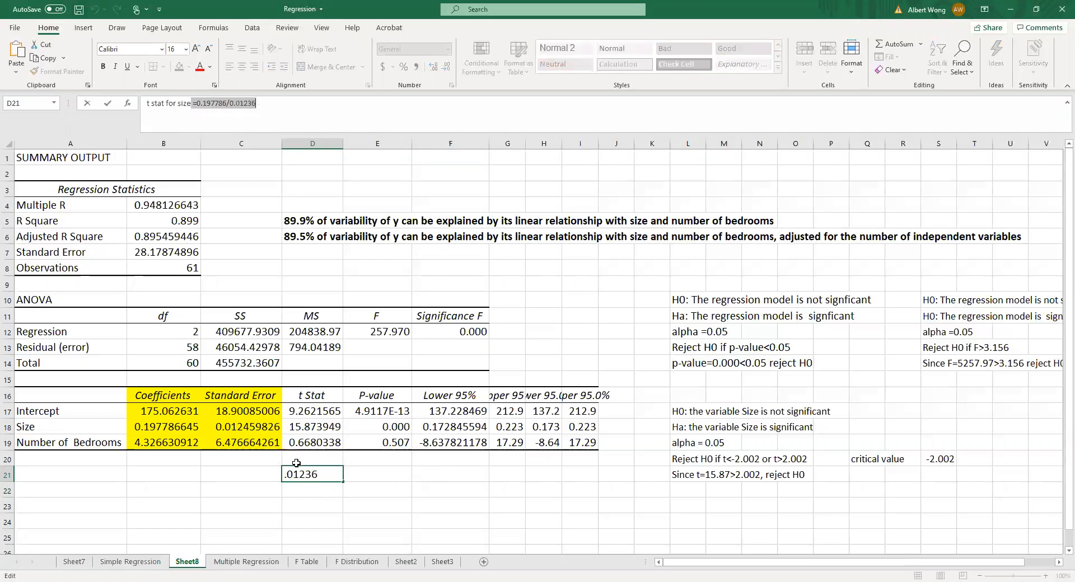
{"action": "left_click", "coordinate": [312, 504]}
{"action": "left_click", "coordinate": [313, 488]}
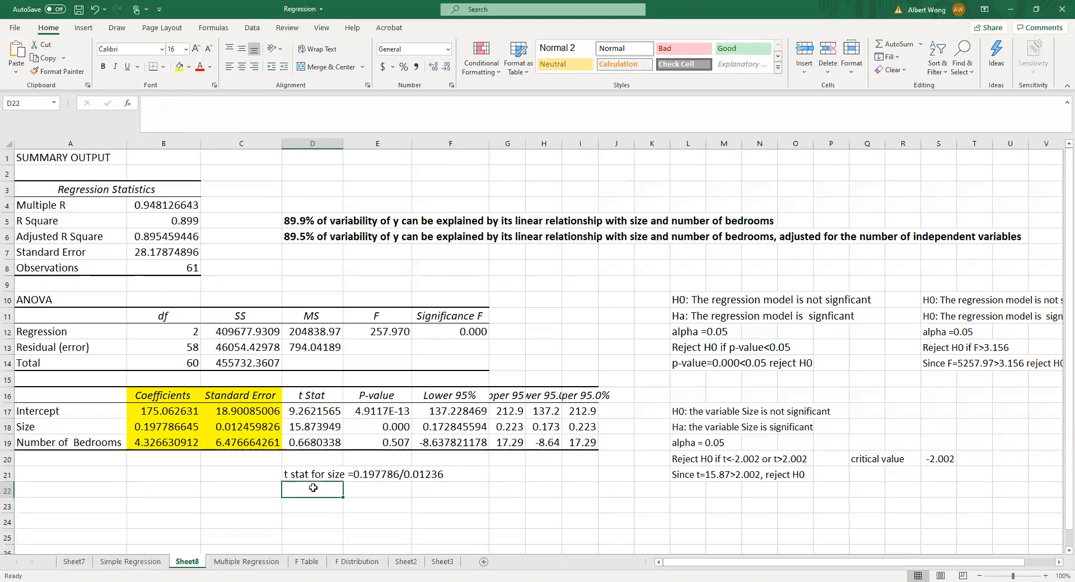
{"action": "key", "text": "ctrl+v"}
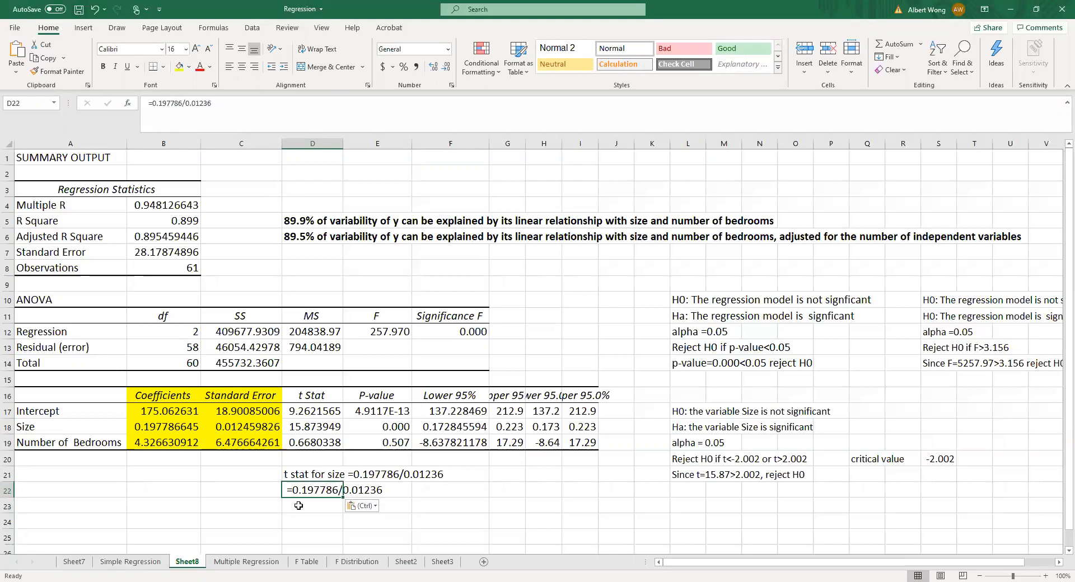
{"action": "left_click", "coordinate": [147, 109]}
{"action": "left_click", "coordinate": [145, 107]}
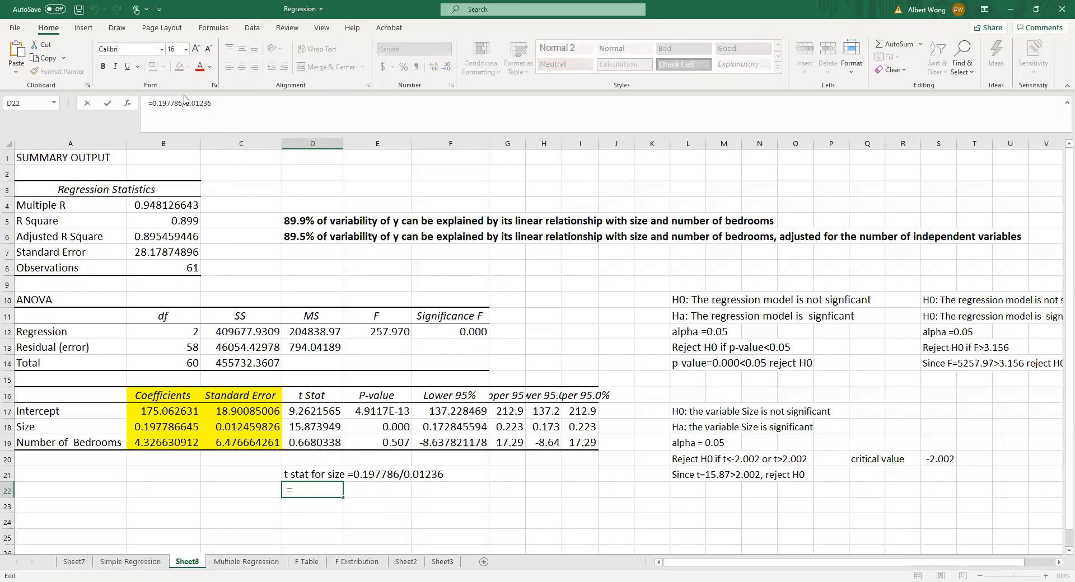
{"action": "key", "text": "Return"}
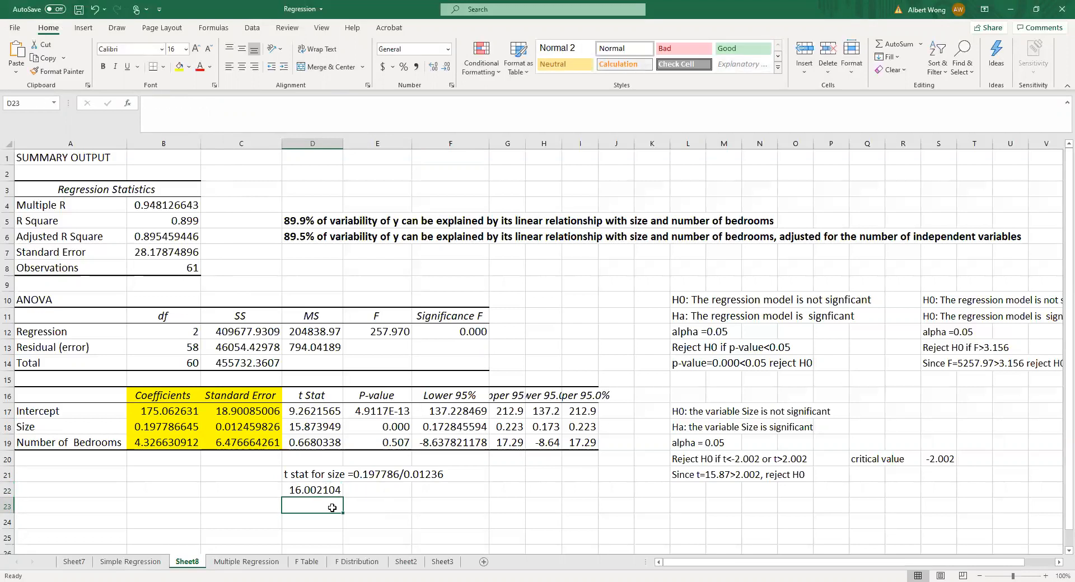
Change the formula in D22 to =0.19778645/0.01259826 and compare it with the Size coefficient and t Stat.
{"action": "left_click", "coordinate": [316, 490]}
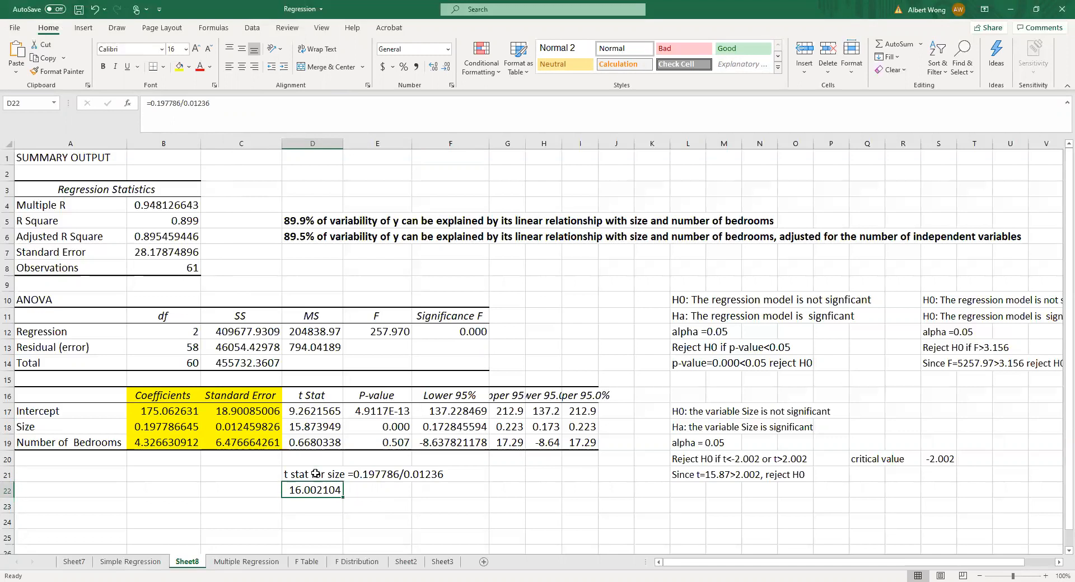
{"action": "left_click", "coordinate": [182, 103]}
{"action": "type", "text": "45"}
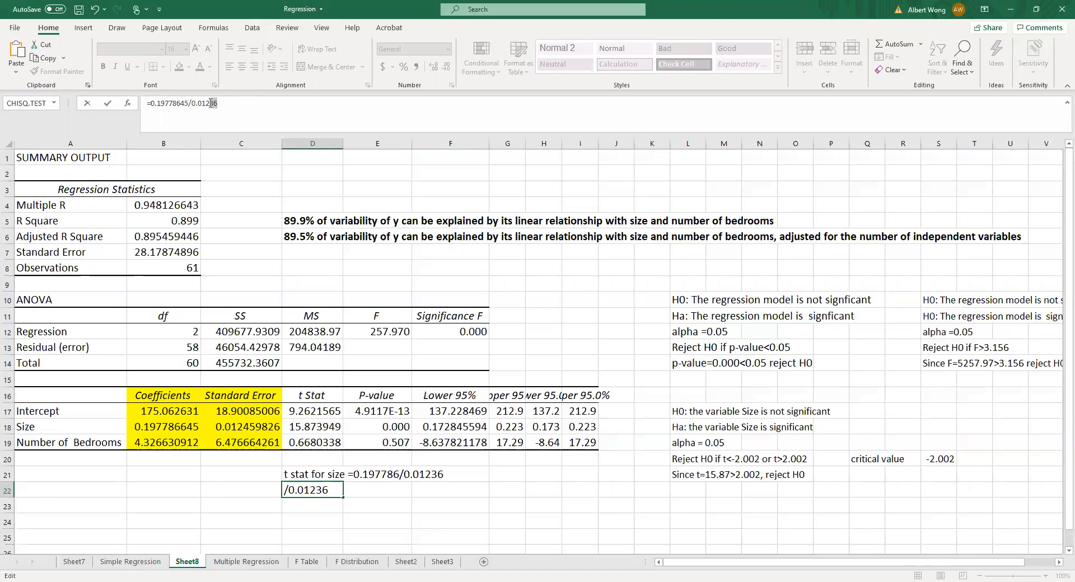
{"action": "type", "text": "59826"}
{"action": "key", "text": "Return"}
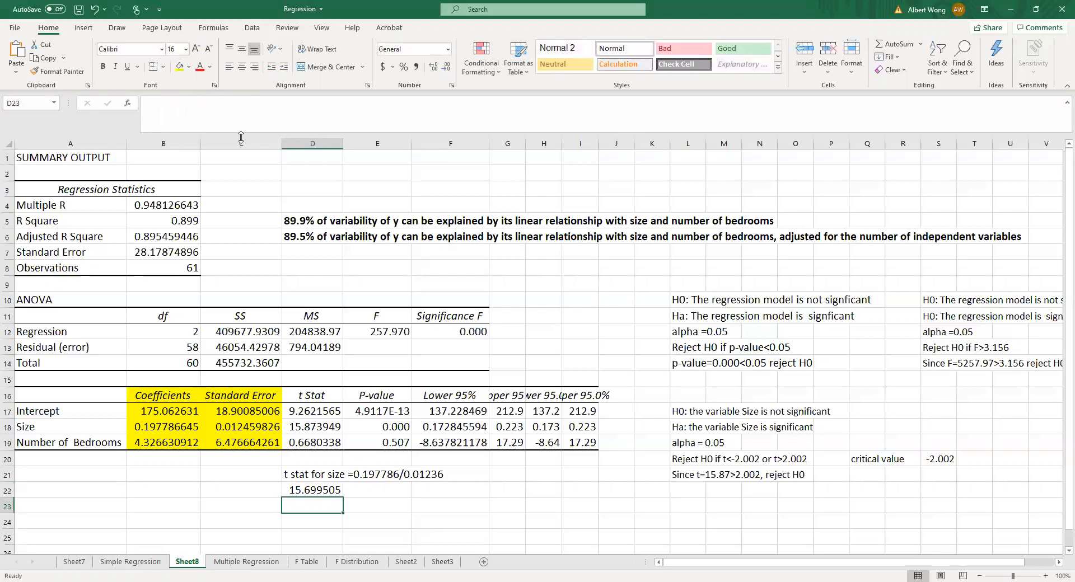
{"action": "left_click", "coordinate": [336, 490]}
{"action": "left_click", "coordinate": [327, 429]}
{"action": "left_click", "coordinate": [336, 491]}
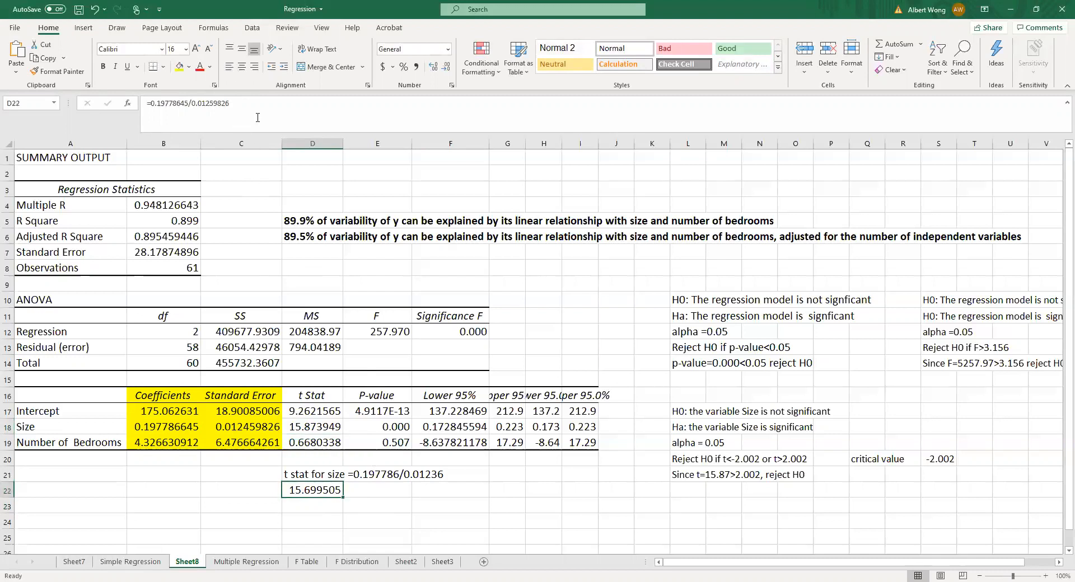
{"action": "left_click", "coordinate": [258, 111]}
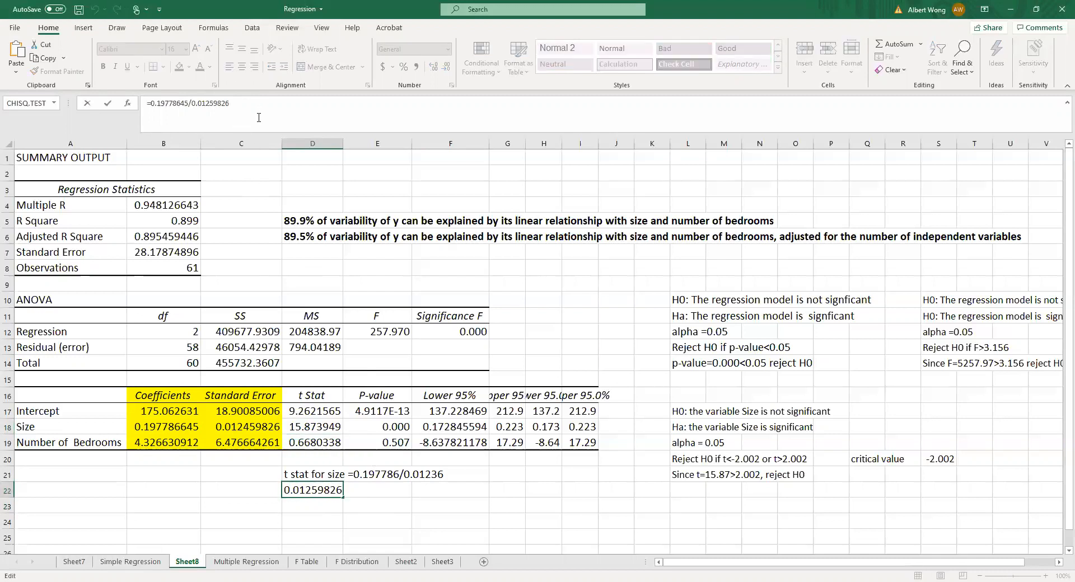
{"action": "left_click", "coordinate": [387, 504]}
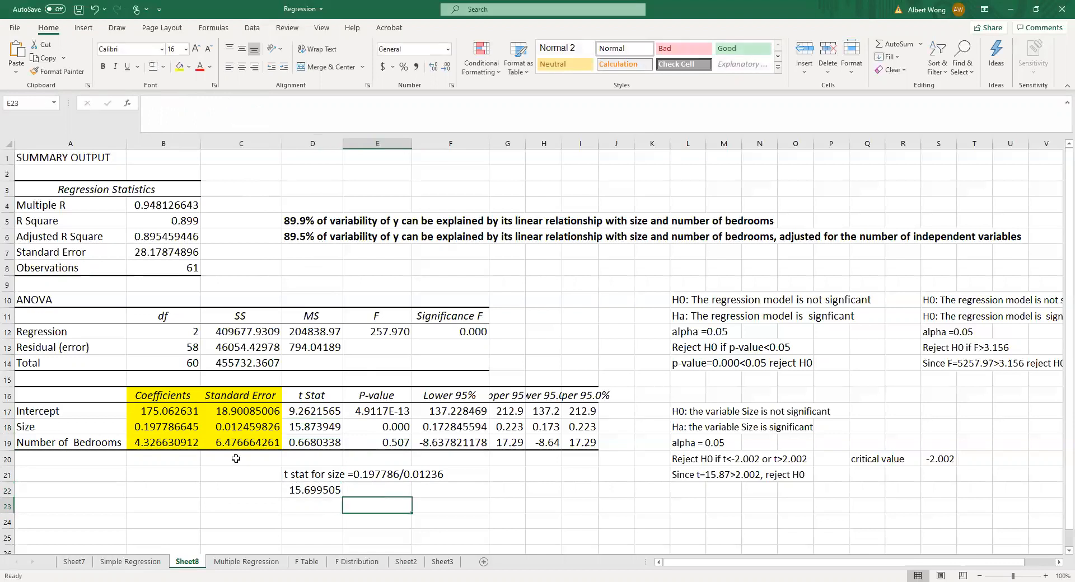
{"action": "left_click", "coordinate": [149, 426]}
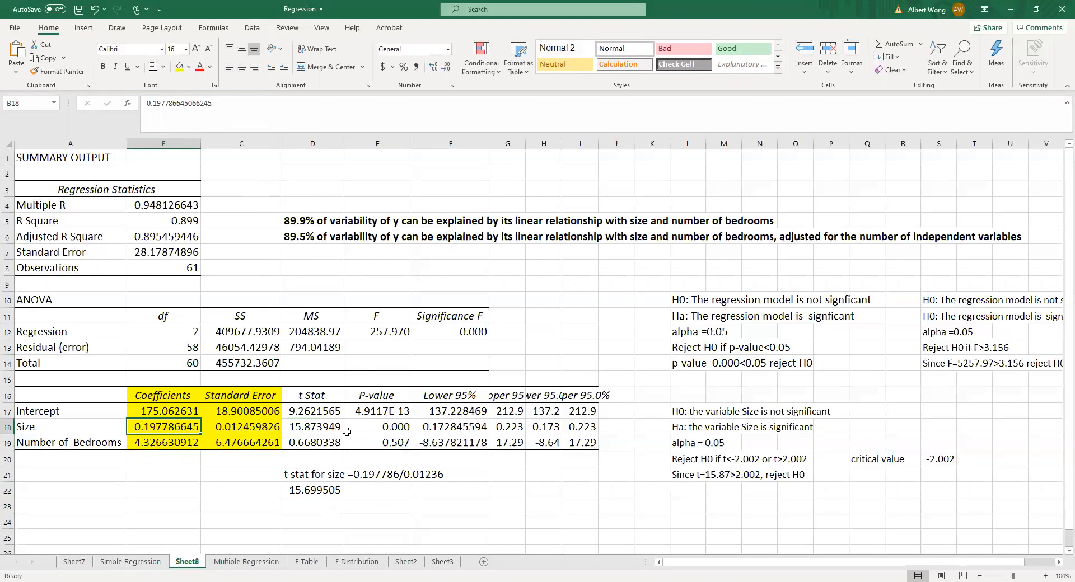
Copy the Size t test from L17:S21 to L23, and check its critical value formula against the residual degrees of freedom.
{"action": "left_click_drag", "start_coordinate": [704, 409], "coordinate": [957, 481]}
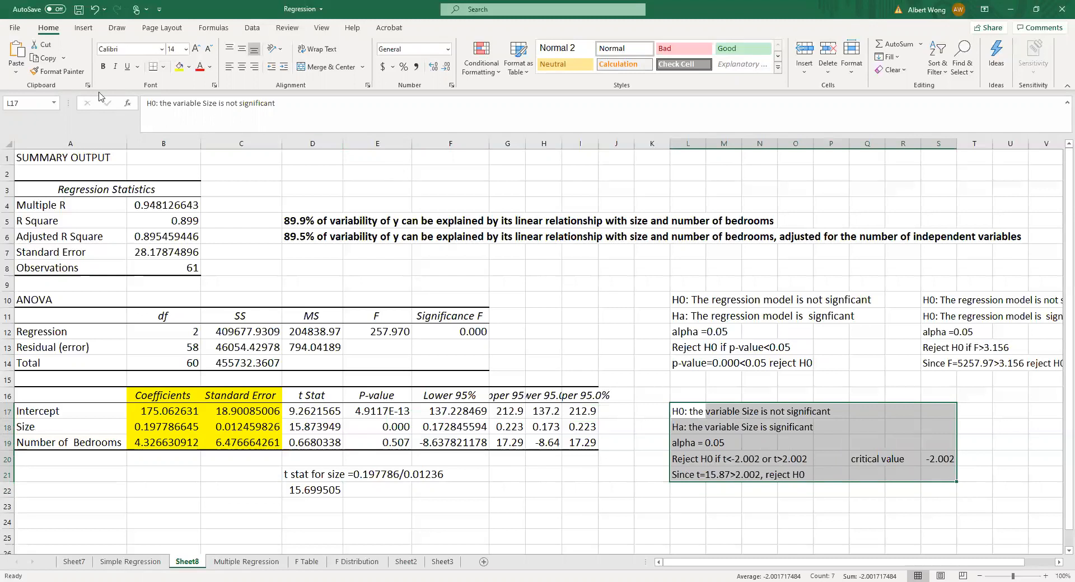
{"action": "left_click", "coordinate": [45, 58]}
{"action": "left_click", "coordinate": [689, 509]}
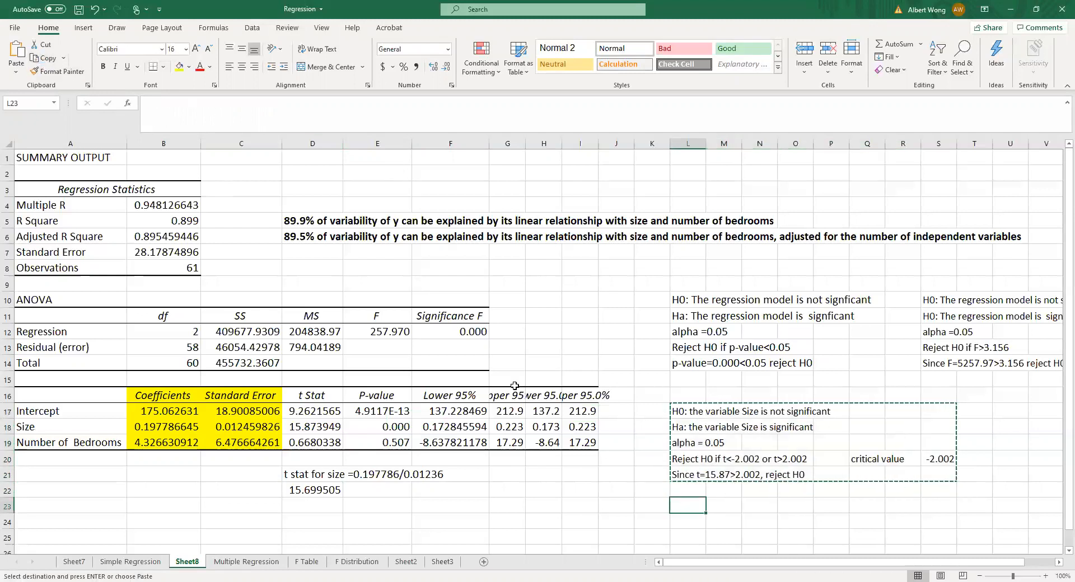
{"action": "left_click", "coordinate": [16, 52]}
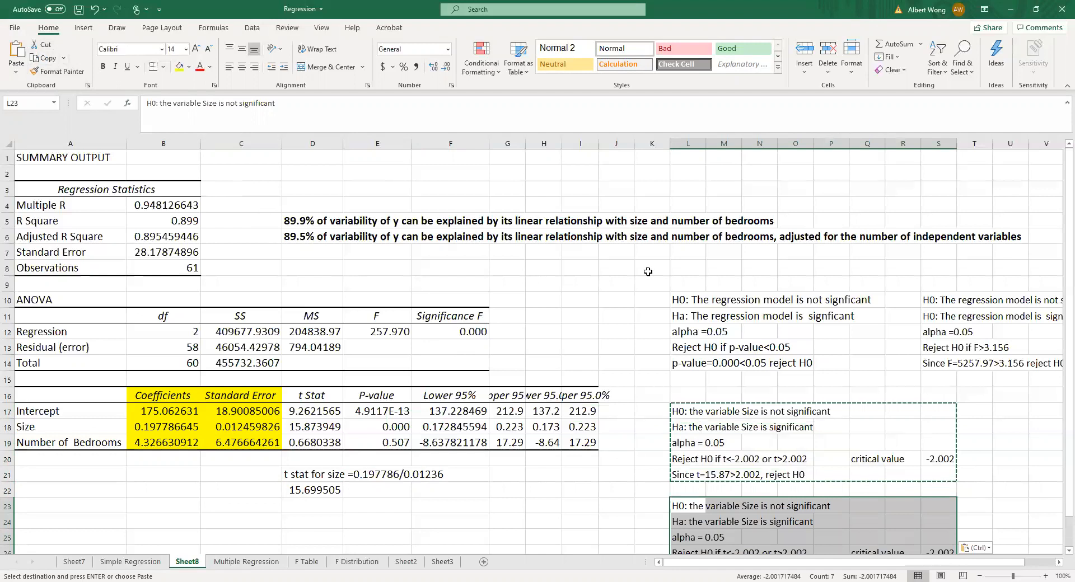
{"action": "scroll", "coordinate": [749, 353], "scroll_direction": "down", "scroll_amount": 5}
{"action": "left_click", "coordinate": [952, 315]}
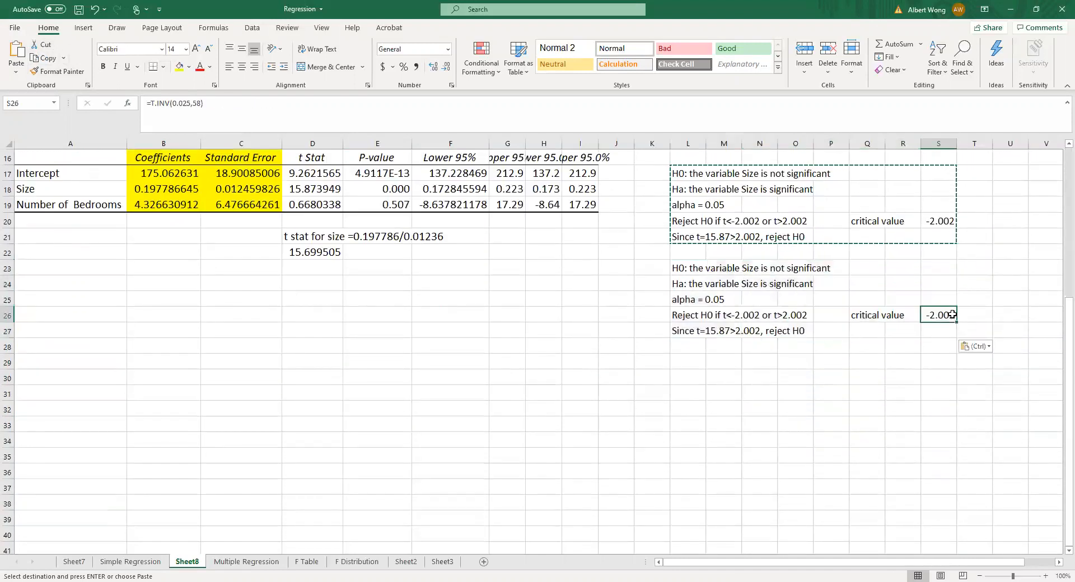
{"action": "scroll", "coordinate": [494, 381], "scroll_direction": "up", "scroll_amount": 2}
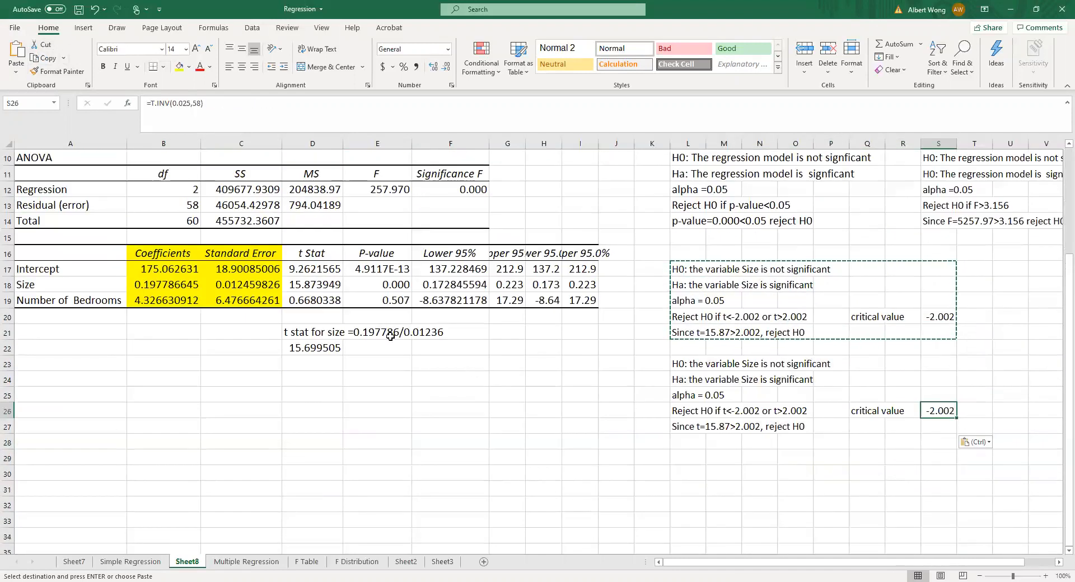
{"action": "left_click", "coordinate": [171, 206]}
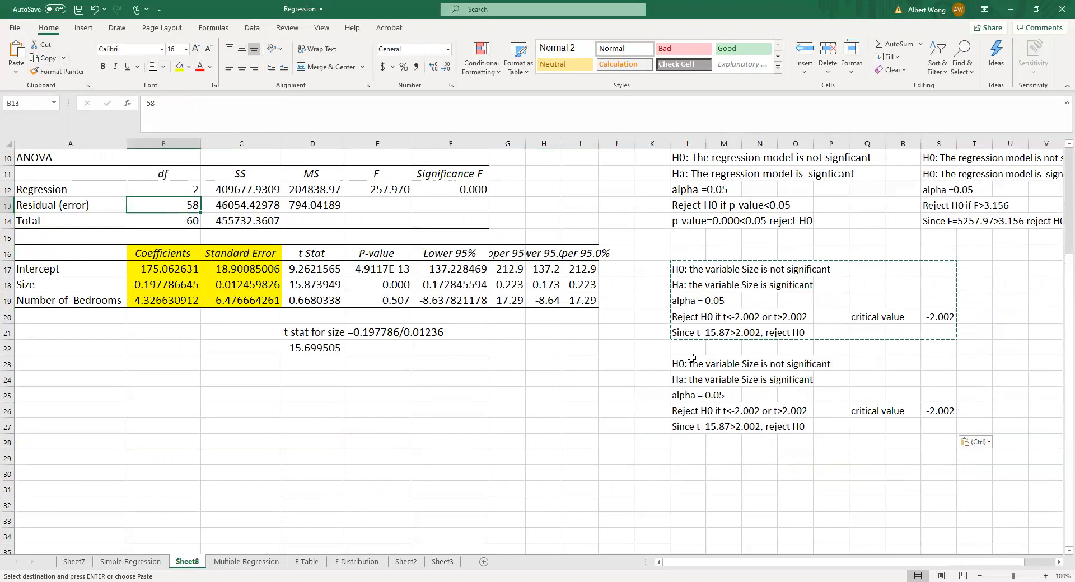
Change the copied null hypothesis in L23 to "H0: the variable number of bedroom is not significant".
{"action": "left_click", "coordinate": [693, 429]}
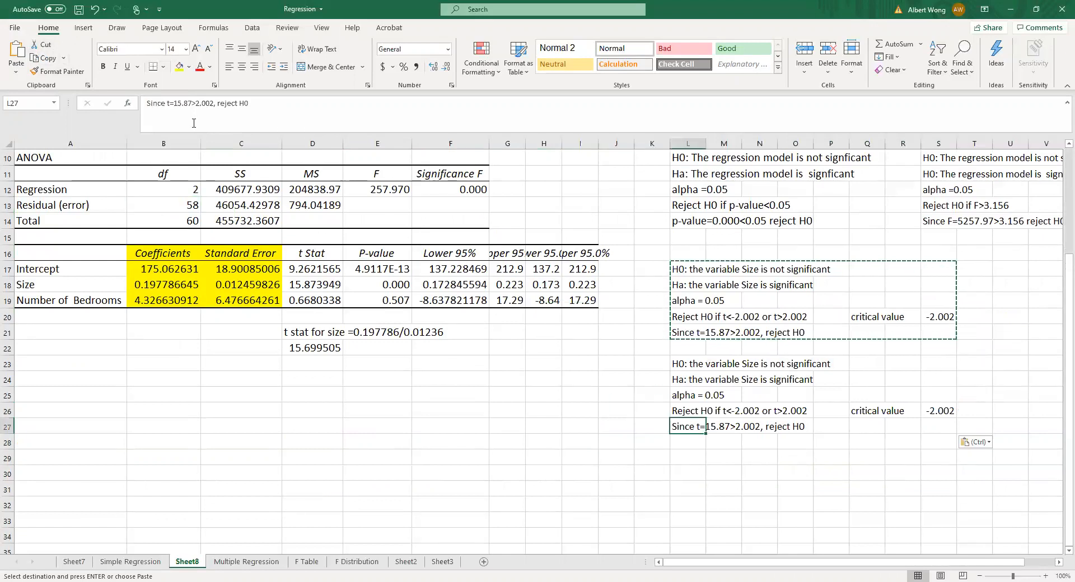
{"action": "left_click", "coordinate": [686, 363]}
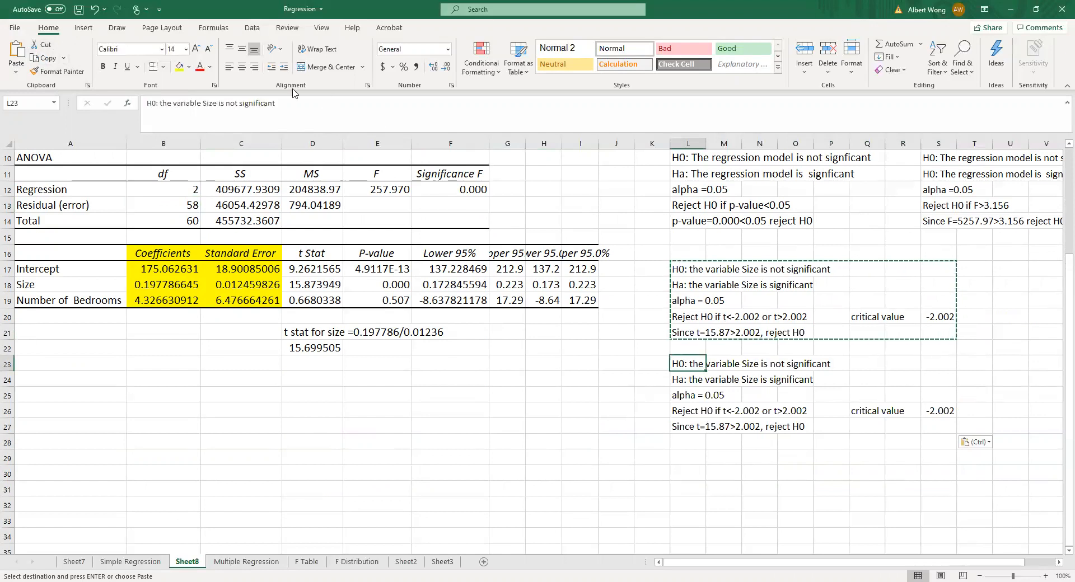
{"action": "left_click_drag", "start_coordinate": [202, 103], "coordinate": [215, 103]}
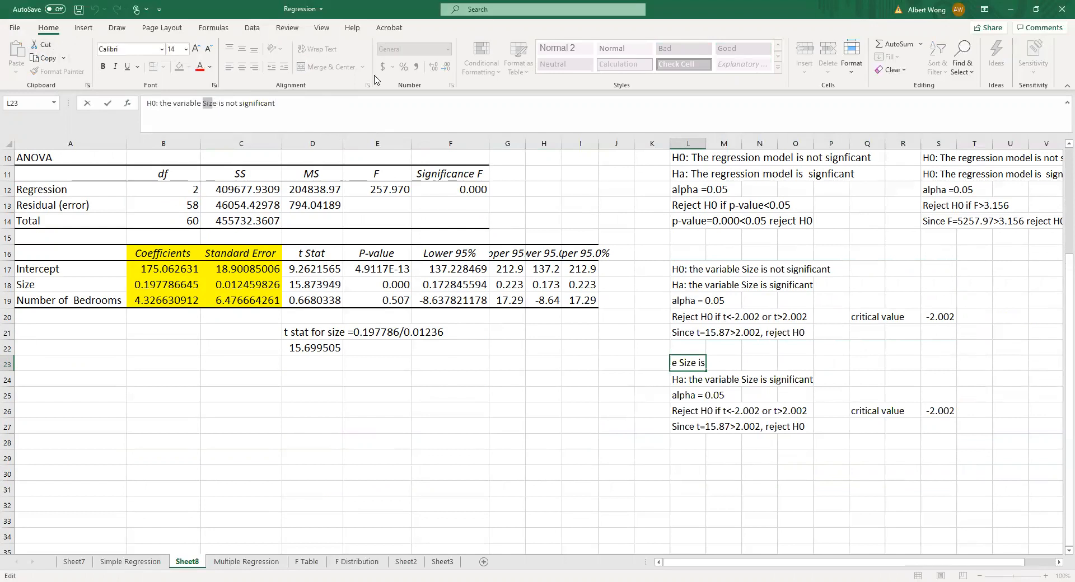
{"action": "type", "text": "number o"}
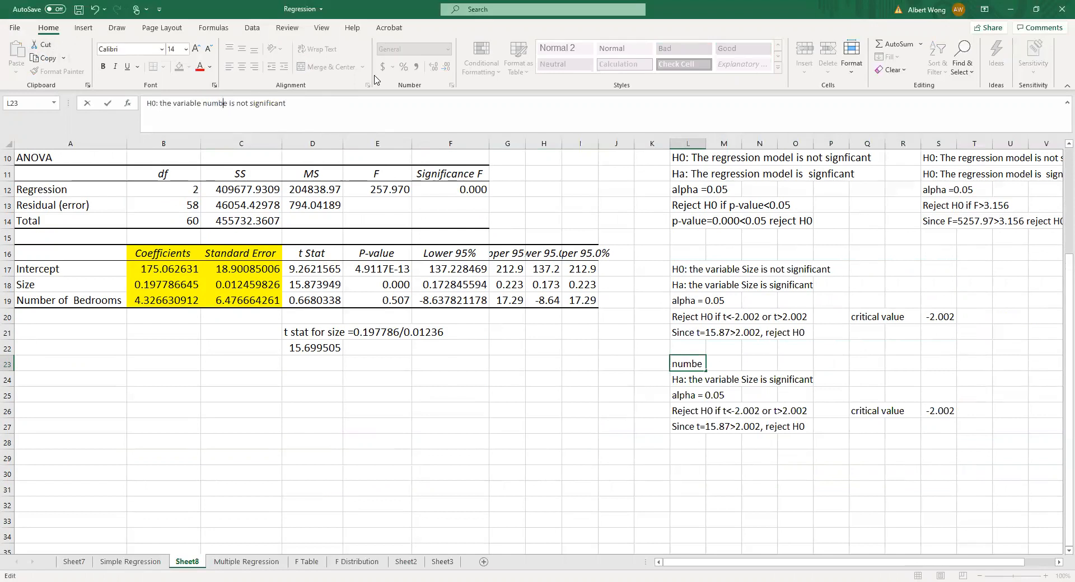
{"action": "type", "text": "f bedroom e"}
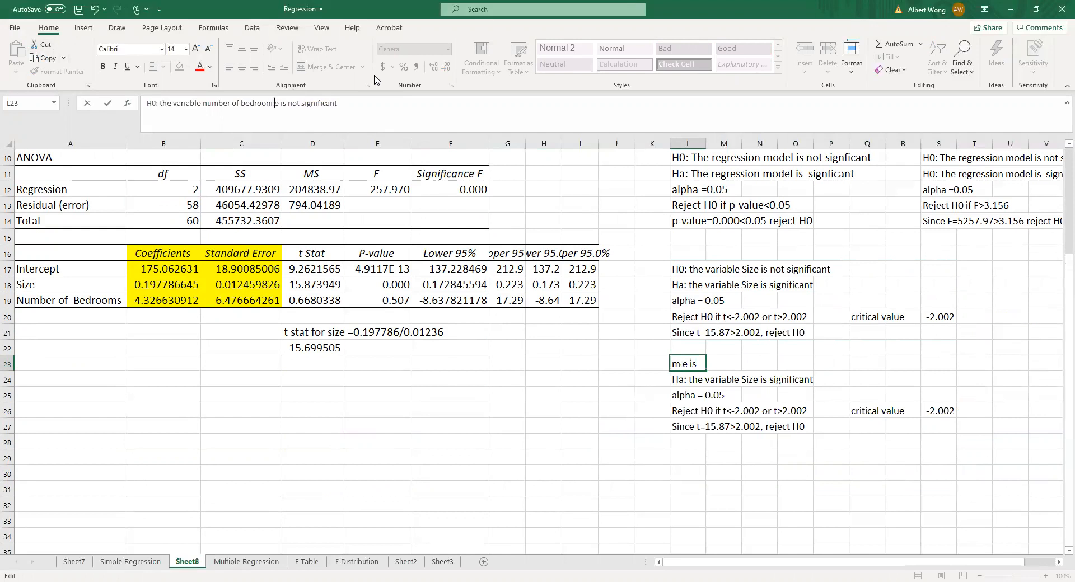
{"action": "key", "text": "Delete"}
{"action": "key", "text": "Delete"}
{"action": "key", "text": "Return"}
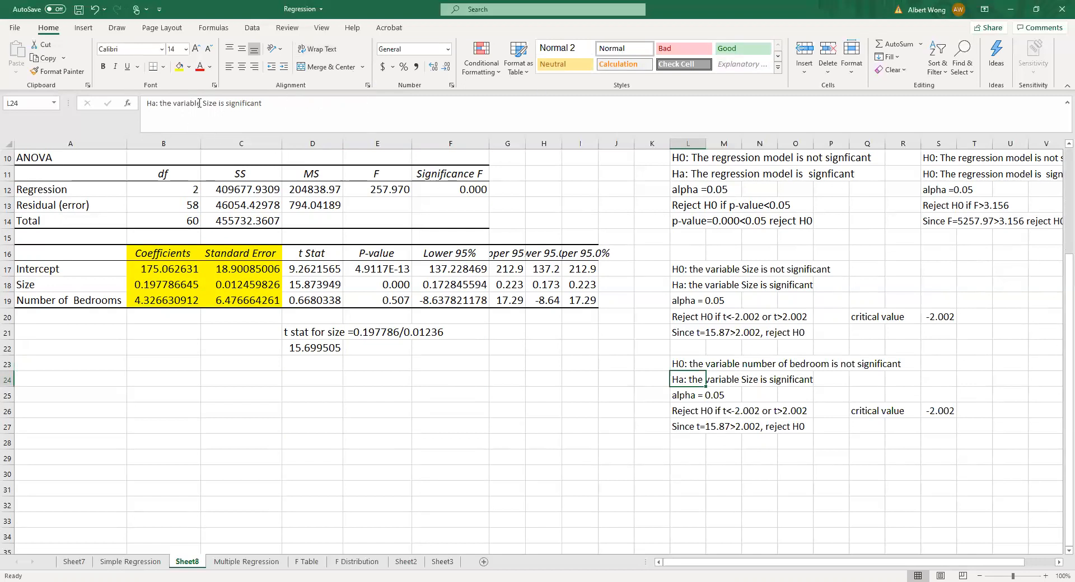
Change the alternative hypothesis in L24 to "Ha: the variable Number of Bedroom is significant".
{"action": "left_click_drag", "start_coordinate": [203, 103], "coordinate": [216, 105]}
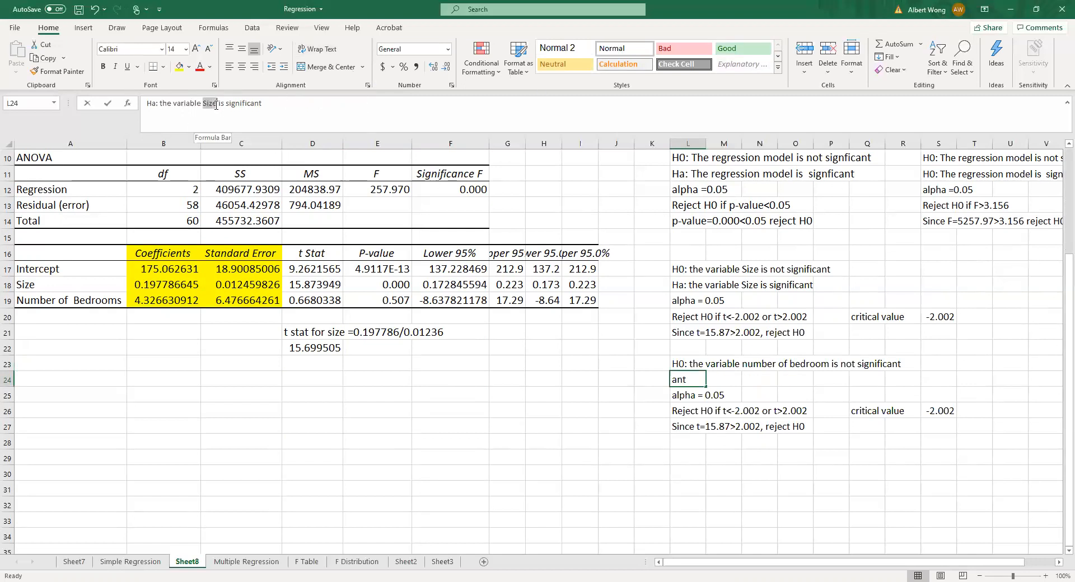
{"action": "type", "text": "Number of Bedroom"}
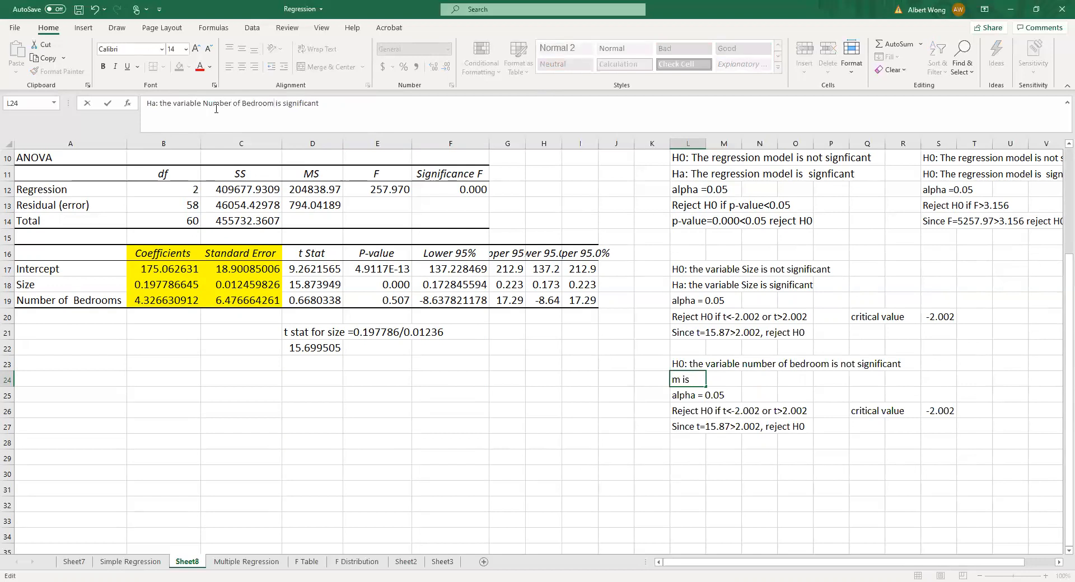
{"action": "key", "text": "Return"}
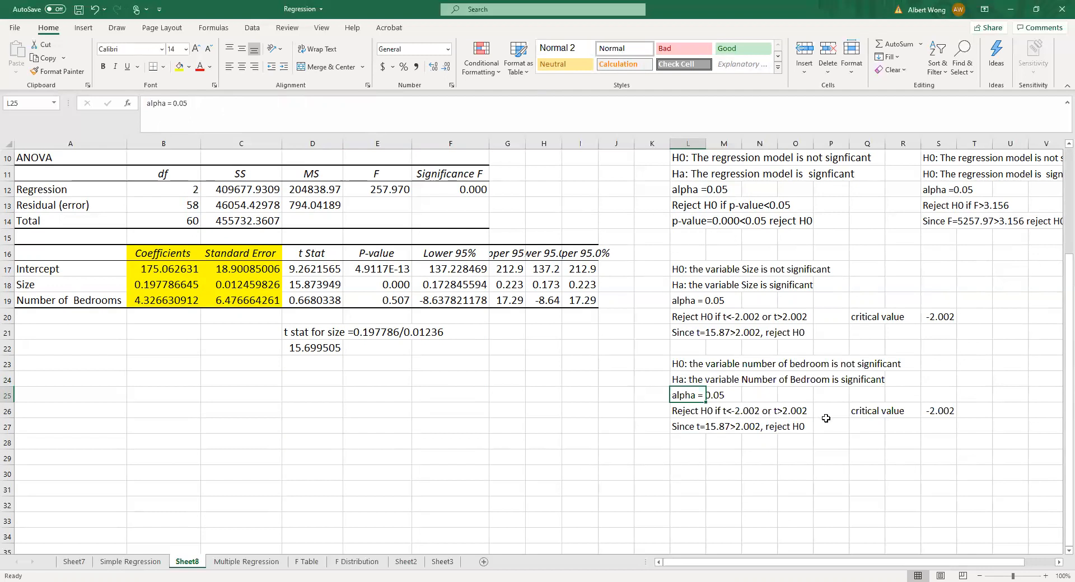
Check the critical value formula in S26 and change the conclusion in L27 to "Since t=0.668 is not >2.002, do not reject H0".
{"action": "left_click", "coordinate": [946, 413]}
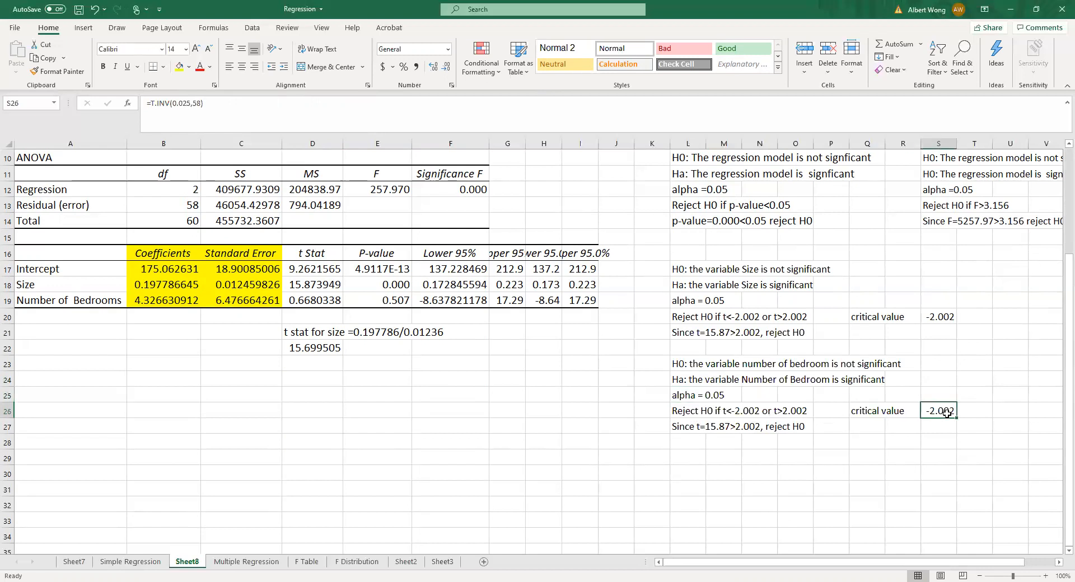
{"action": "left_click", "coordinate": [682, 426]}
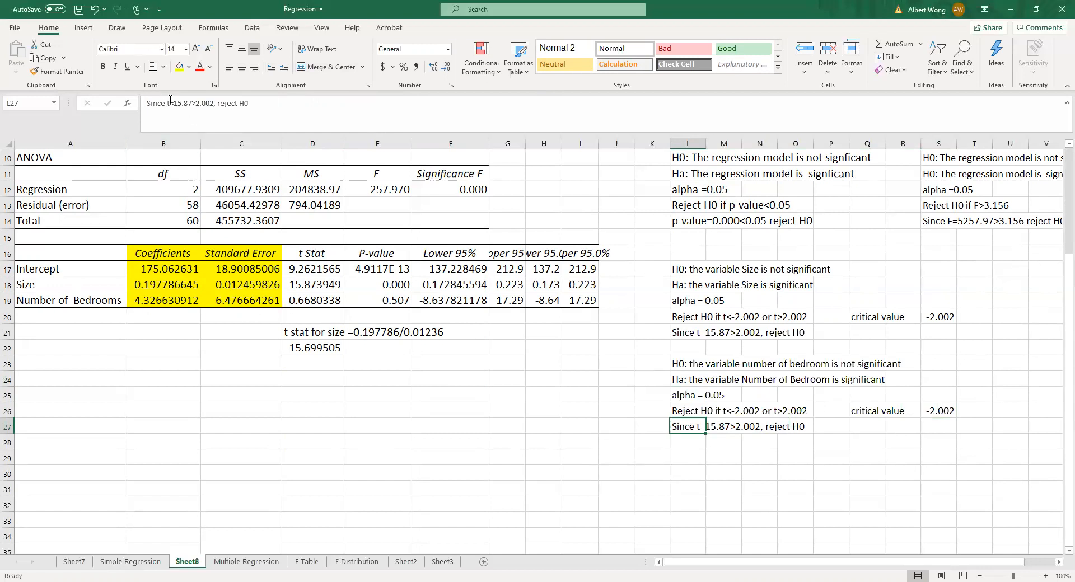
{"action": "mouse_move", "coordinate": [173, 104]}
{"action": "left_mouse_down"}
{"action": "mouse_move", "coordinate": [214, 104]}
{"action": "mouse_move", "coordinate": [193, 106]}
{"action": "left_mouse_up"}
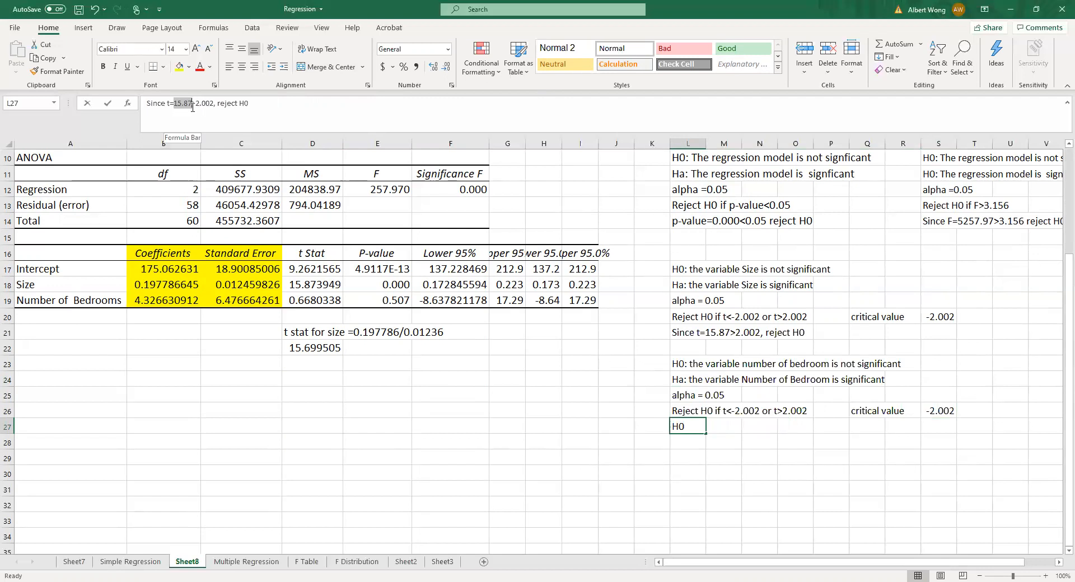
{"action": "type", "text": "0."}
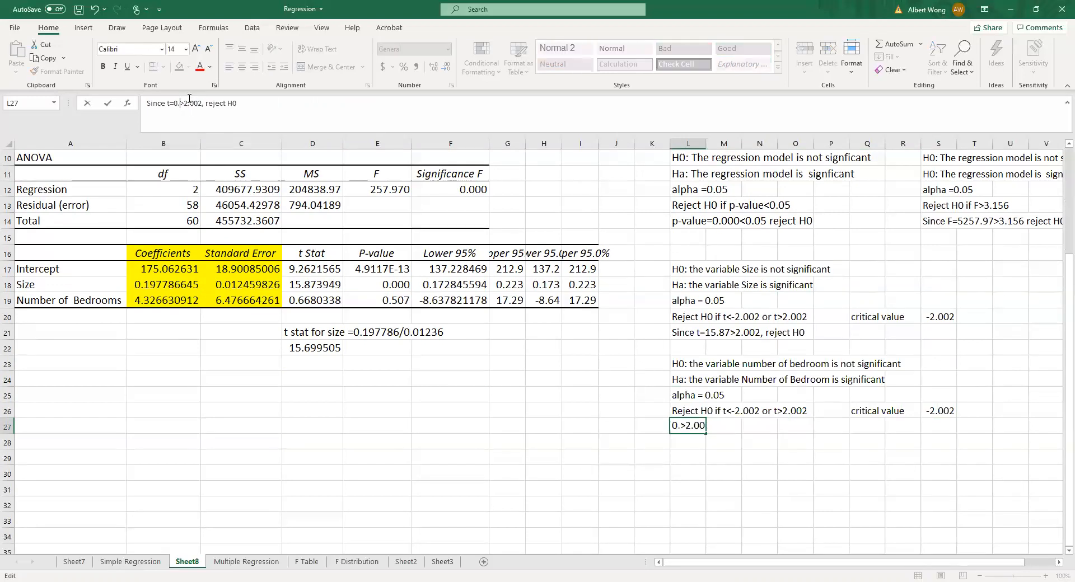
{"action": "type", "text": "668"}
{"action": "type", "text": "is not"}
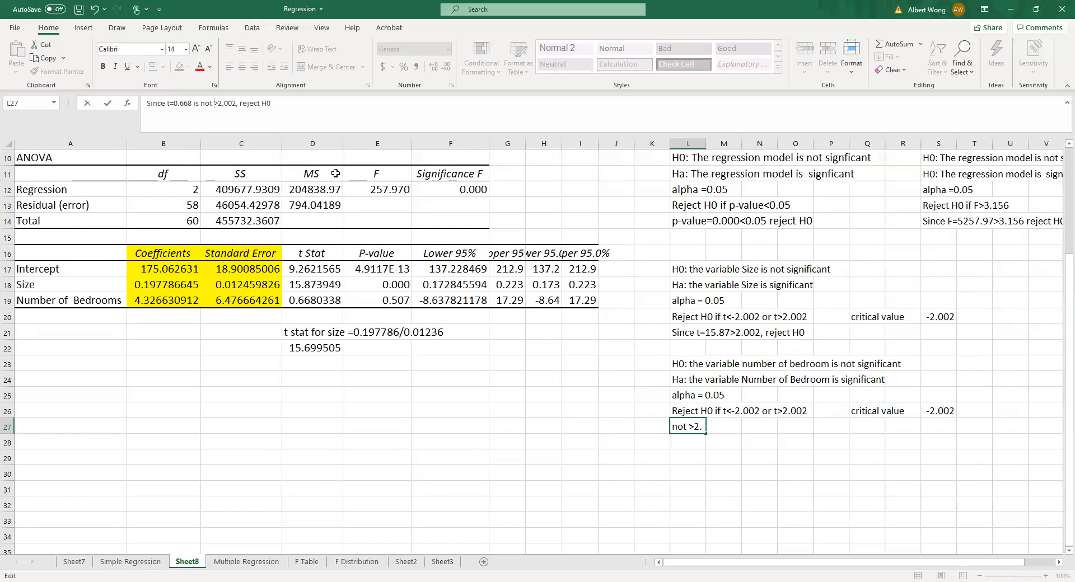
{"action": "left_click", "coordinate": [726, 476]}
{"action": "left_click", "coordinate": [682, 425]}
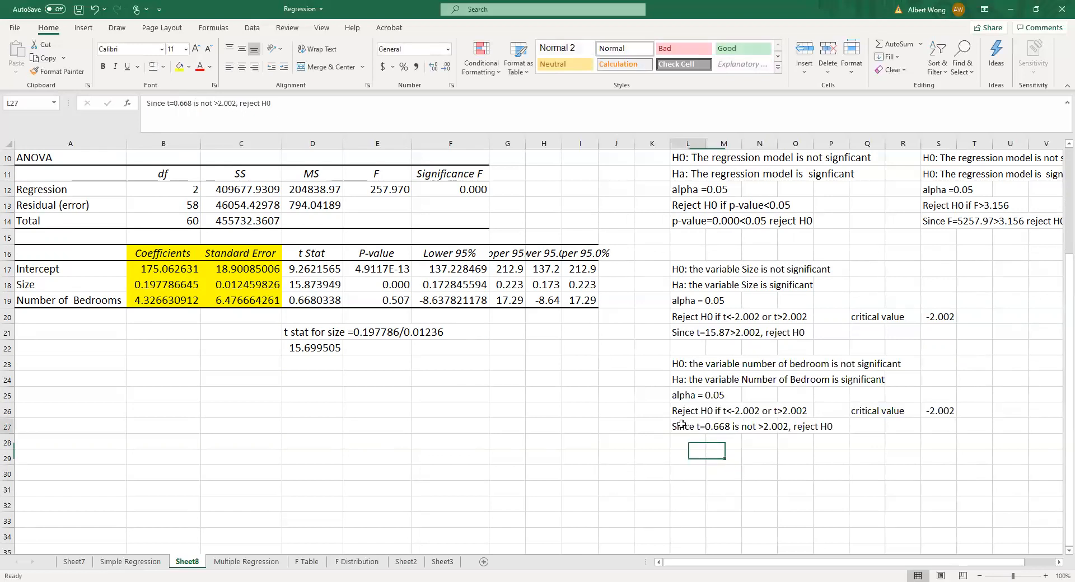
{"action": "left_click", "coordinate": [240, 102]}
{"action": "type", "text": "do not"}
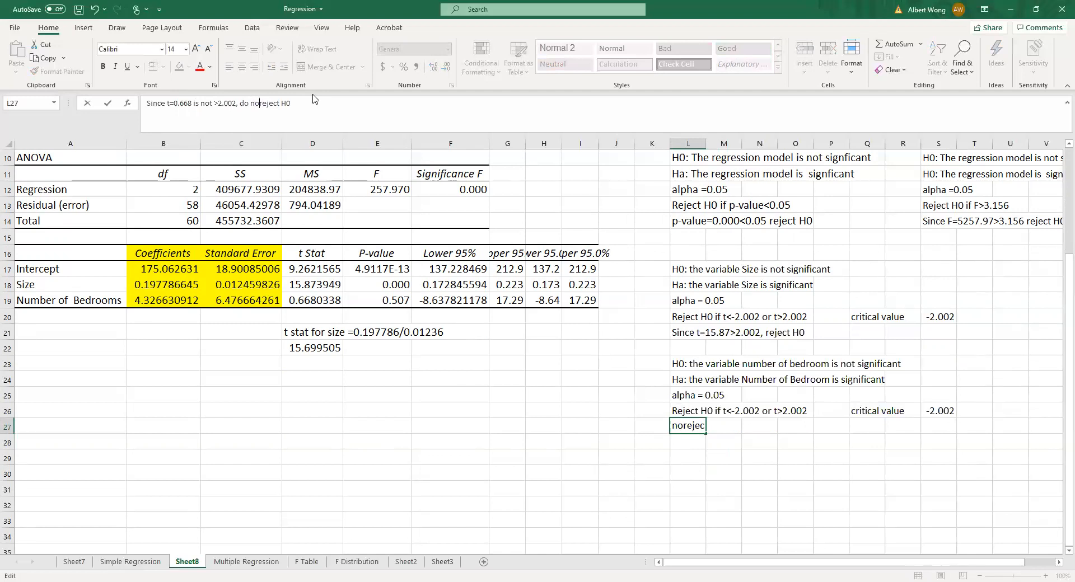
{"action": "key", "text": "Return"}
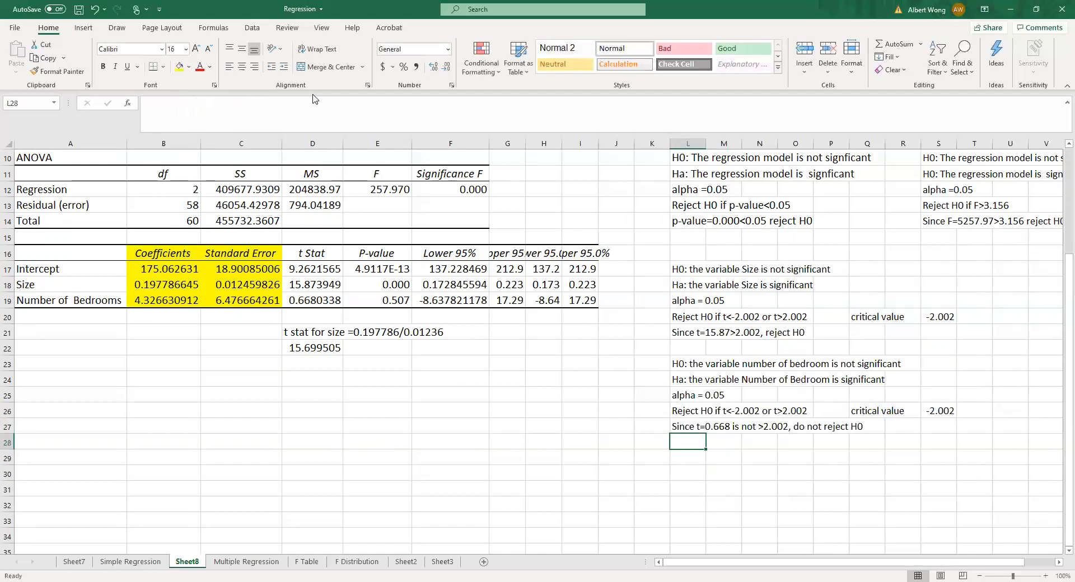
Highlight the bedroom test's conclusion across L27:R27 with a yellow fill.
{"action": "left_click", "coordinate": [692, 427]}
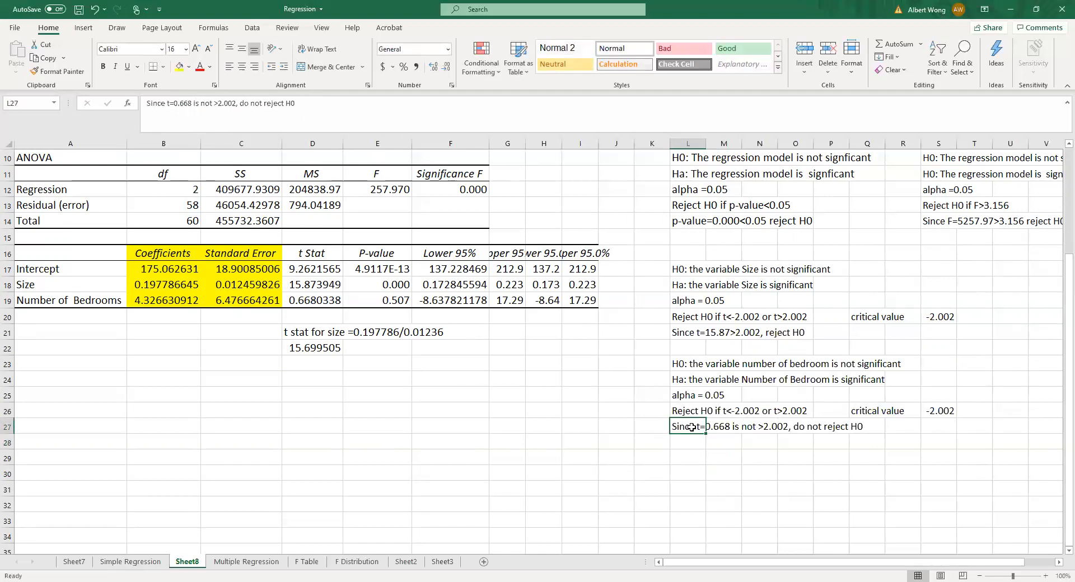
{"action": "left_click", "coordinate": [180, 66]}
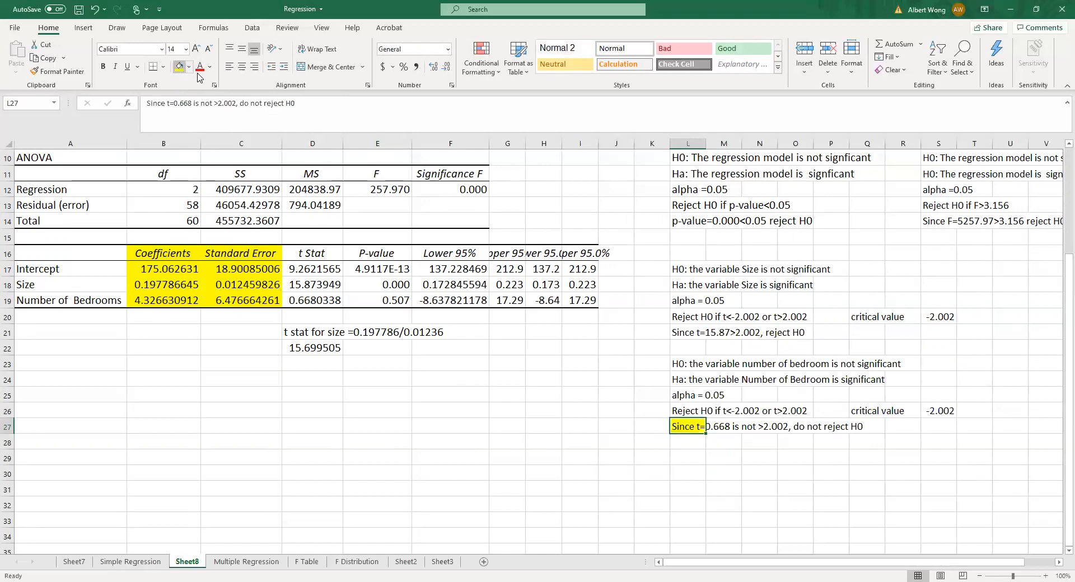
{"action": "left_click_drag", "start_coordinate": [707, 428], "coordinate": [889, 429]}
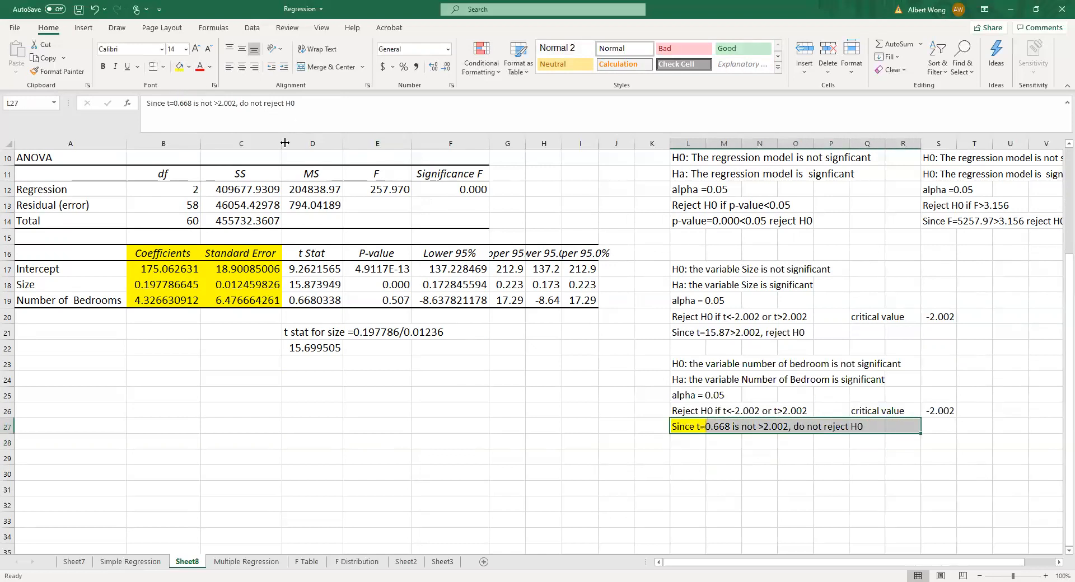
{"action": "left_click", "coordinate": [180, 67]}
{"action": "left_click", "coordinate": [700, 445]}
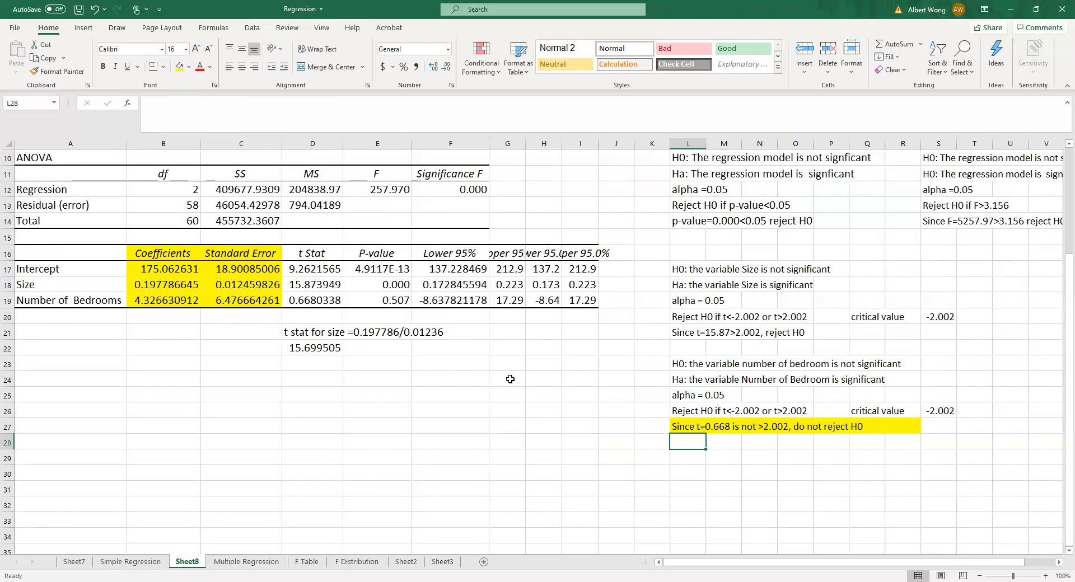
Enter the regression equation "Estimated Value = 175.06+0.198*Size+4.327^number of Bedroom" as text in B27.
{"action": "scroll", "coordinate": [500, 389], "scroll_direction": "up", "scroll_amount": 1}
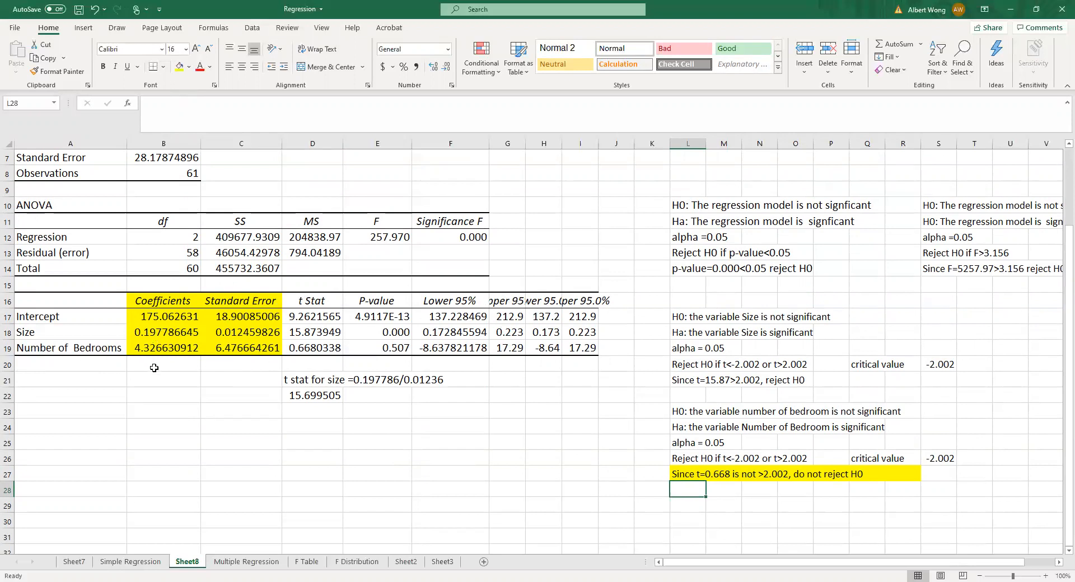
{"action": "left_click", "coordinate": [156, 474]}
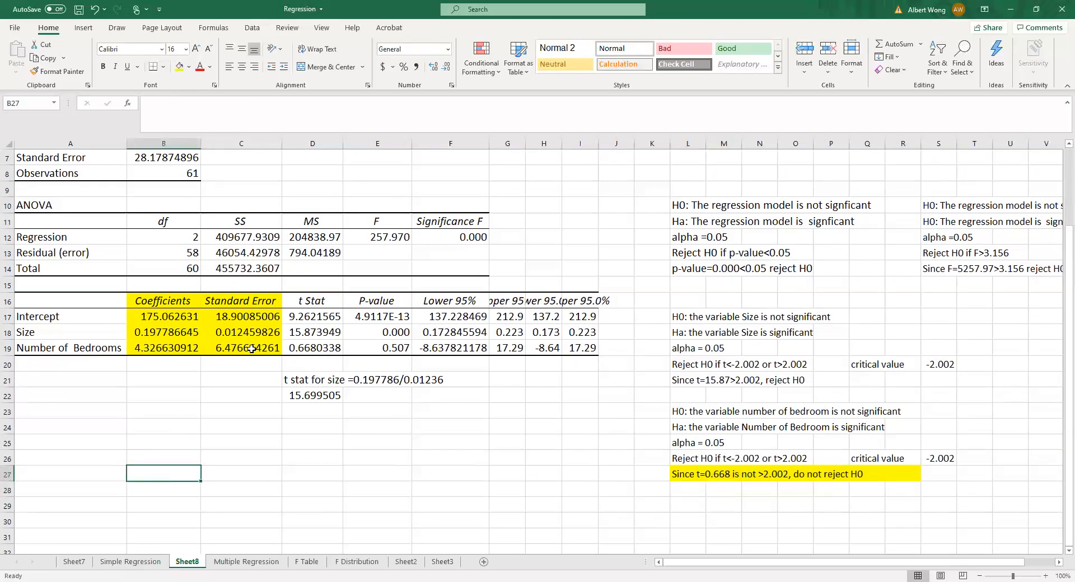
{"action": "type", "text": "E"}
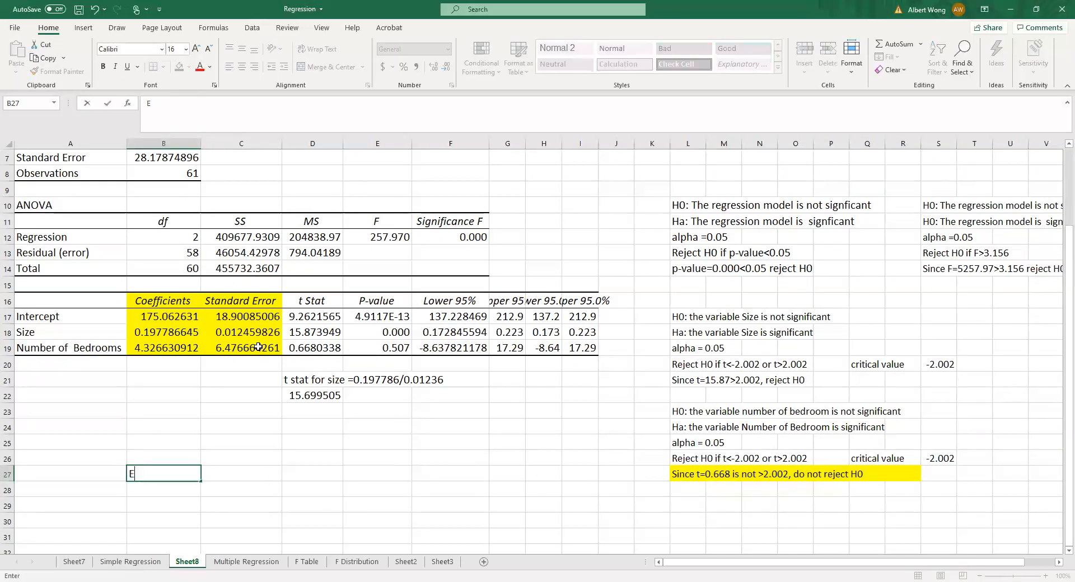
{"action": "type", "text": "stimated Value ="}
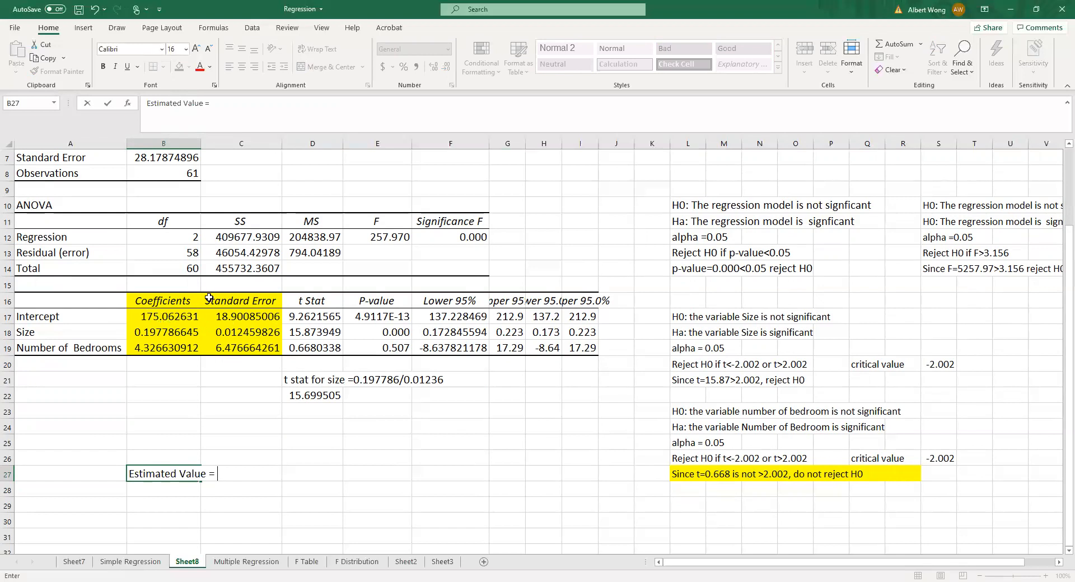
{"action": "type", "text": "175.06+0.198"}
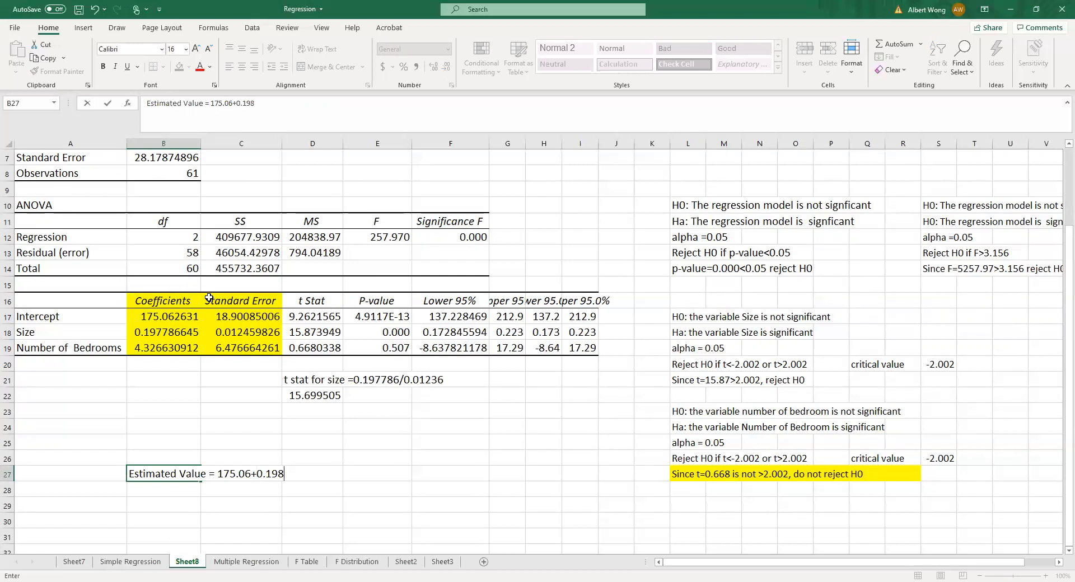
{"action": "type", "text": "*Size+4.327^n"}
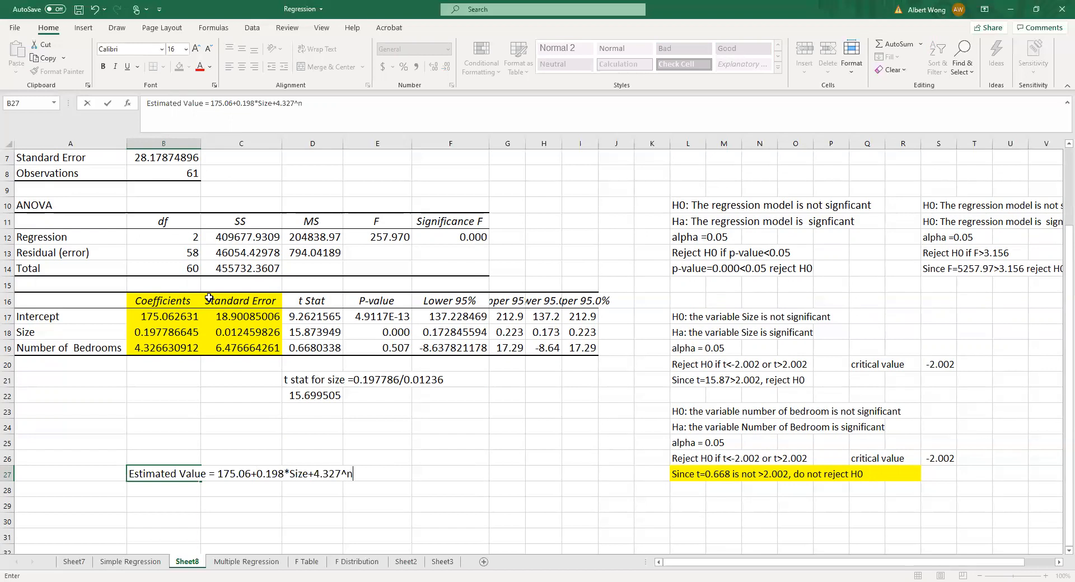
{"action": "type", "text": "umber of Bedroom"}
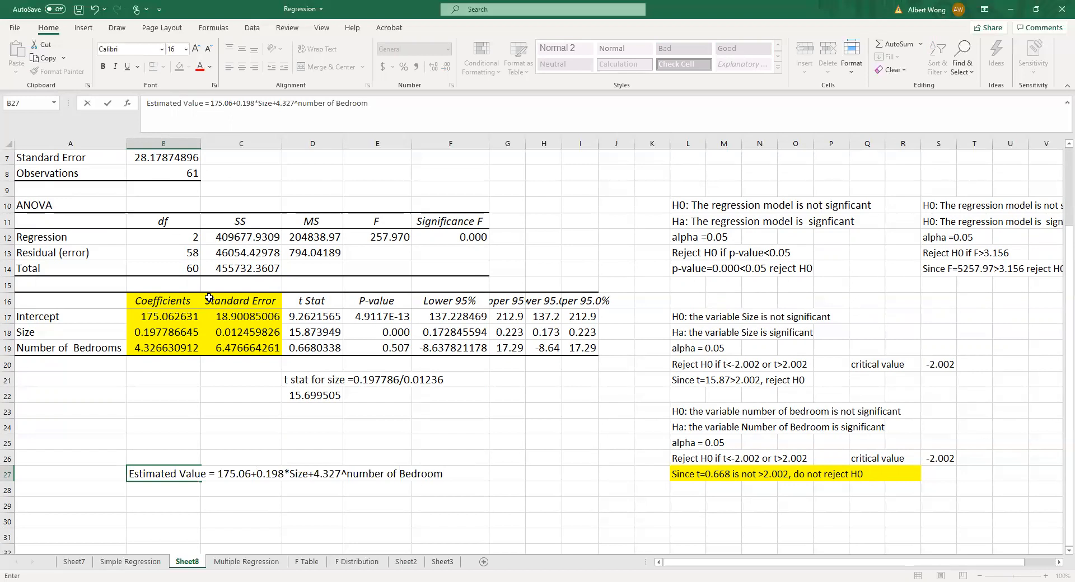
{"action": "key", "text": "Return"}
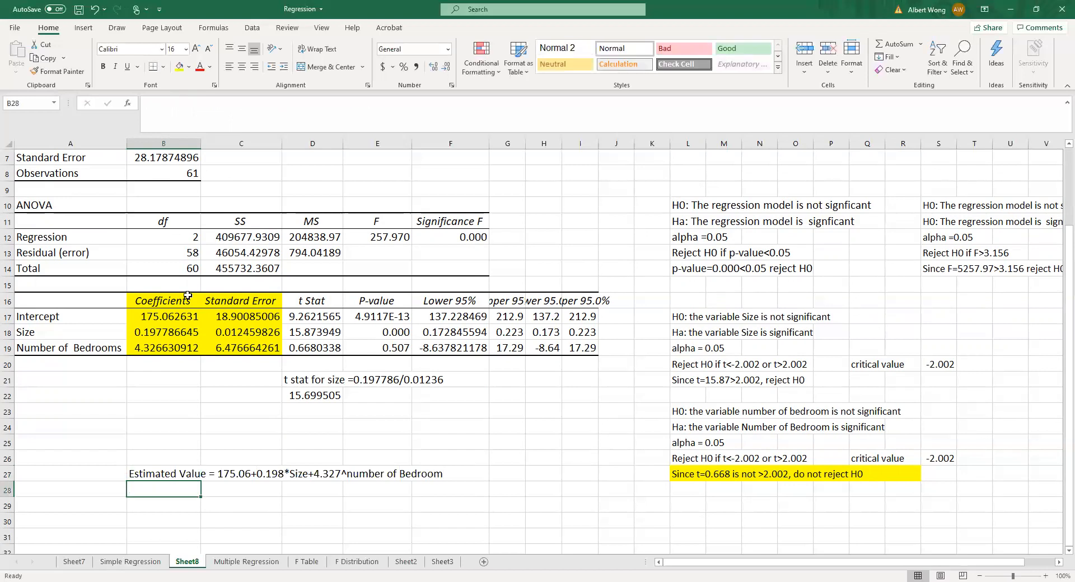
Replace the ^ before "number of Bedroom" in the B27 equation with a * multiplication sign.
{"action": "left_click", "coordinate": [138, 479]}
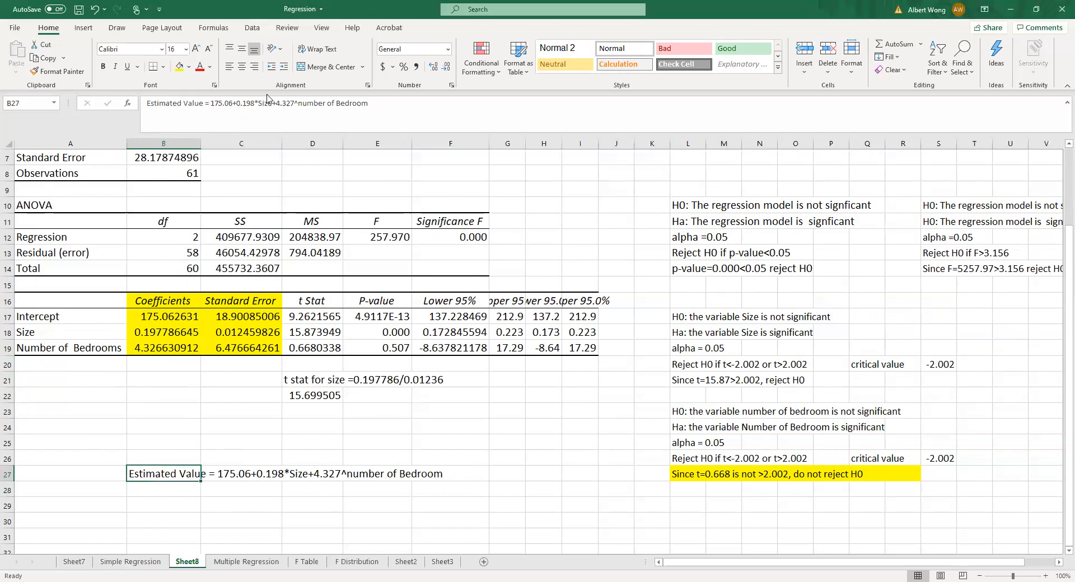
{"action": "left_click", "coordinate": [296, 103]}
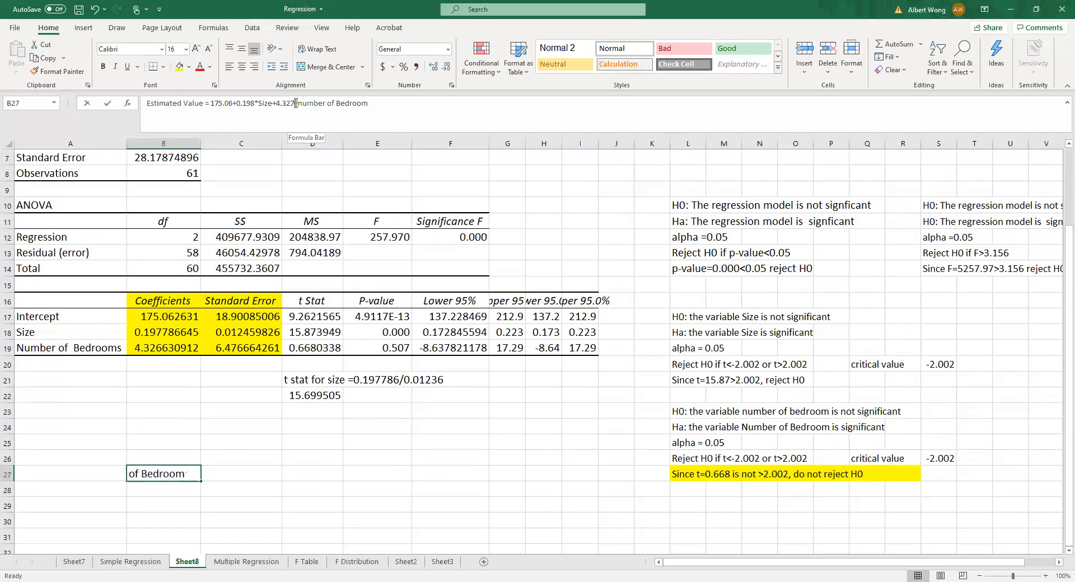
{"action": "type", "text": "*"}
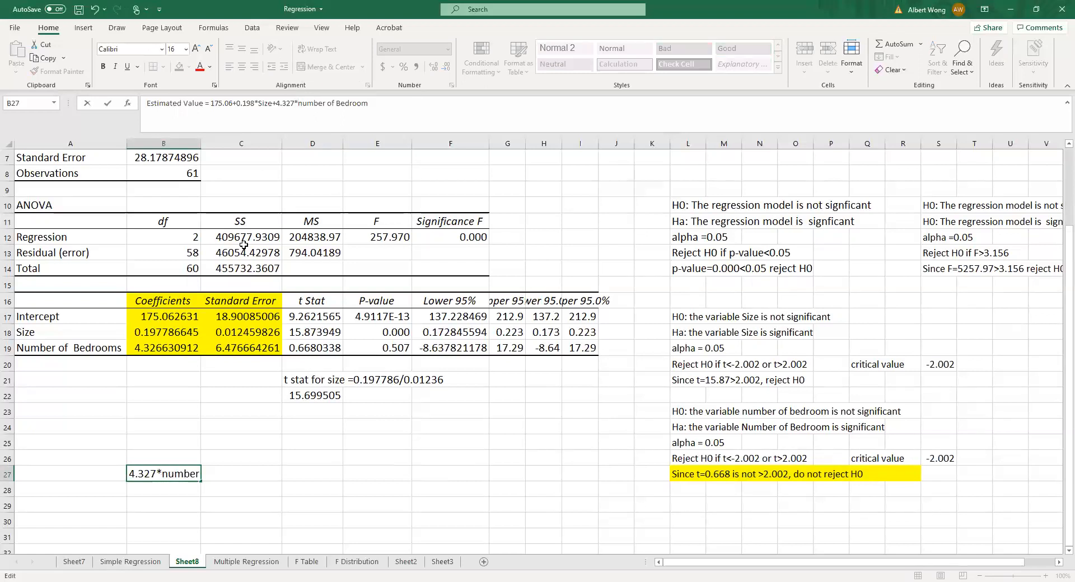
{"action": "left_click", "coordinate": [304, 535]}
Label B29 with "Estimate Value when size=1500 and number of bedroom=3".
{"action": "left_click", "coordinate": [162, 504]}
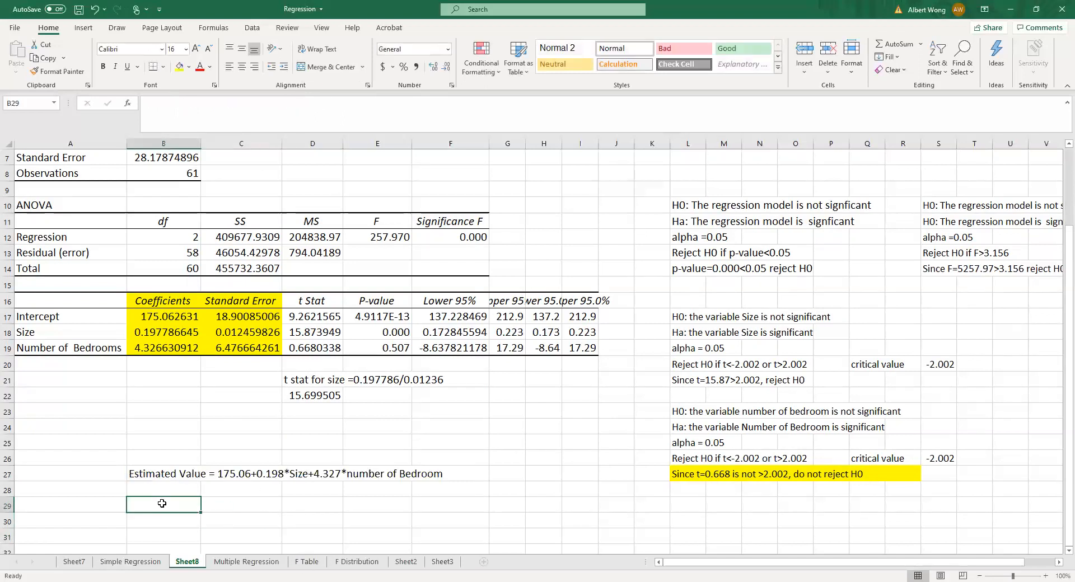
{"action": "type", "text": "Estima"}
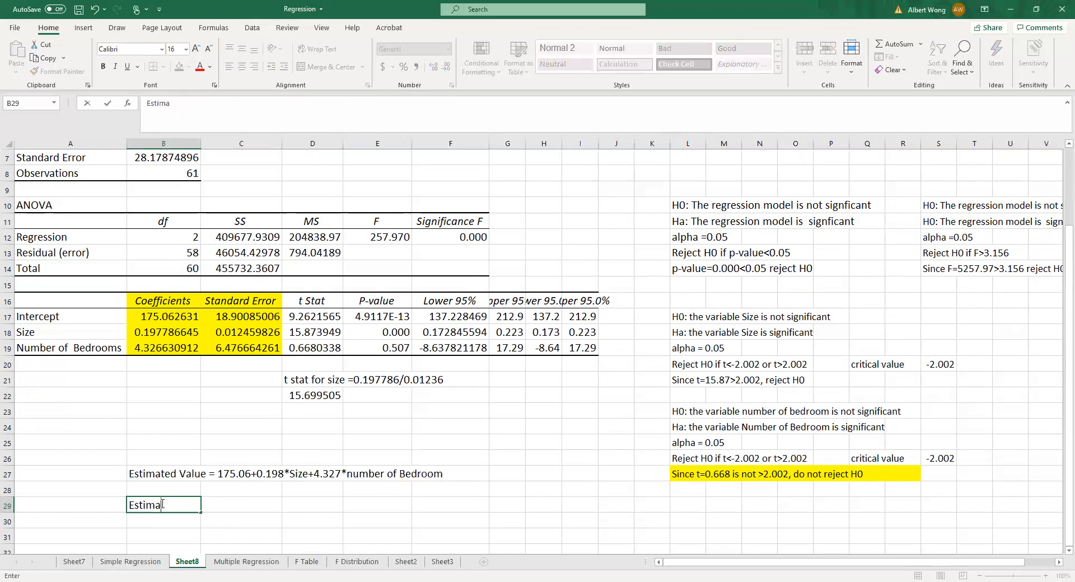
{"action": "type", "text": "te Value when siz"}
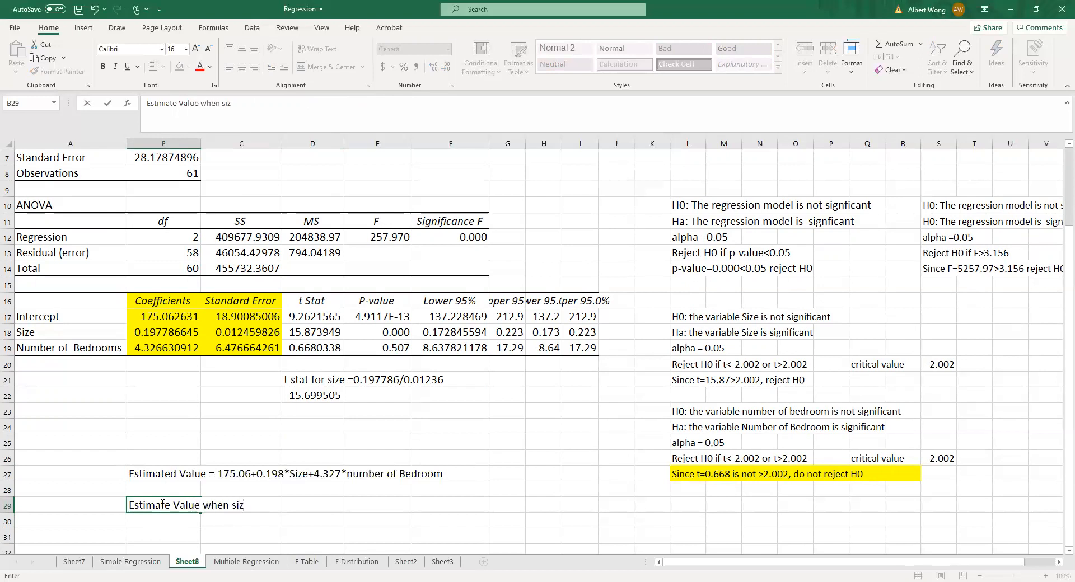
{"action": "type", "text": "e=1500 and "}
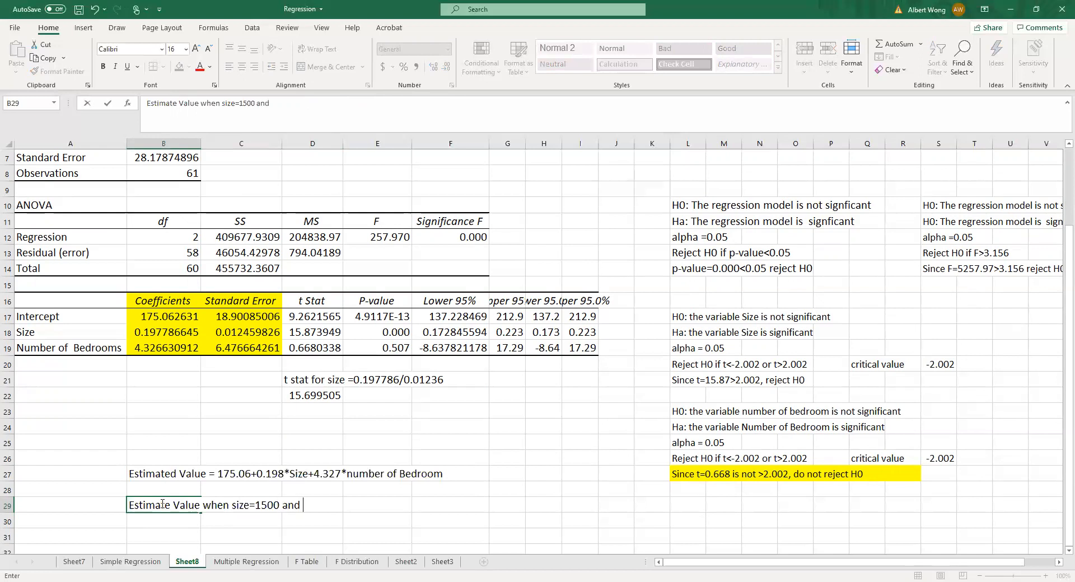
{"action": "type", "text": "number of bedroo"}
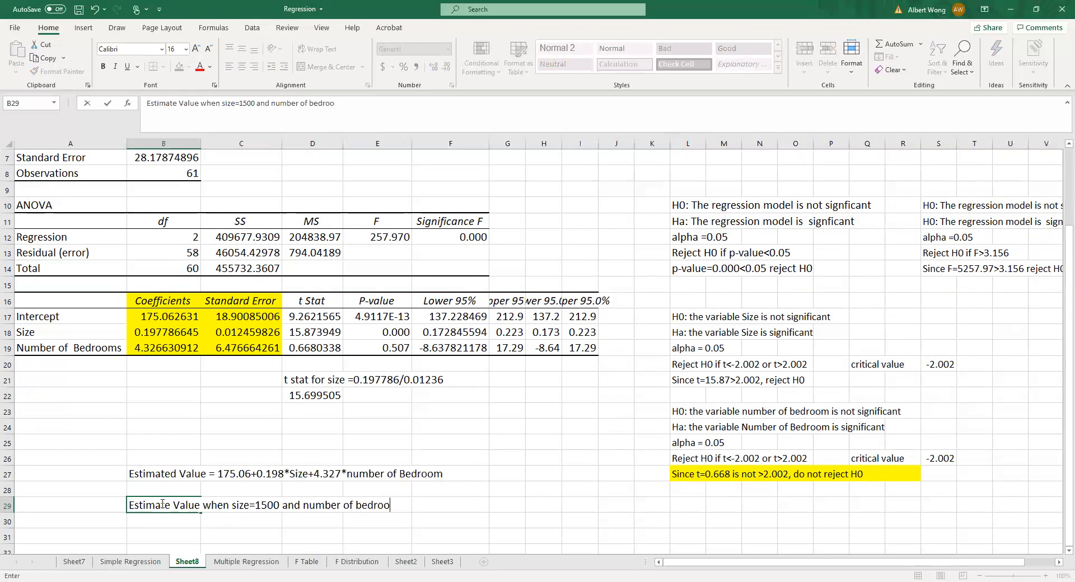
{"action": "type", "text": "m=3"}
{"action": "key", "text": "Return"}
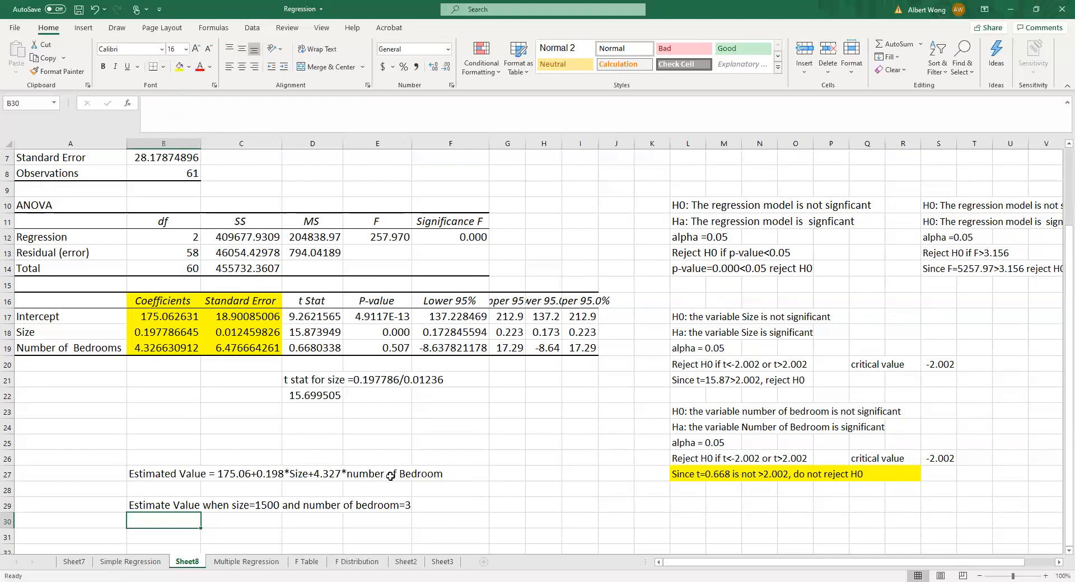
Copy the right-hand side of the B27 equation, including its equals sign, into B30 as a formula.
{"action": "left_click", "coordinate": [149, 475]}
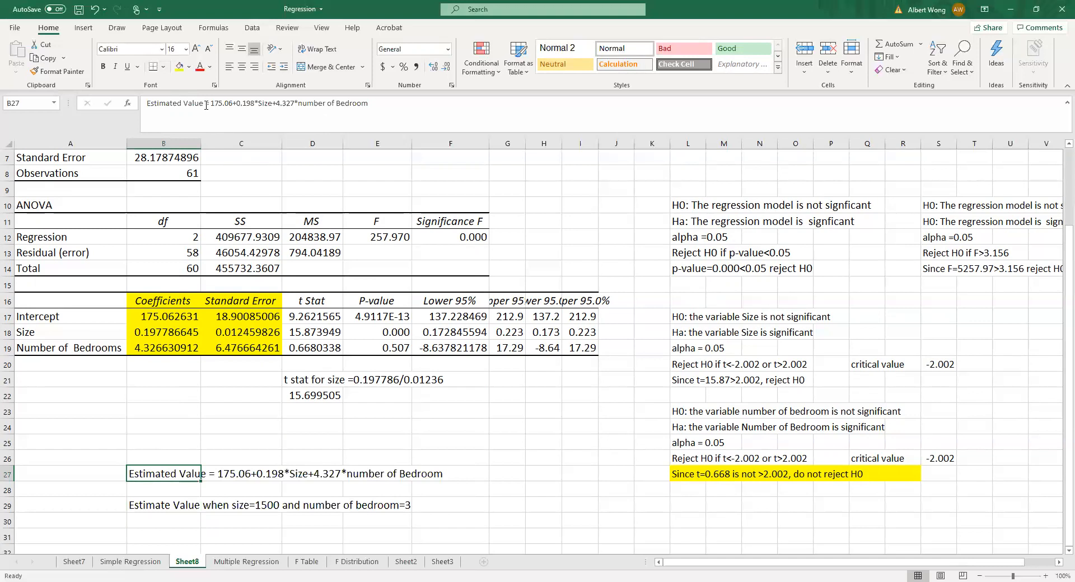
{"action": "left_click_drag", "start_coordinate": [206, 105], "coordinate": [375, 113]}
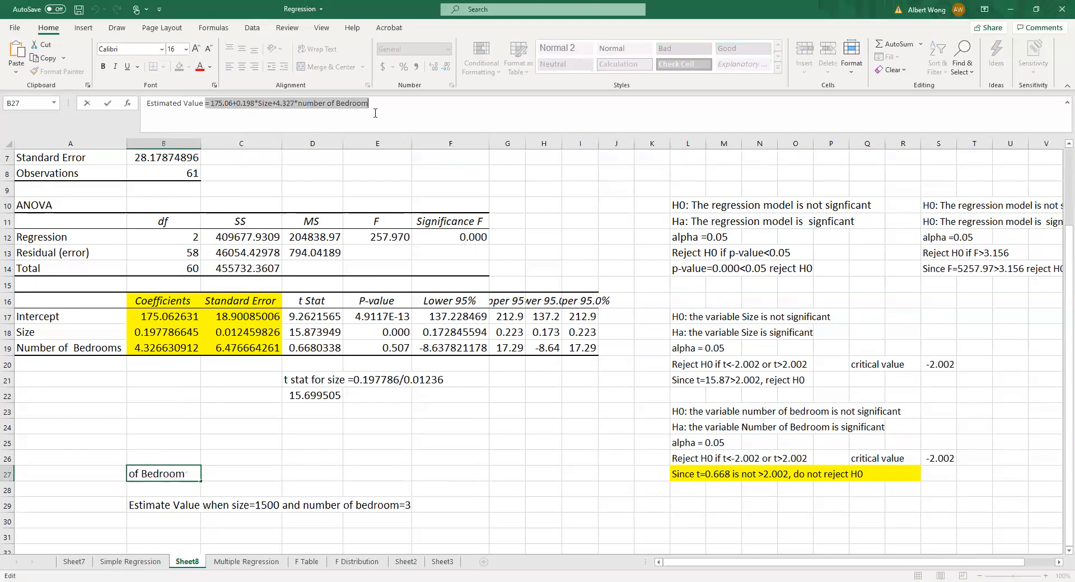
{"action": "left_click", "coordinate": [150, 524]}
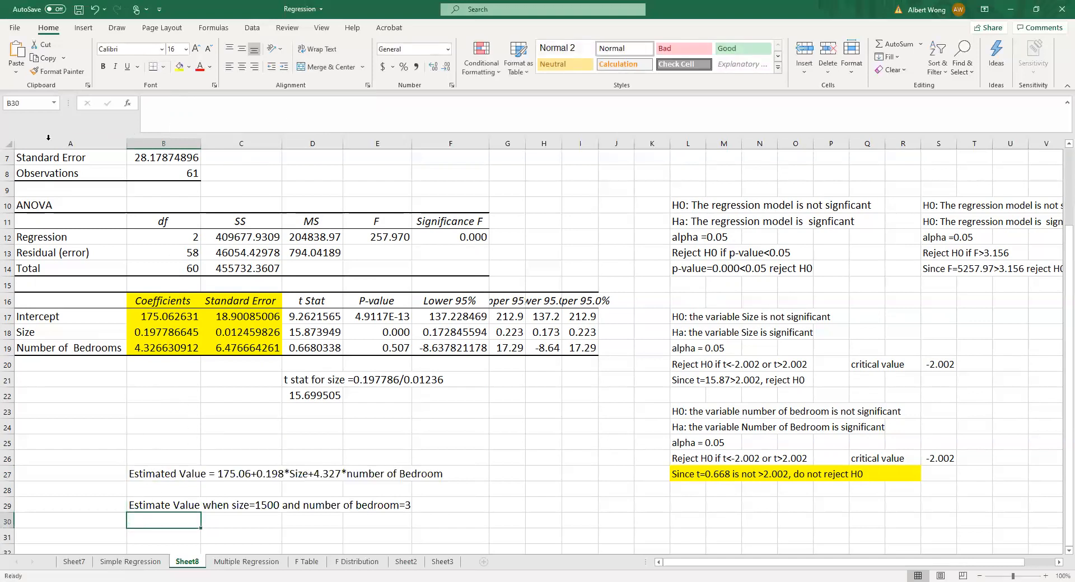
{"action": "left_click", "coordinate": [18, 56]}
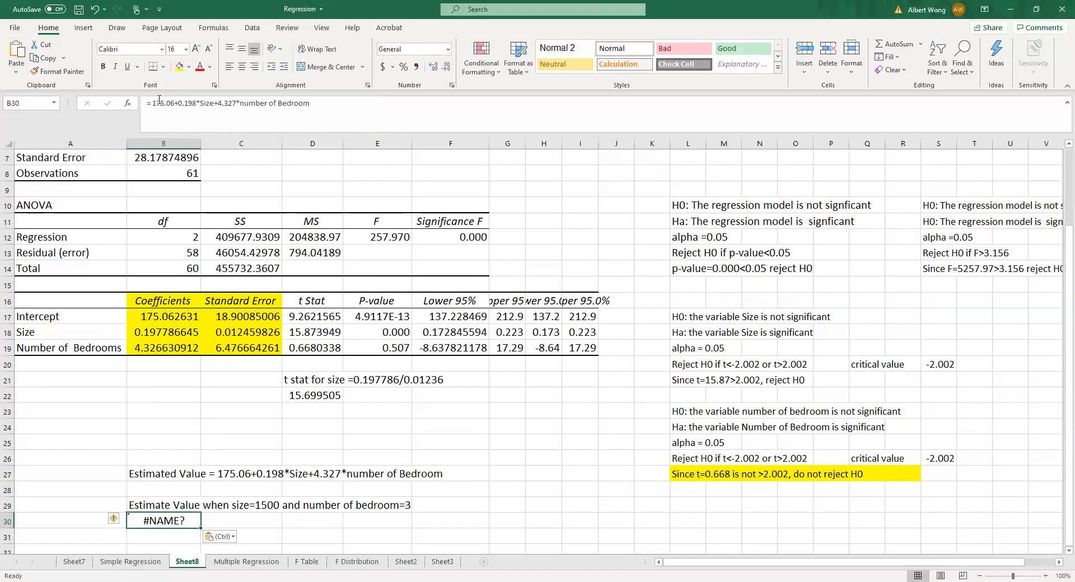
Replace Size with 1500 and number of Bedroom with 3 in the B30 formula.
{"action": "mouse_move", "coordinate": [200, 103]}
{"action": "left_mouse_down"}
{"action": "mouse_move", "coordinate": [221, 103]}
{"action": "mouse_move", "coordinate": [212, 103]}
{"action": "left_mouse_up"}
{"action": "type", "text": "3"}
{"action": "key", "text": "BackSpace"}
{"action": "type", "text": "1500"}
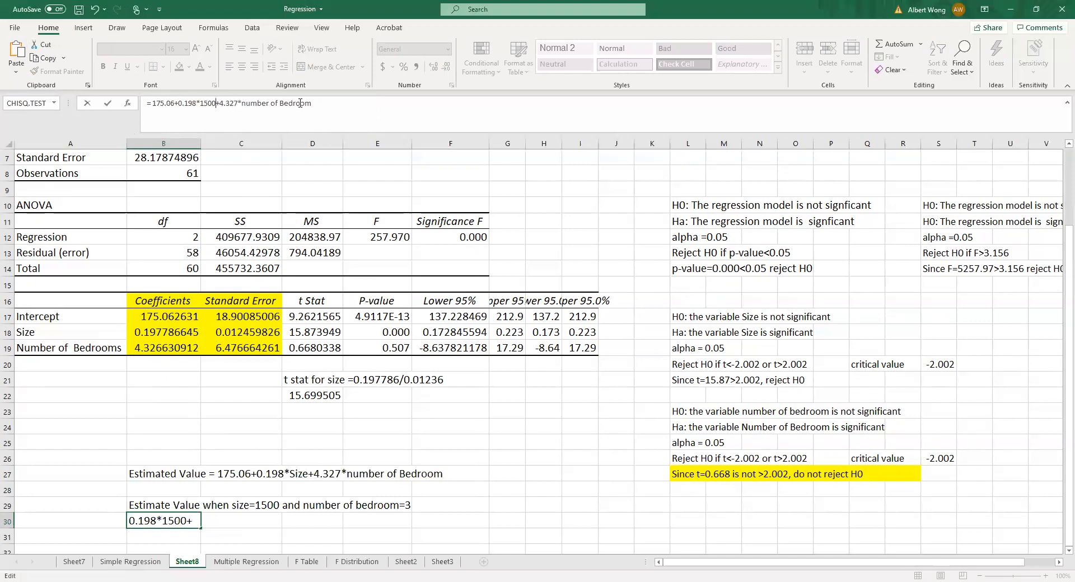
{"action": "left_click_drag", "start_coordinate": [312, 103], "coordinate": [244, 106]}
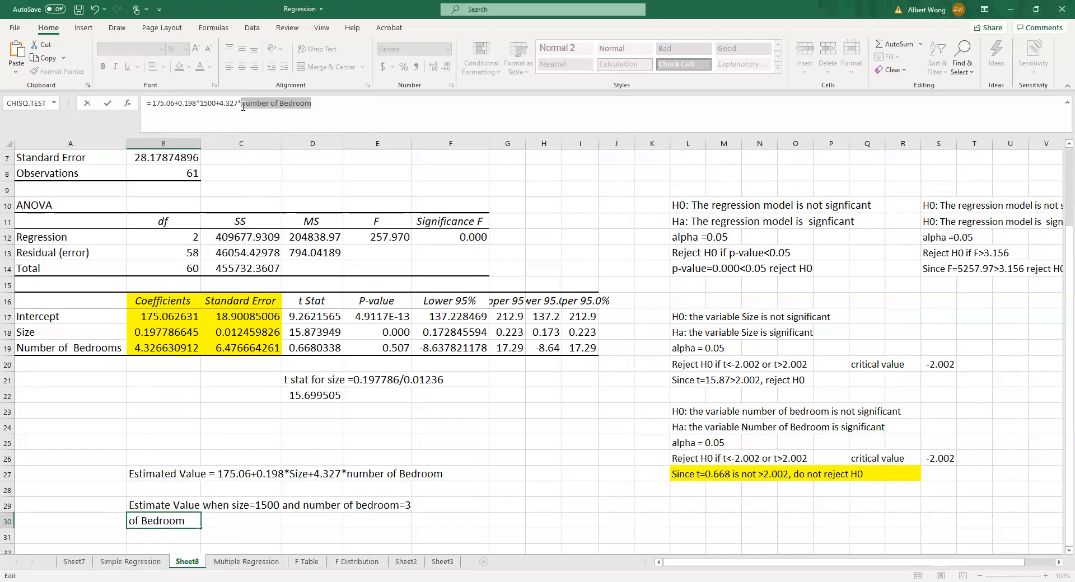
{"action": "type", "text": "3"}
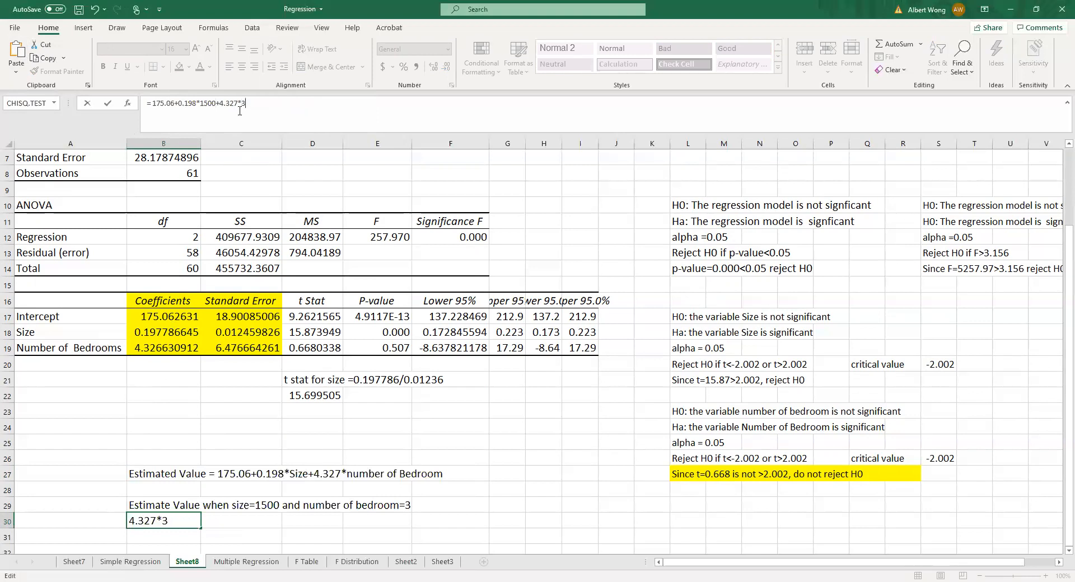
{"action": "key", "text": "Return"}
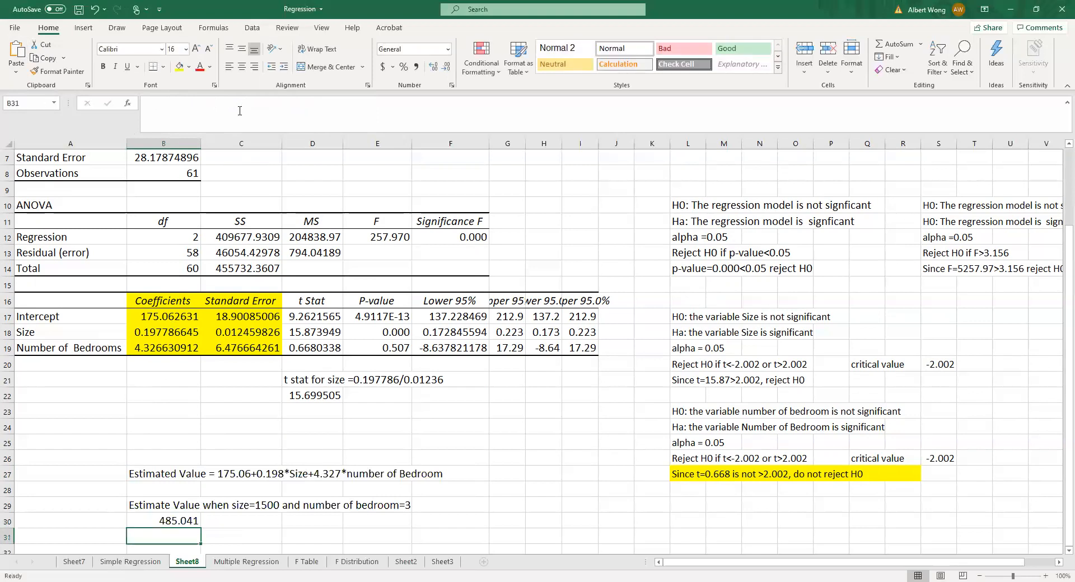
Review the B30 formula, checking the values used for size and number of bedrooms against the B29 label.
{"action": "left_click", "coordinate": [171, 522]}
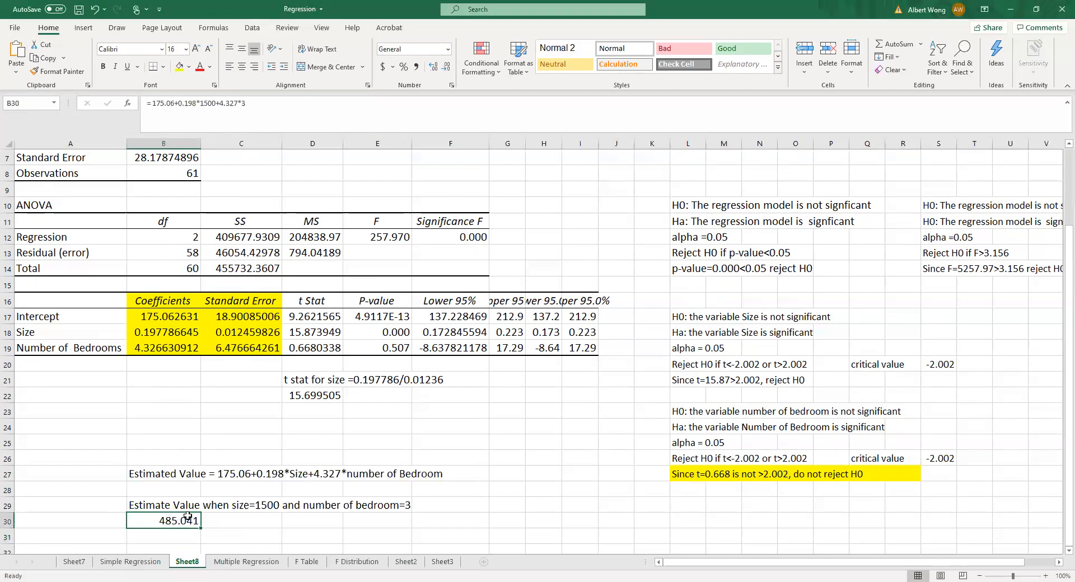
{"action": "left_click", "coordinate": [266, 101]}
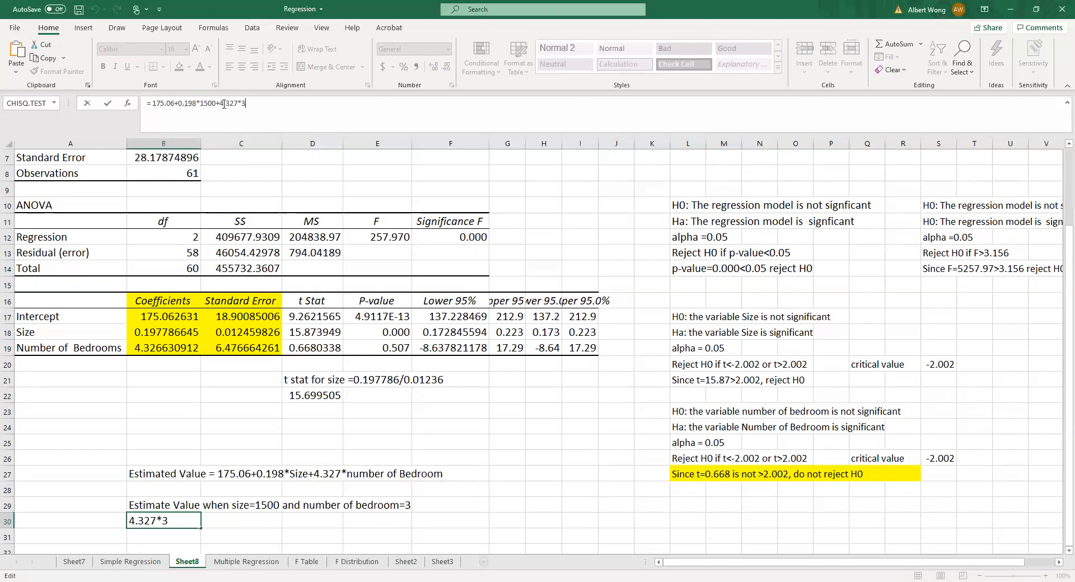
{"action": "left_click_drag", "start_coordinate": [216, 103], "coordinate": [201, 103]}
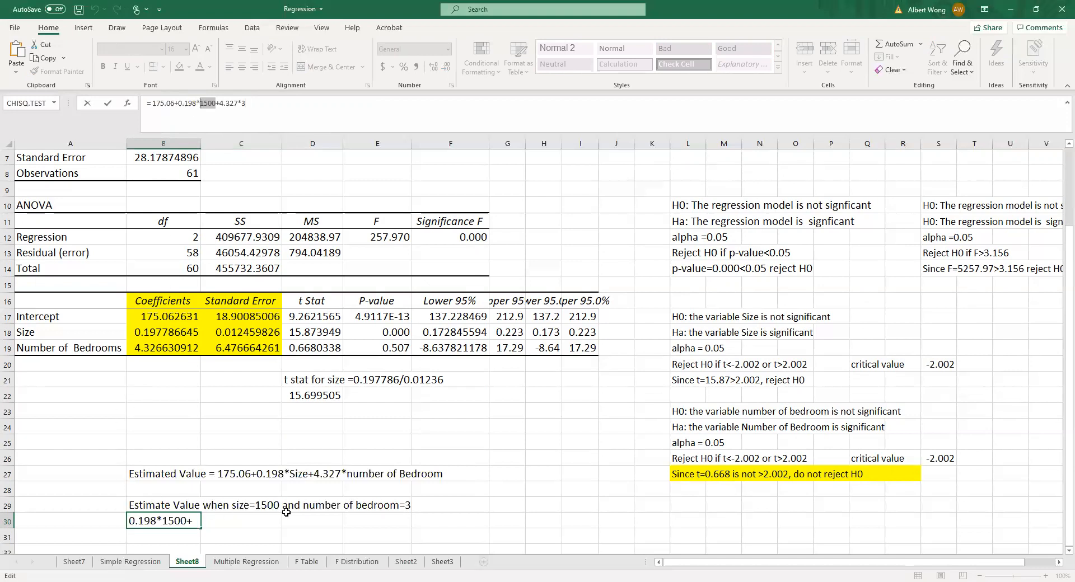
{"action": "left_click", "coordinate": [243, 102]}
{"action": "left_click_drag", "start_coordinate": [243, 102], "coordinate": [250, 102]}
{"action": "key", "text": "Return"}
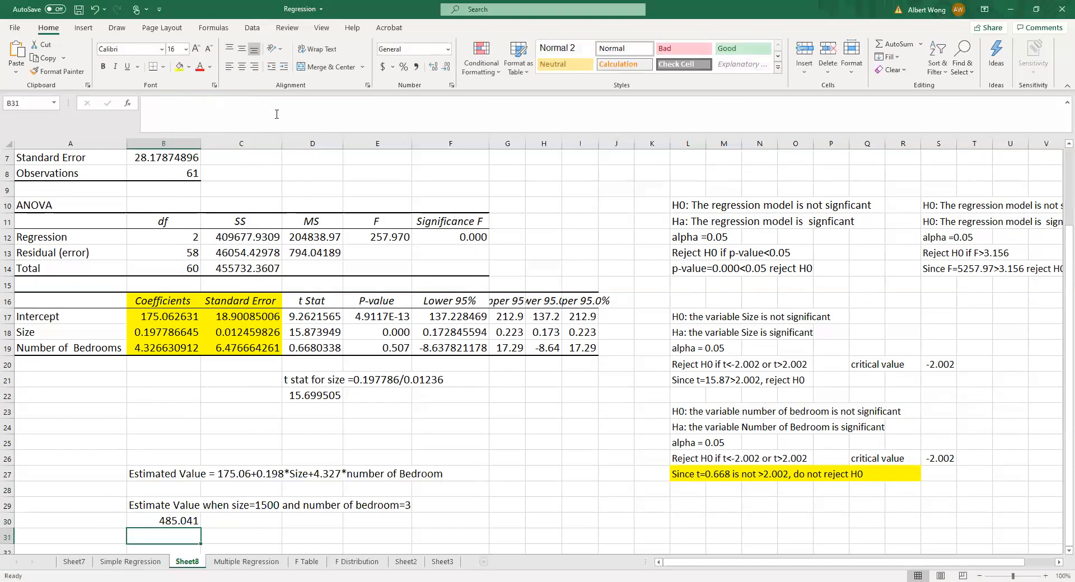